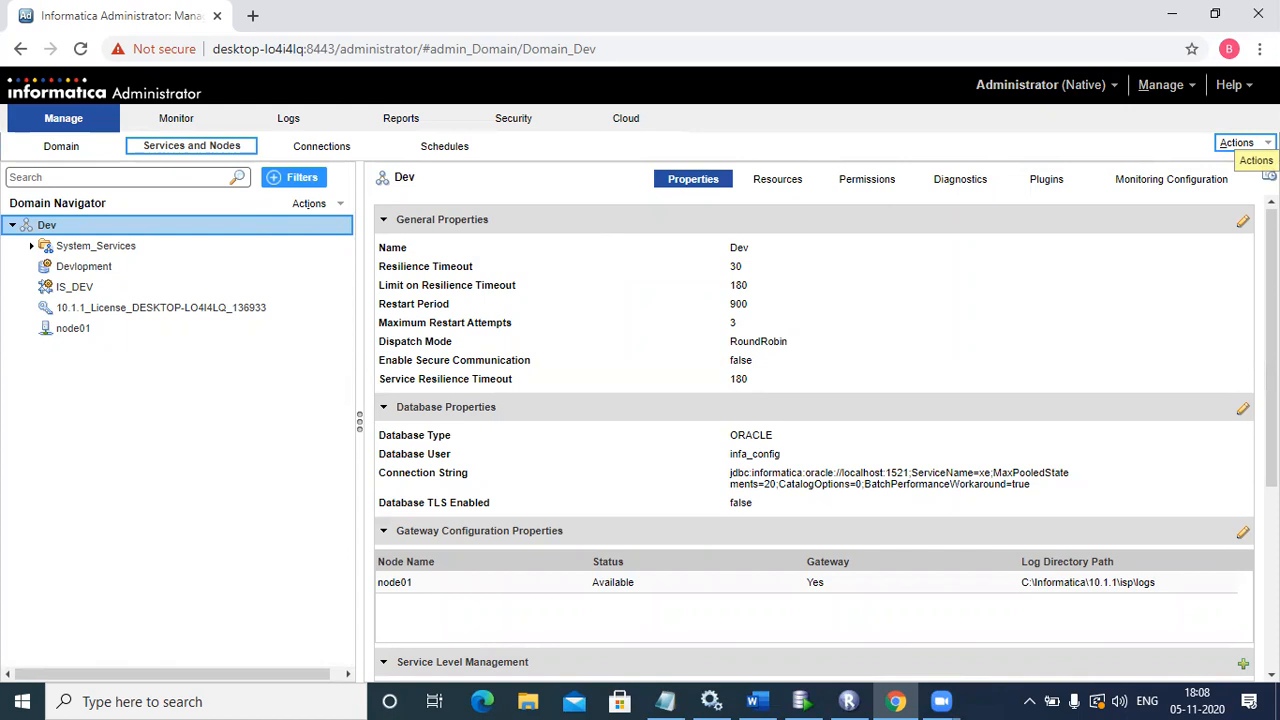
Step: Review the Dev domain's Actions menu, then bring the Windows Services console forward
{"action": "left_click", "coordinate": [1240, 143]}
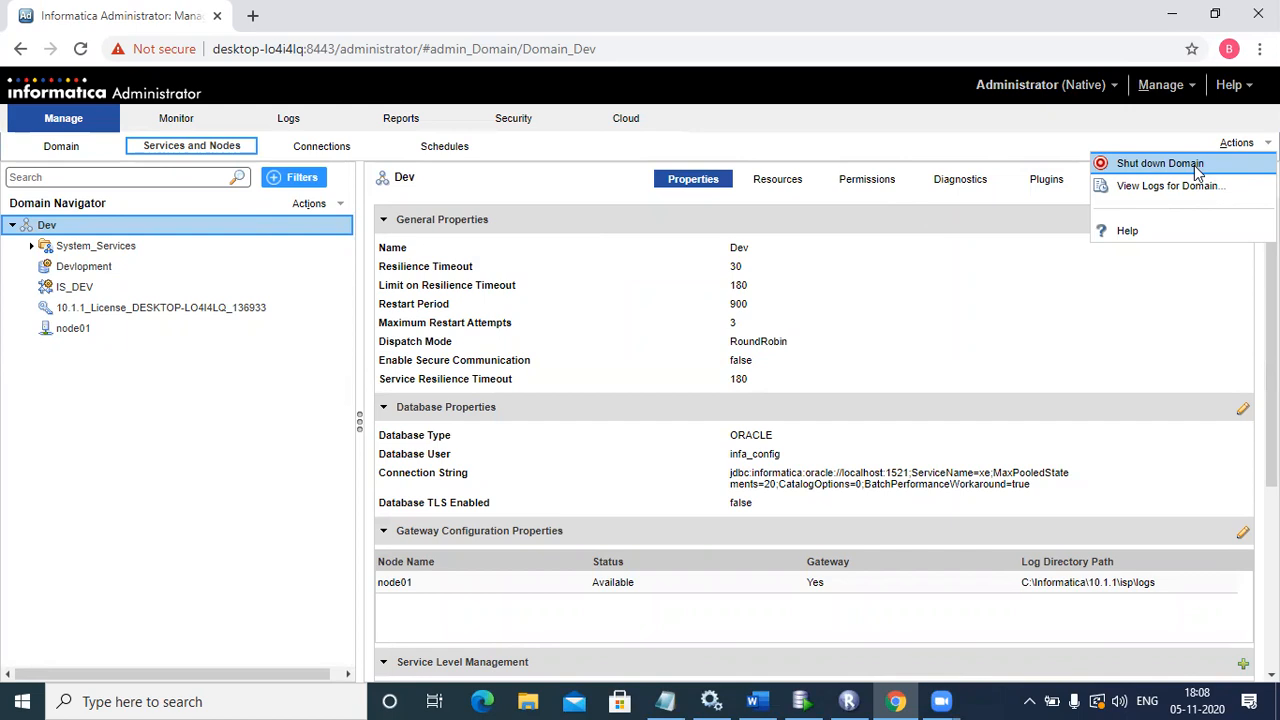
{"action": "left_click", "coordinate": [1147, 320]}
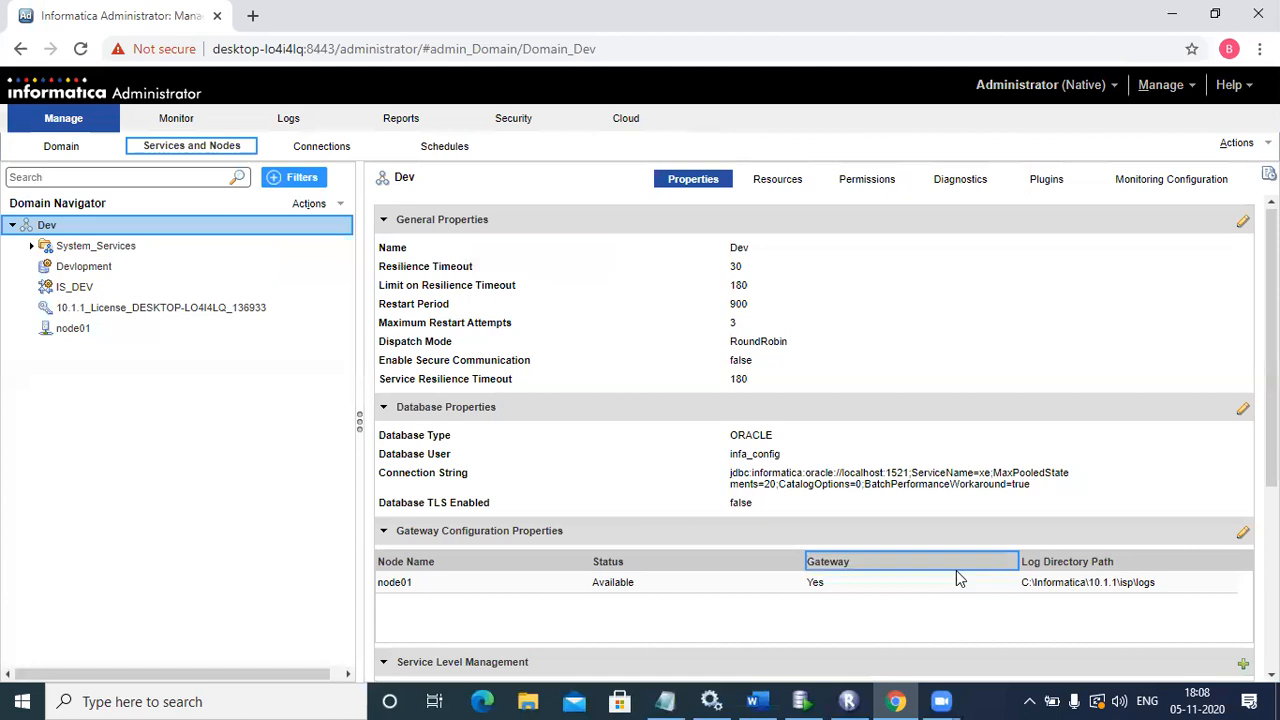
{"action": "left_click", "coordinate": [718, 700]}
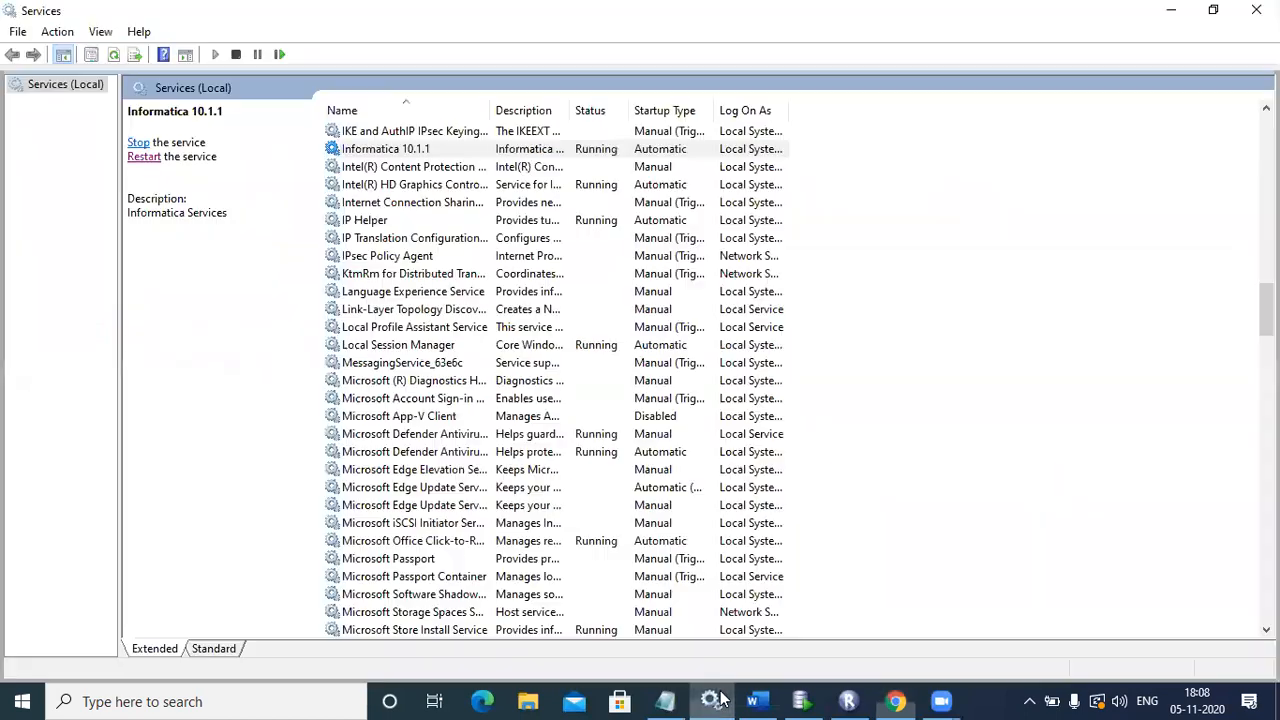
Step: Select the Informatica 10.1.1 service in the Windows Services list
{"action": "left_click", "coordinate": [392, 184]}
{"action": "left_click", "coordinate": [398, 150]}
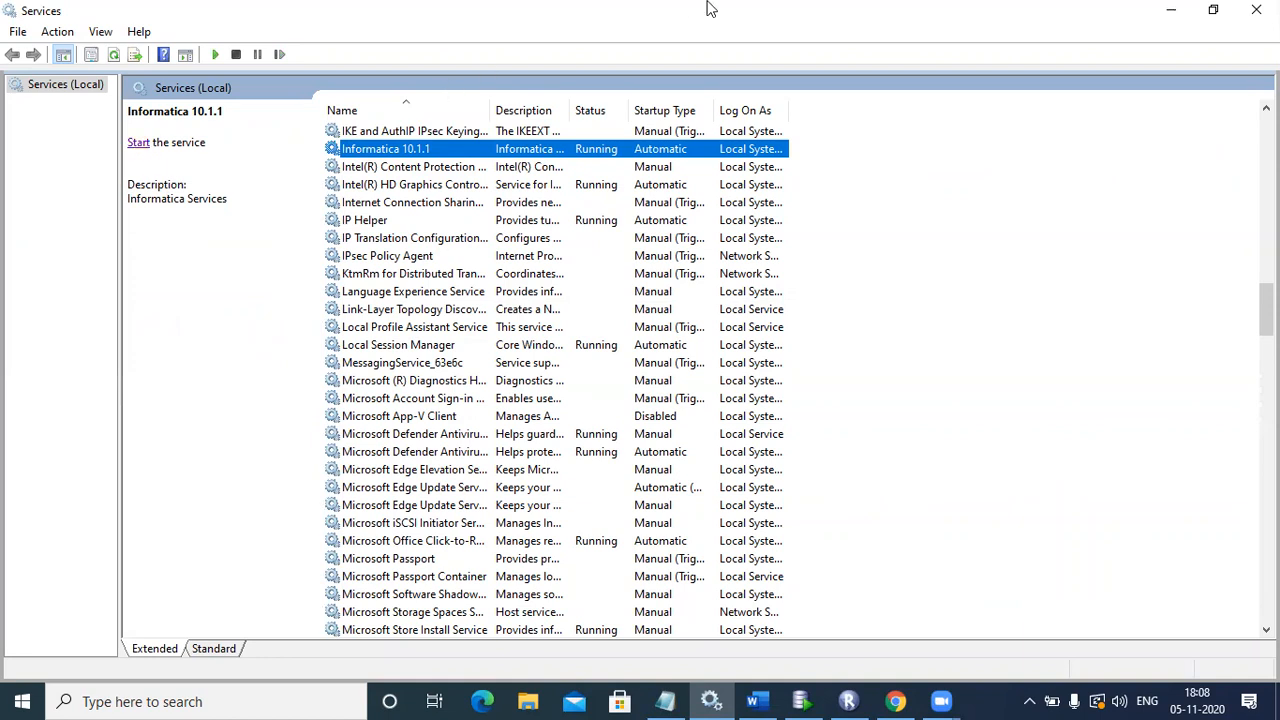
Step: Check the Devlopment service's running process and three connections, then reload its properties page
{"action": "left_click", "coordinate": [1170, 10]}
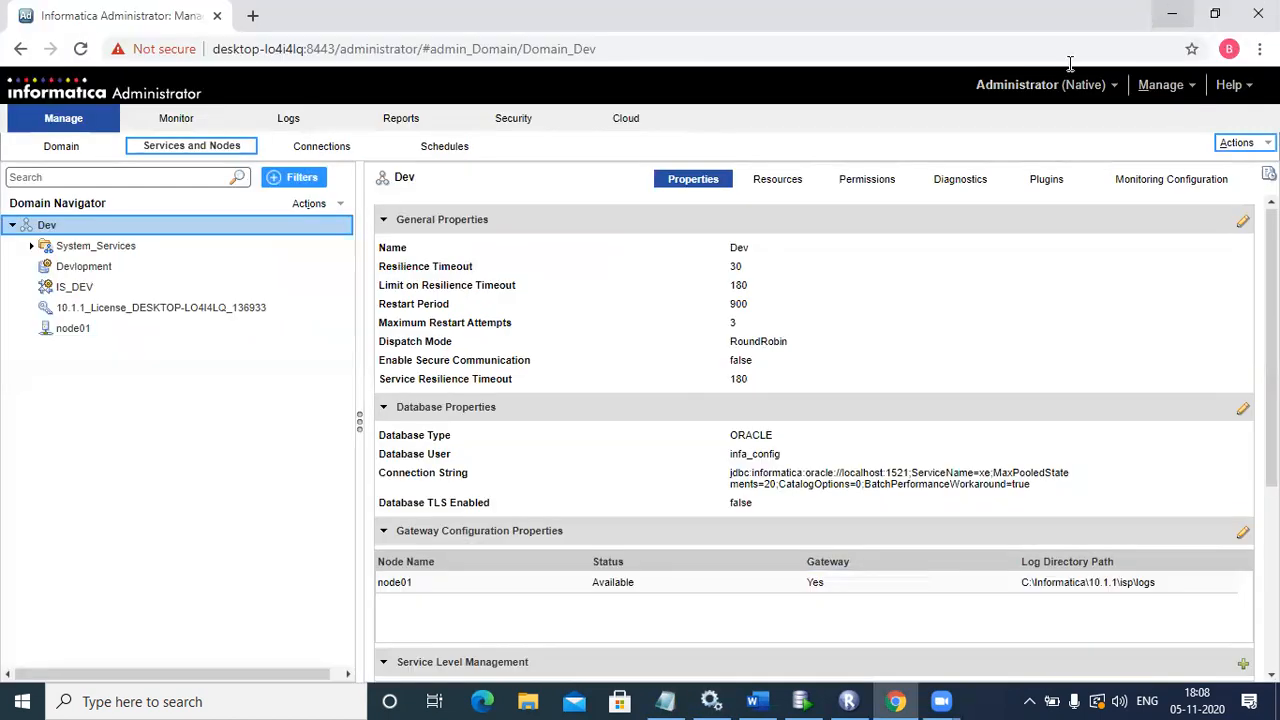
{"action": "left_click", "coordinate": [121, 253]}
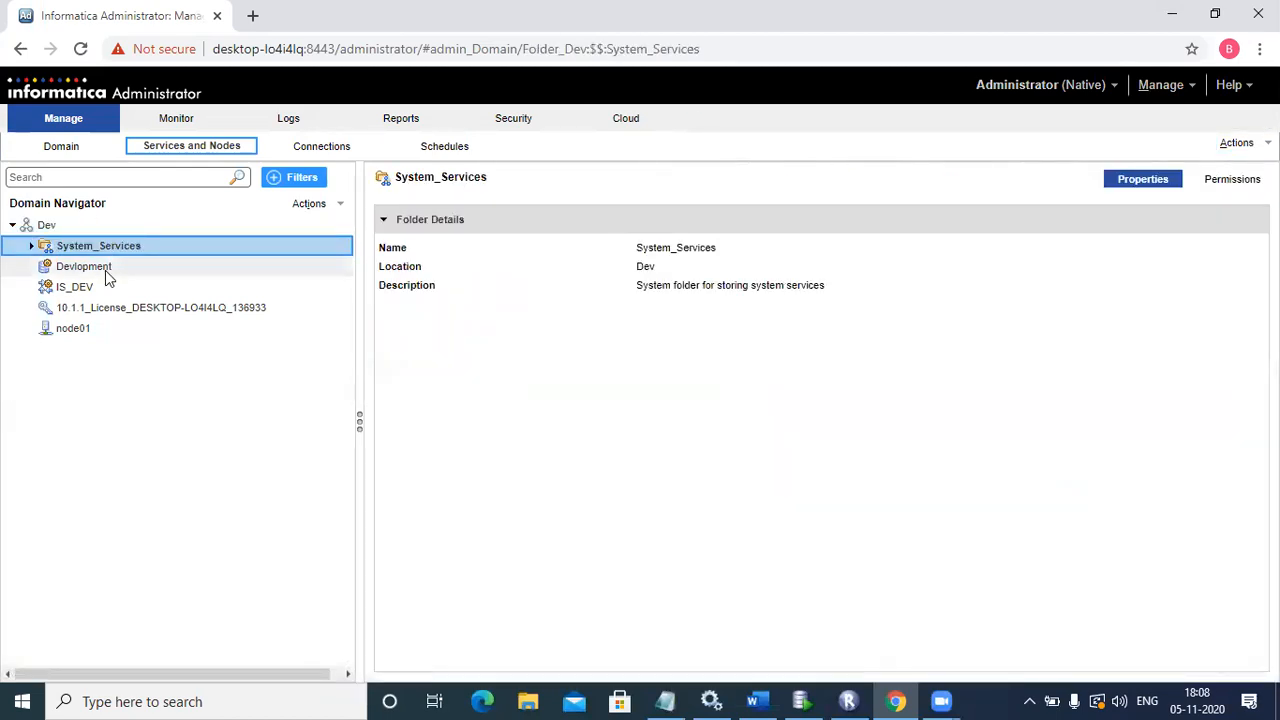
{"action": "left_click", "coordinate": [106, 268]}
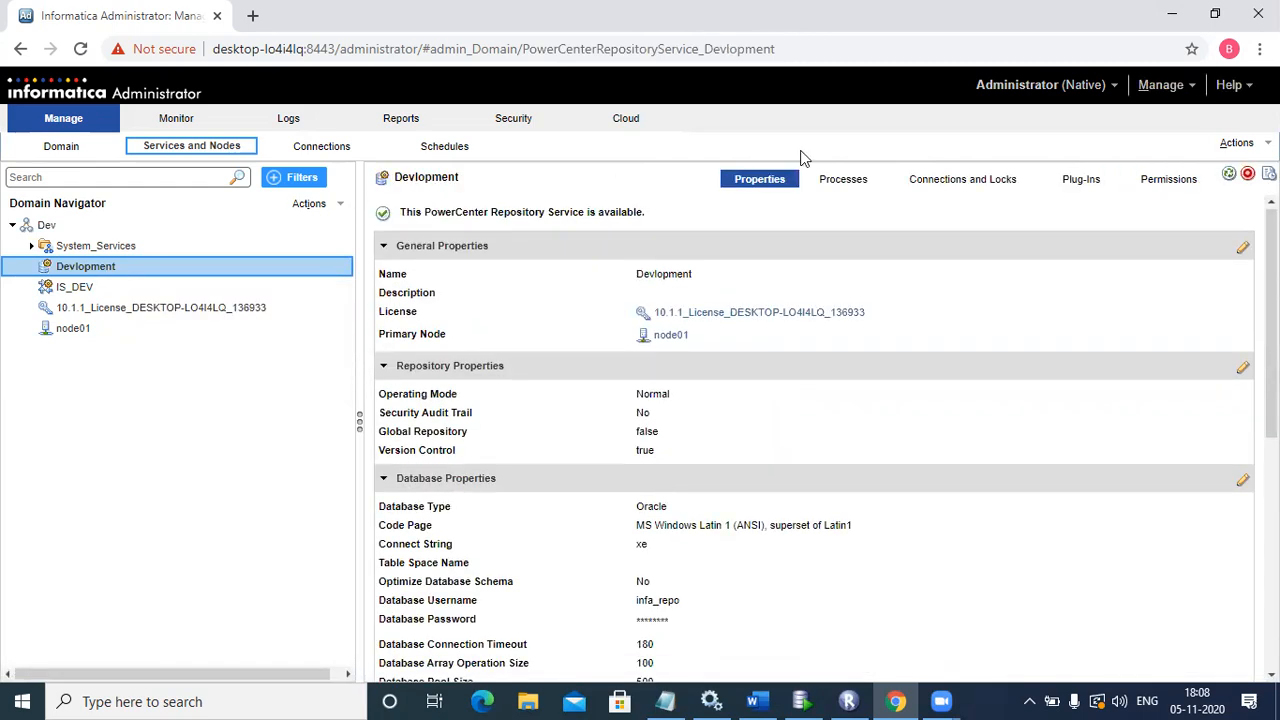
{"action": "left_click", "coordinate": [843, 180]}
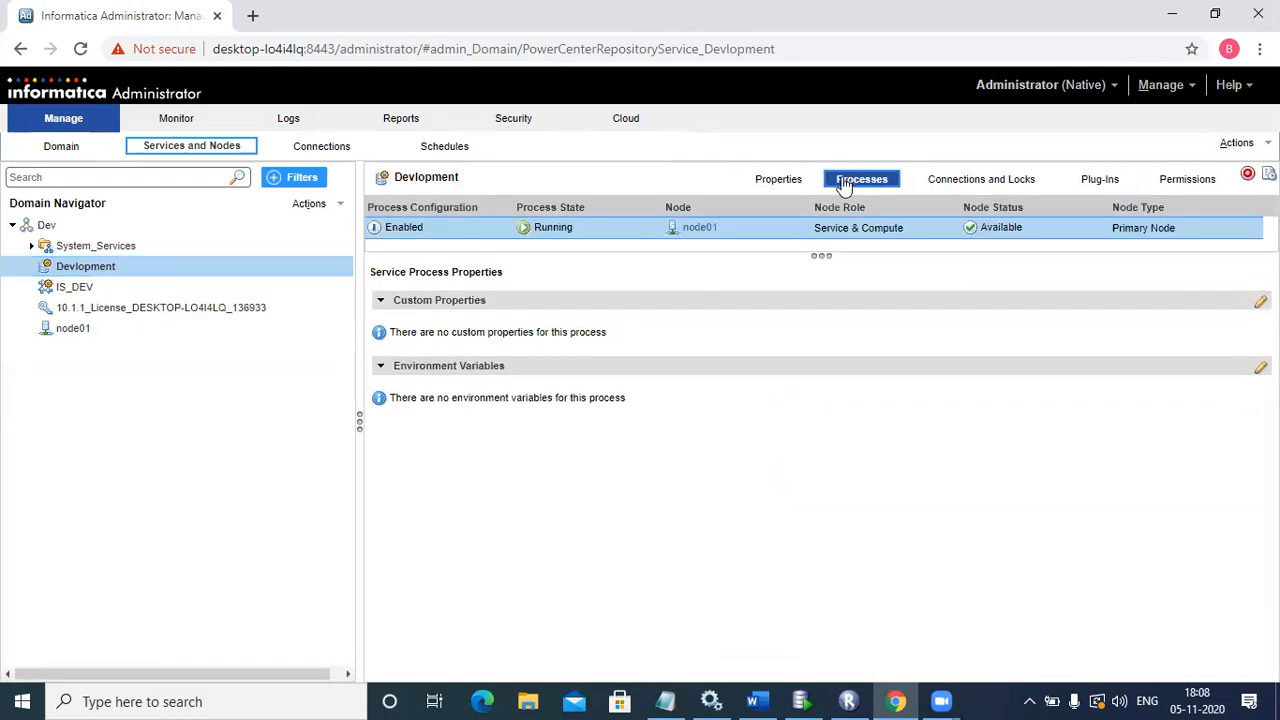
{"action": "left_click", "coordinate": [995, 186]}
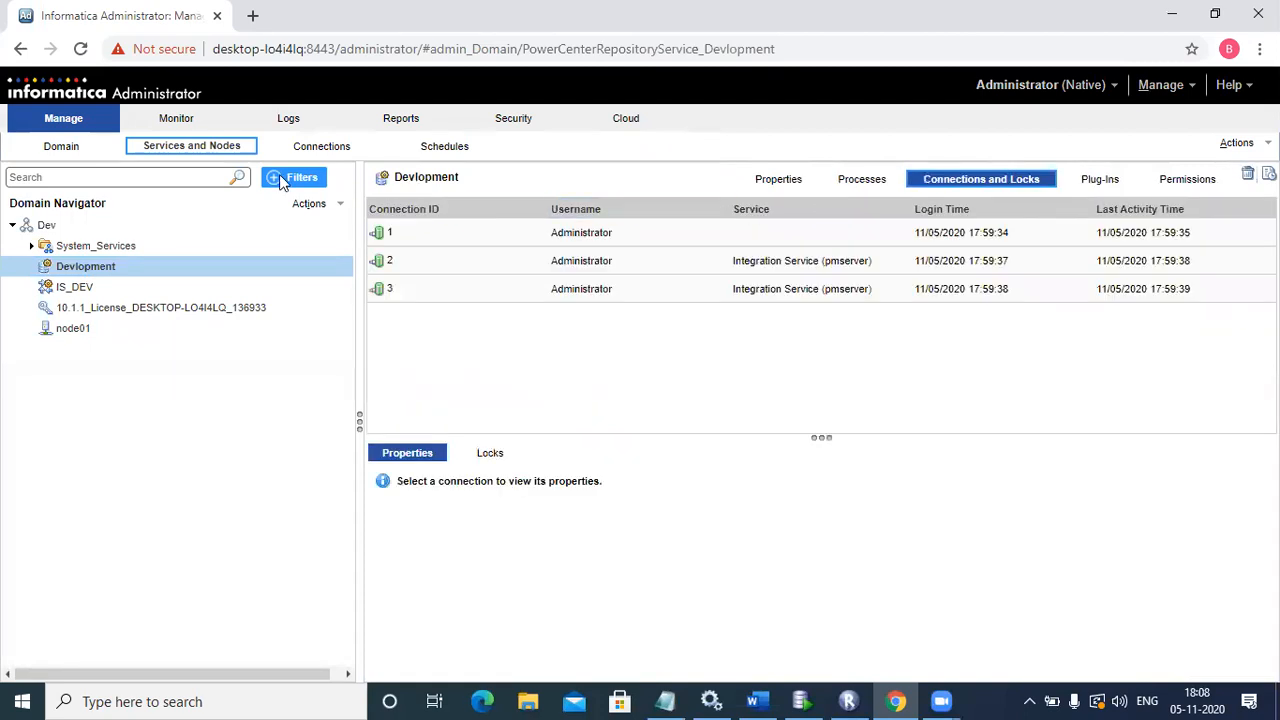
{"action": "left_click", "coordinate": [77, 55]}
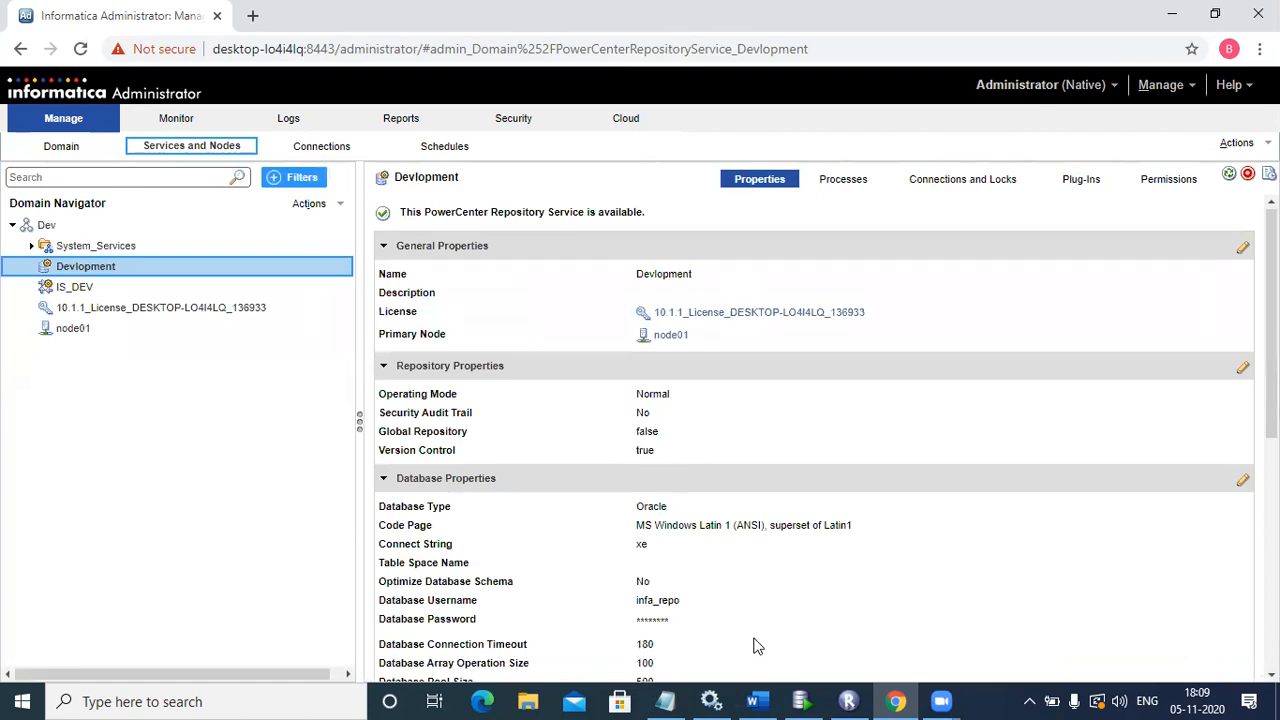
Step: Refresh the Services list, check Informatica 10.1.1, and close the console
{"action": "key", "text": "alt+Tab"}
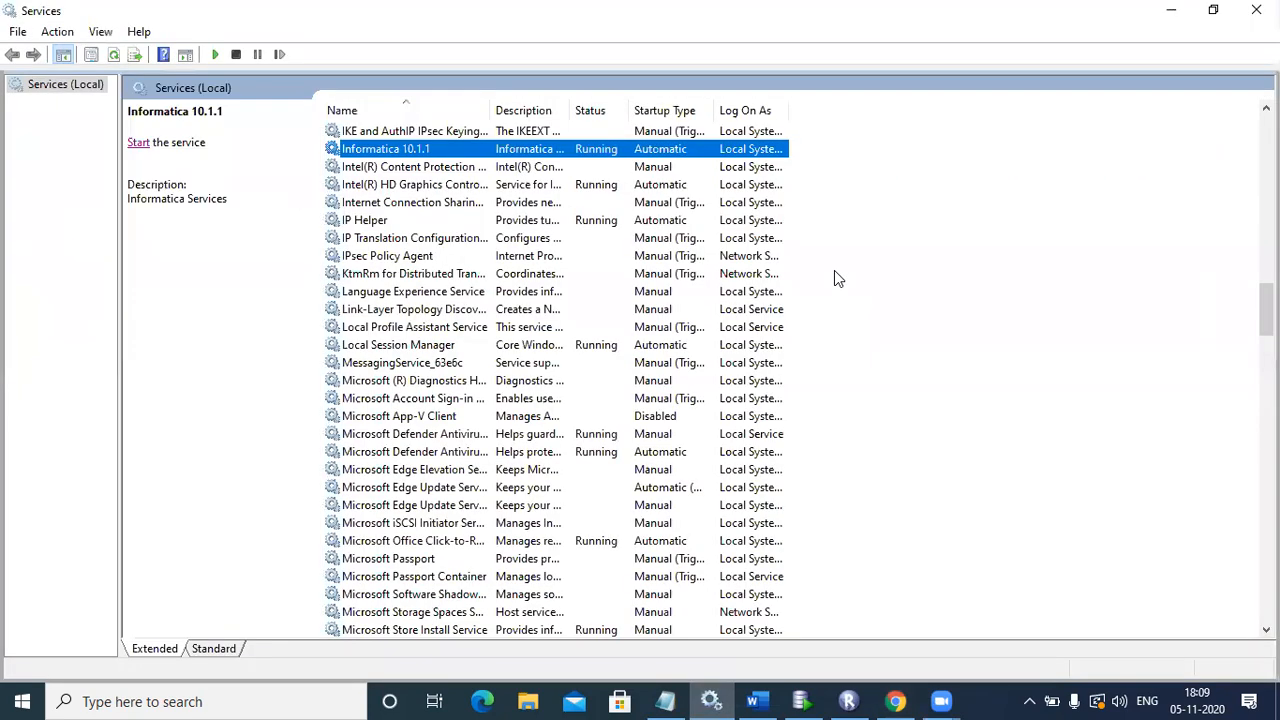
{"action": "right_click", "coordinate": [883, 205]}
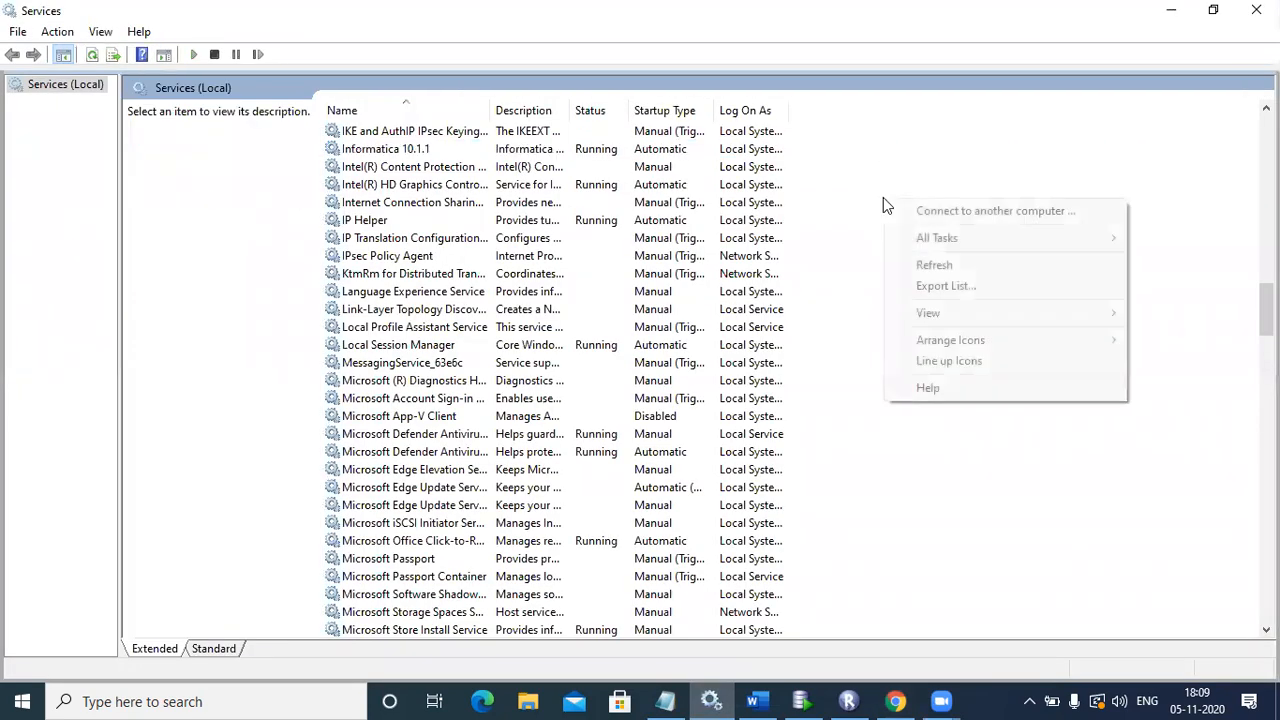
{"action": "left_click", "coordinate": [930, 266]}
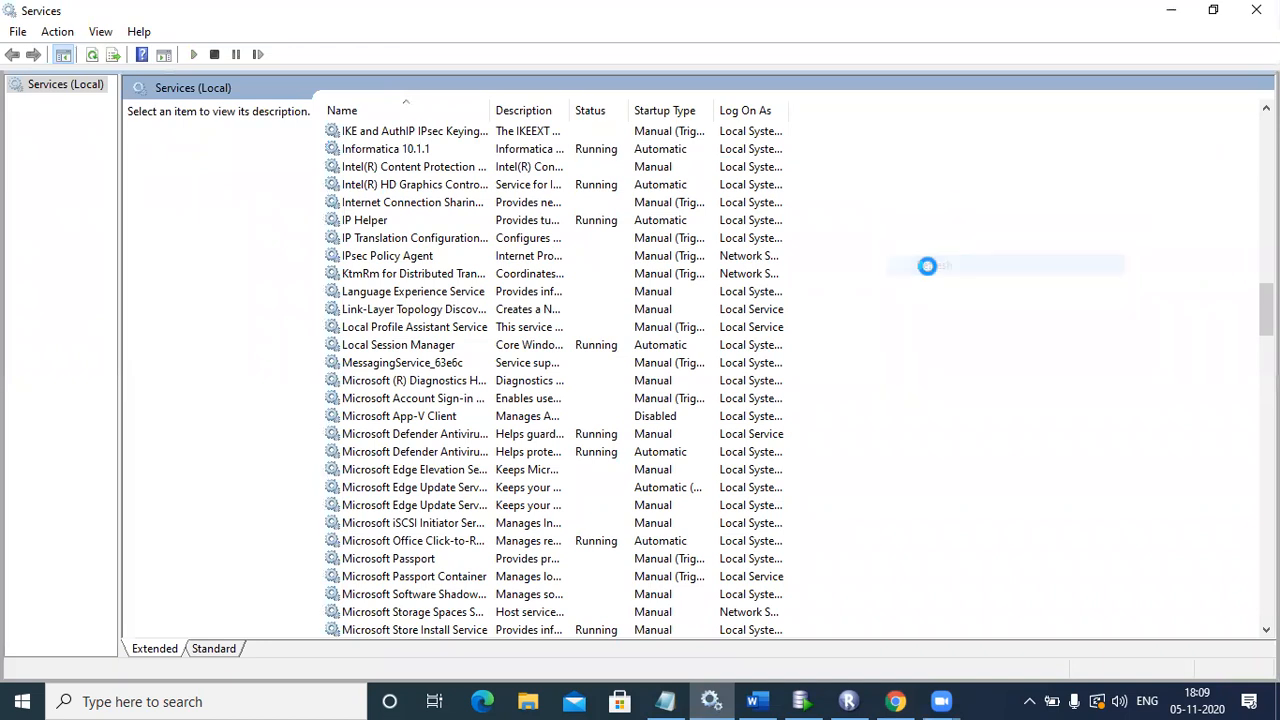
{"action": "left_click", "coordinate": [557, 153]}
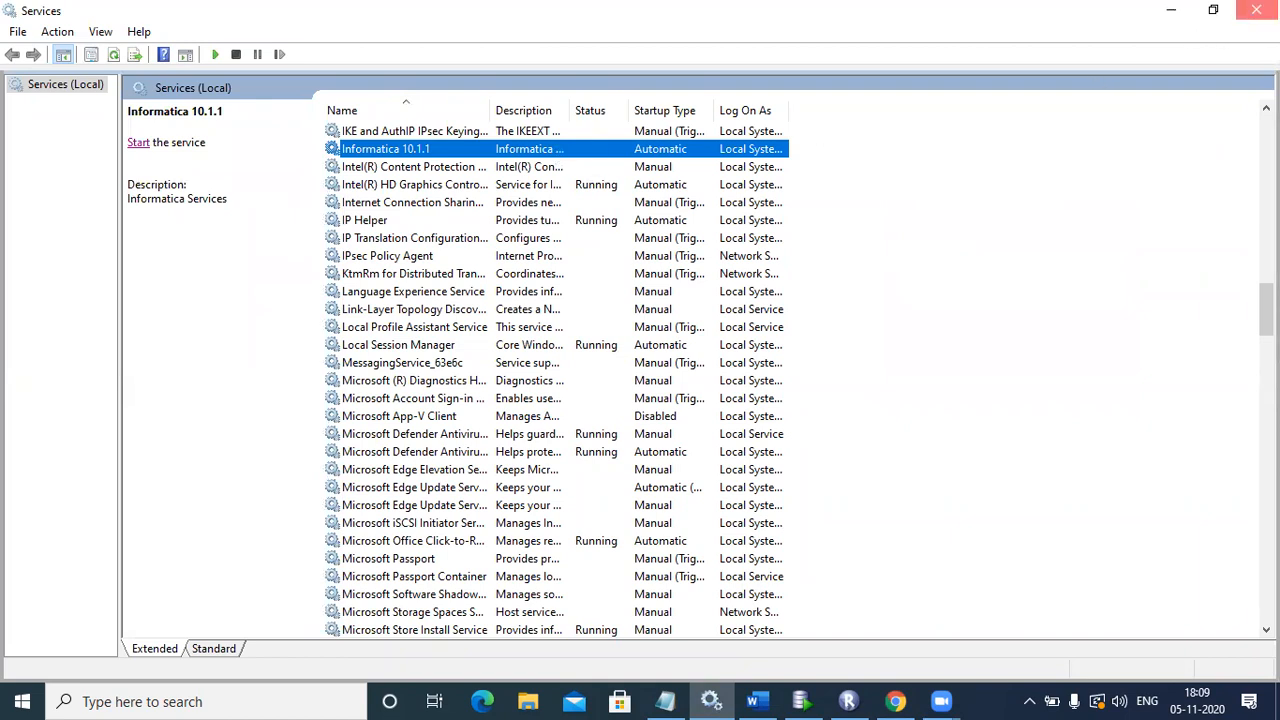
{"action": "left_click", "coordinate": [1256, 10]}
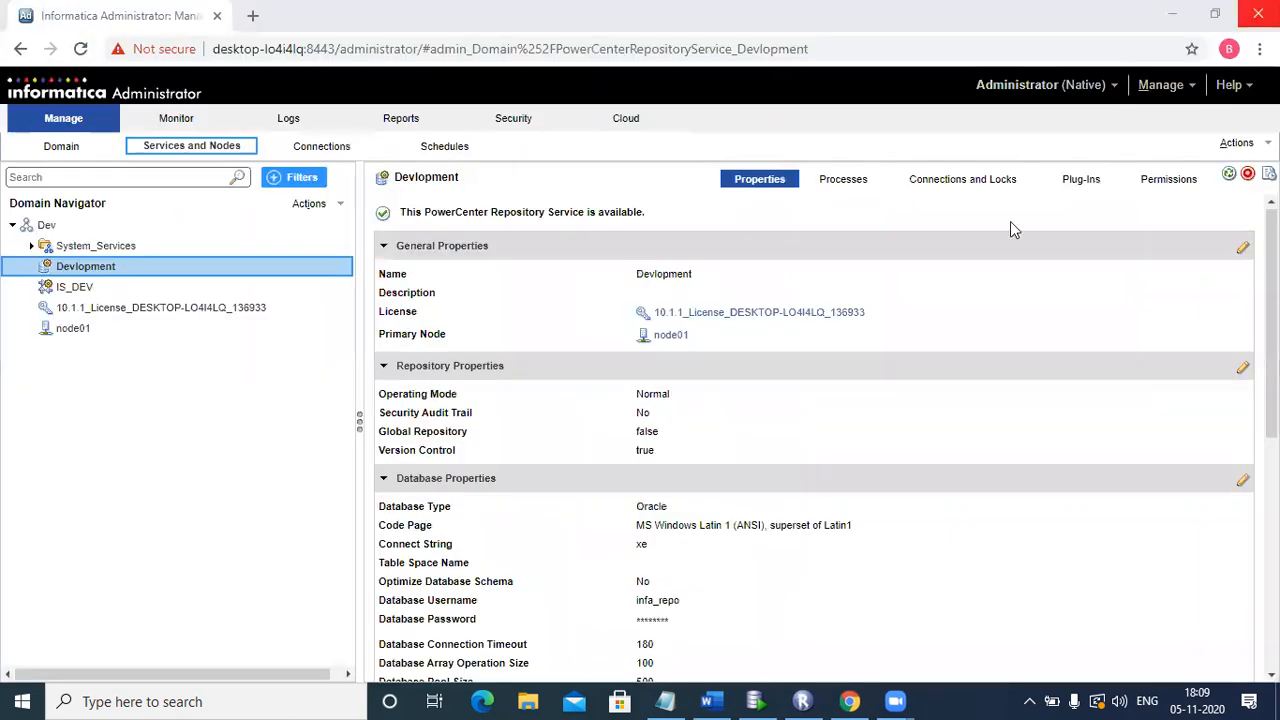
Step: Reopen Services by searching 'serv' and select the Informatica 10.1.1 service
{"action": "left_click", "coordinate": [255, 700]}
{"action": "type", "text": "serv"}
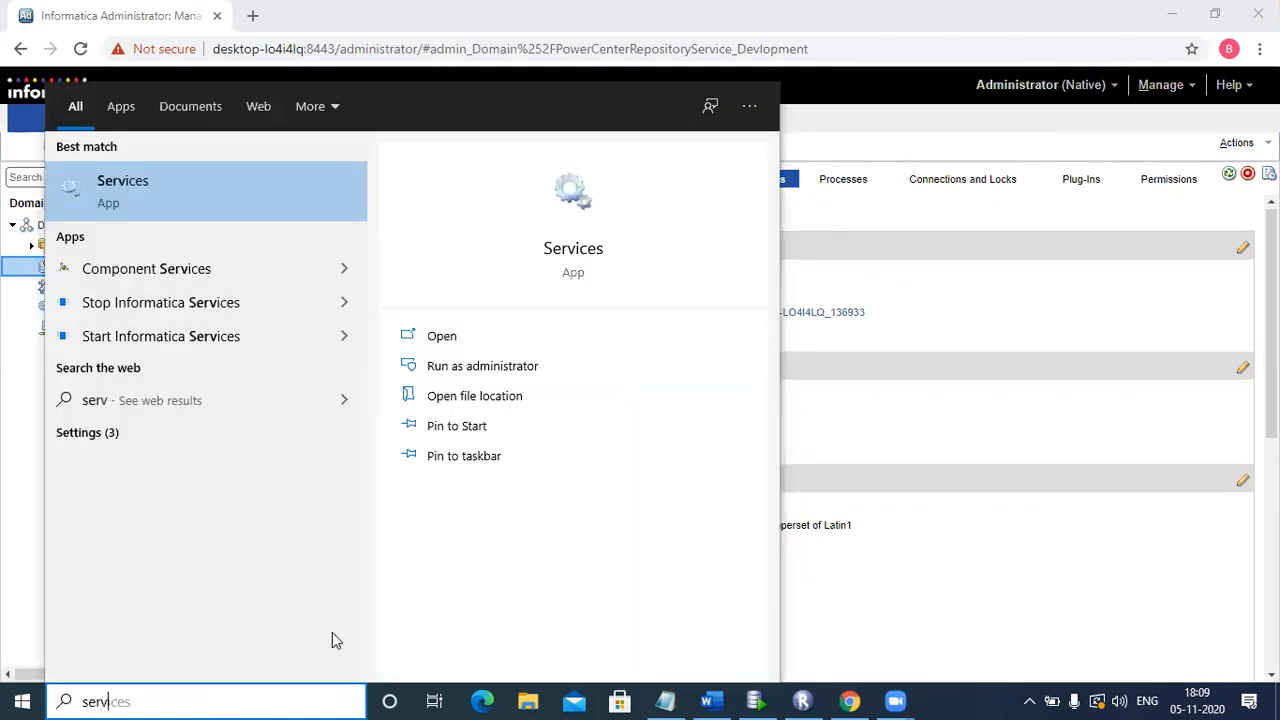
{"action": "left_click", "coordinate": [573, 201]}
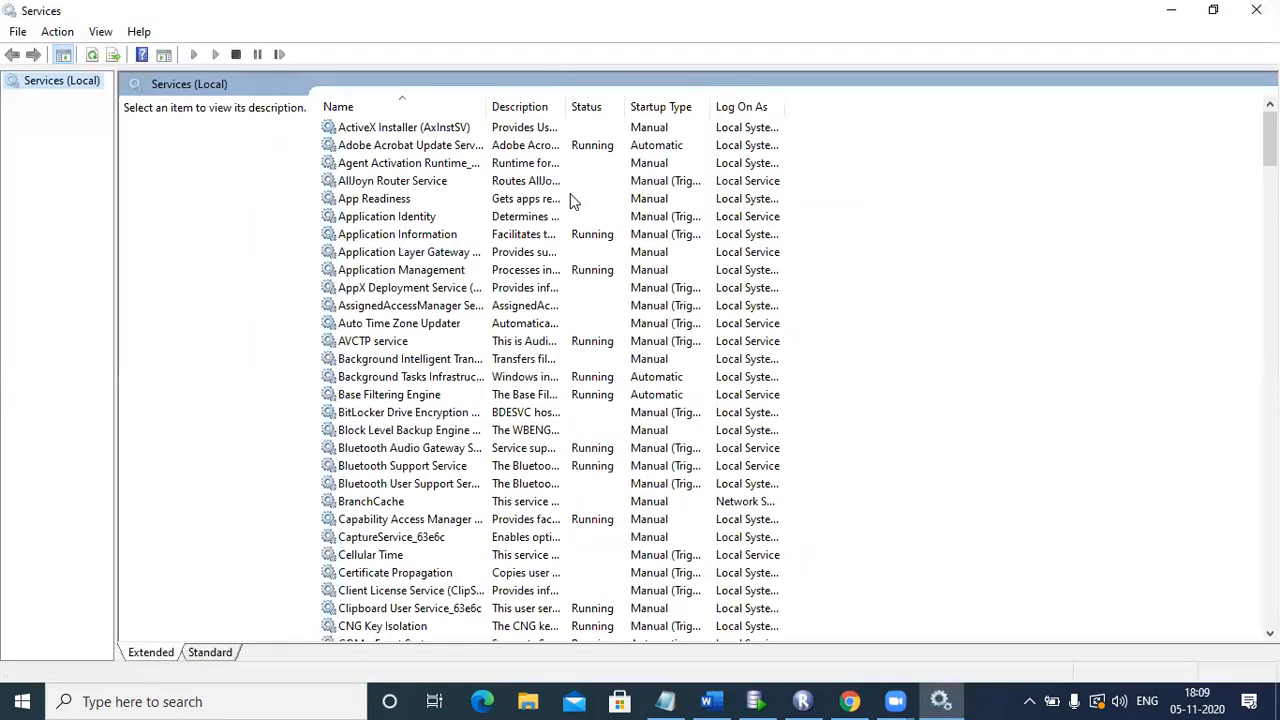
{"action": "left_click", "coordinate": [558, 205]}
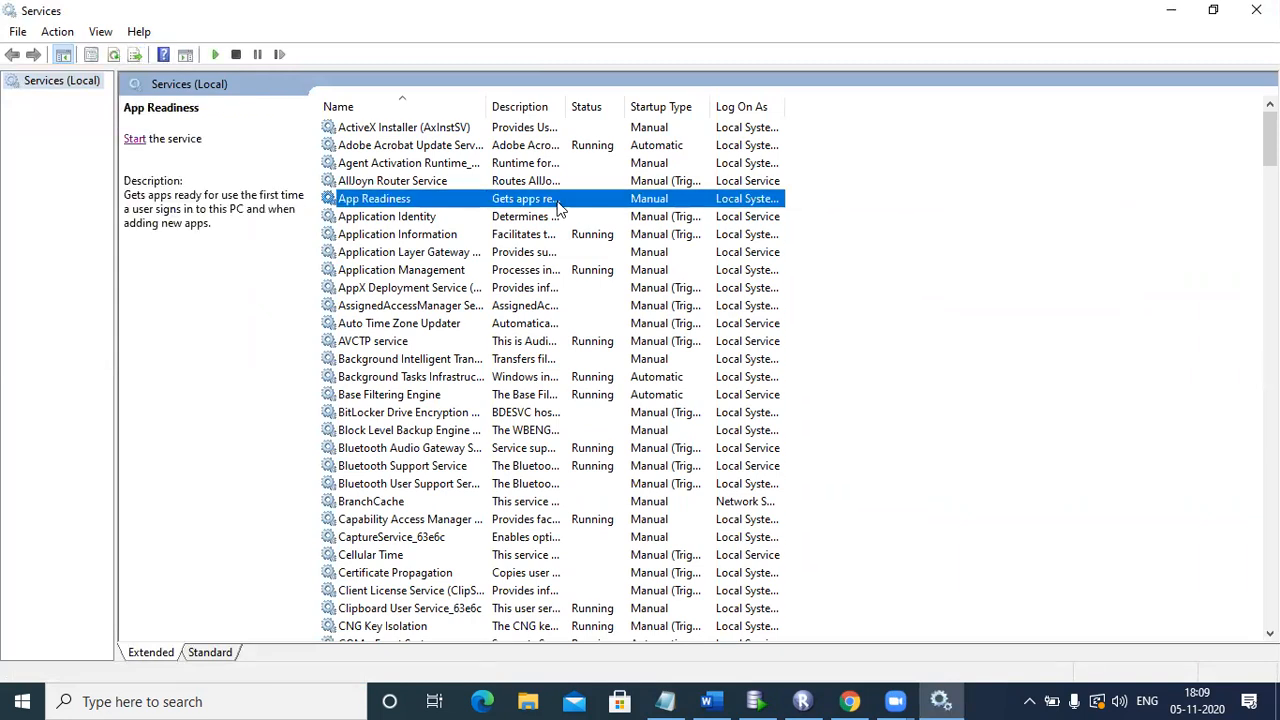
{"action": "key", "text": "i"}
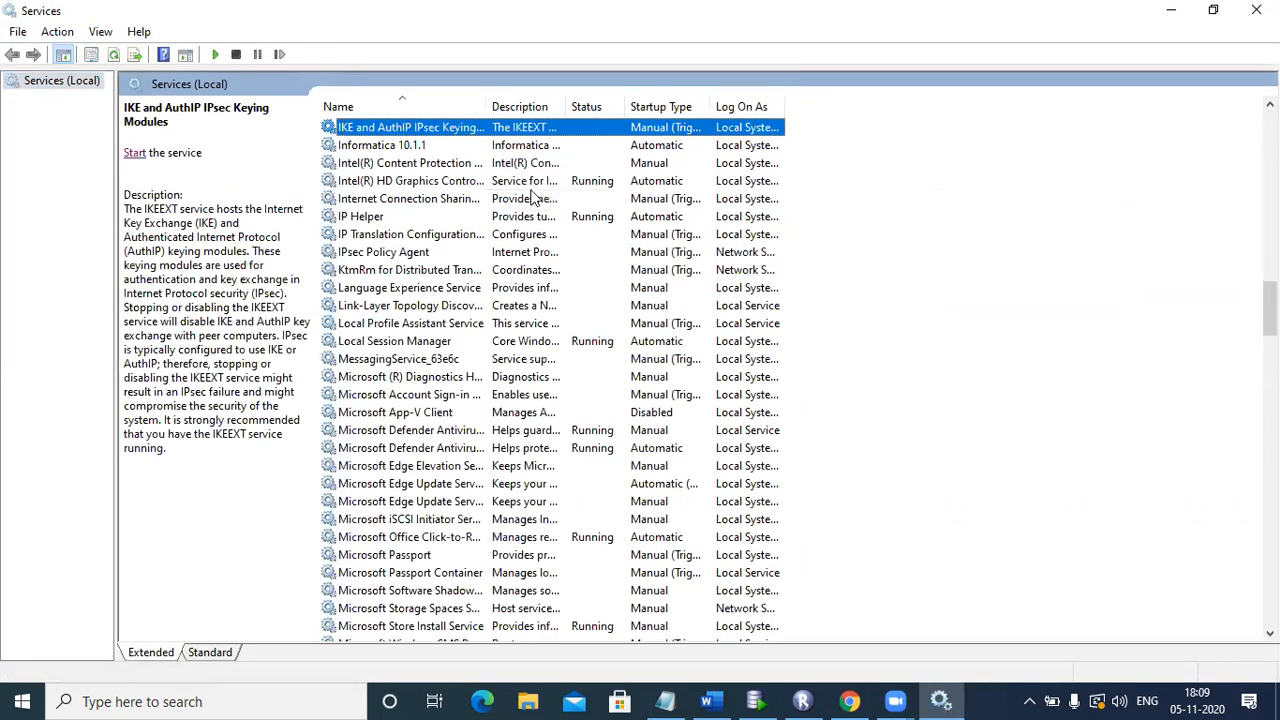
{"action": "left_click", "coordinate": [436, 148]}
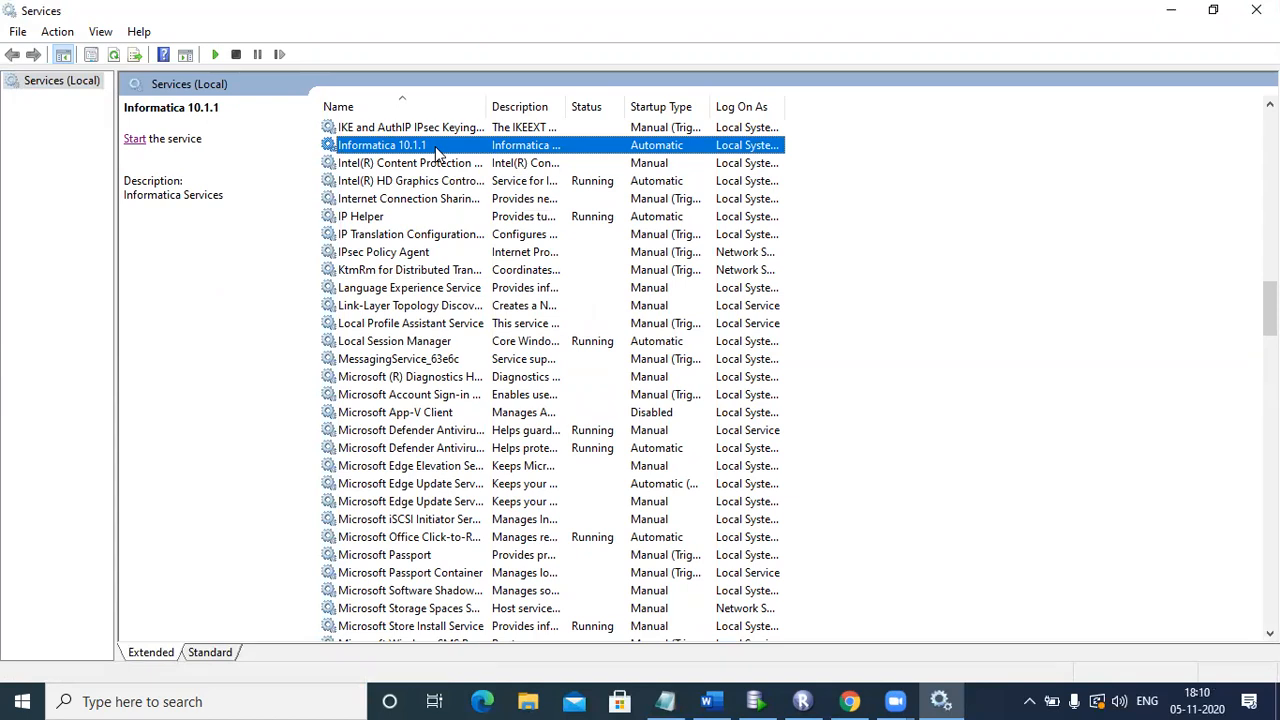
Step: View the IS_DEV integration service's properties, then return to Windows Services
{"action": "left_click", "coordinate": [845, 700]}
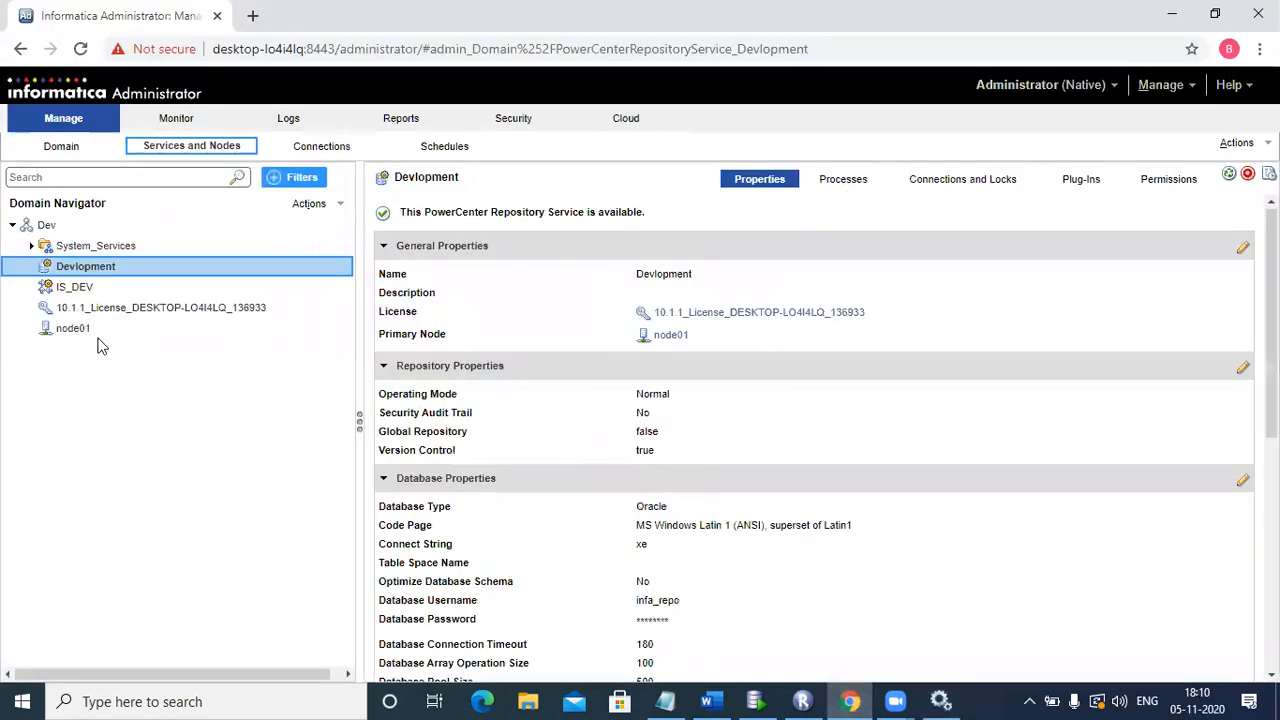
{"action": "left_click", "coordinate": [58, 288]}
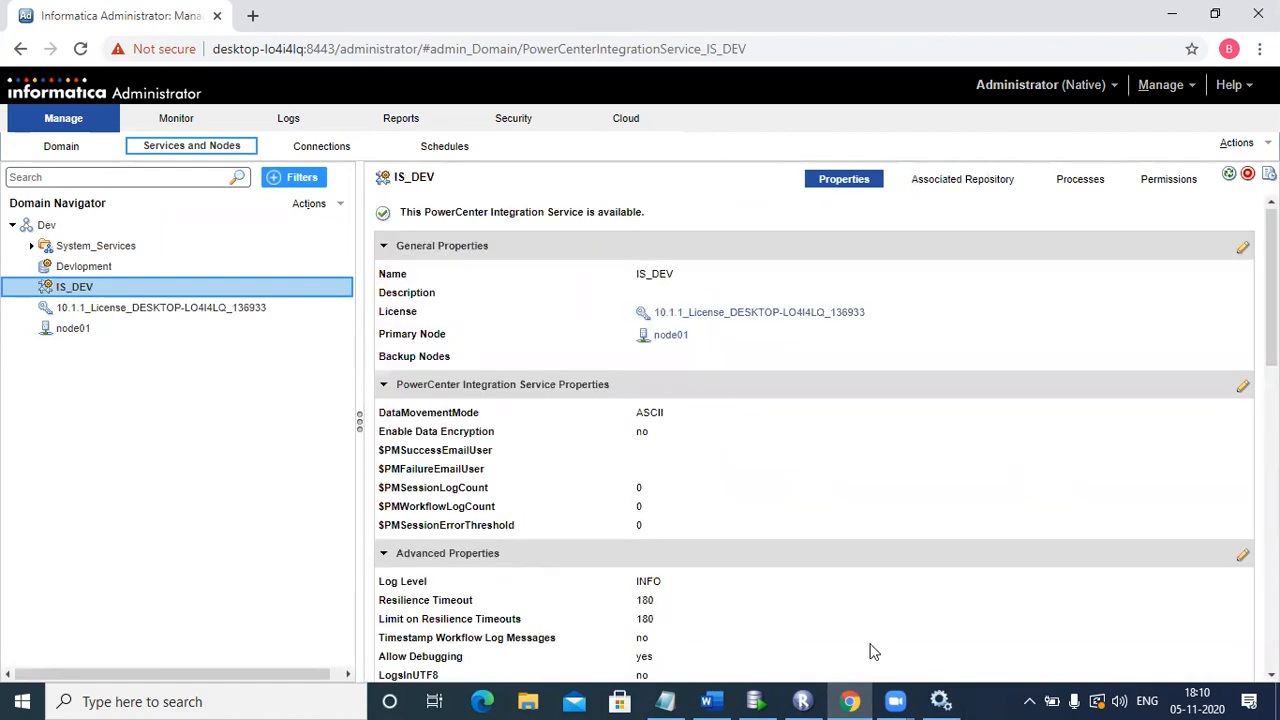
{"action": "left_click", "coordinate": [935, 700]}
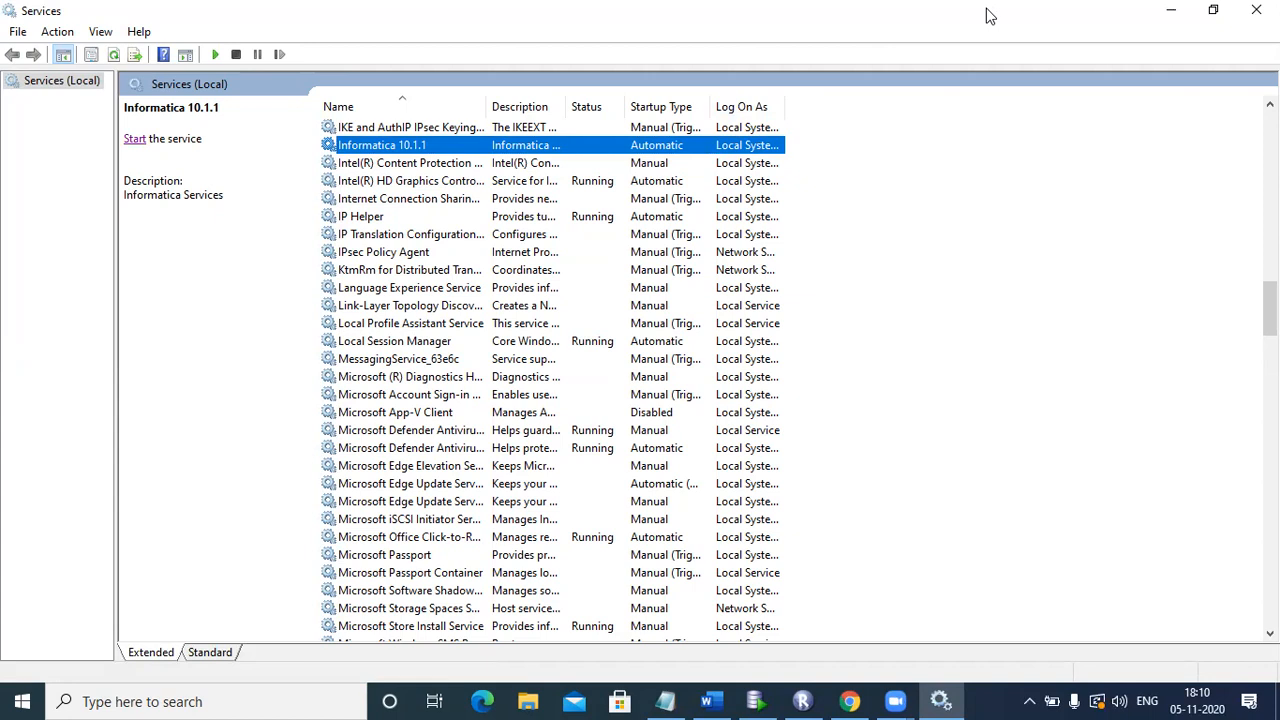
Step: Browse to C:\Informatica\10.1.1\tomcat\bin, locate the infaservice batch file, then view the Notepad notes
{"action": "left_click", "coordinate": [543, 699]}
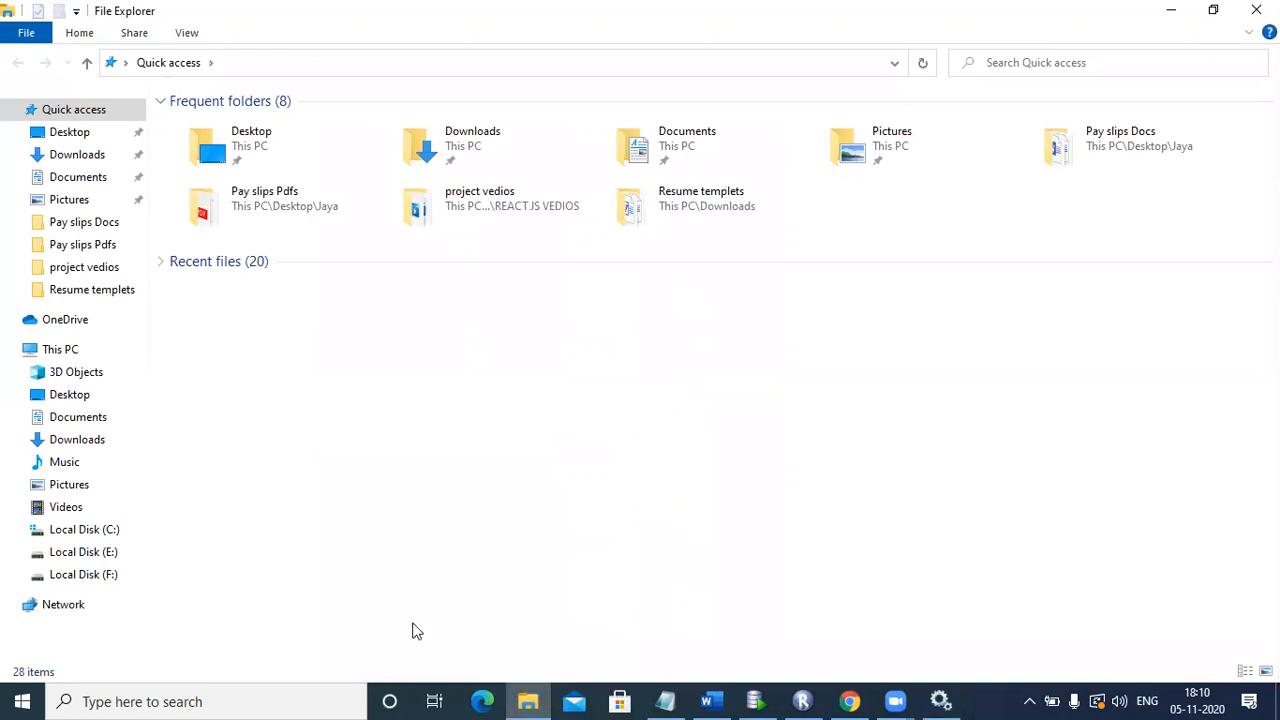
{"action": "left_click", "coordinate": [104, 533]}
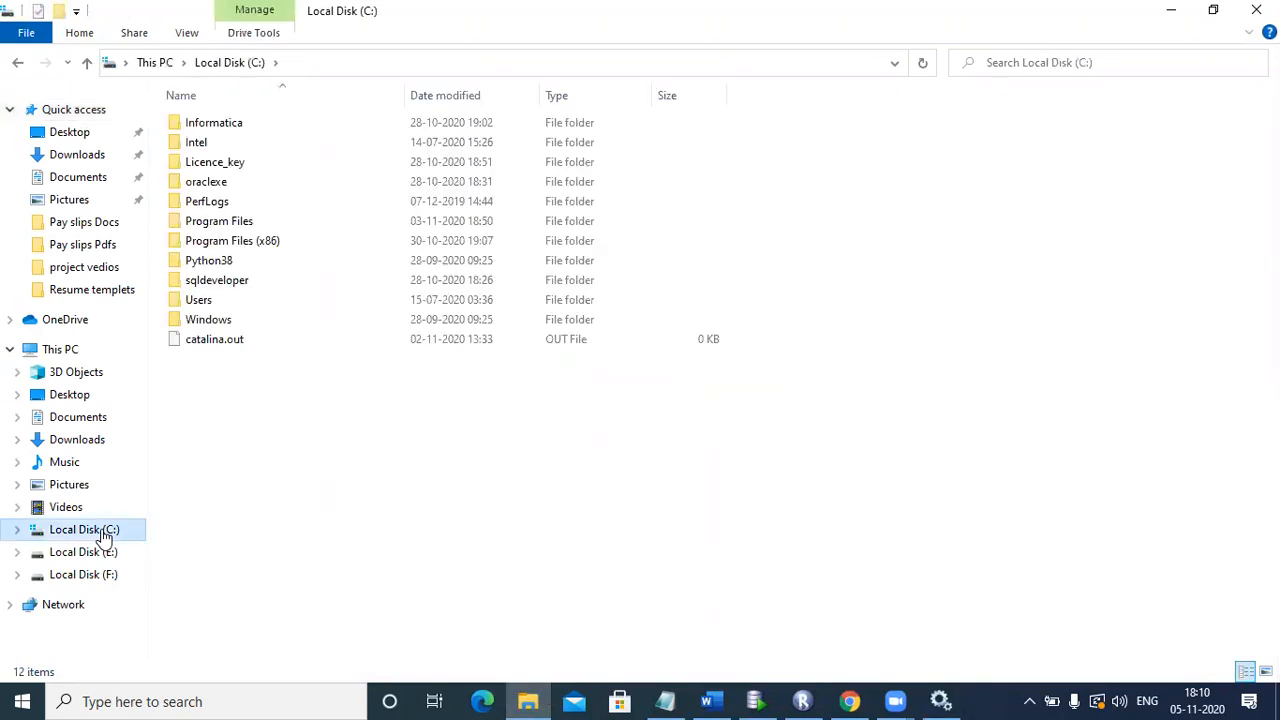
{"action": "double_click", "coordinate": [253, 120]}
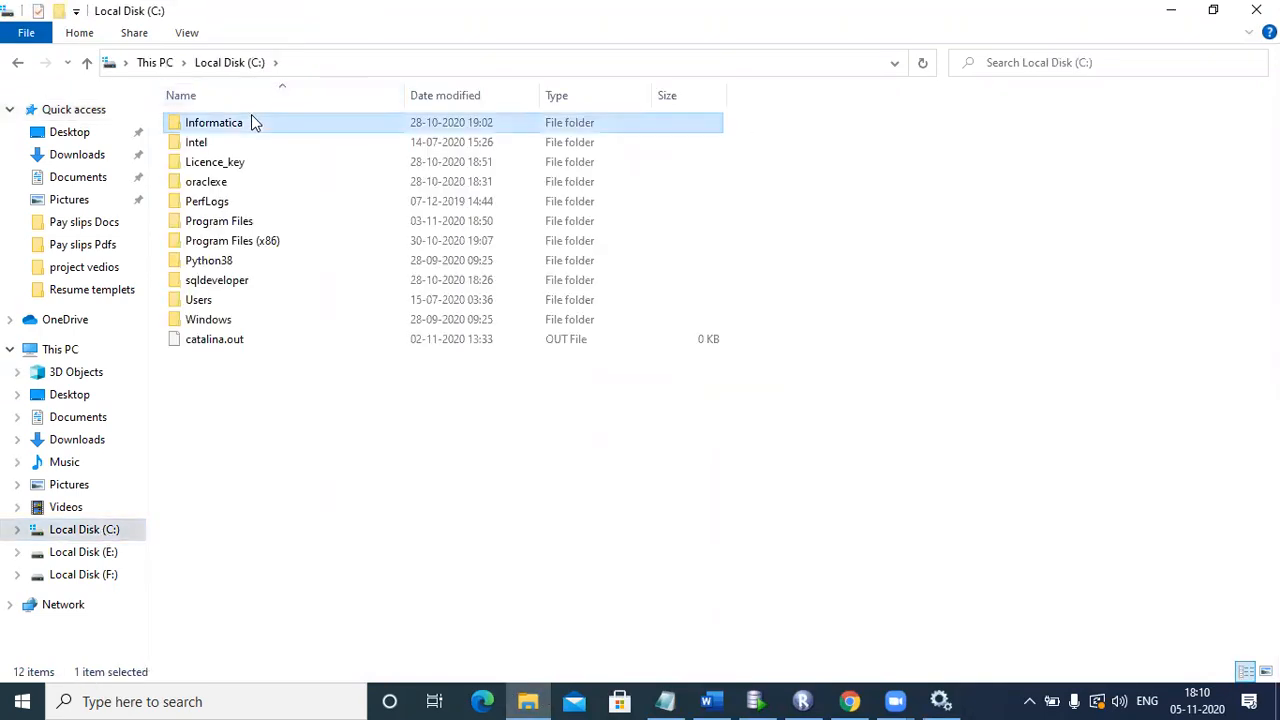
{"action": "double_click", "coordinate": [251, 120]}
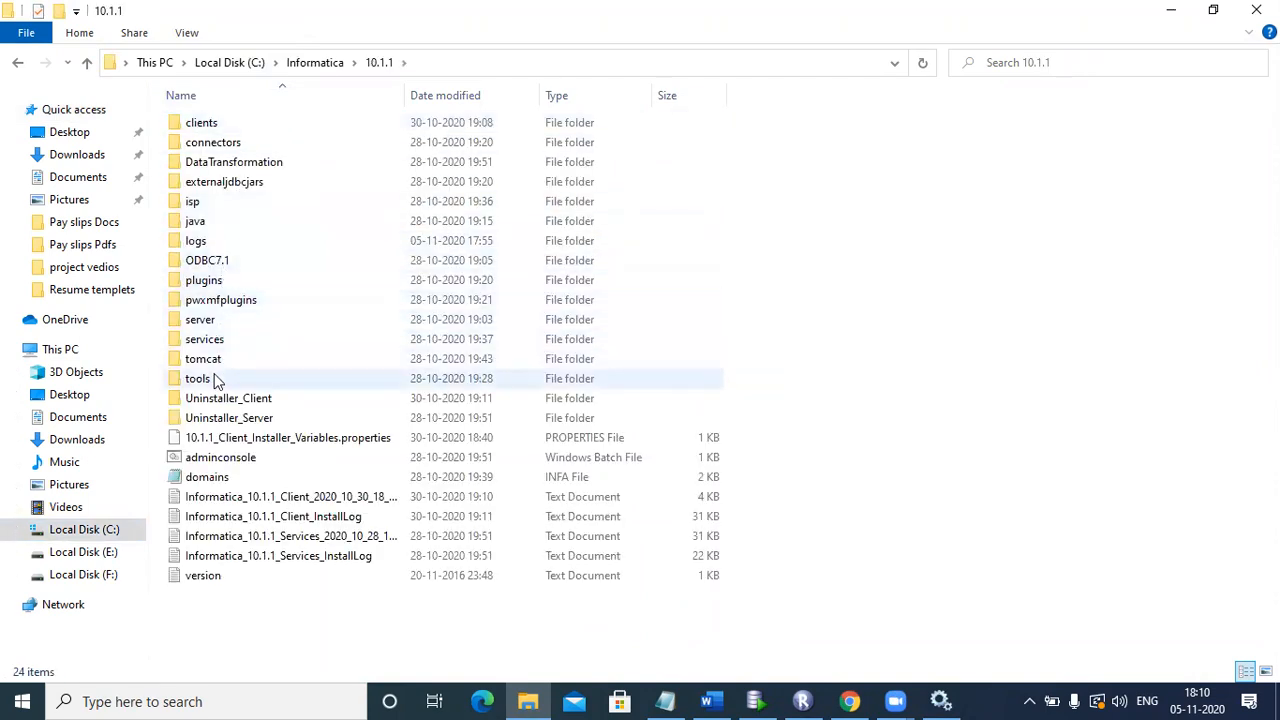
{"action": "double_click", "coordinate": [212, 360]}
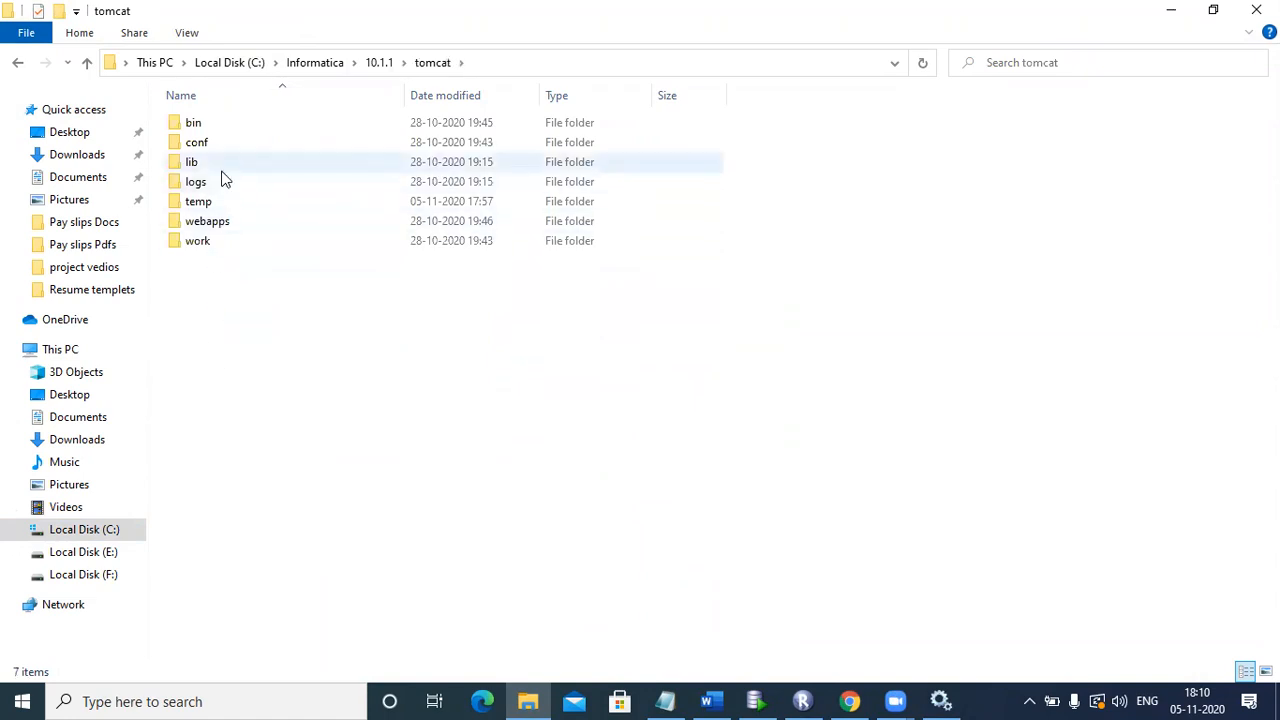
{"action": "double_click", "coordinate": [218, 124]}
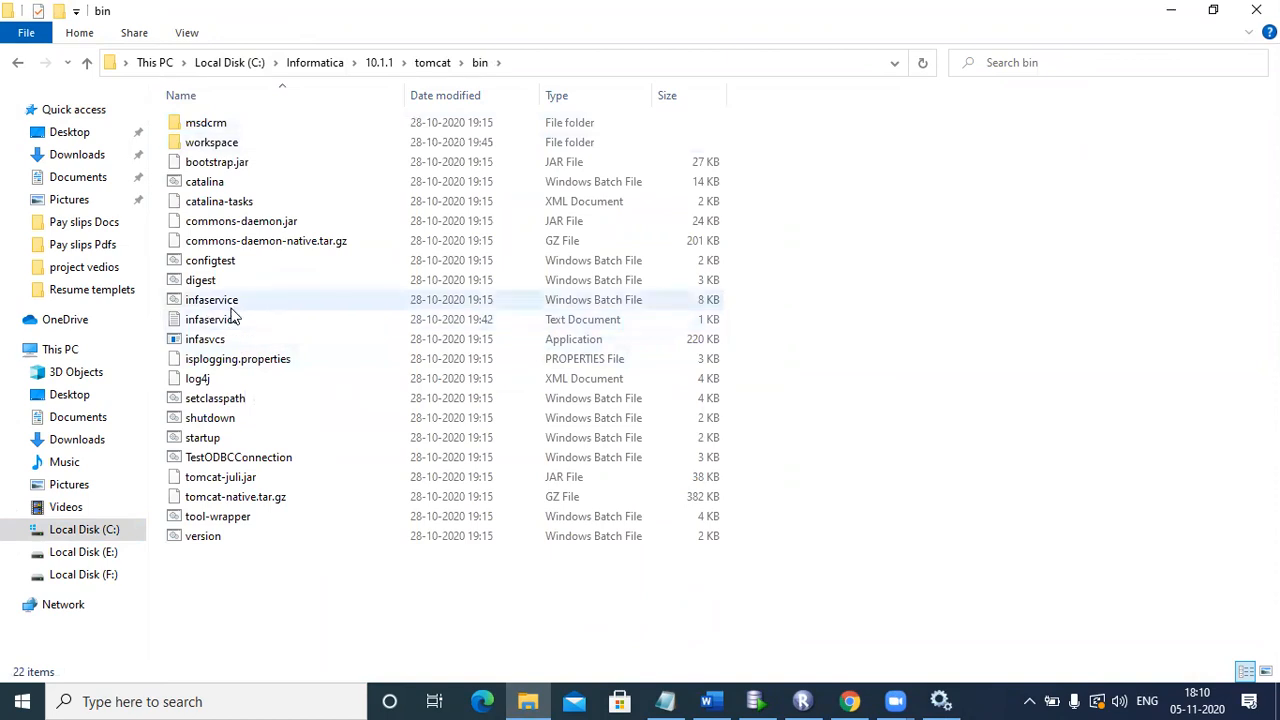
{"action": "left_click", "coordinate": [231, 304]}
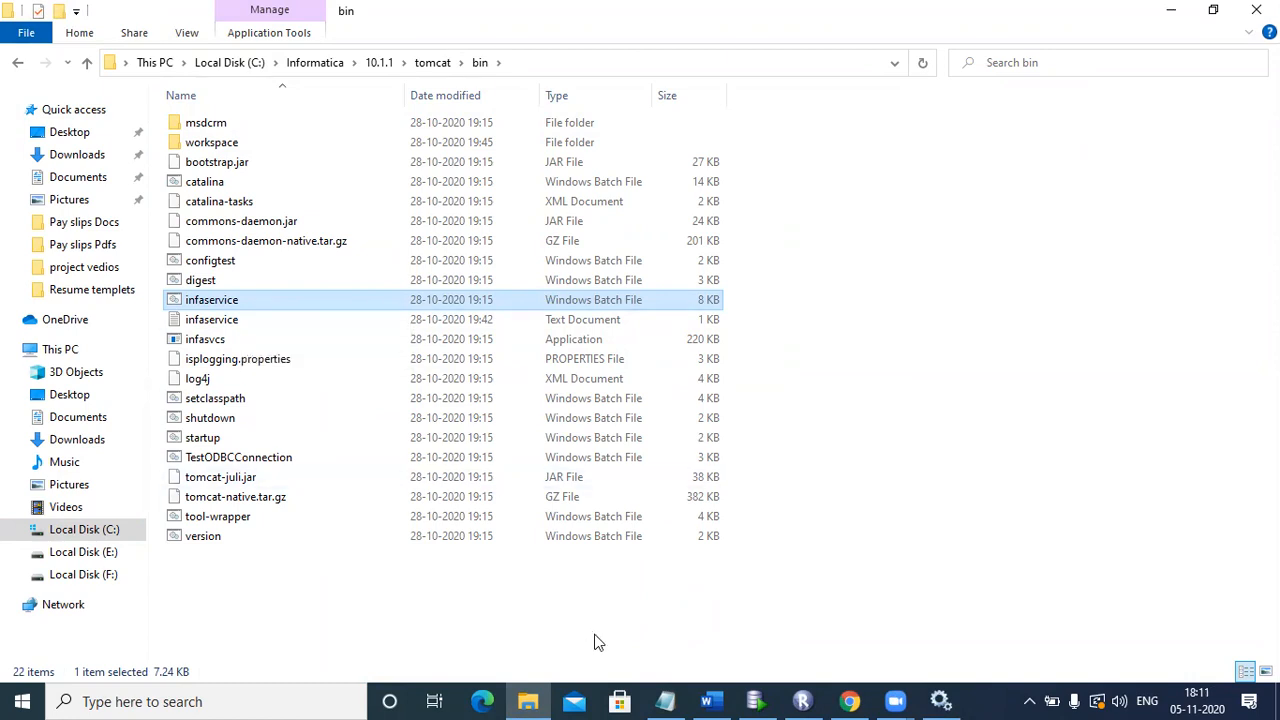
{"action": "left_click", "coordinate": [665, 701]}
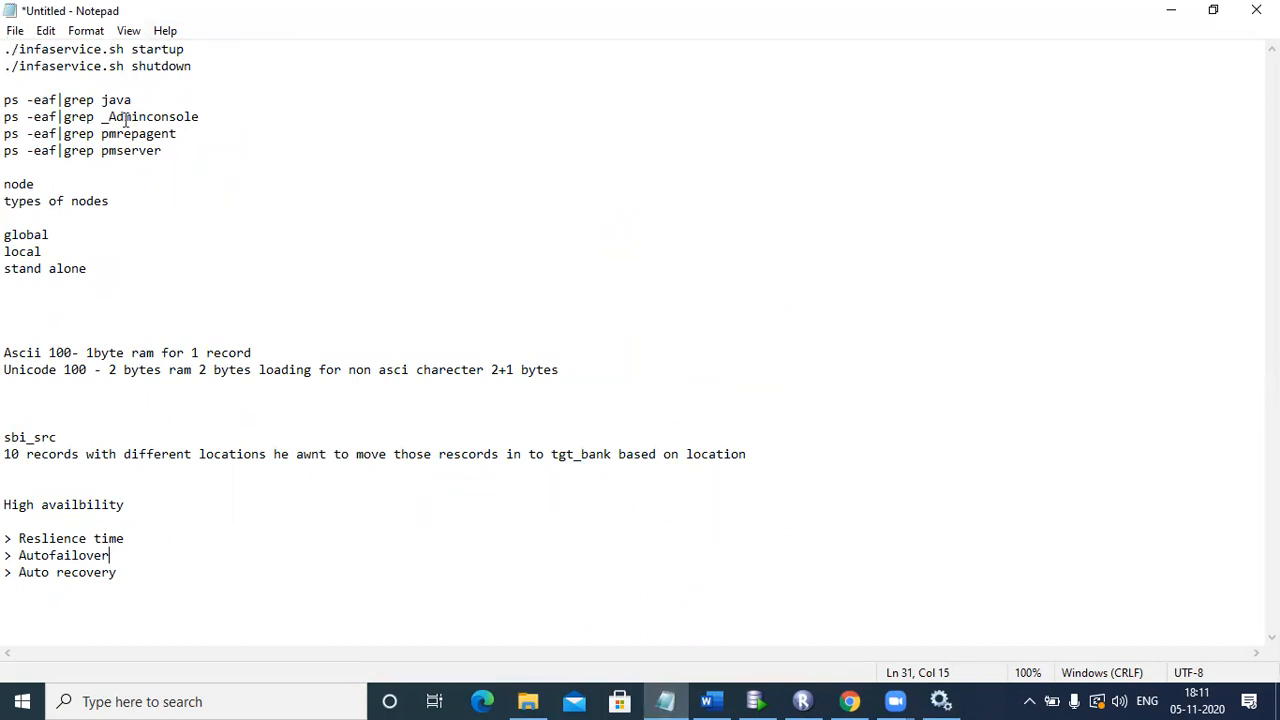
Step: Highlight the four ps -eaf|grep commands in Notepad, then return to Informatica Administrator
{"action": "left_click_drag", "start_coordinate": [175, 150], "coordinate": [4, 100]}
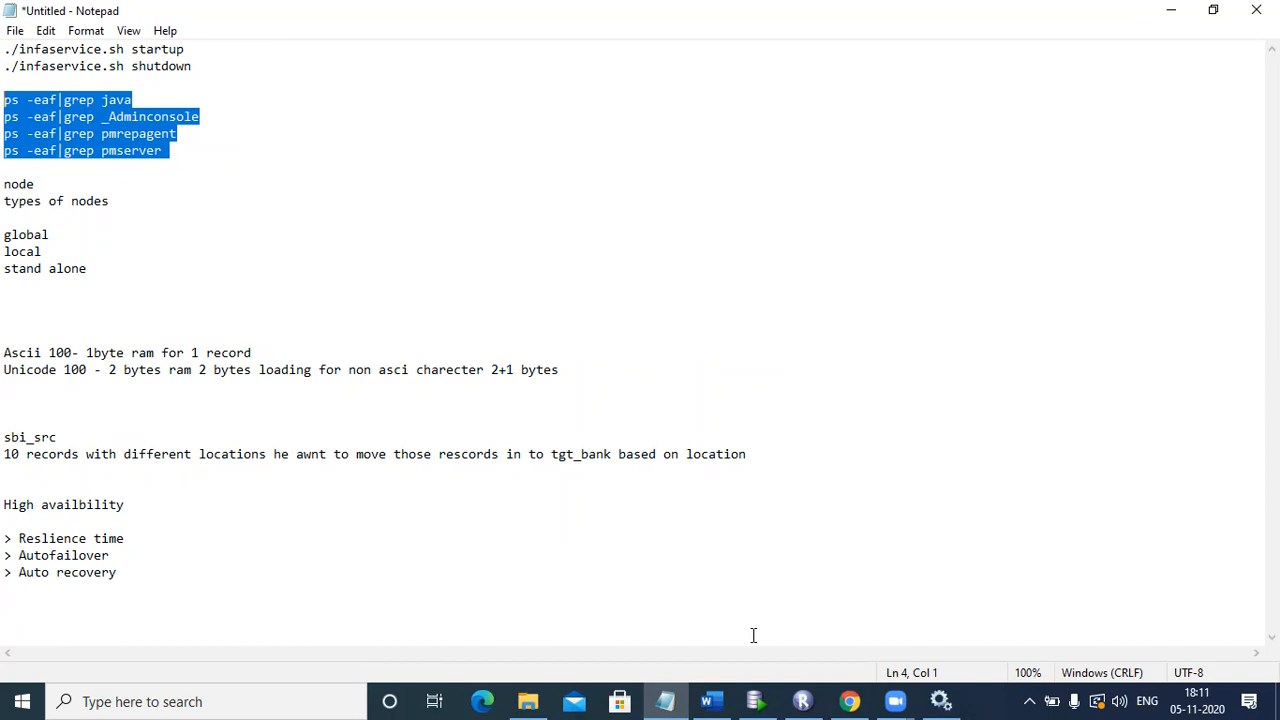
{"action": "left_click", "coordinate": [853, 700]}
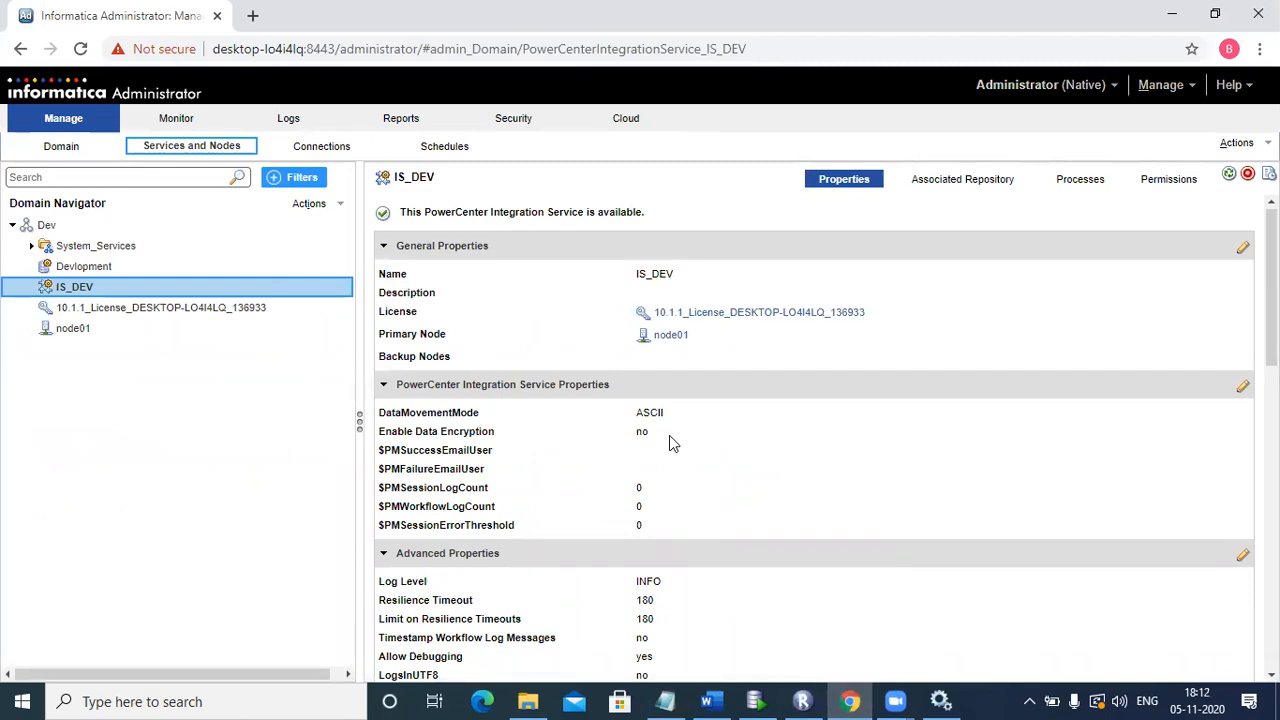
Step: Open the Dev domain's properties and review its Shut down Domain and View Logs actions
{"action": "left_click", "coordinate": [250, 233]}
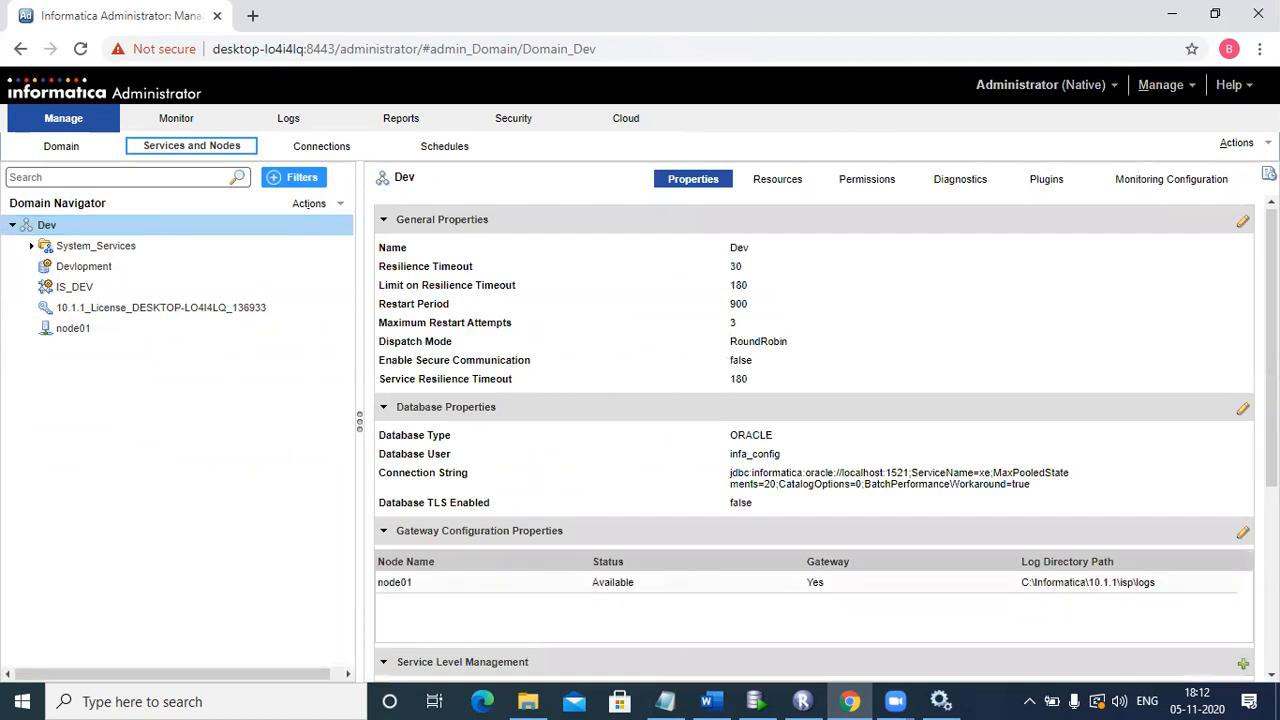
{"action": "left_click", "coordinate": [1236, 142]}
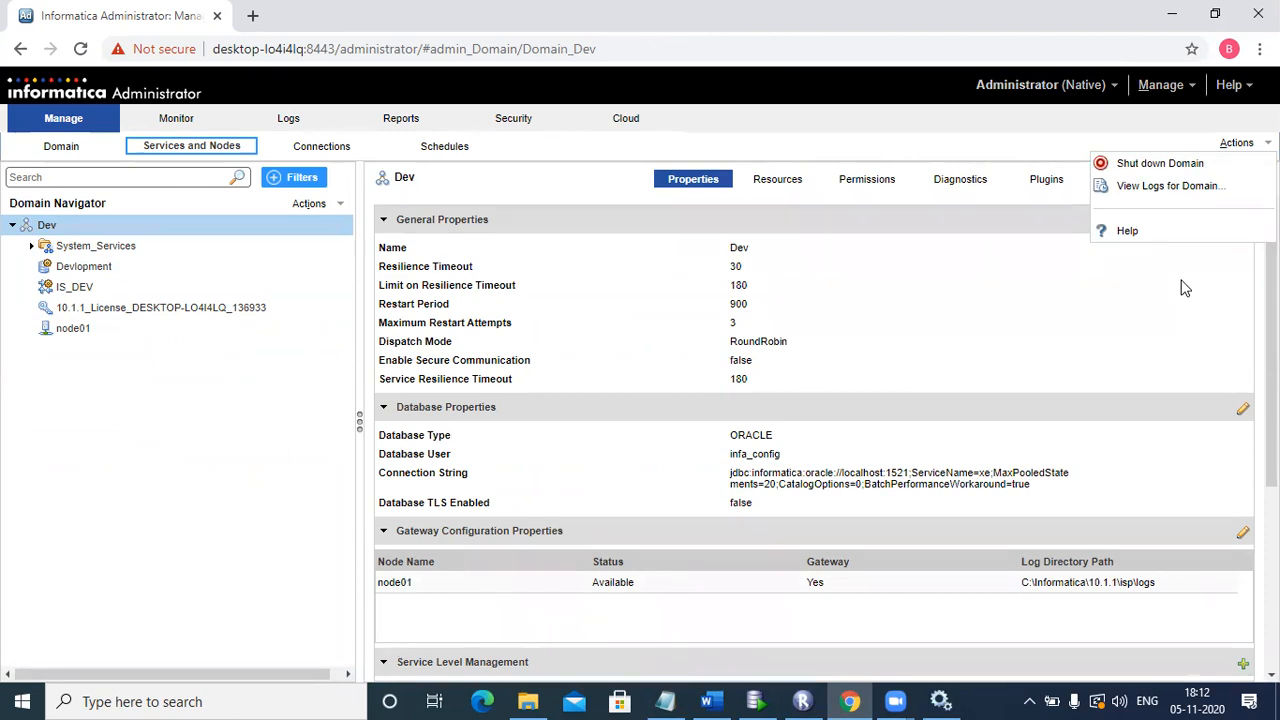
{"action": "left_click", "coordinate": [855, 320]}
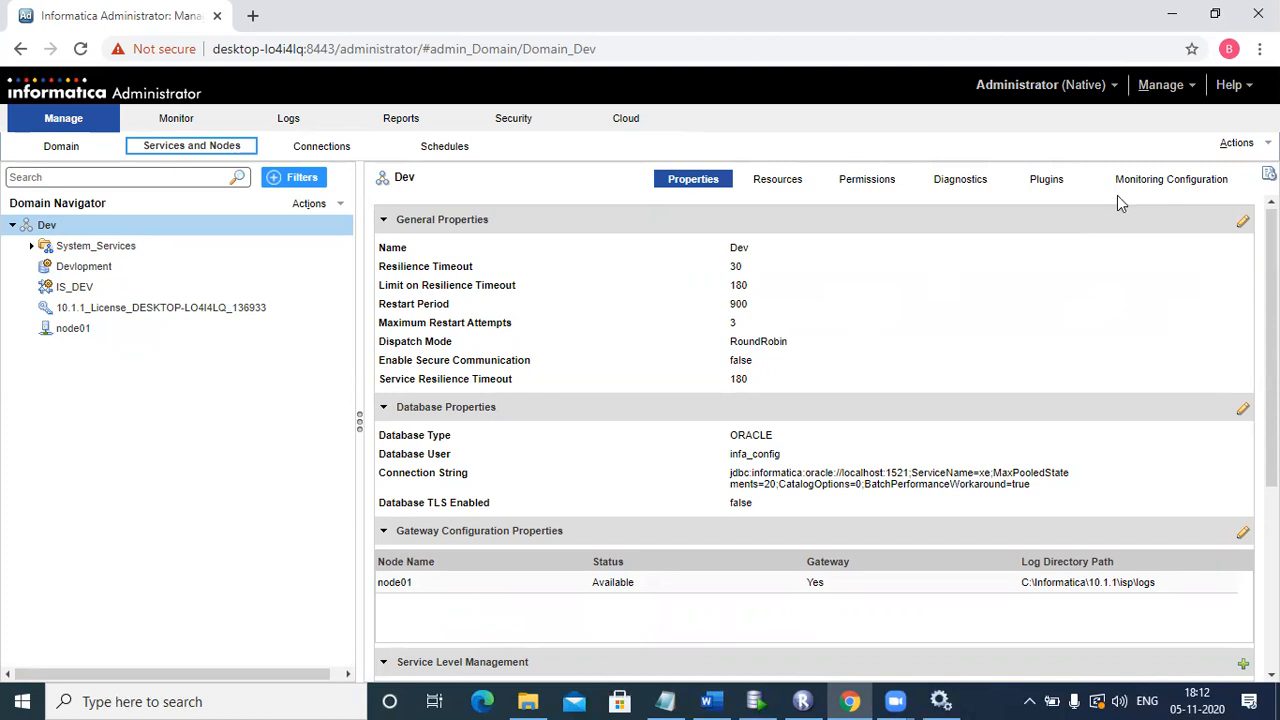
{"action": "left_click", "coordinate": [1238, 144]}
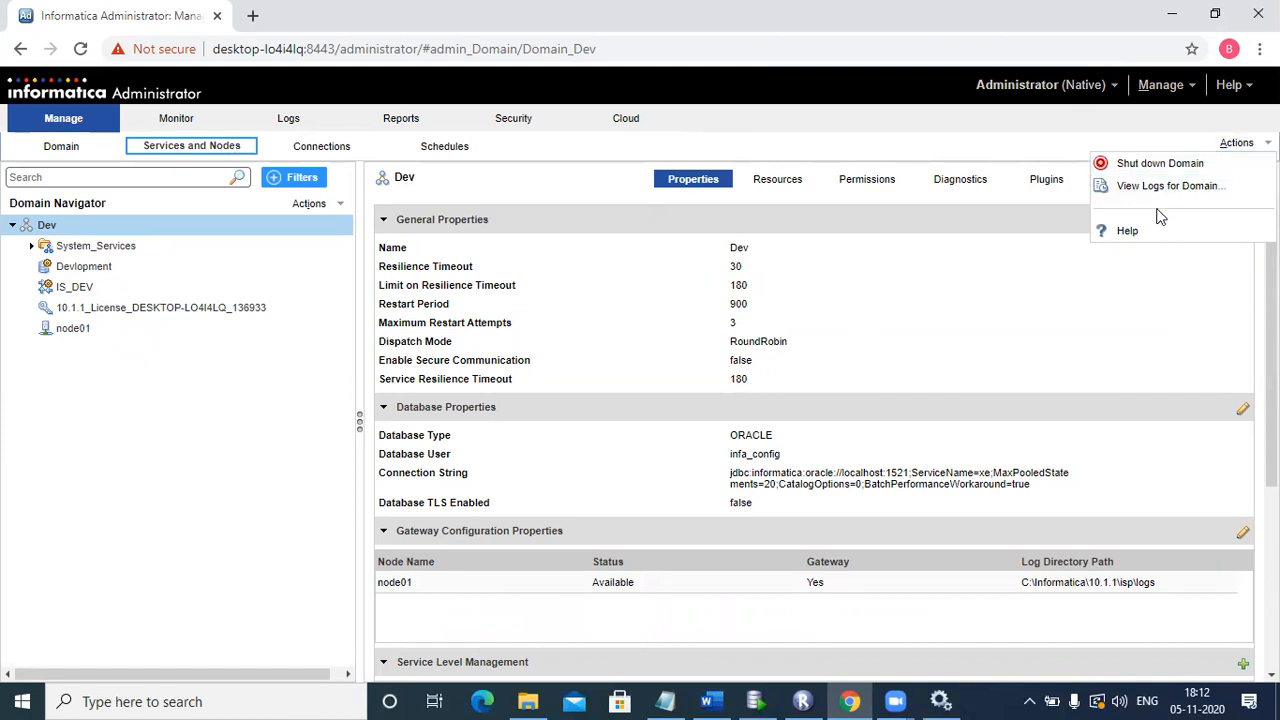
{"action": "left_click", "coordinate": [1013, 351]}
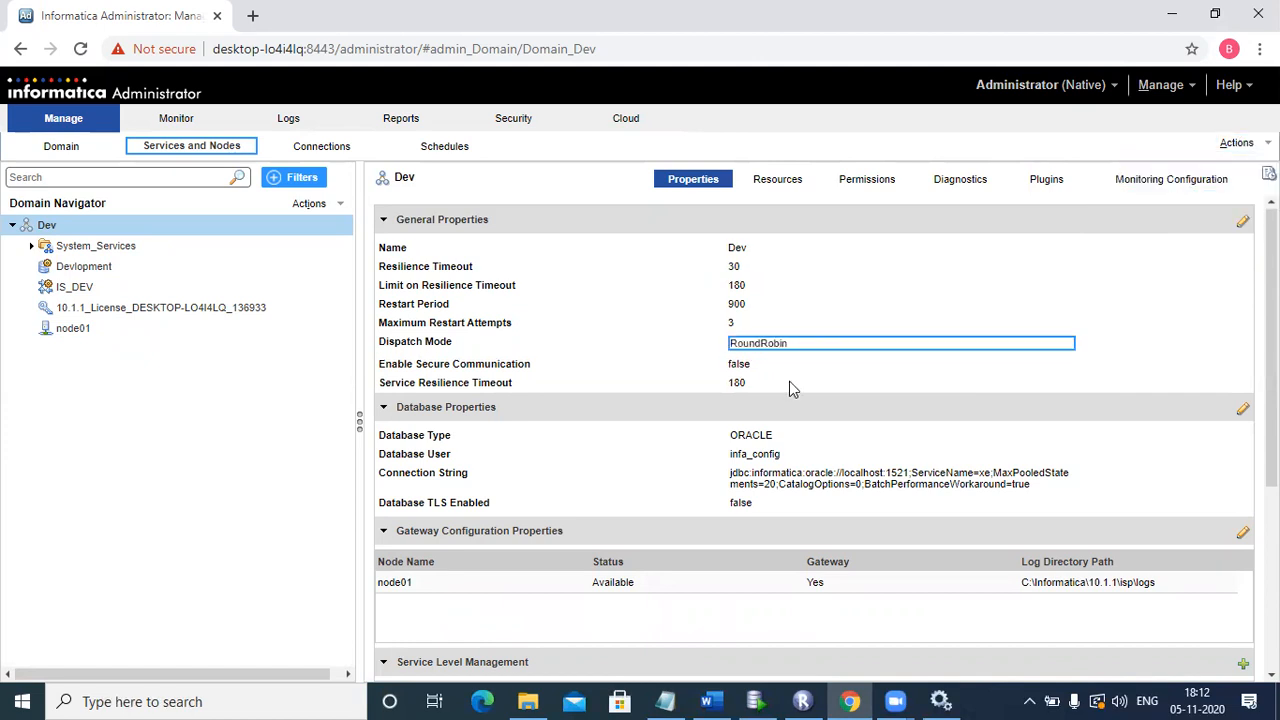
Step: Open the Devlopment repository service's properties, showing its Oracle database and Normal mode
{"action": "mouse_move", "coordinate": [577, 341]}
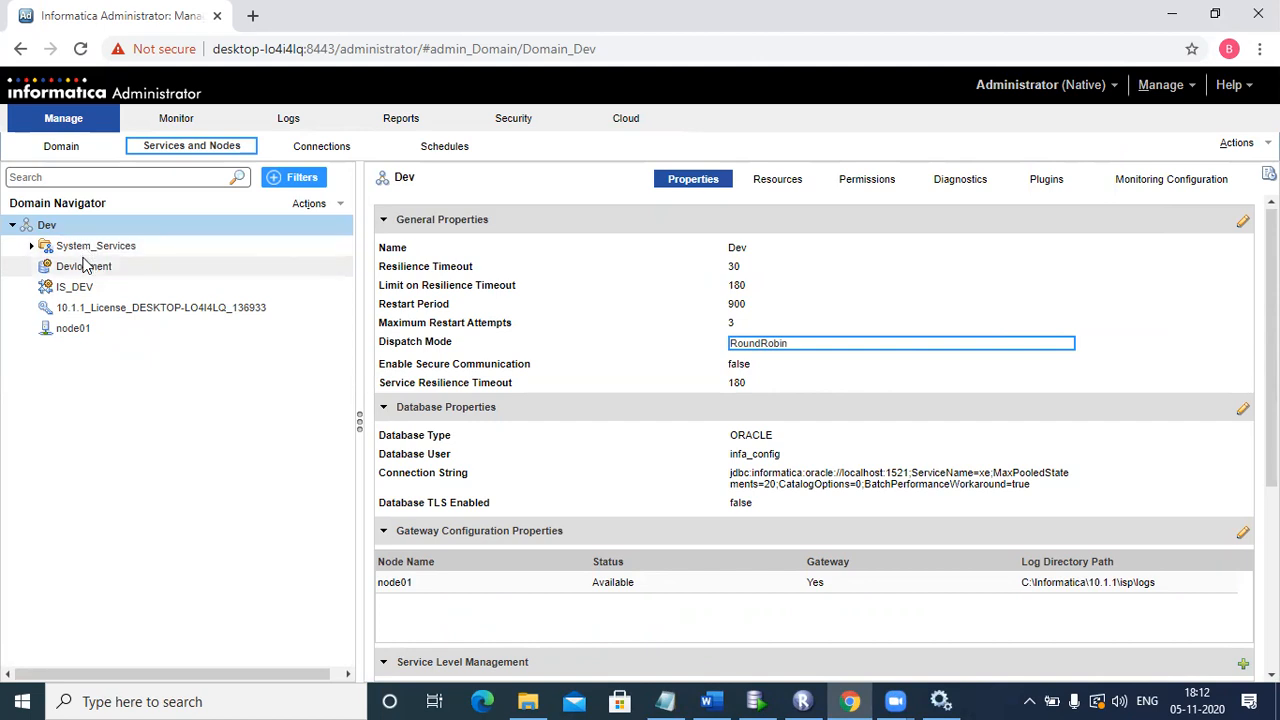
{"action": "mouse_move", "coordinate": [84, 264]}
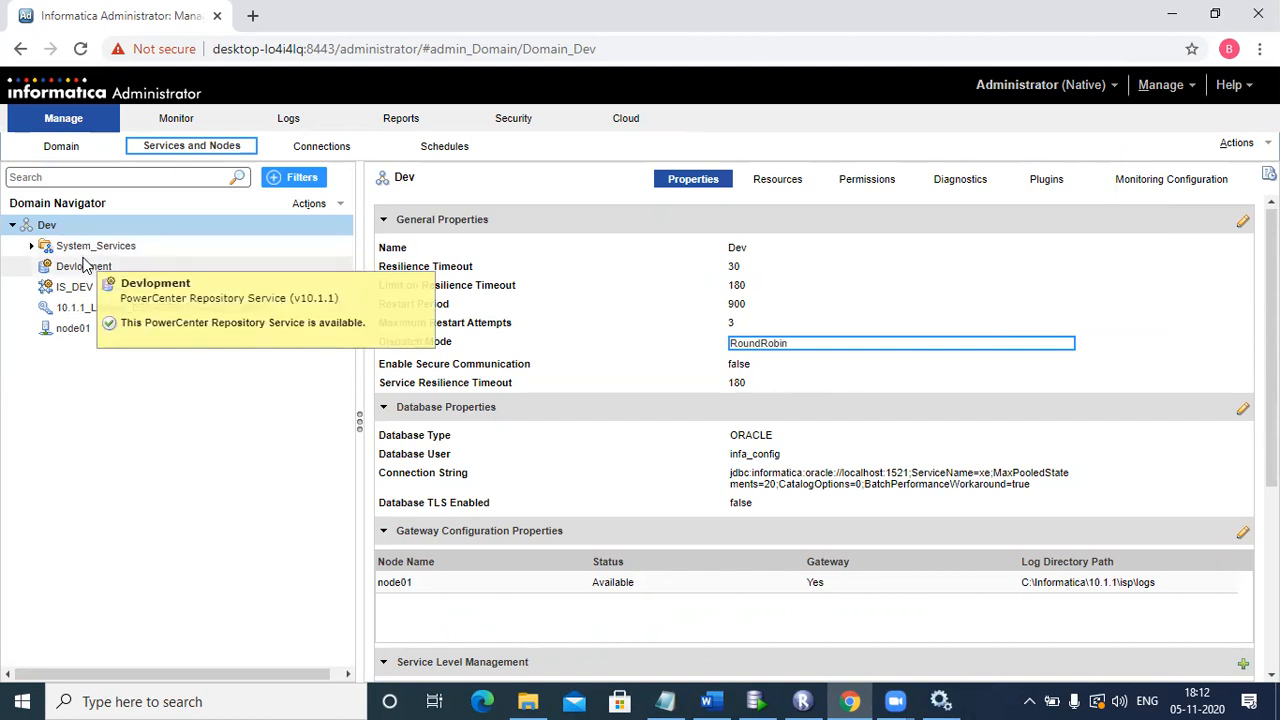
{"action": "left_click", "coordinate": [88, 269]}
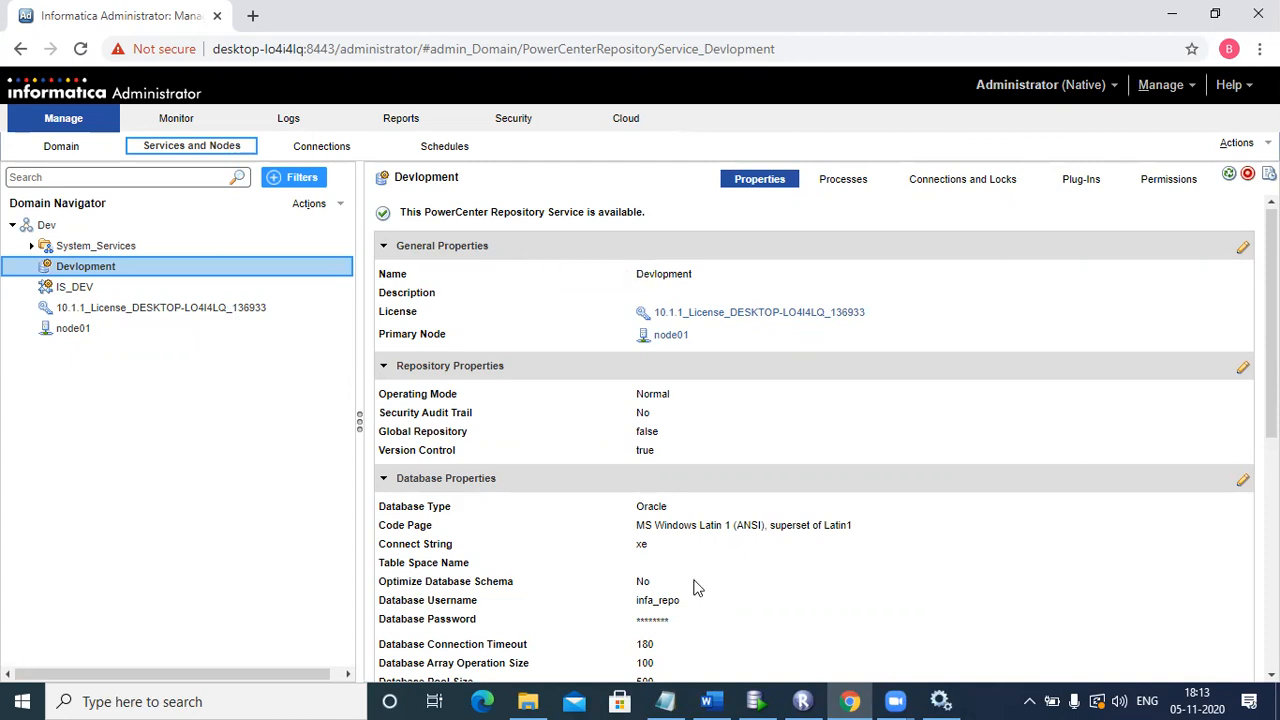
Step: Select the Devlopment repository in Repository Manager, then switch to Oracle SQL Developer
{"action": "key", "text": "alt+Tab"}
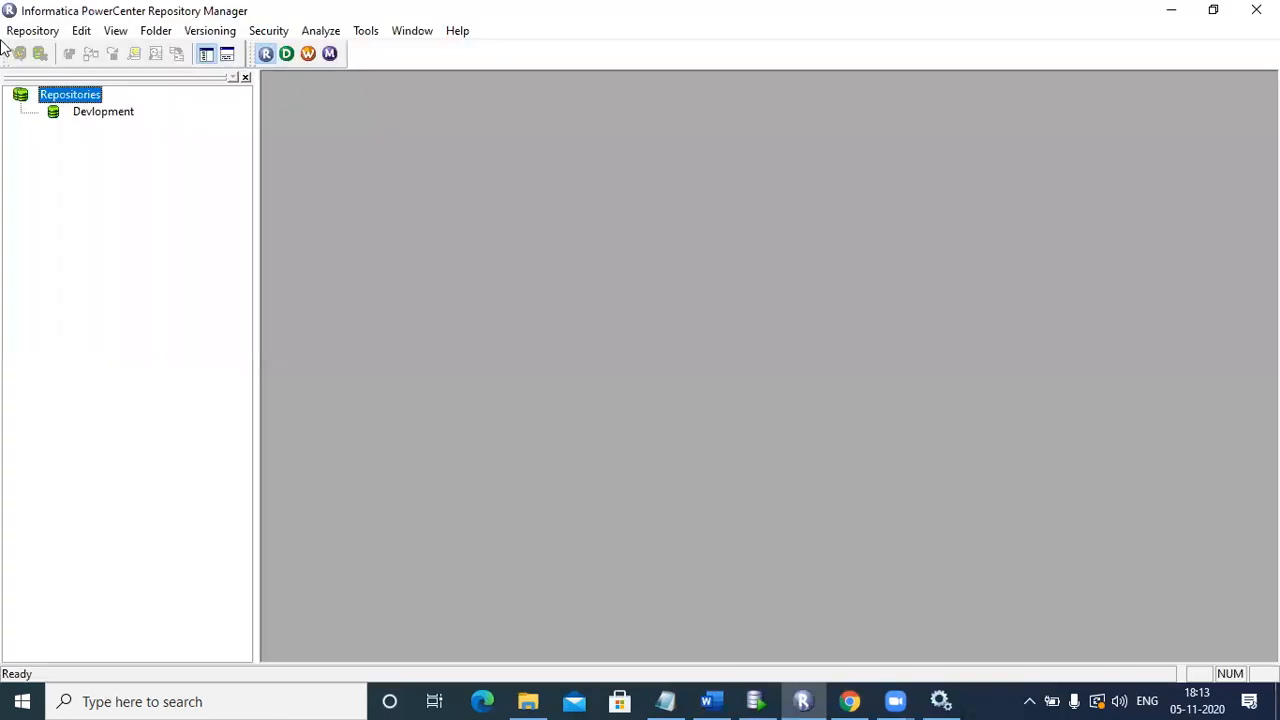
{"action": "left_click", "coordinate": [124, 119]}
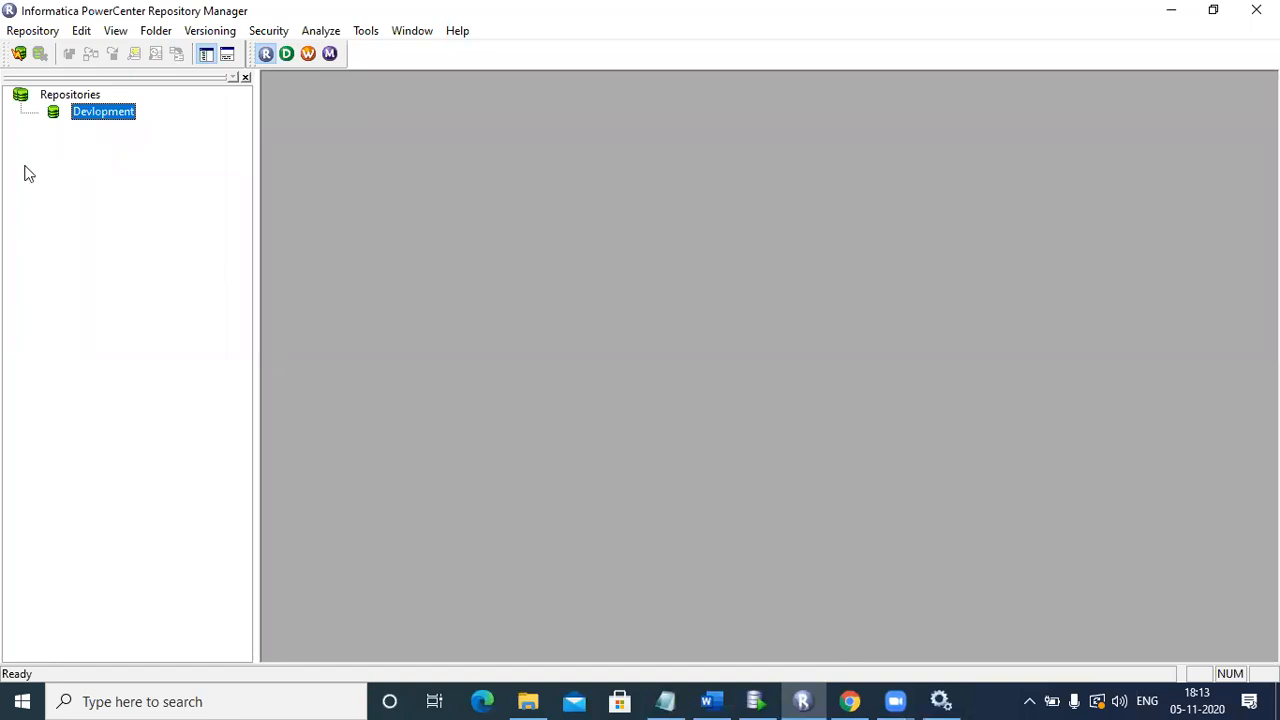
{"action": "key", "text": "alt+Tab"}
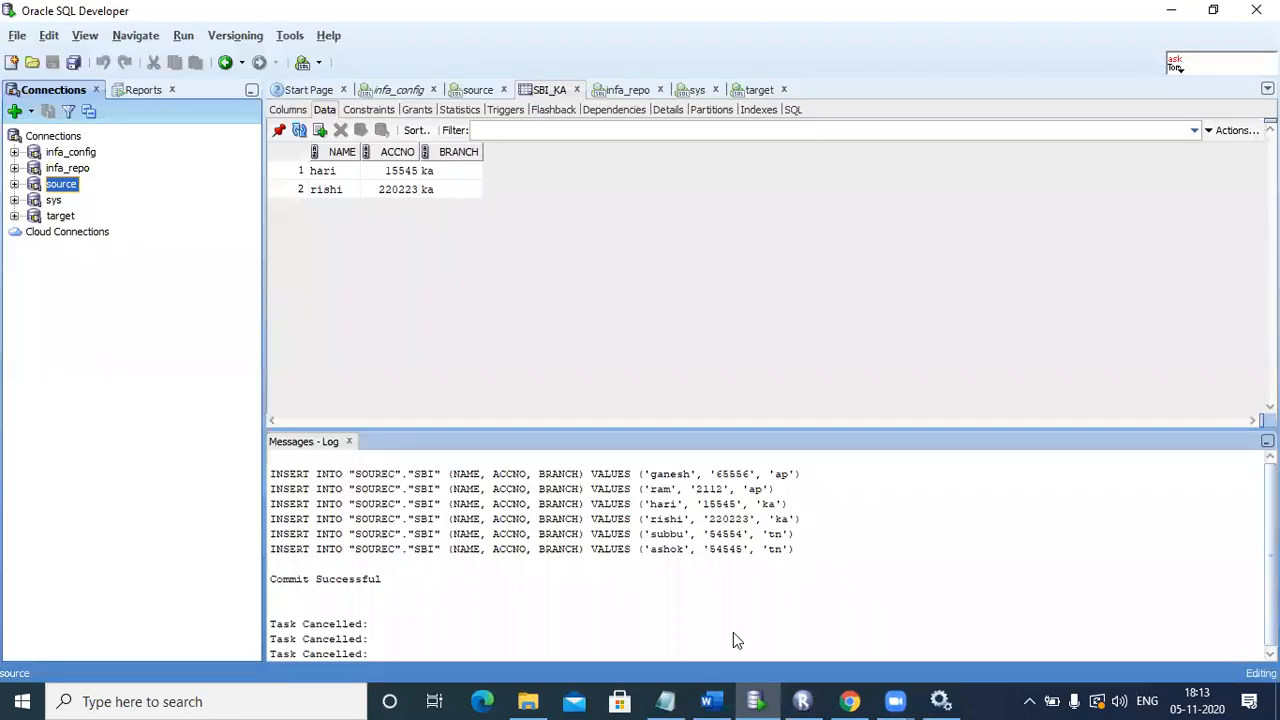
{"action": "left_click", "coordinate": [858, 693]}
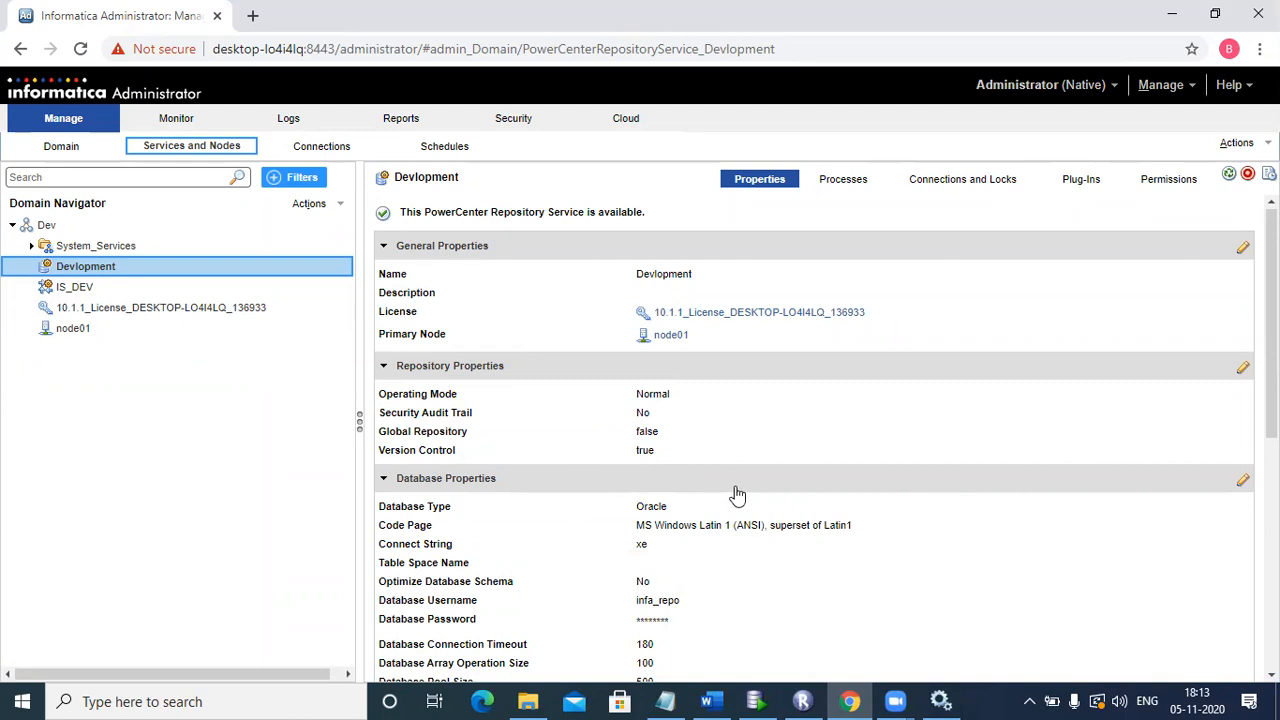
{"action": "left_click", "coordinate": [658, 604]}
{"action": "double_click", "coordinate": [658, 604]}
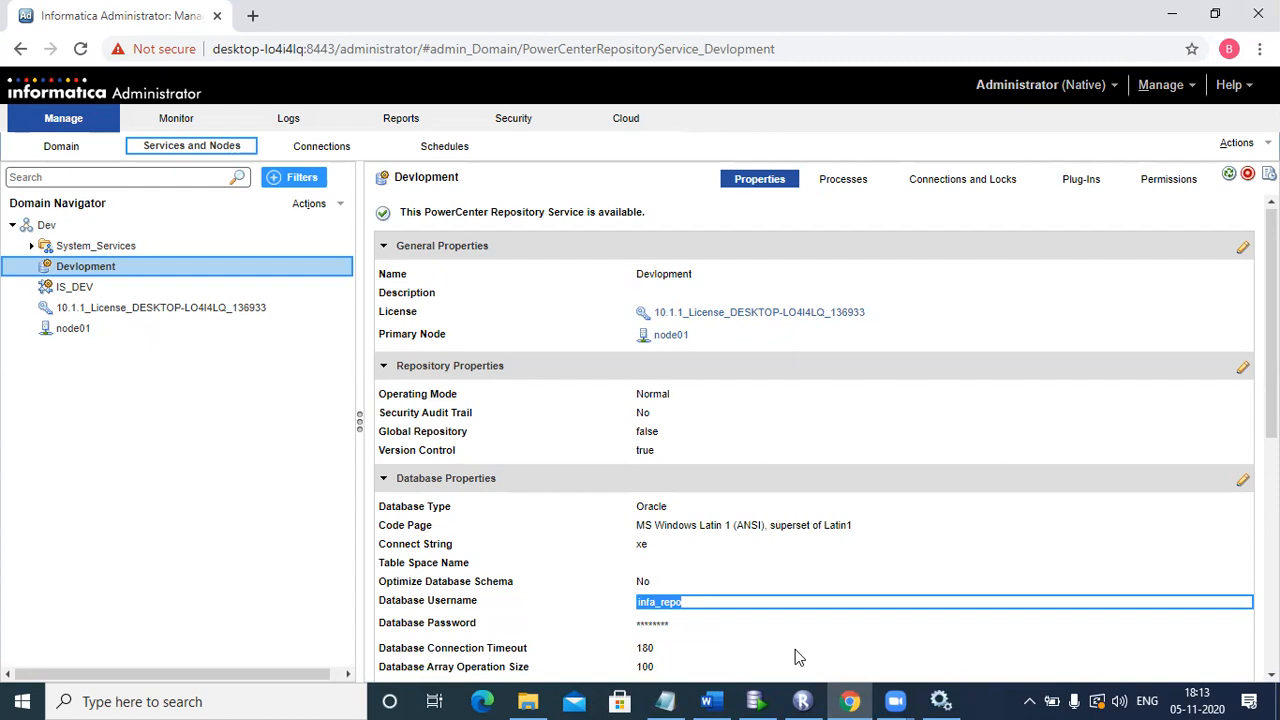
{"action": "key", "text": "alt+Tab"}
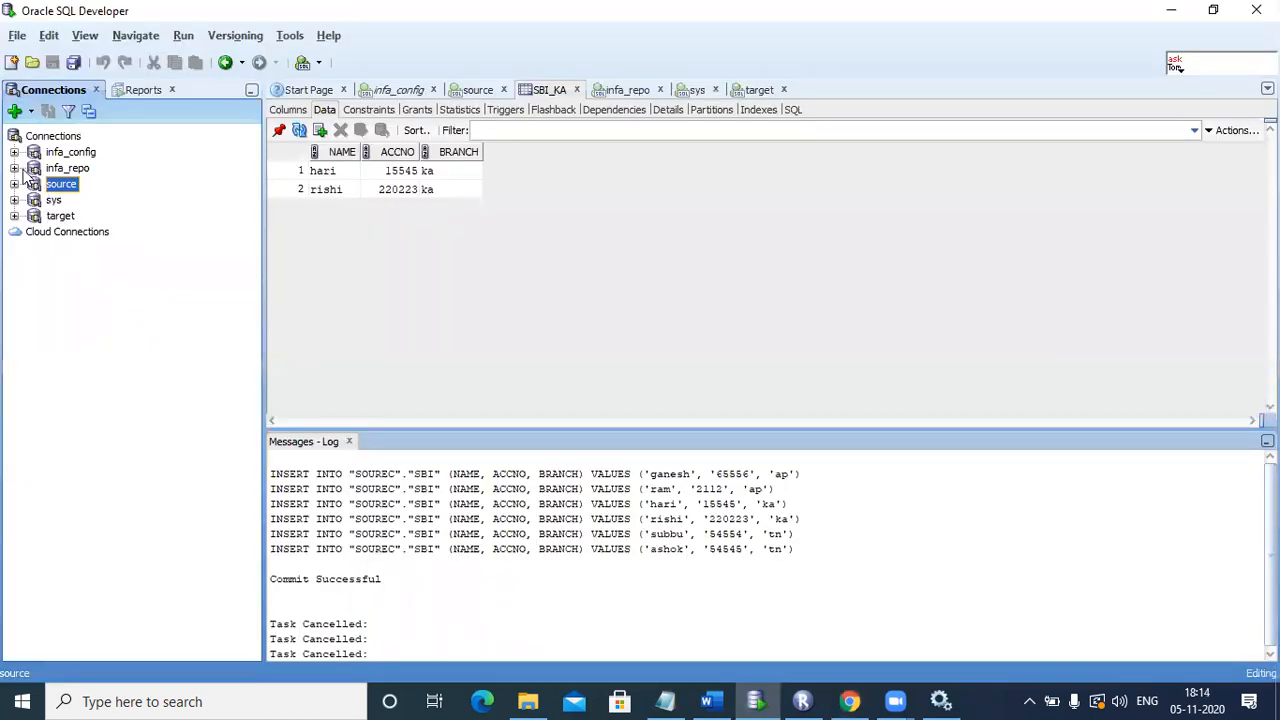
Step: Expand the infa_repo connection and inspect the src_nandu and tgt_nandu rows in OPB_CNX
{"action": "left_click", "coordinate": [21, 170]}
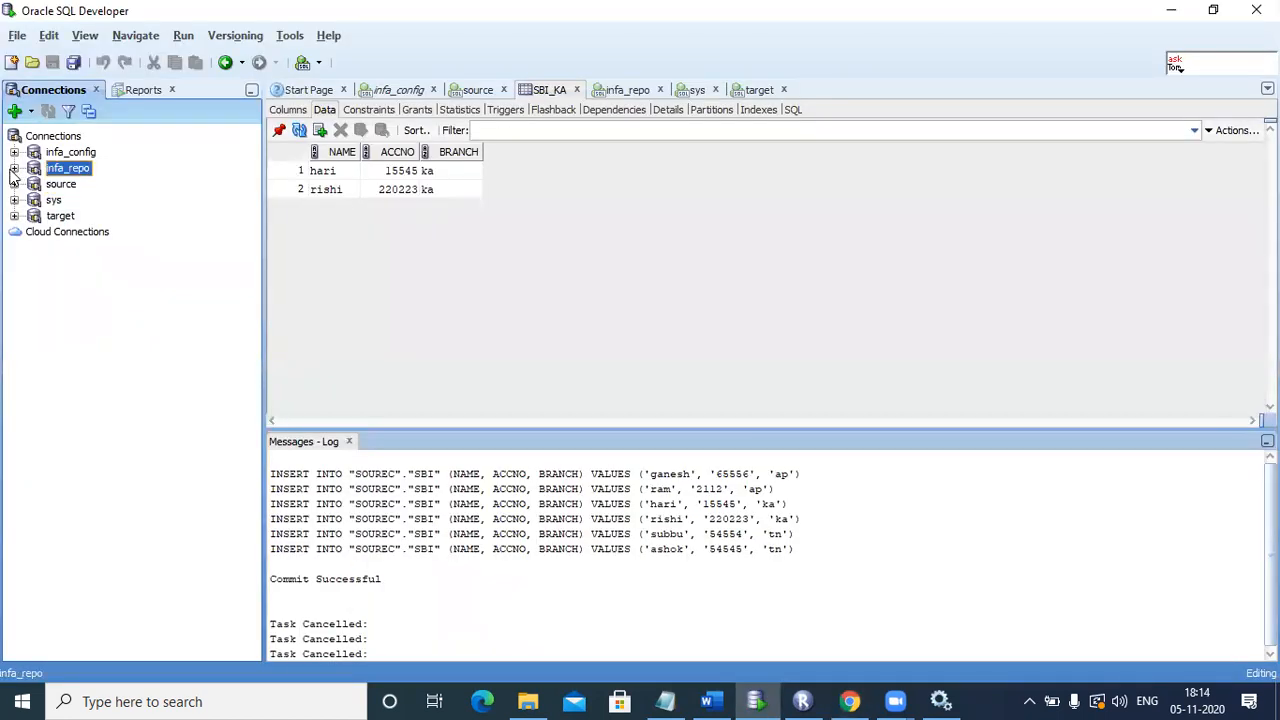
{"action": "left_click", "coordinate": [14, 169]}
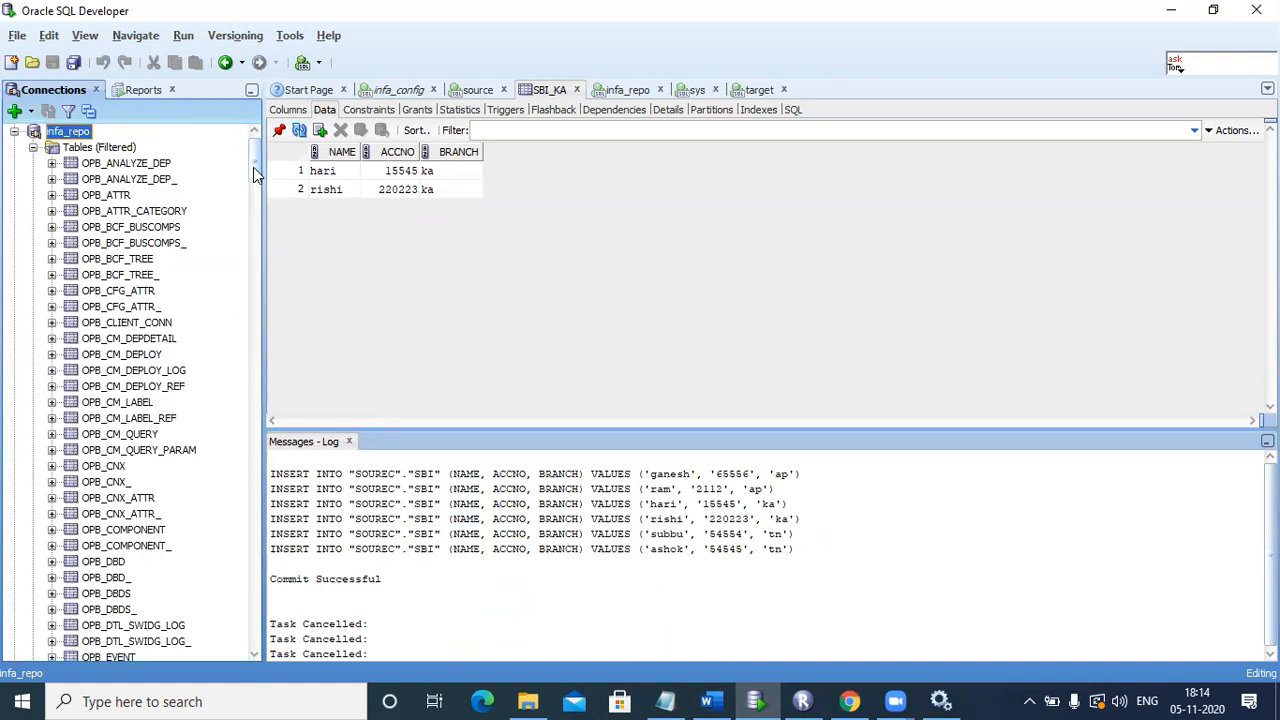
{"action": "left_click_drag", "start_coordinate": [255, 176], "coordinate": [255, 177]}
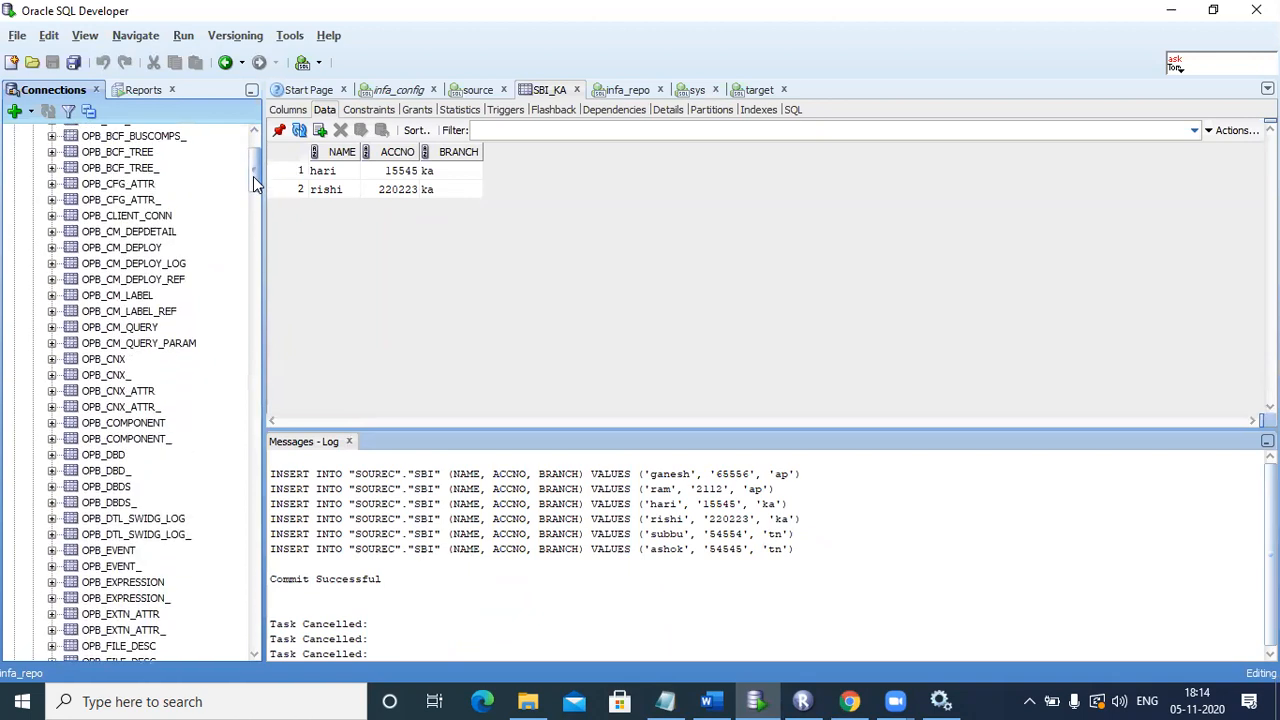
{"action": "left_click", "coordinate": [113, 363]}
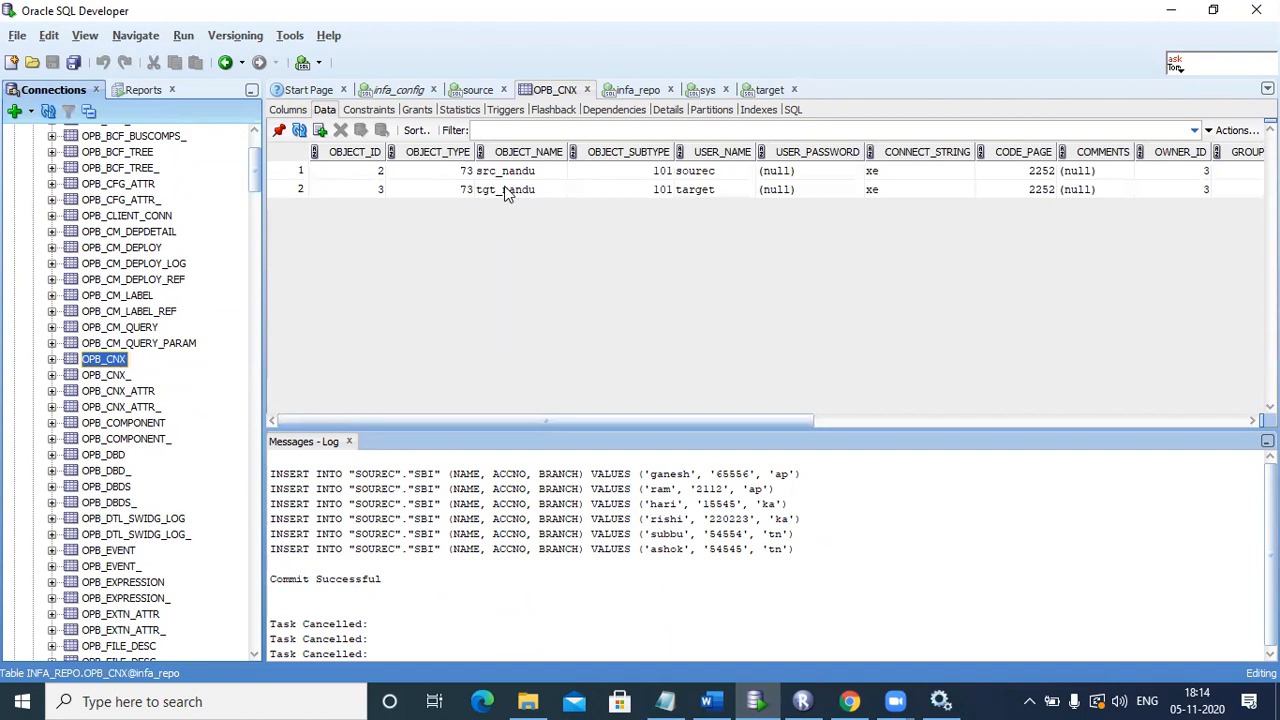
{"action": "left_click", "coordinate": [505, 172]}
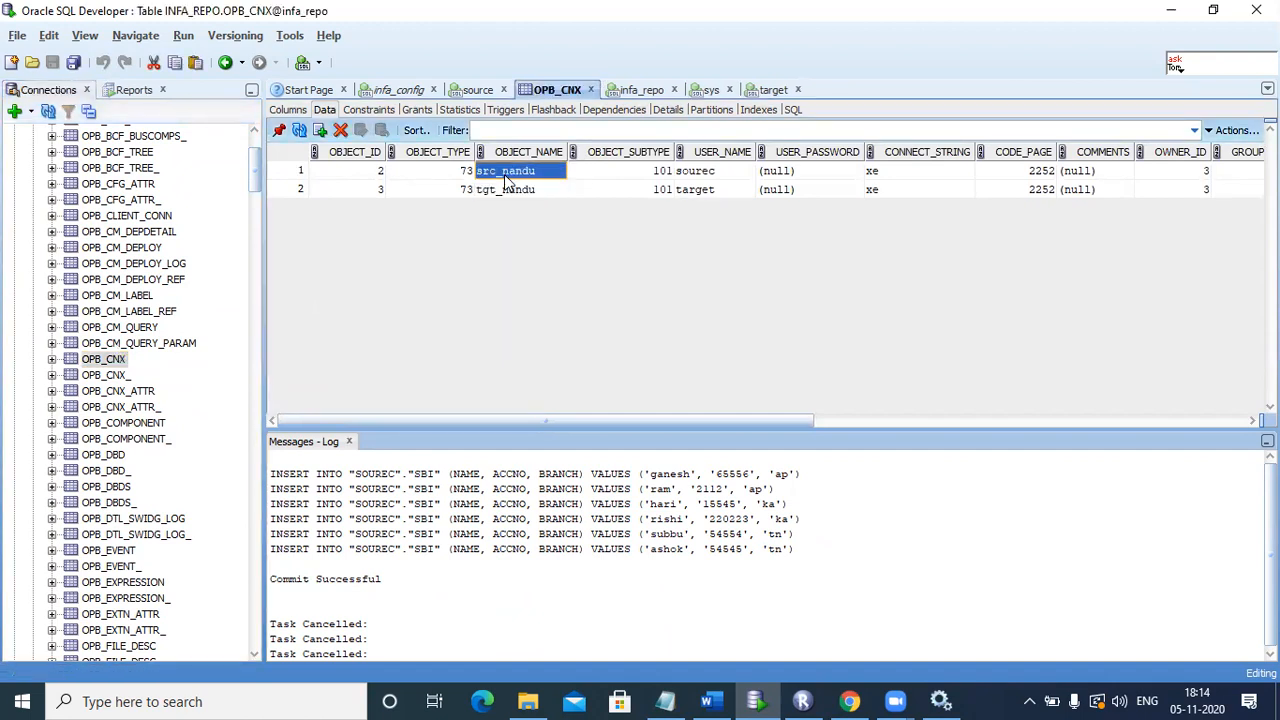
{"action": "left_click", "coordinate": [507, 190]}
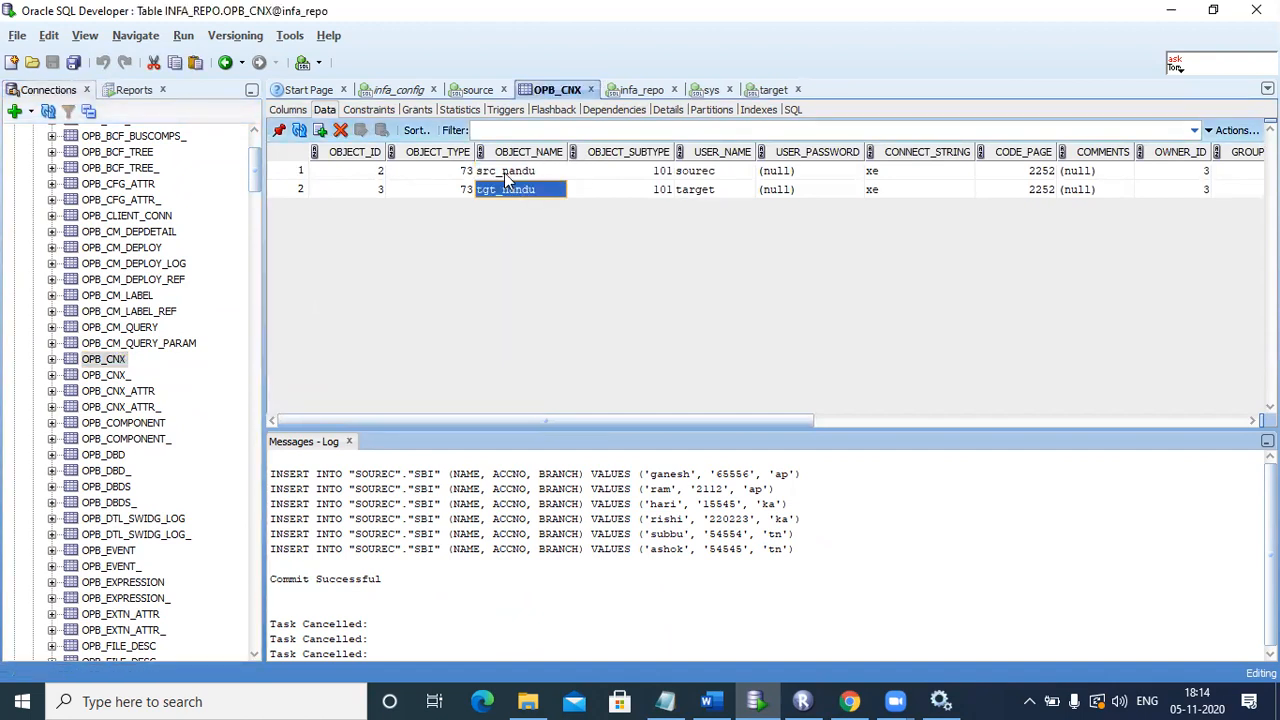
{"action": "left_click", "coordinate": [505, 174]}
{"action": "left_click", "coordinate": [505, 191]}
Step: View the OPB_TASK and OPB_TARG table data, then return to Informatica Administrator
{"action": "scroll", "coordinate": [249, 647], "scroll_direction": "down", "scroll_amount": 10}
{"action": "scroll", "coordinate": [249, 647], "scroll_direction": "down", "scroll_amount": 10}
{"action": "scroll", "coordinate": [249, 647], "scroll_direction": "down", "scroll_amount": 10}
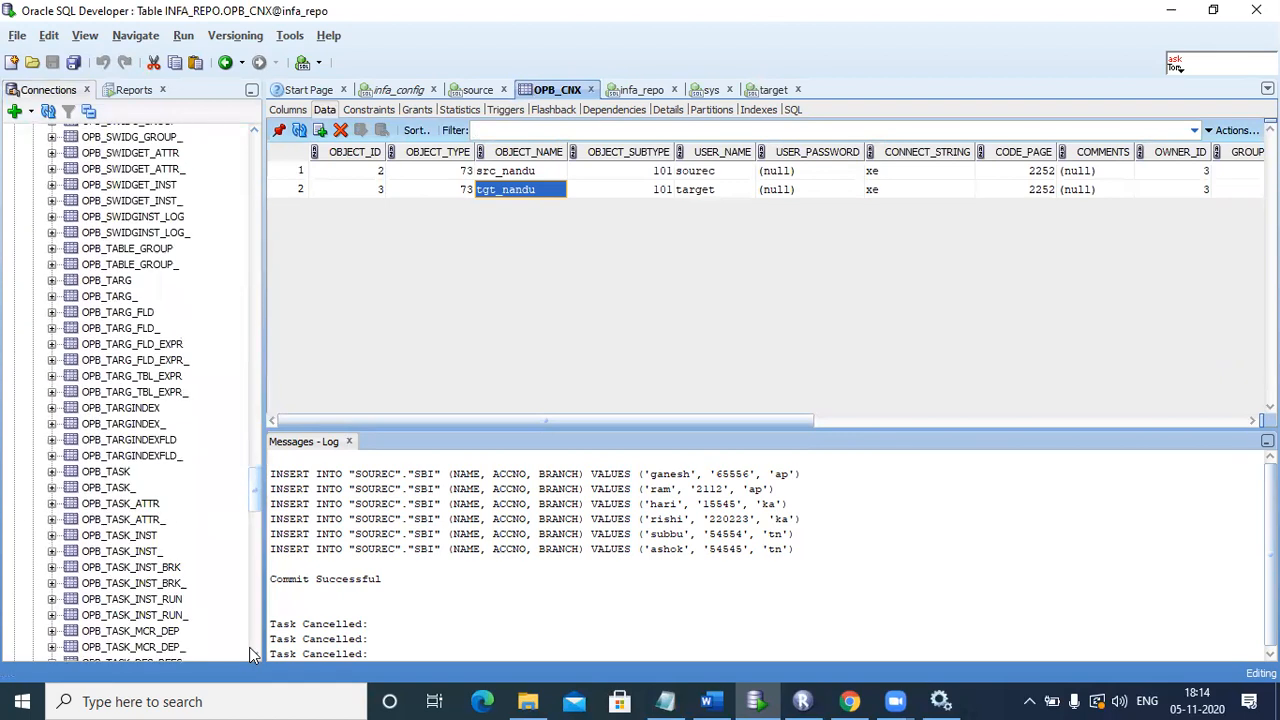
{"action": "left_click", "coordinate": [103, 472]}
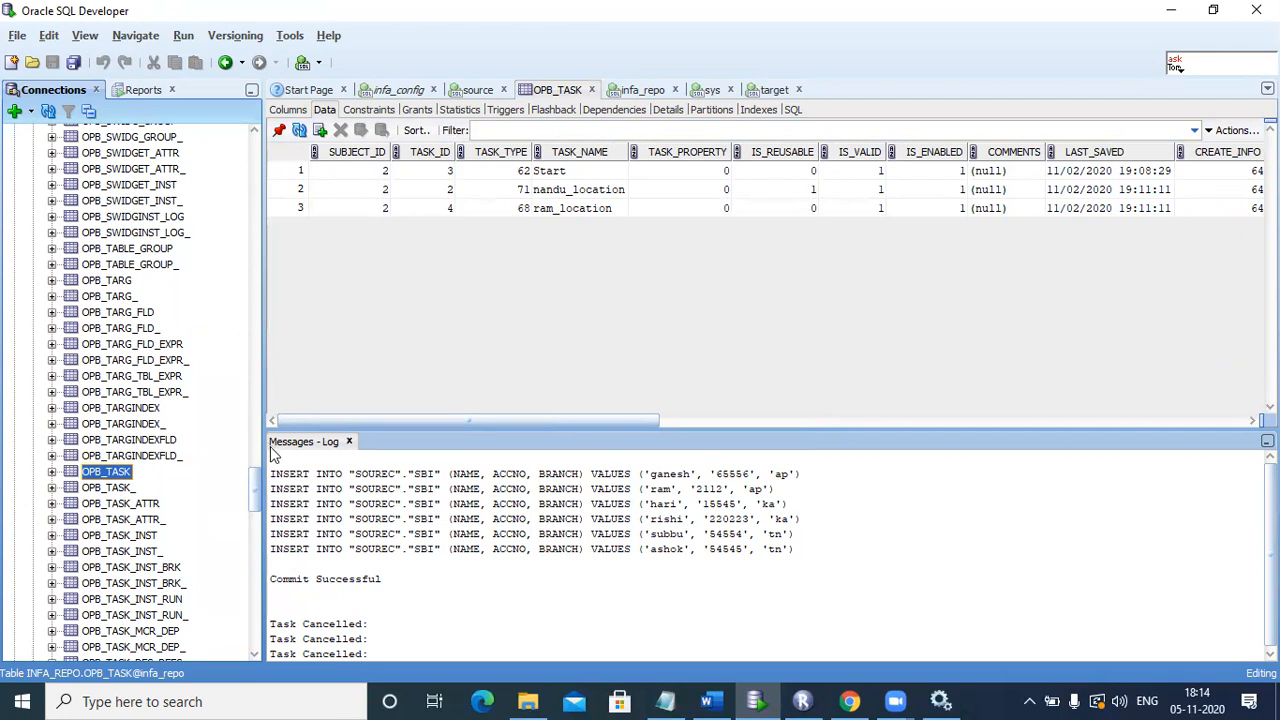
{"action": "scroll", "coordinate": [258, 485], "scroll_direction": "up", "scroll_amount": 2}
{"action": "scroll", "coordinate": [258, 485], "scroll_direction": "up", "scroll_amount": 1}
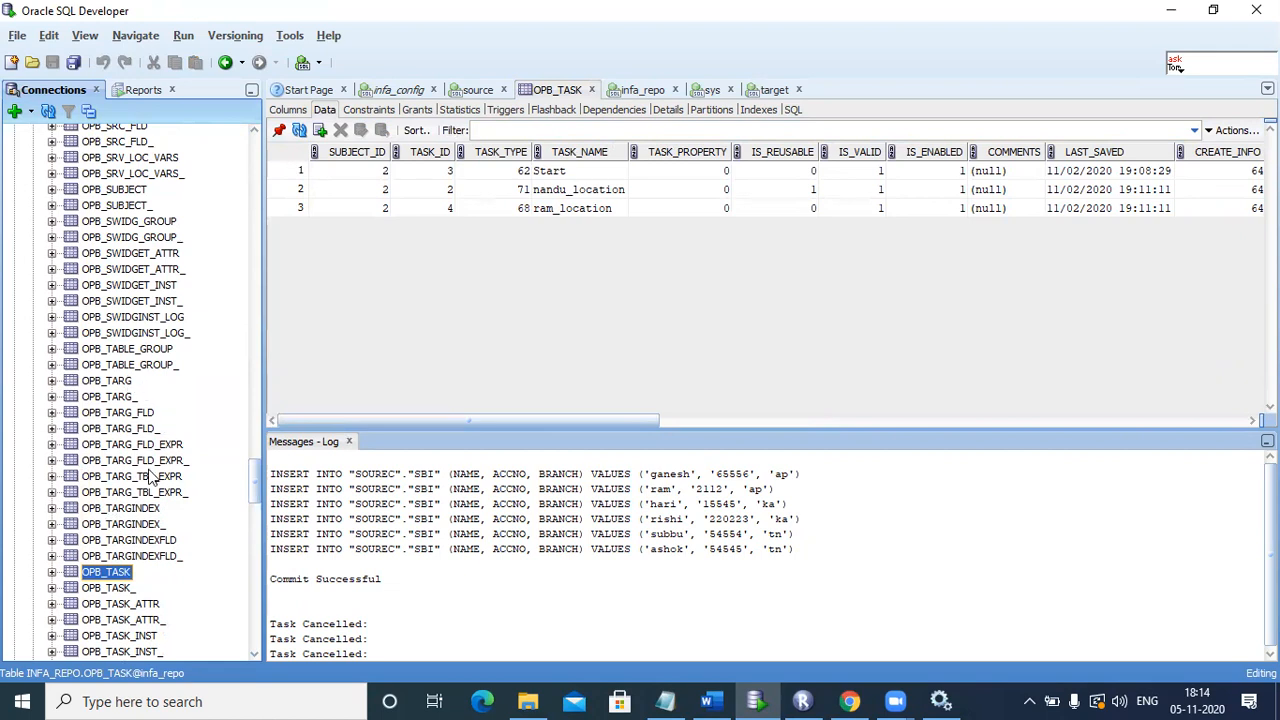
{"action": "left_click", "coordinate": [122, 386]}
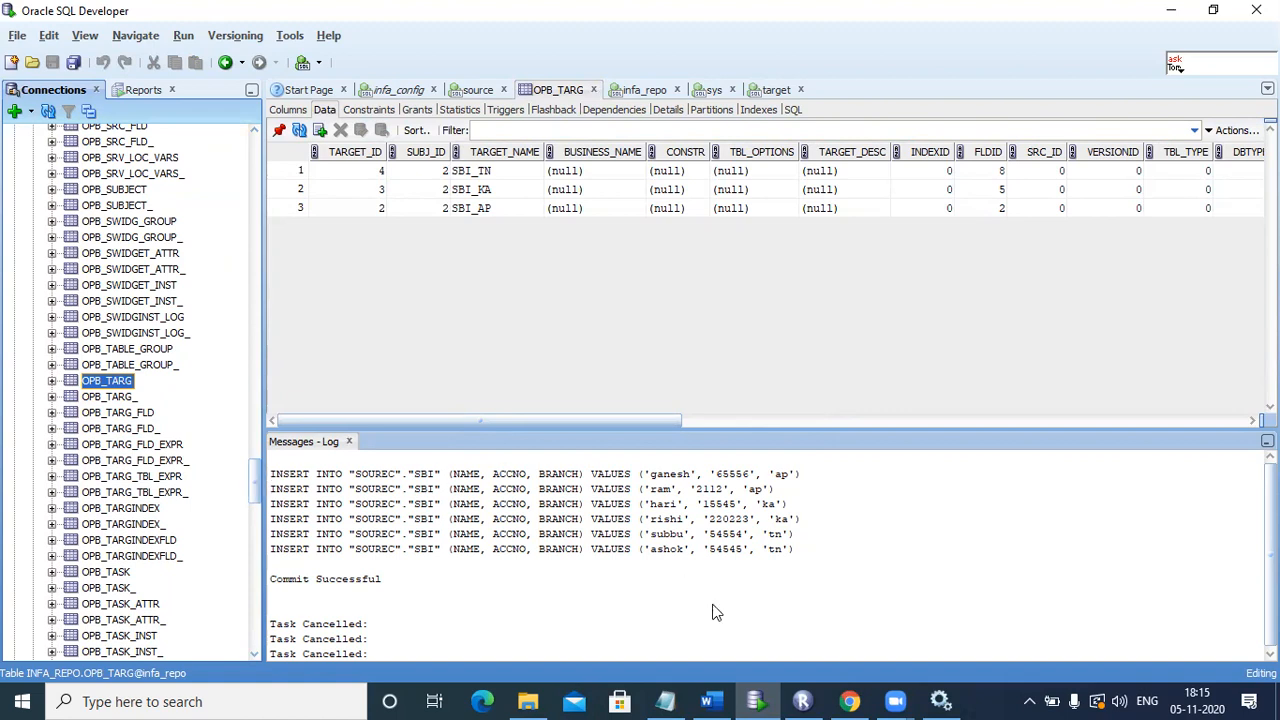
{"action": "key", "text": "alt+Tab"}
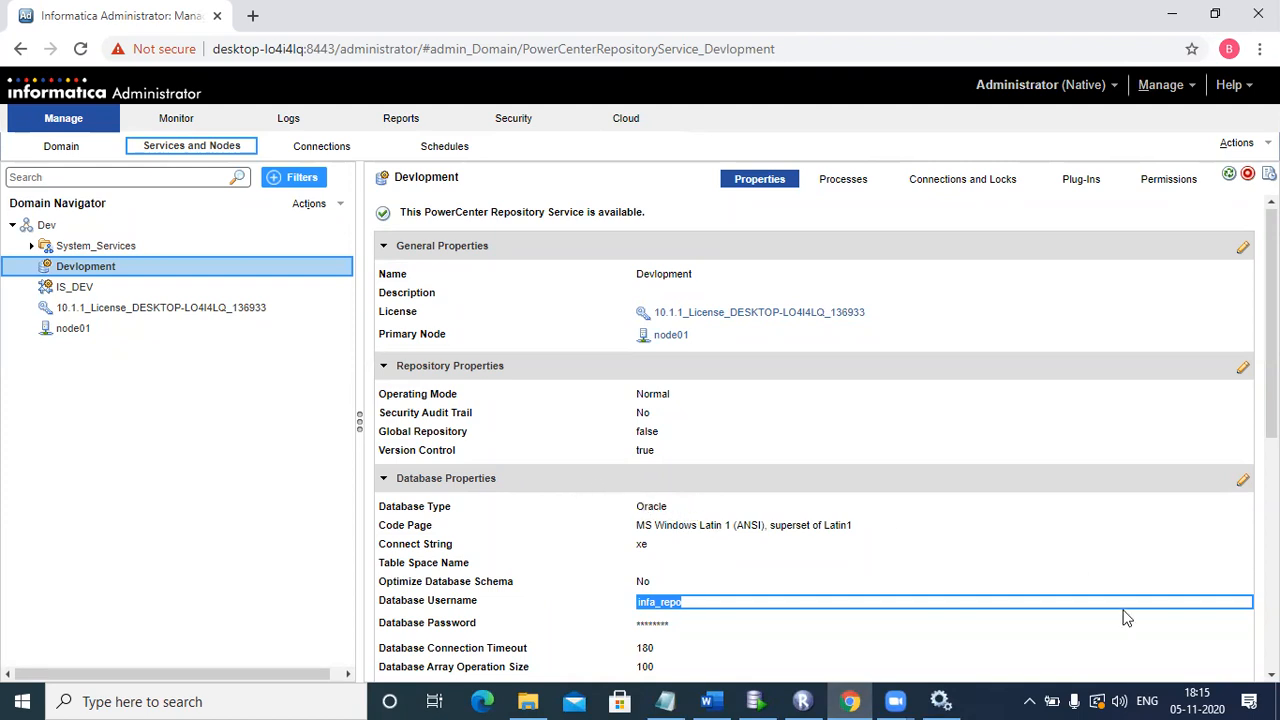
Step: Check Devlopment's operating mode is Normal in Repository Properties, closing the editor unchanged
{"action": "left_click_drag", "start_coordinate": [638, 397], "coordinate": [680, 400]}
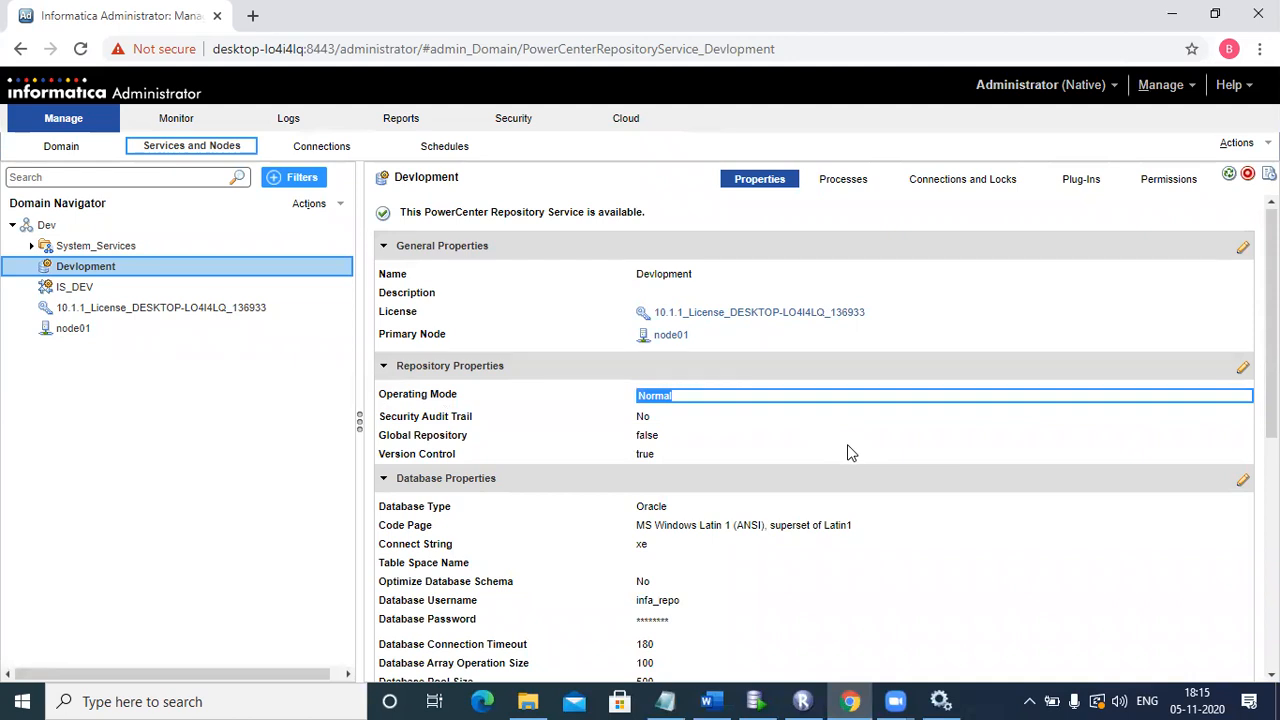
{"action": "left_click", "coordinate": [1242, 372]}
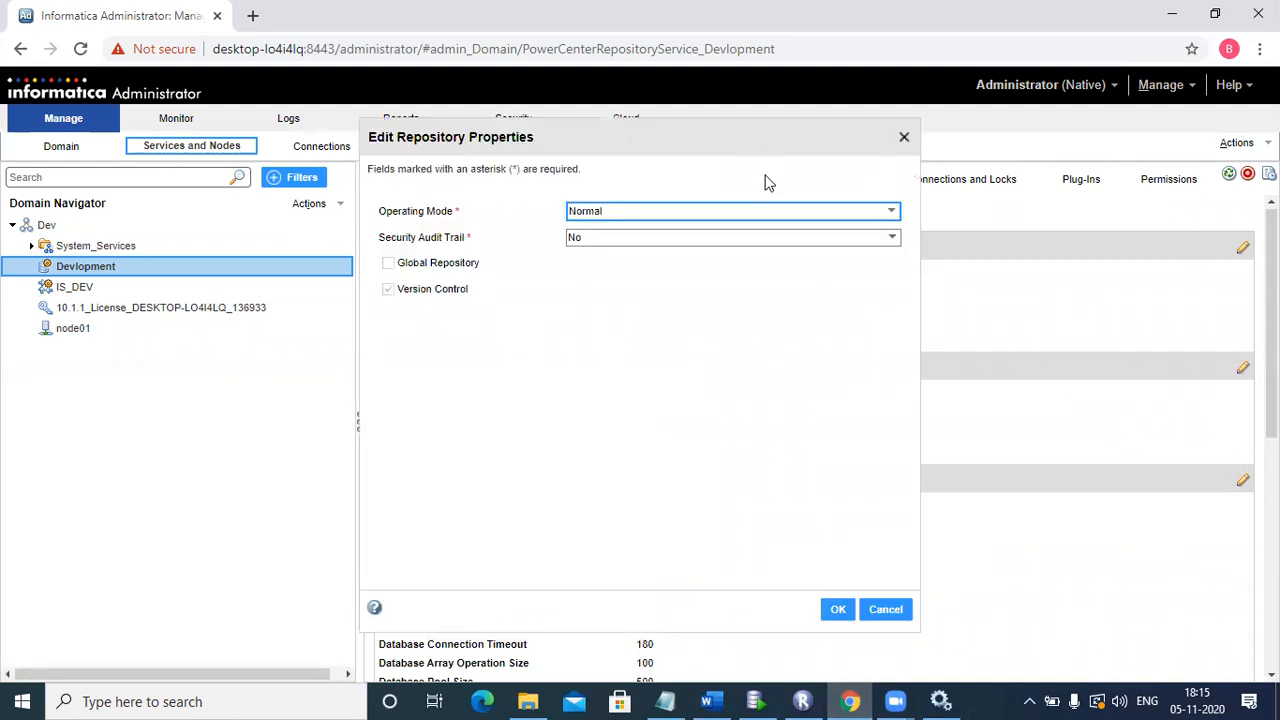
{"action": "left_click", "coordinate": [772, 210]}
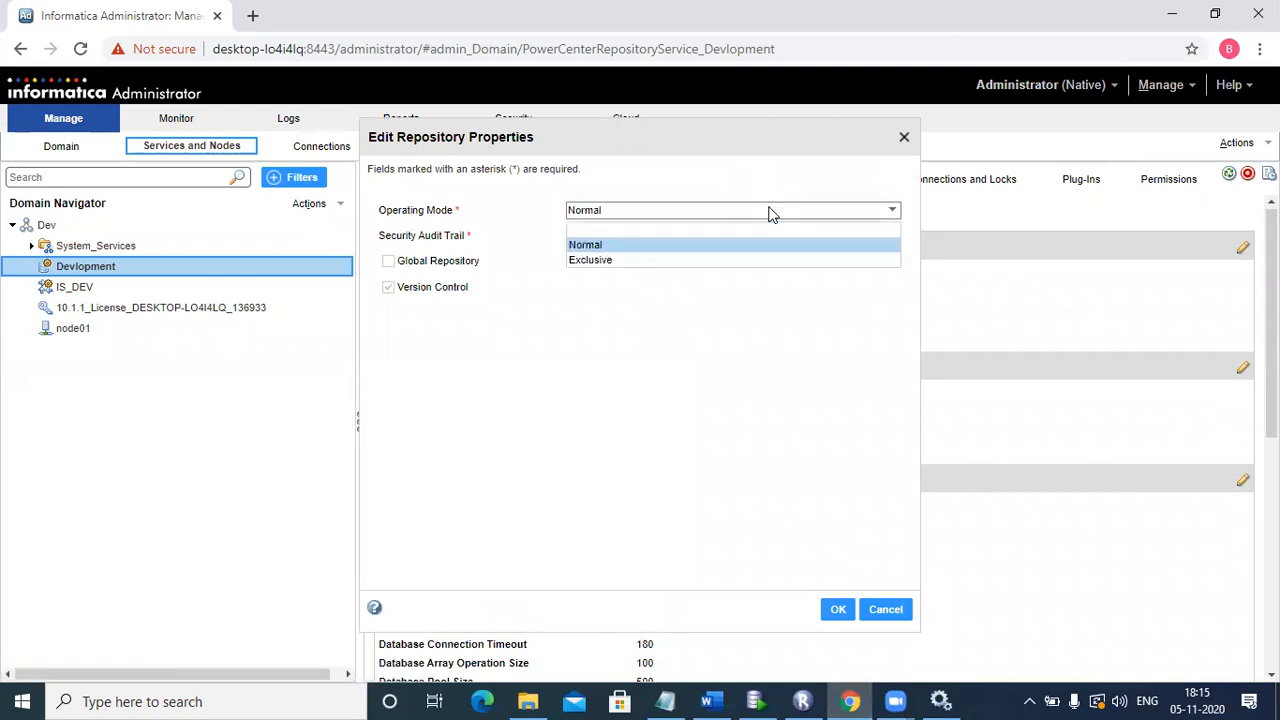
{"action": "left_click", "coordinate": [972, 247]}
{"action": "left_click", "coordinate": [904, 139]}
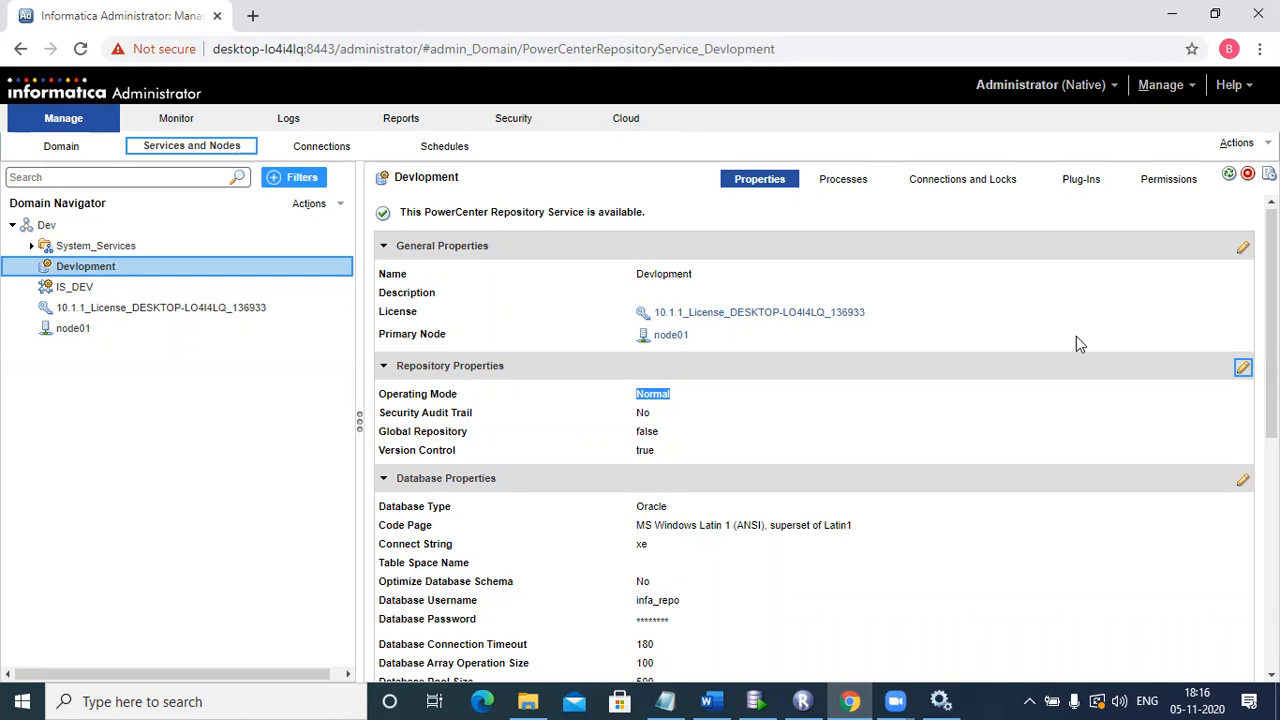
Step: Set the Devlopment repository operating mode to Exclusive and confirm the service restart
{"action": "left_click", "coordinate": [1243, 368]}
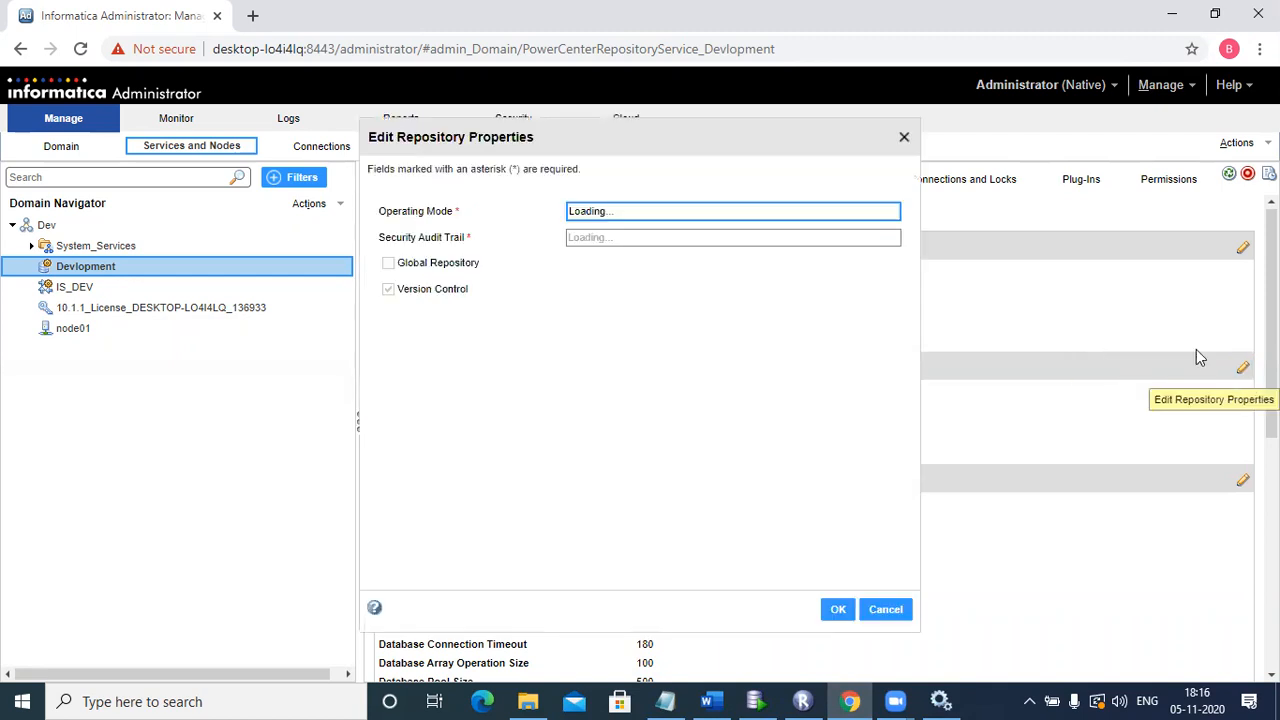
{"action": "left_click", "coordinate": [889, 210]}
{"action": "left_click", "coordinate": [768, 264]}
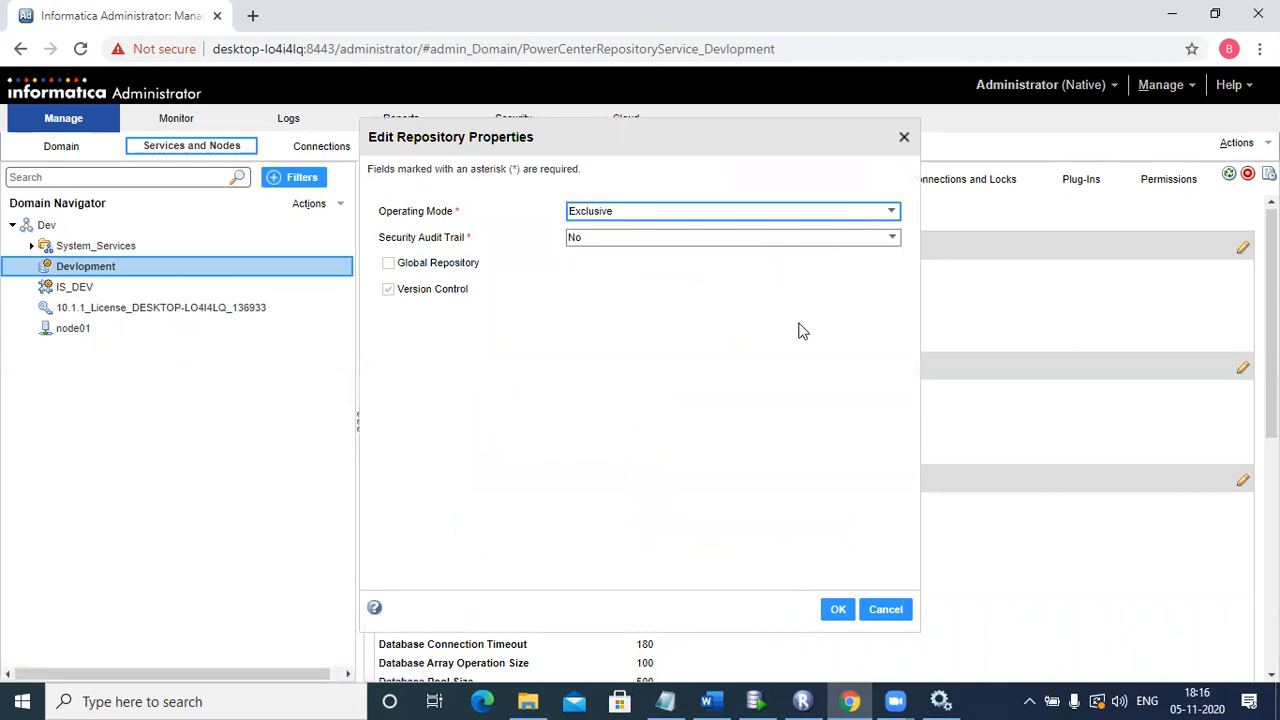
{"action": "left_click", "coordinate": [838, 612]}
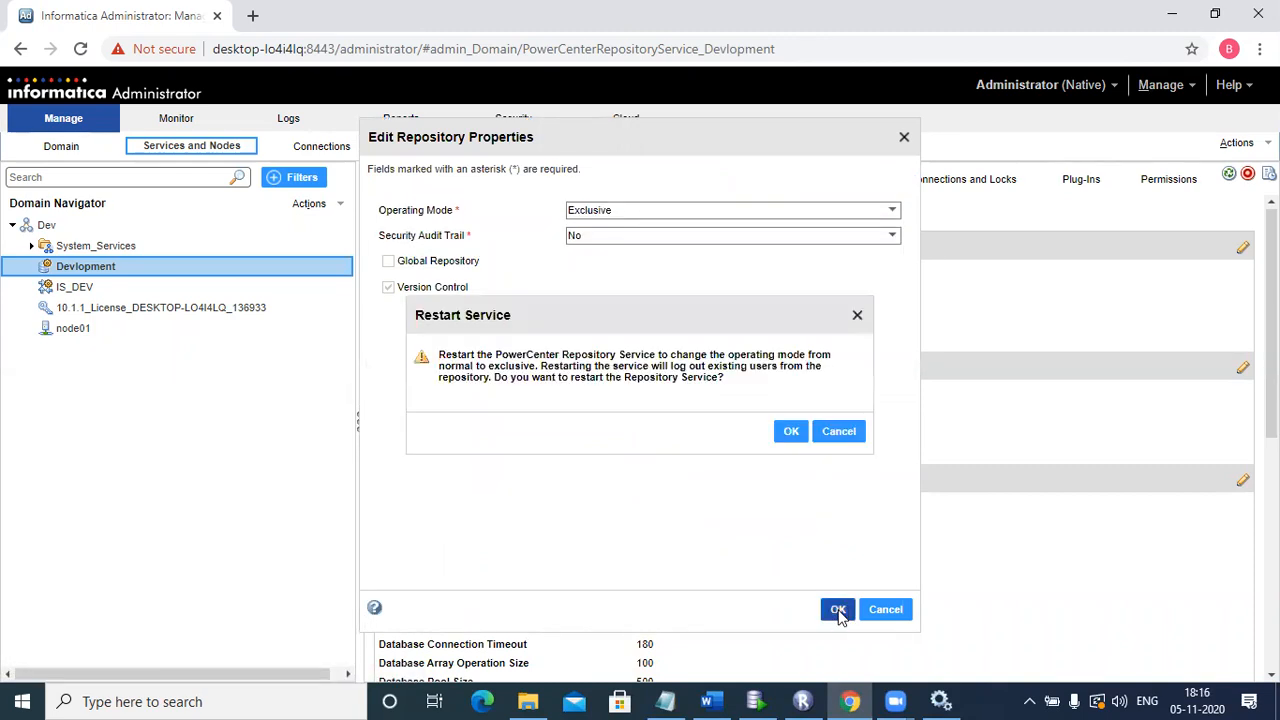
{"action": "left_click", "coordinate": [791, 433]}
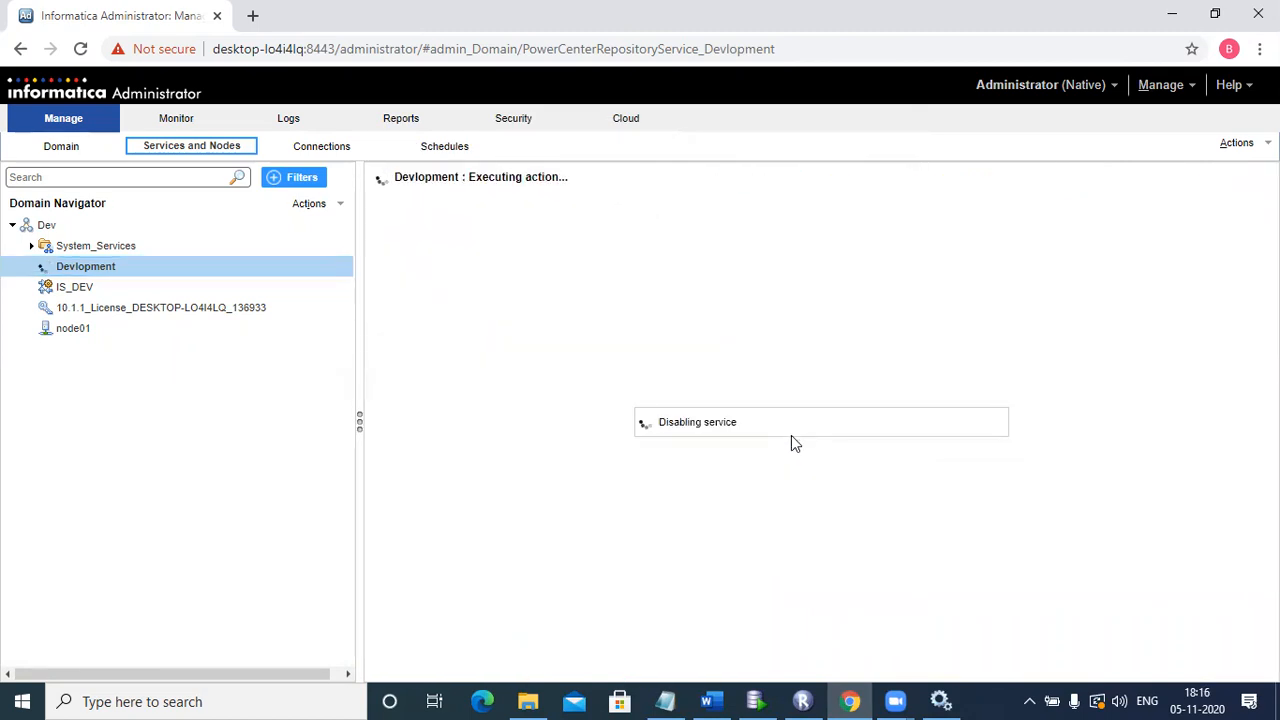
Step: Review the IS_DEV integration service and Devlopment repository status after the restart
{"action": "left_click", "coordinate": [803, 701]}
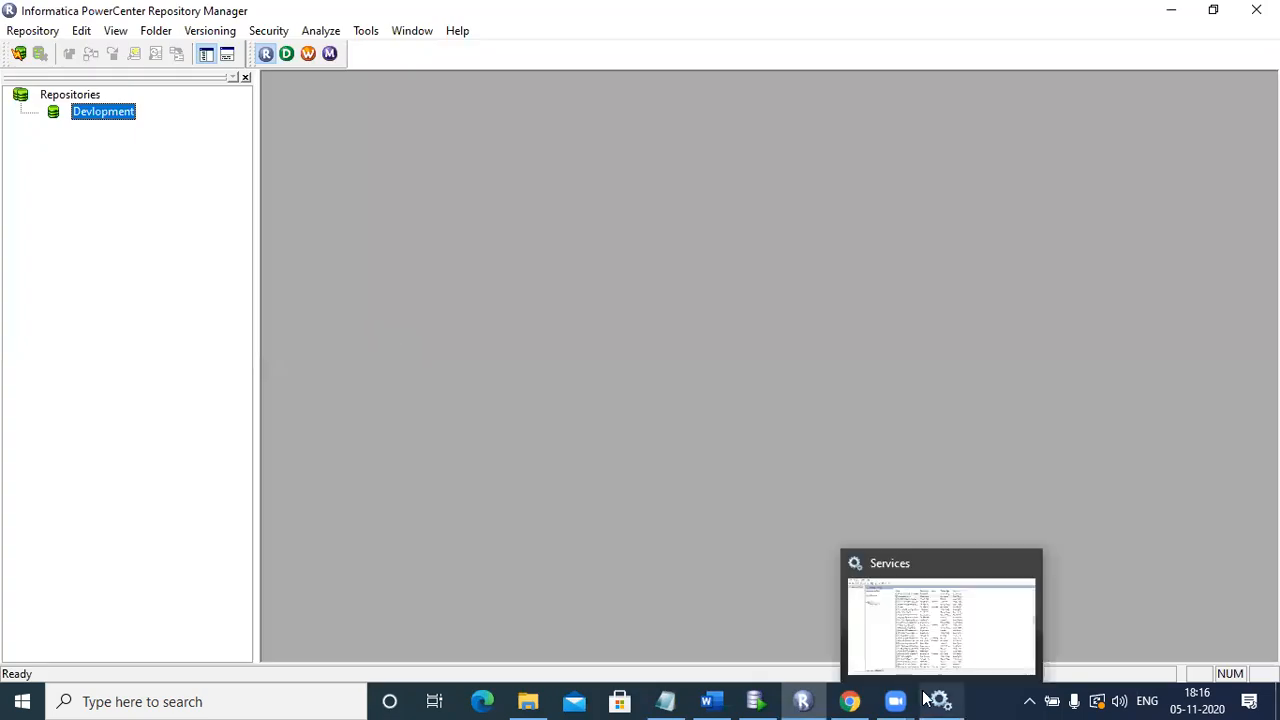
{"action": "left_click", "coordinate": [840, 699]}
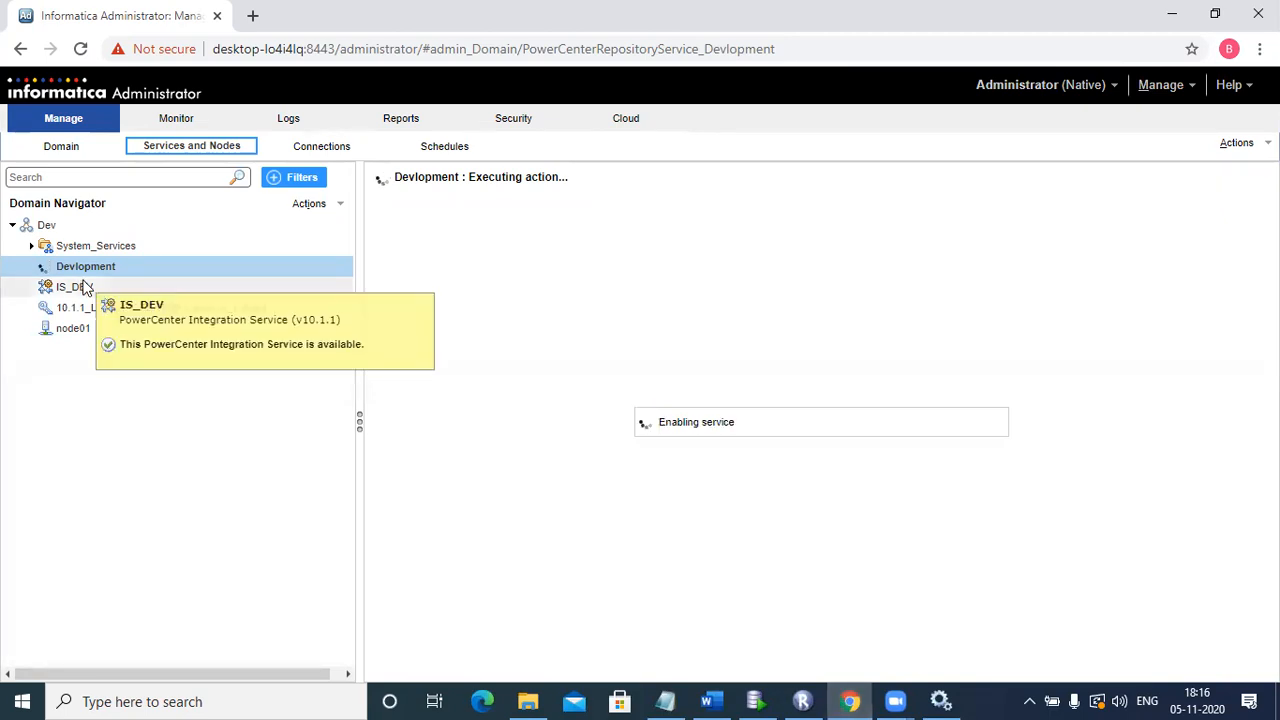
{"action": "left_click", "coordinate": [85, 287]}
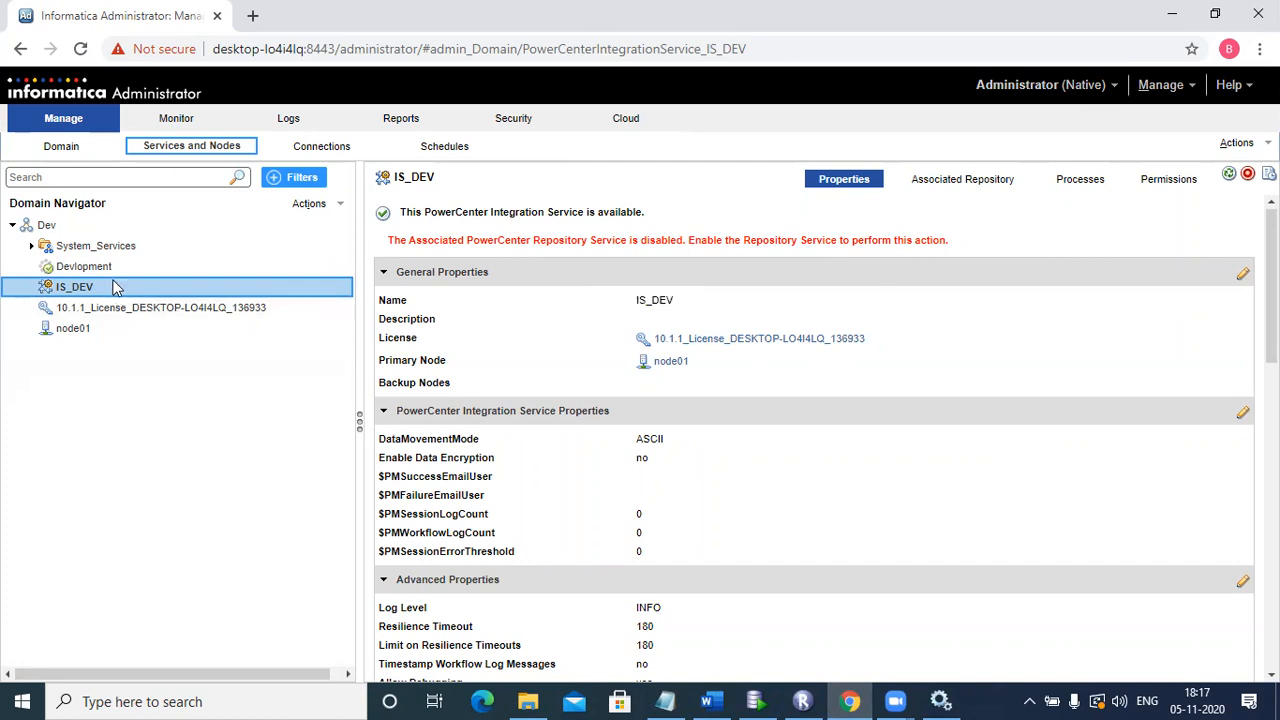
{"action": "left_click", "coordinate": [85, 266]}
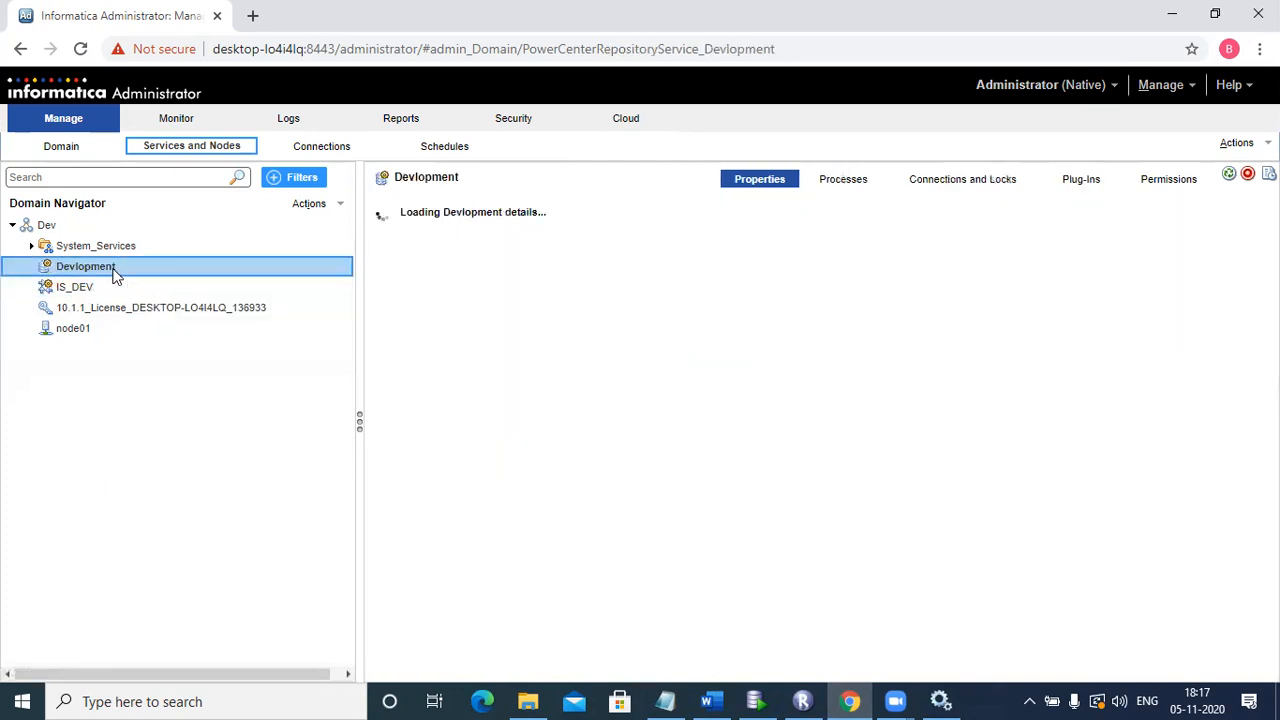
{"action": "left_click", "coordinate": [99, 290]}
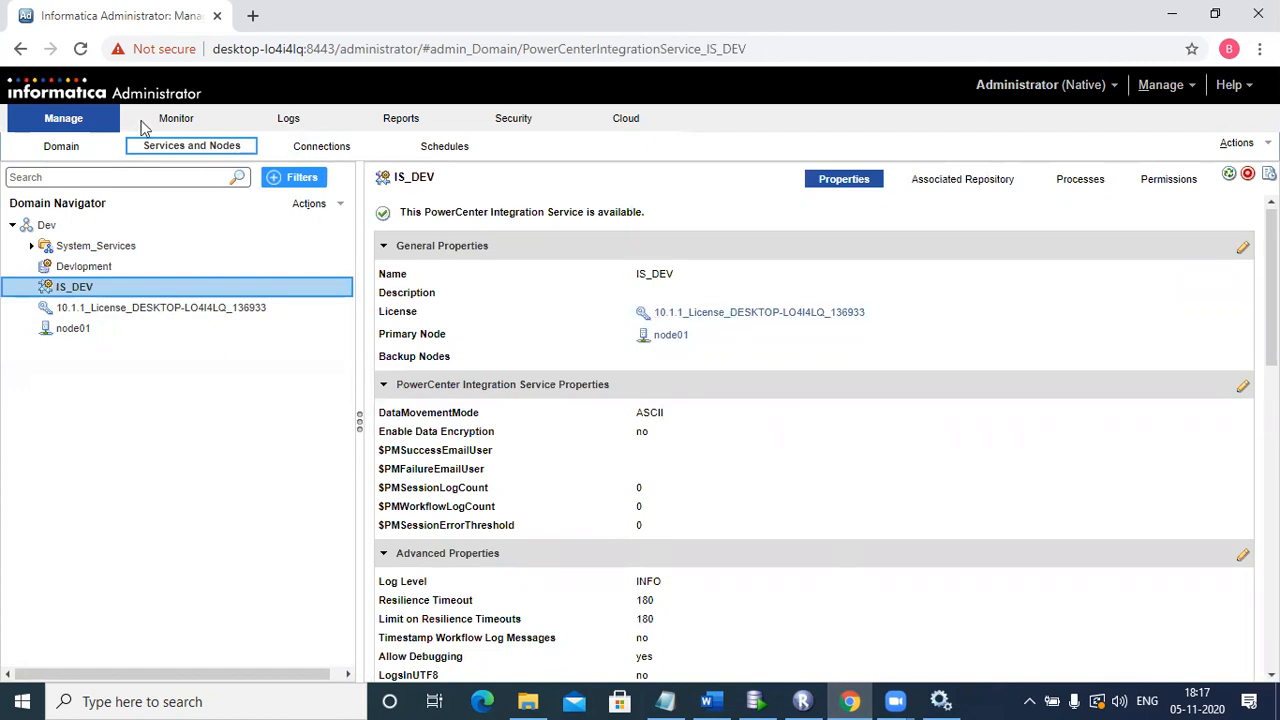
{"action": "key", "text": "alt+Tab"}
Step: Try connecting to Devlopment with the repository password and dismiss both exclusive-mode connection errors
{"action": "double_click", "coordinate": [103, 111]}
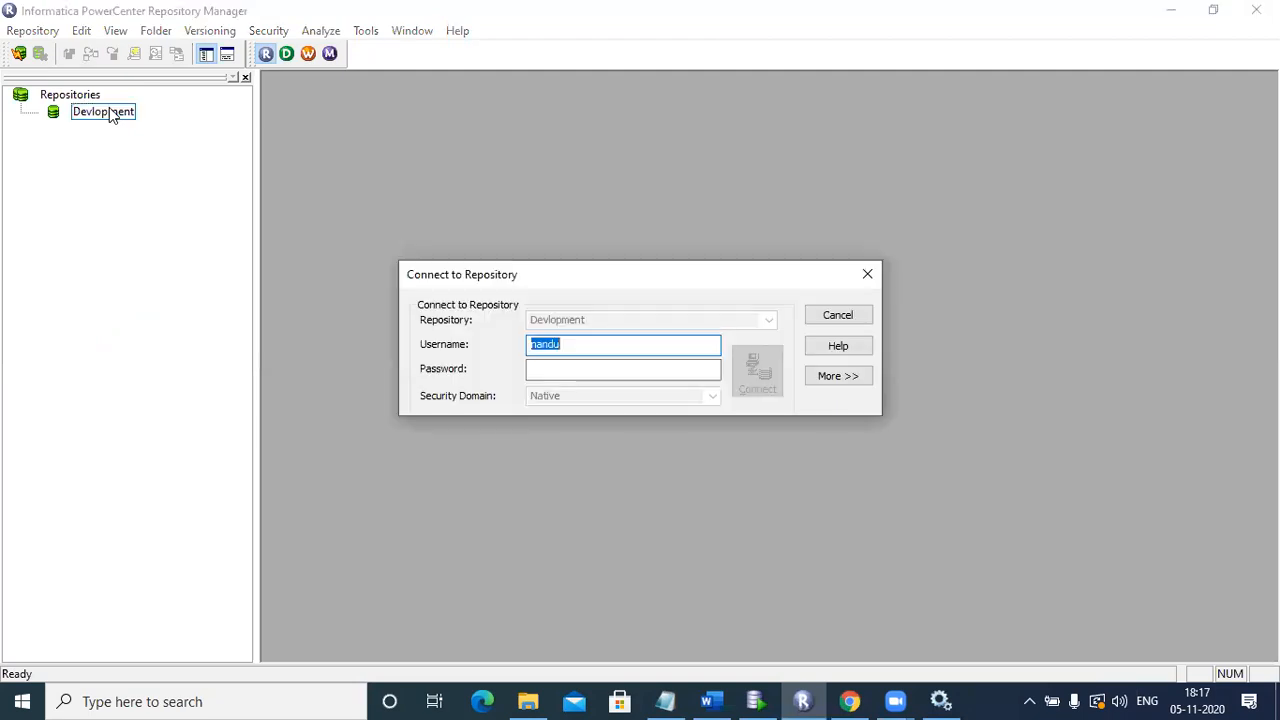
{"action": "left_click", "coordinate": [548, 373]}
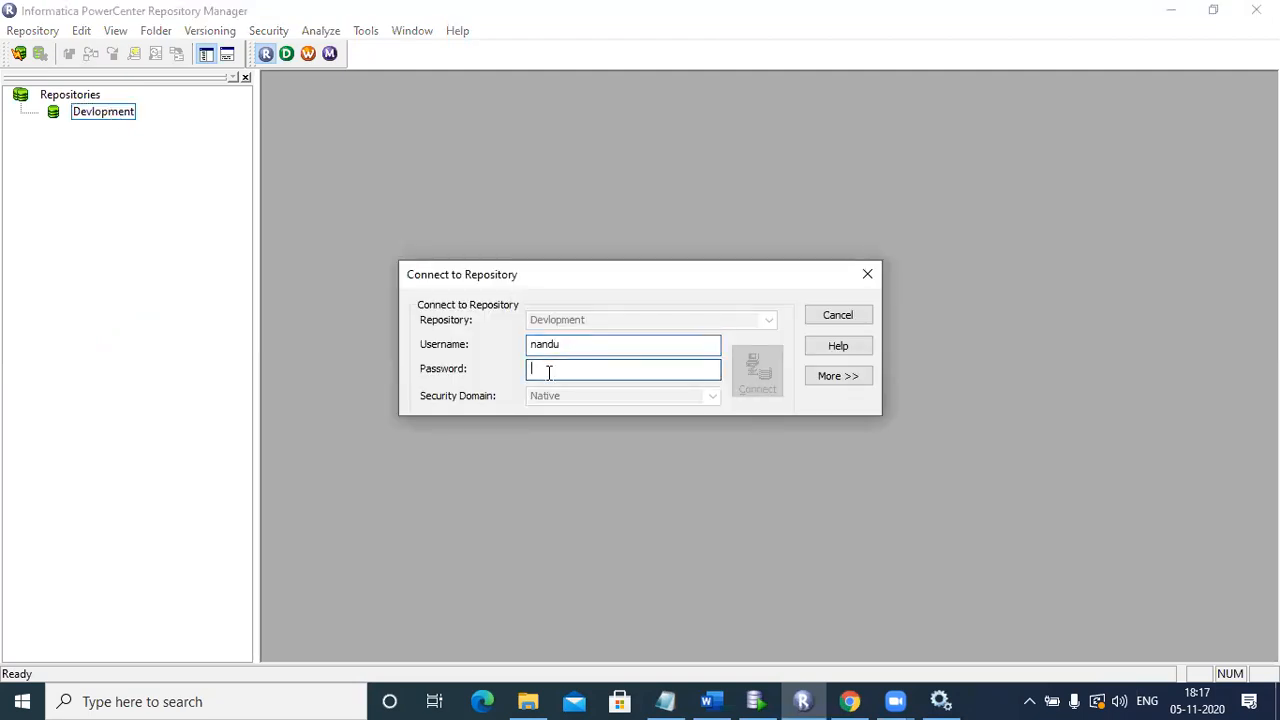
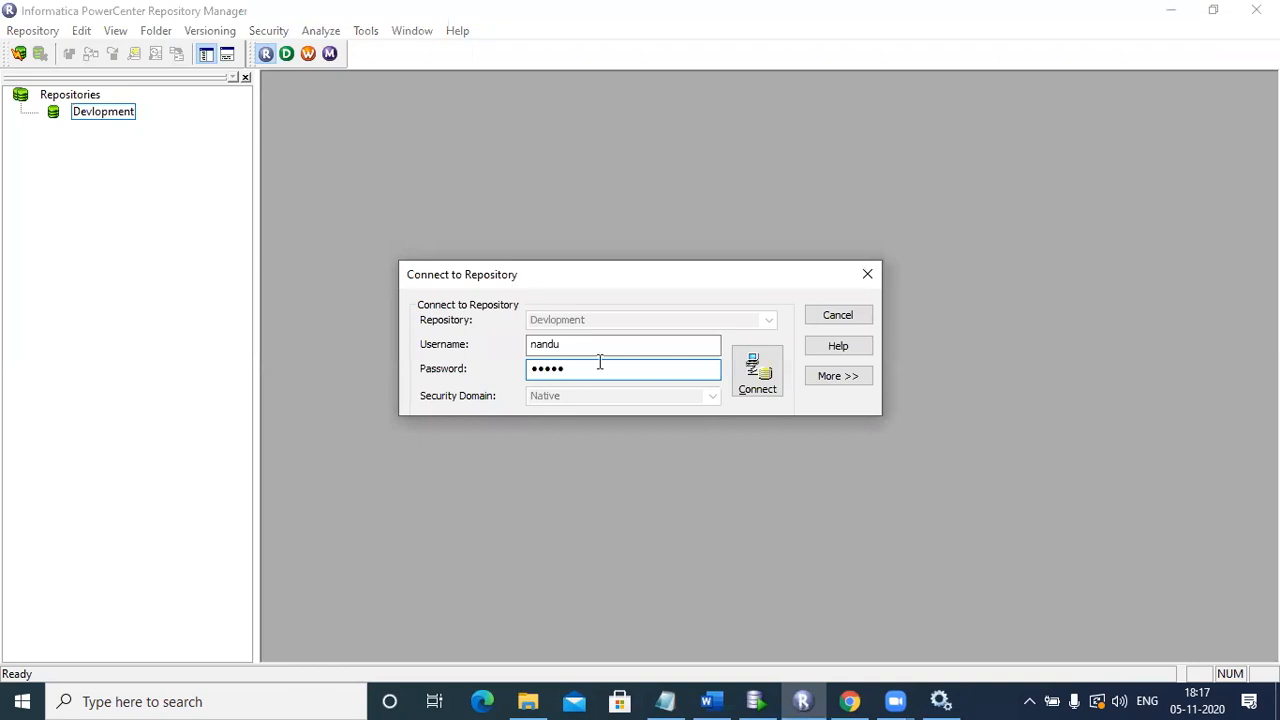
{"action": "left_click", "coordinate": [765, 372]}
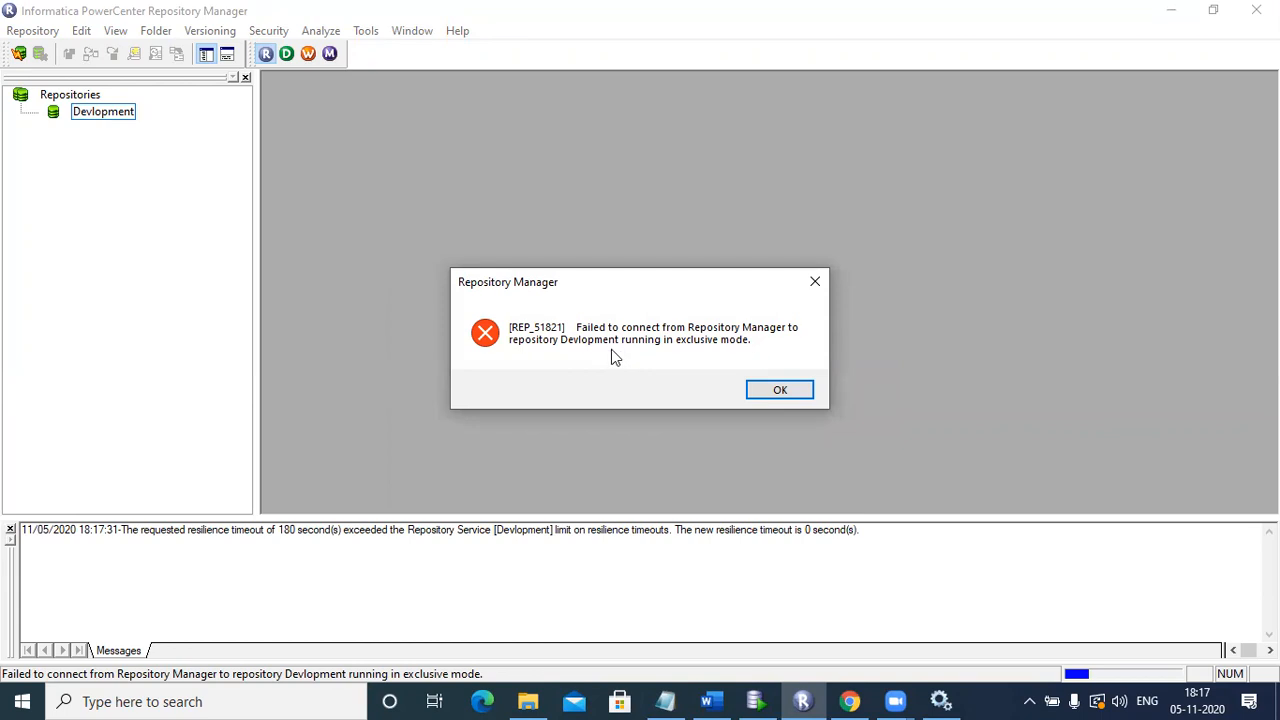
{"action": "left_click", "coordinate": [776, 390]}
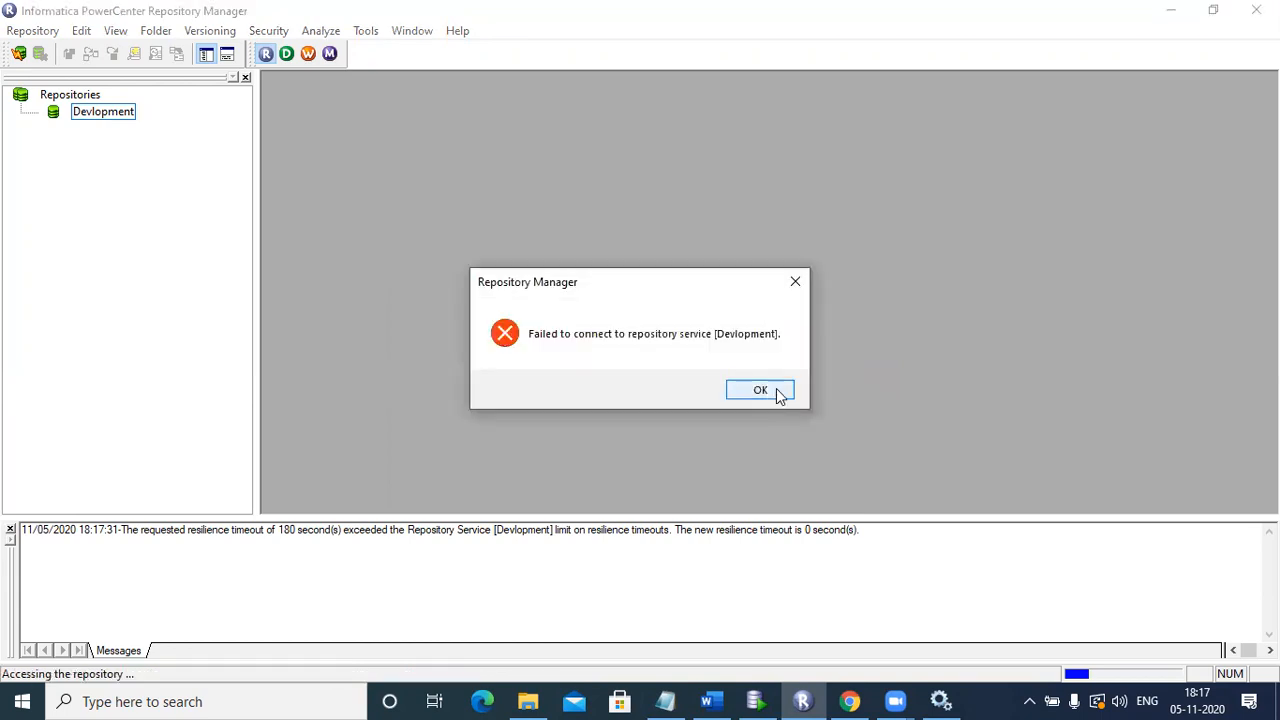
{"action": "left_click", "coordinate": [779, 392]}
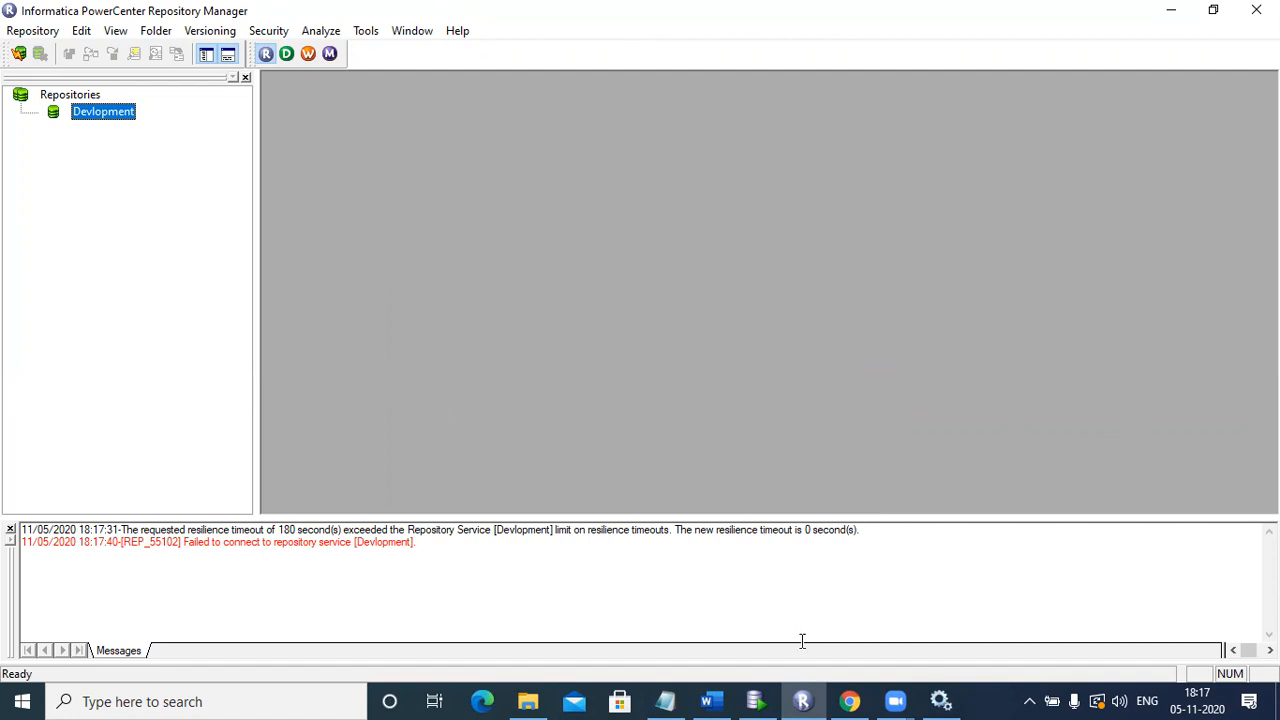
{"action": "key", "text": "alt+Tab"}
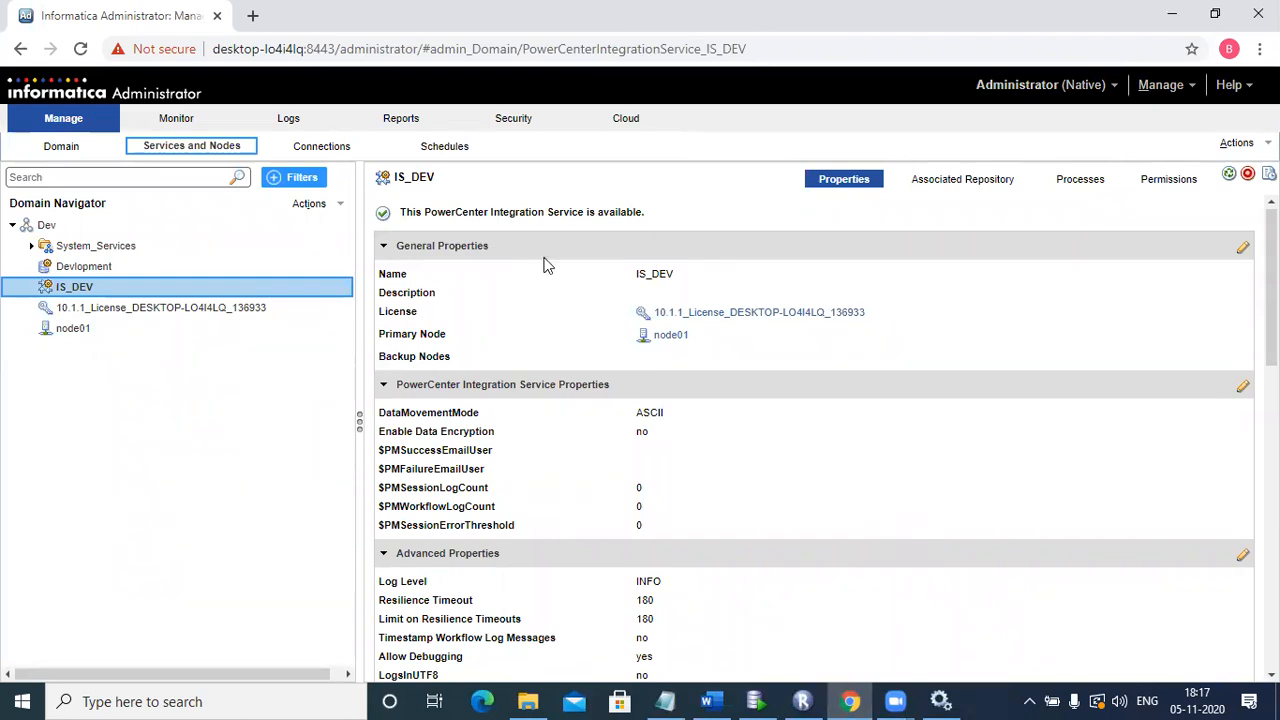
Step: Recycle IS_DEV with the Abort option, then dismiss the service enable failure error
{"action": "left_click", "coordinate": [1236, 175]}
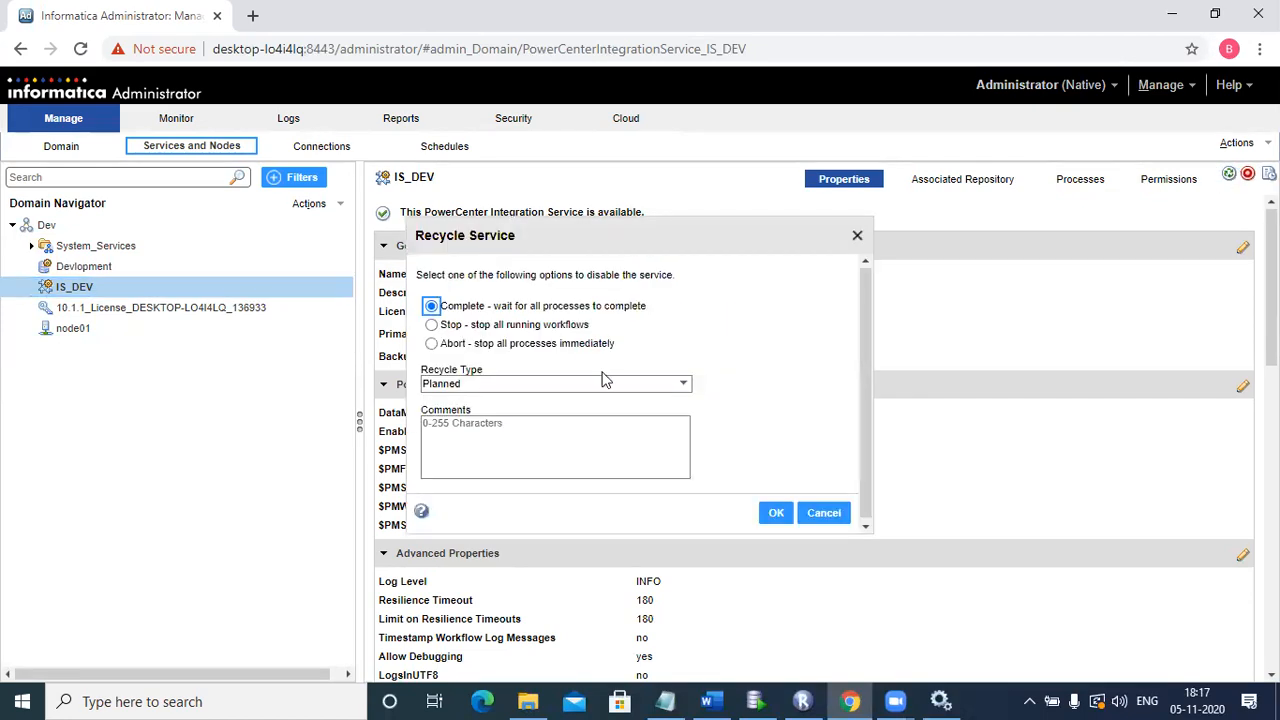
{"action": "left_click", "coordinate": [432, 345]}
{"action": "left_click", "coordinate": [775, 514]}
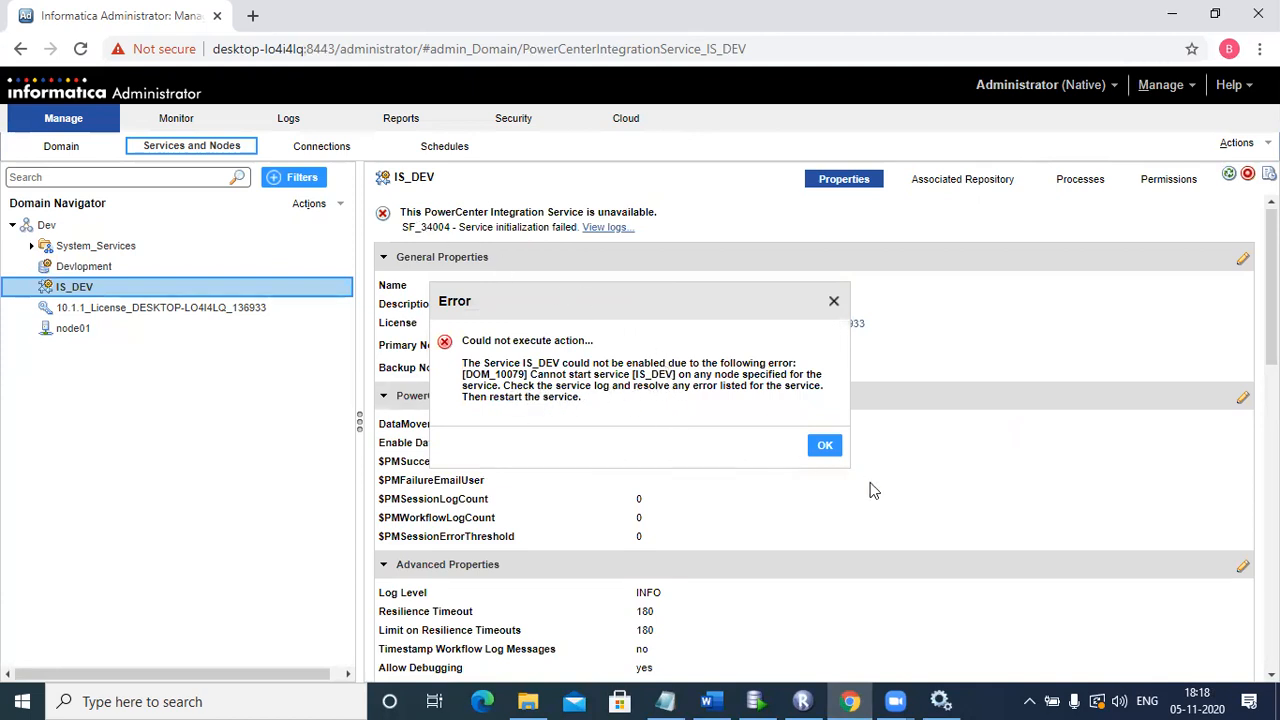
{"action": "left_click", "coordinate": [826, 447]}
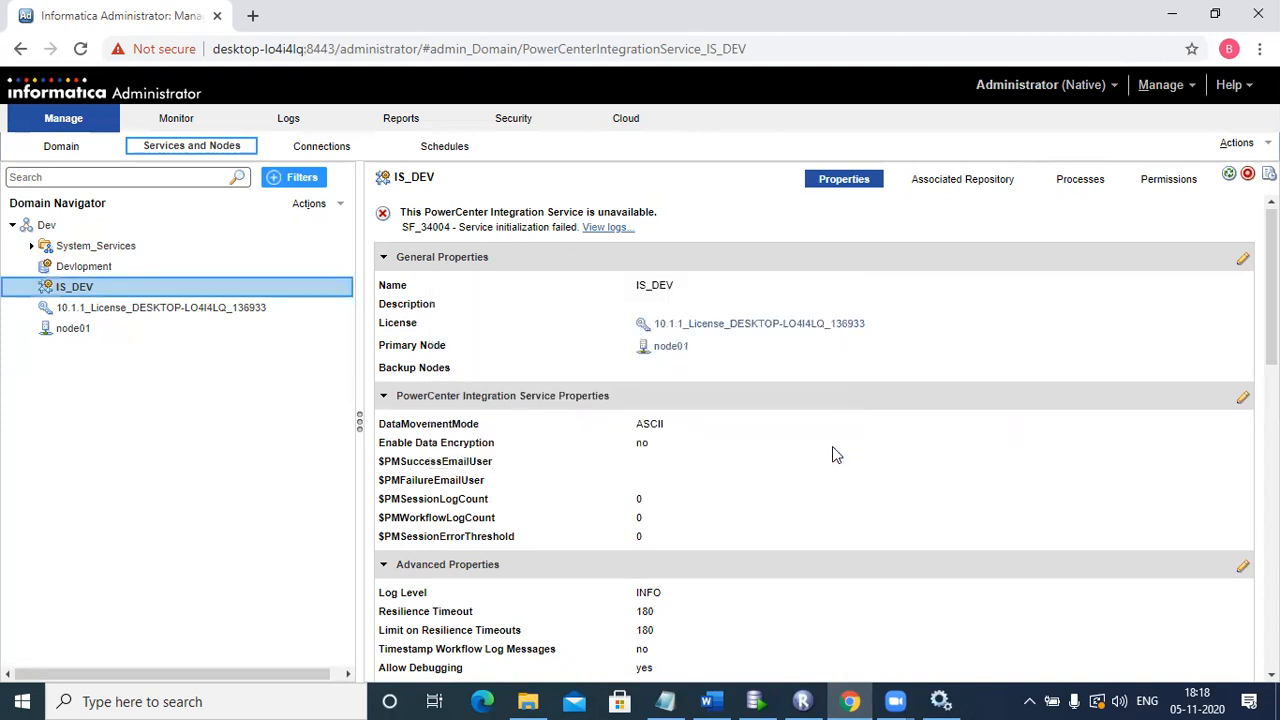
Step: Select Devlopment and check its General Properties, closing the editor without changes
{"action": "left_click", "coordinate": [95, 267]}
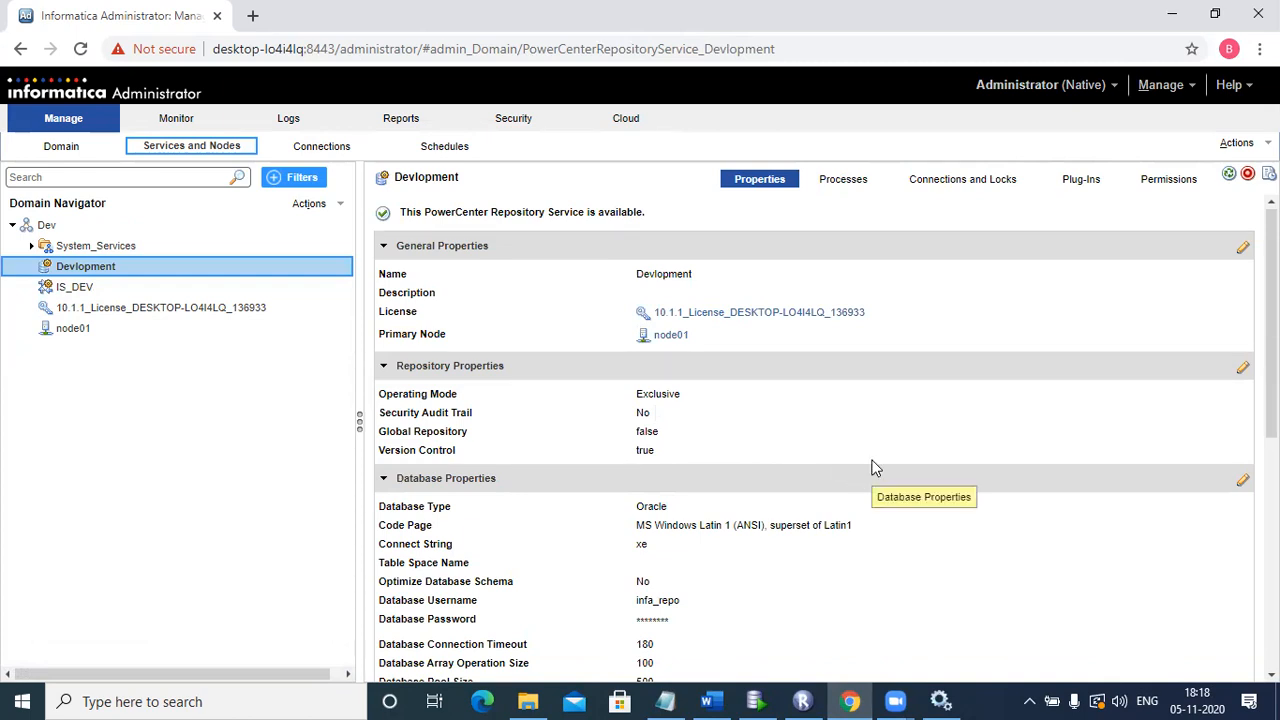
{"action": "left_click", "coordinate": [1241, 250]}
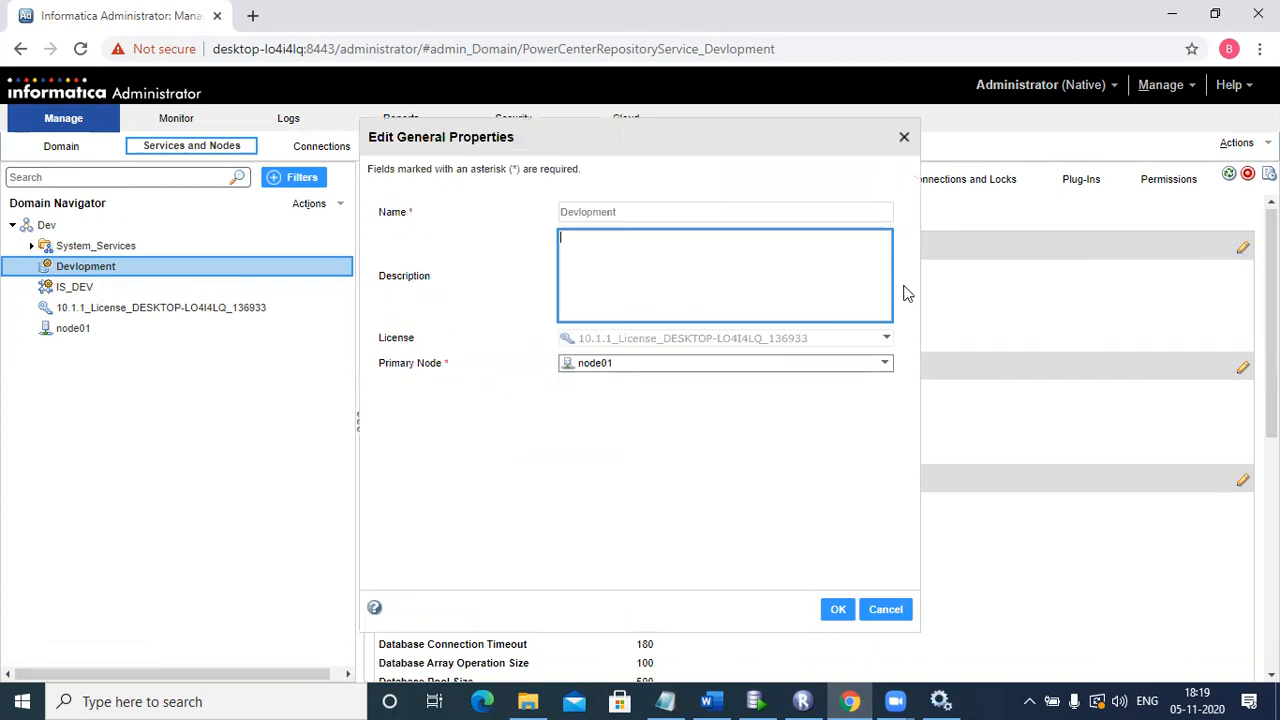
{"action": "left_click", "coordinate": [904, 138]}
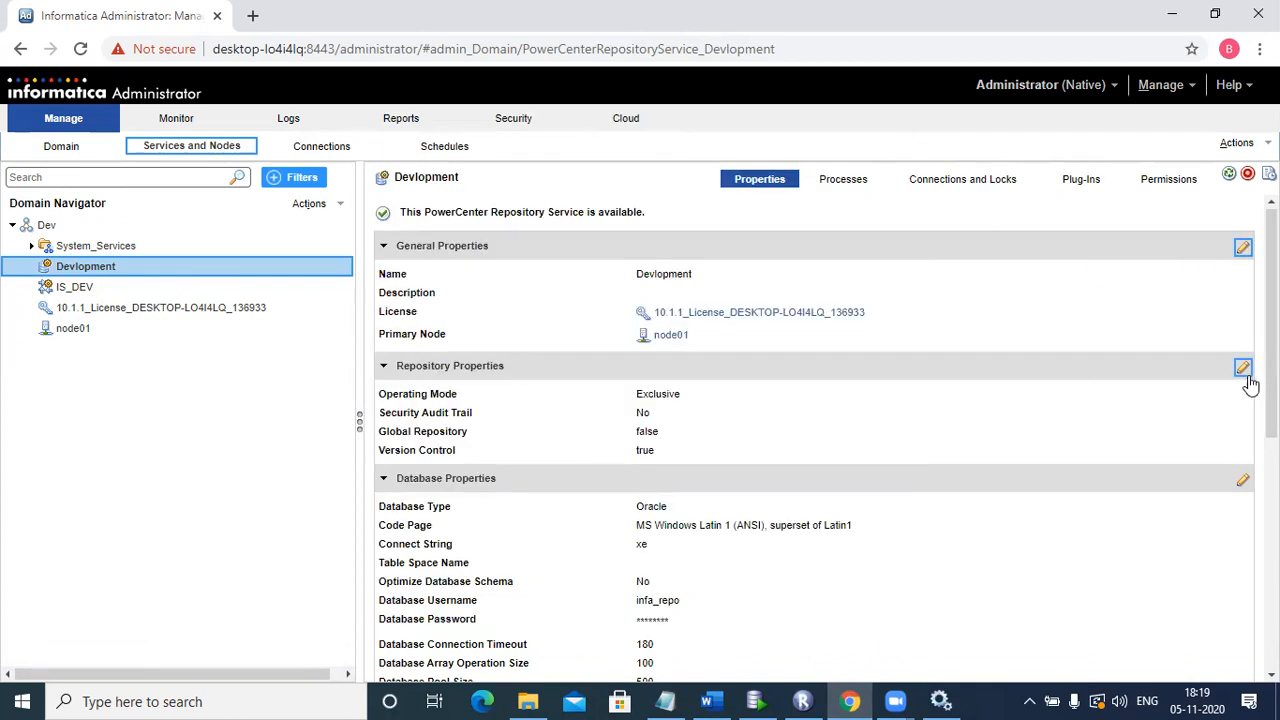
{"action": "scroll", "coordinate": [815, 440], "scroll_direction": "down", "scroll_amount": 3}
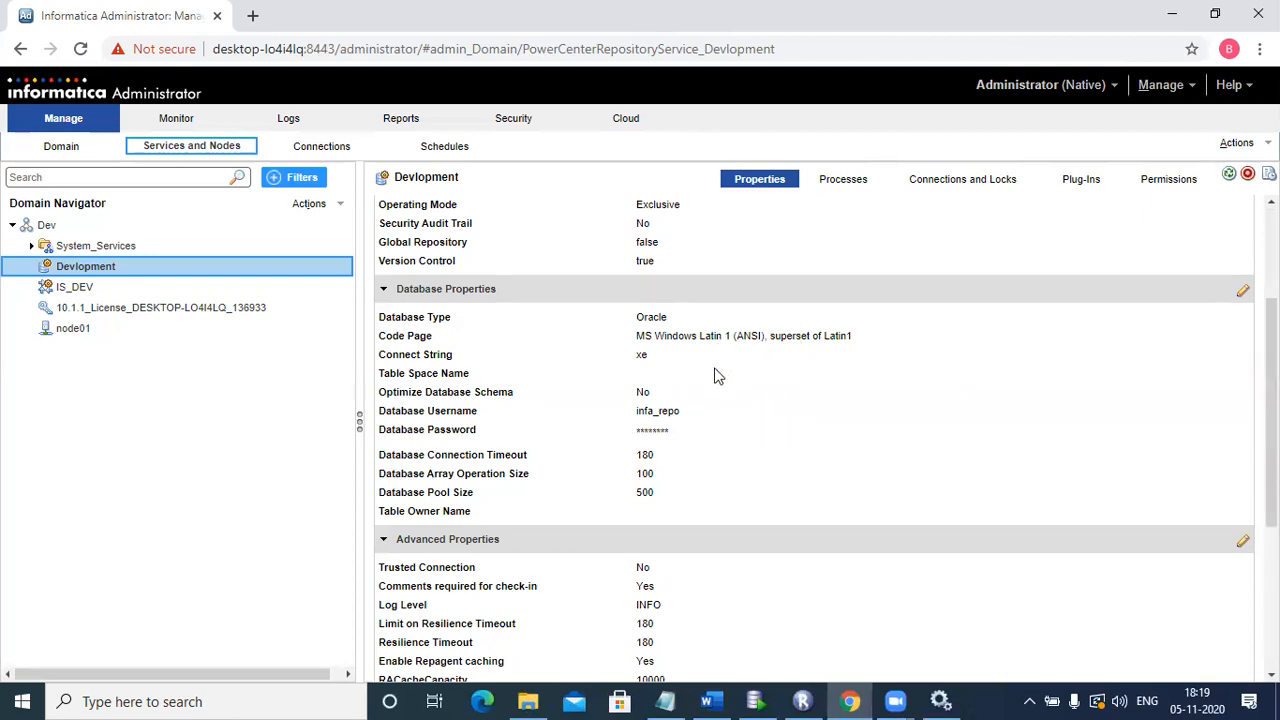
{"action": "mouse_move", "coordinate": [545, 457]}
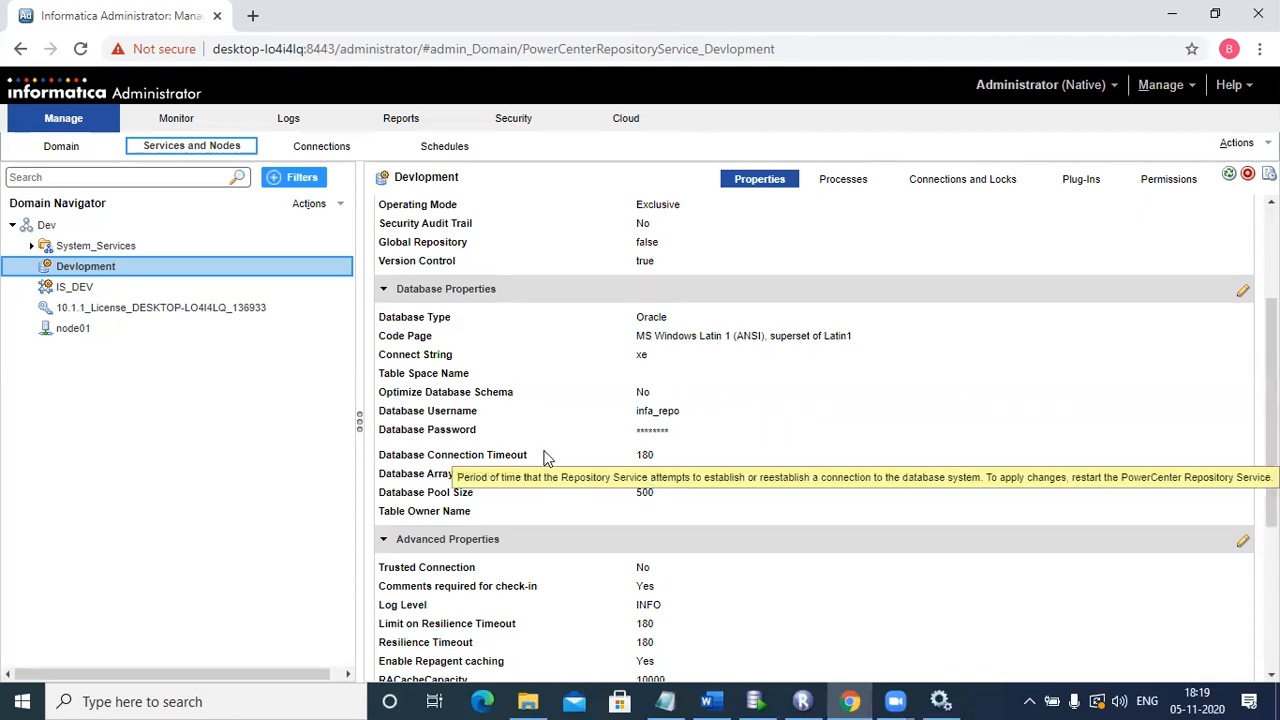
{"action": "double_click", "coordinate": [645, 457]}
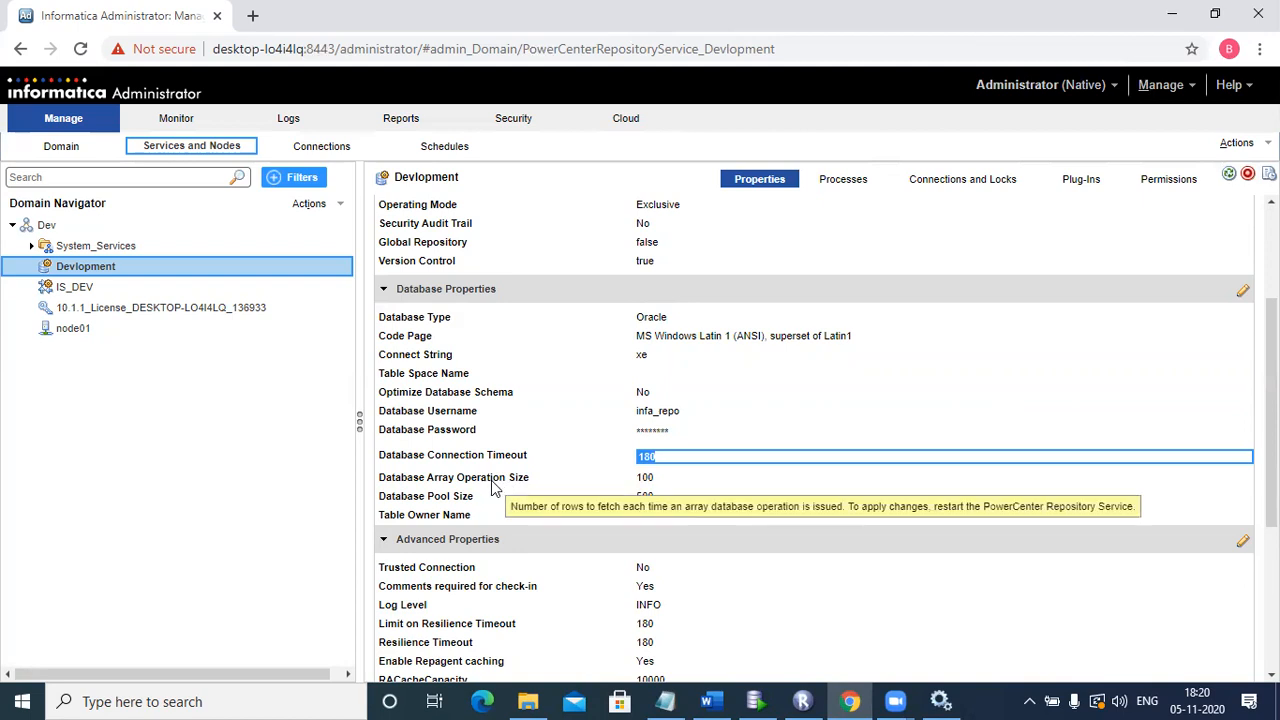
{"action": "double_click", "coordinate": [645, 479]}
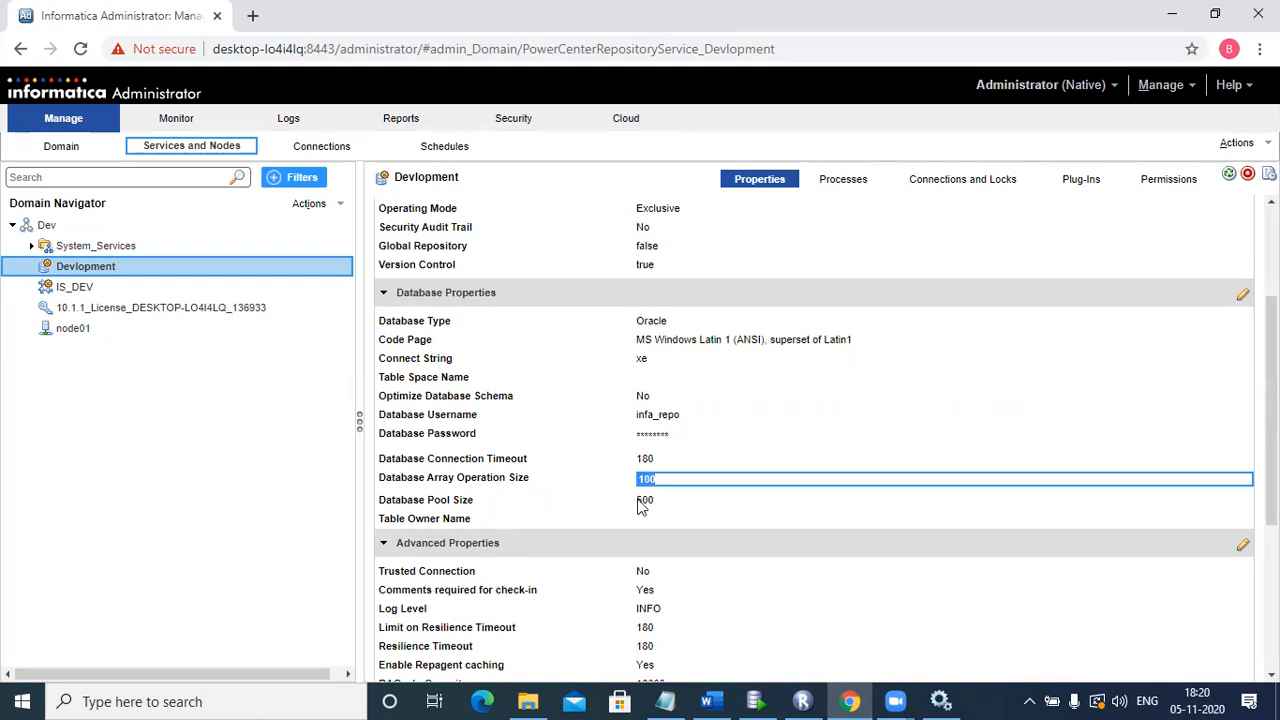
{"action": "double_click", "coordinate": [641, 503]}
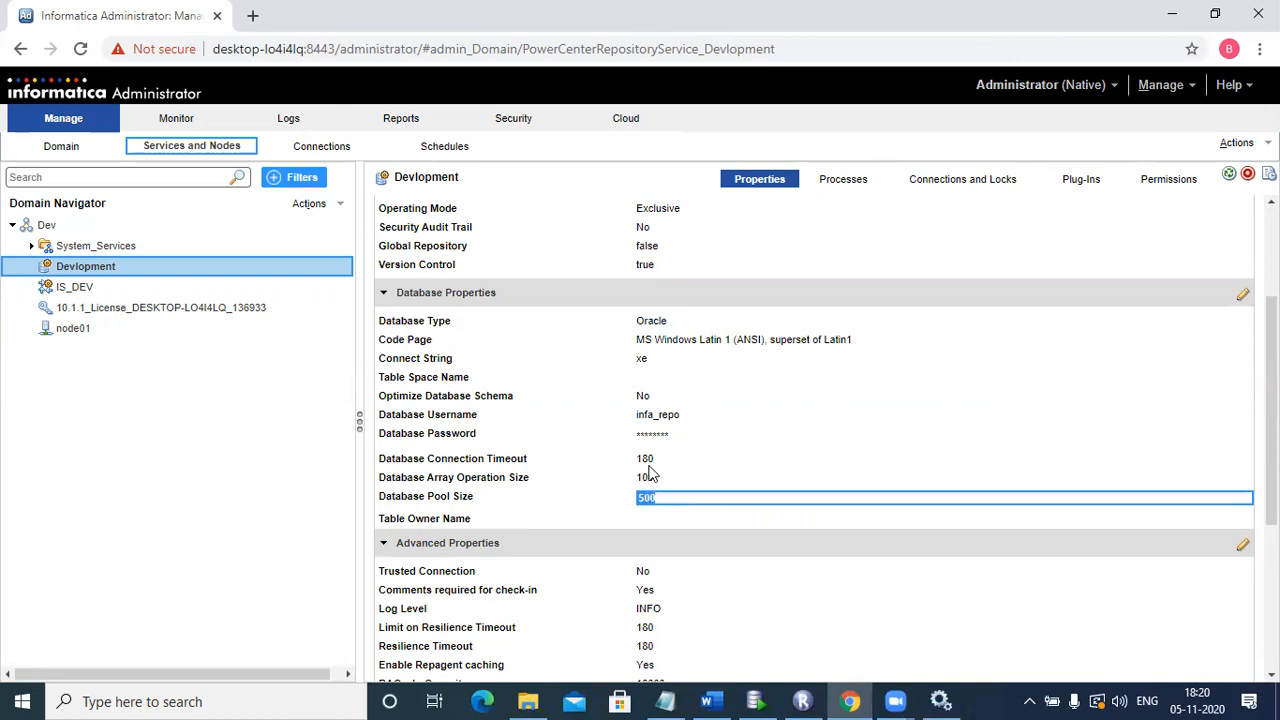
{"action": "double_click", "coordinate": [645, 462]}
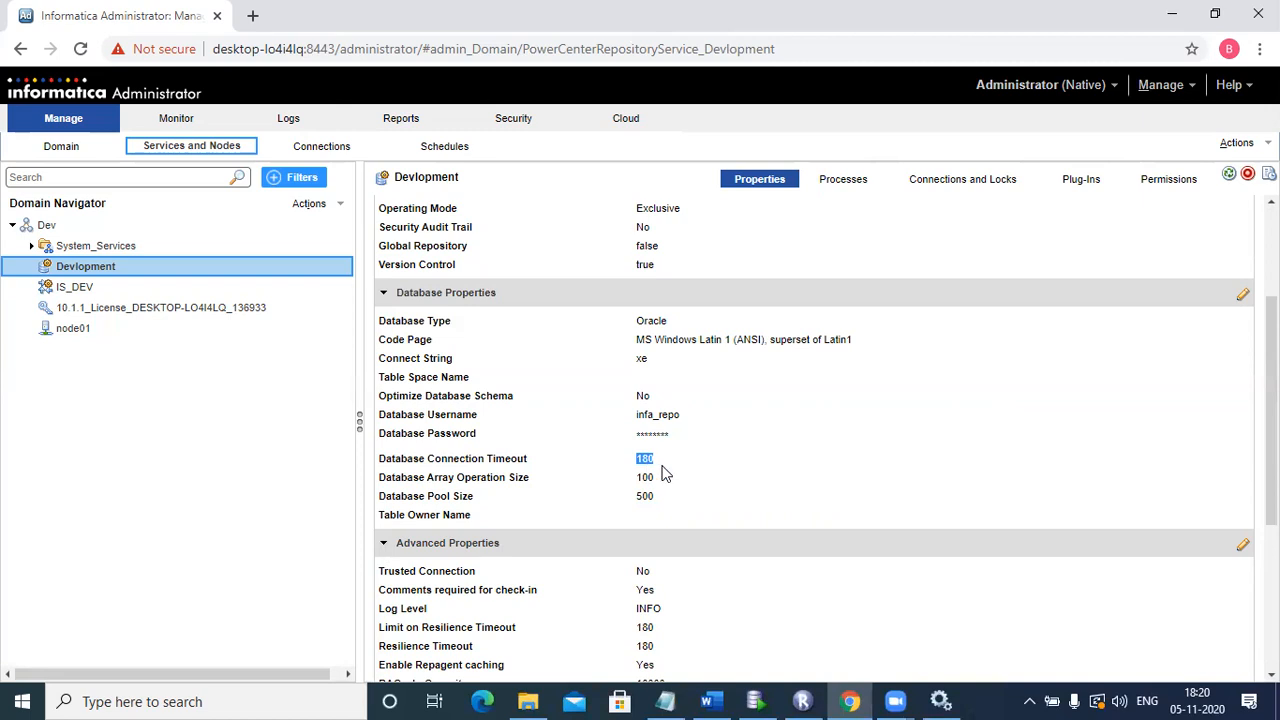
Step: Review Advanced Properties (Maximum Connections 200, Maximum Object locks 50000), then view the Processes tab
{"action": "scroll", "coordinate": [815, 440], "scroll_direction": "down", "scroll_amount": 3}
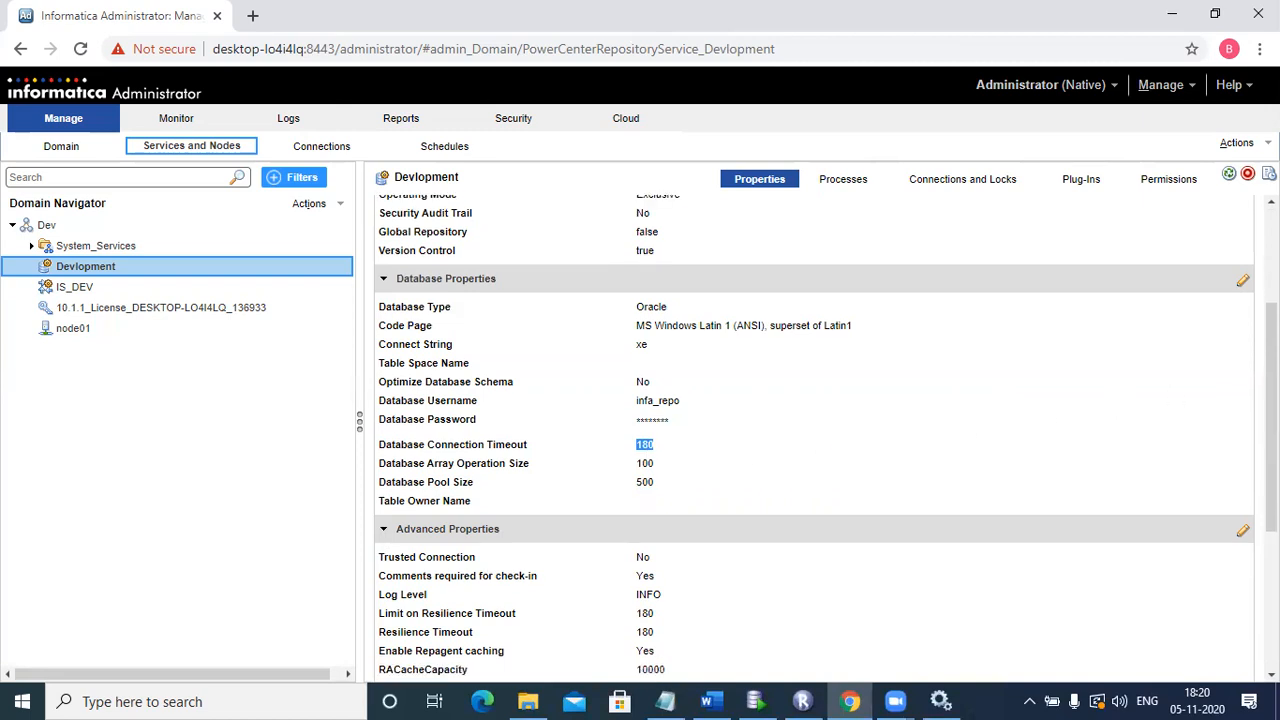
{"action": "scroll", "coordinate": [815, 440], "scroll_direction": "down", "scroll_amount": 2}
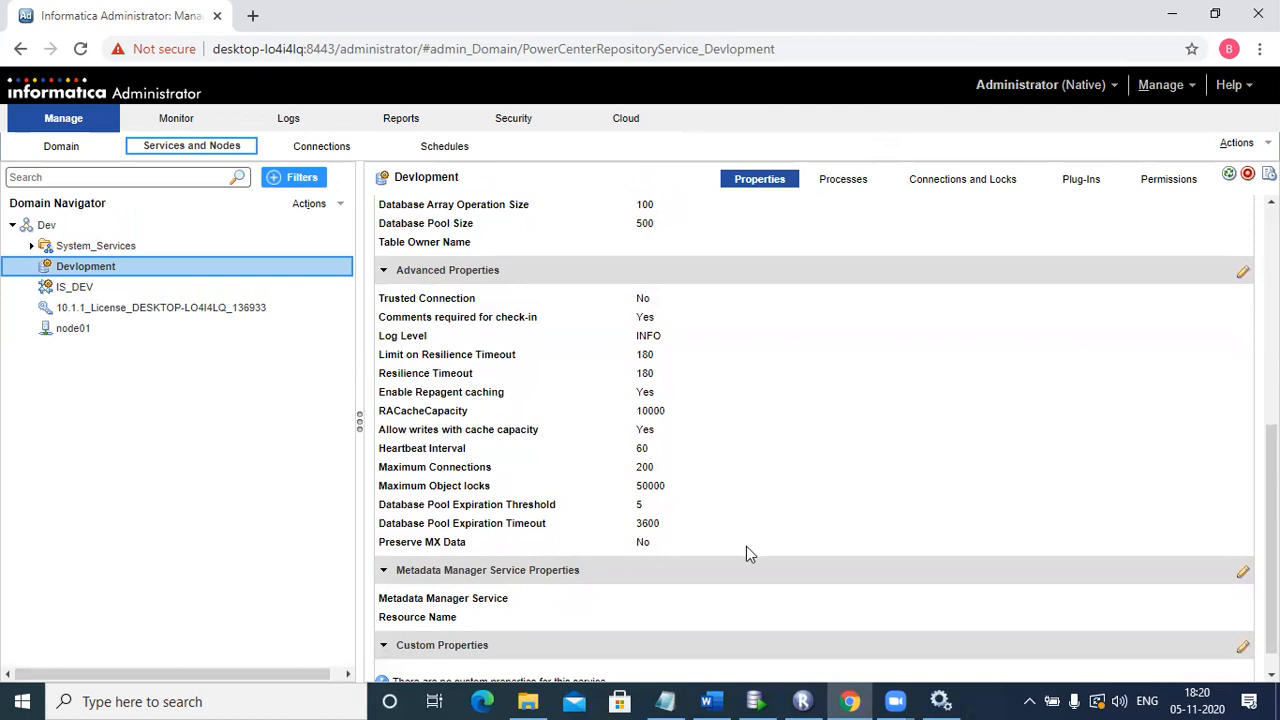
{"action": "left_click_drag", "start_coordinate": [680, 548], "coordinate": [380, 305]}
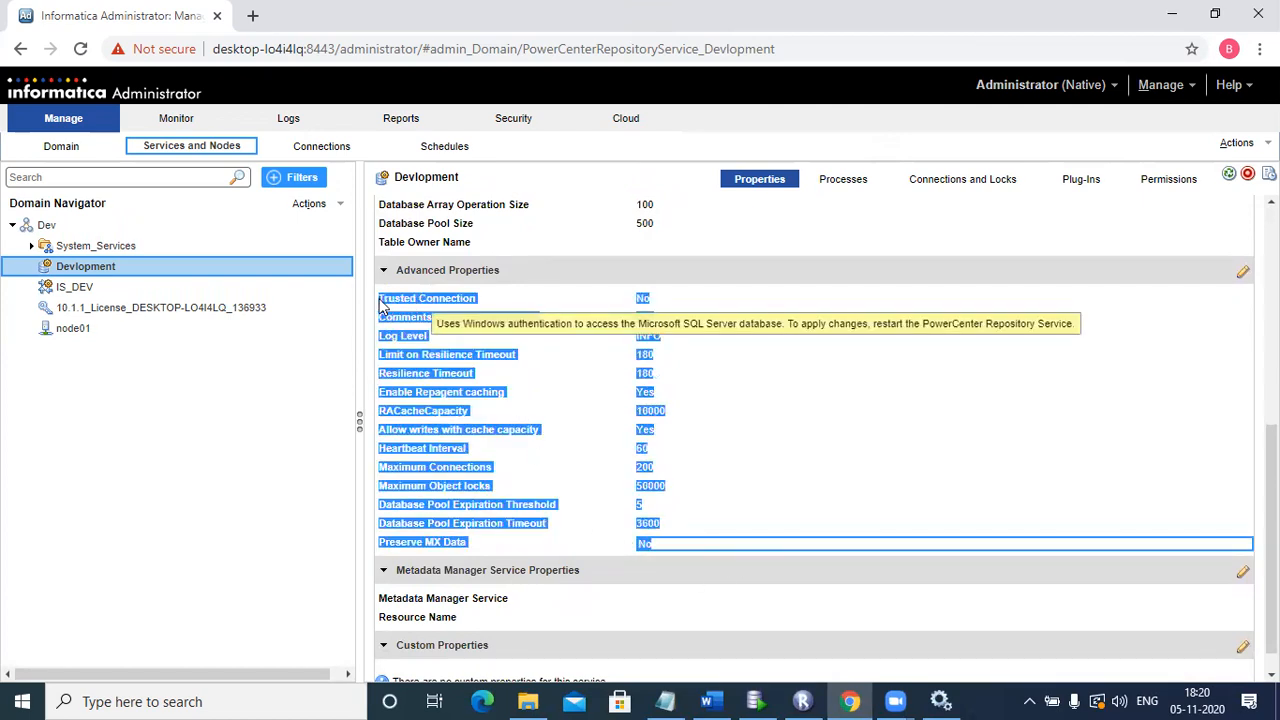
{"action": "left_click", "coordinate": [892, 450]}
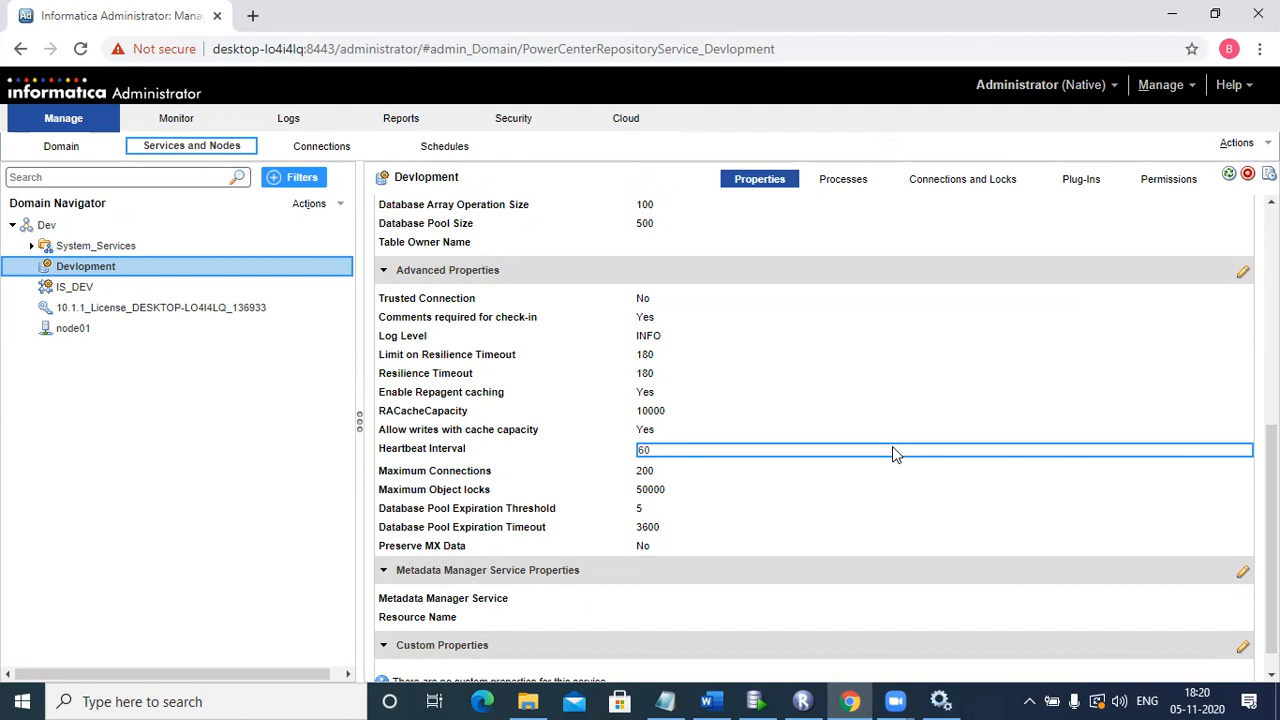
{"action": "left_click", "coordinate": [645, 473]}
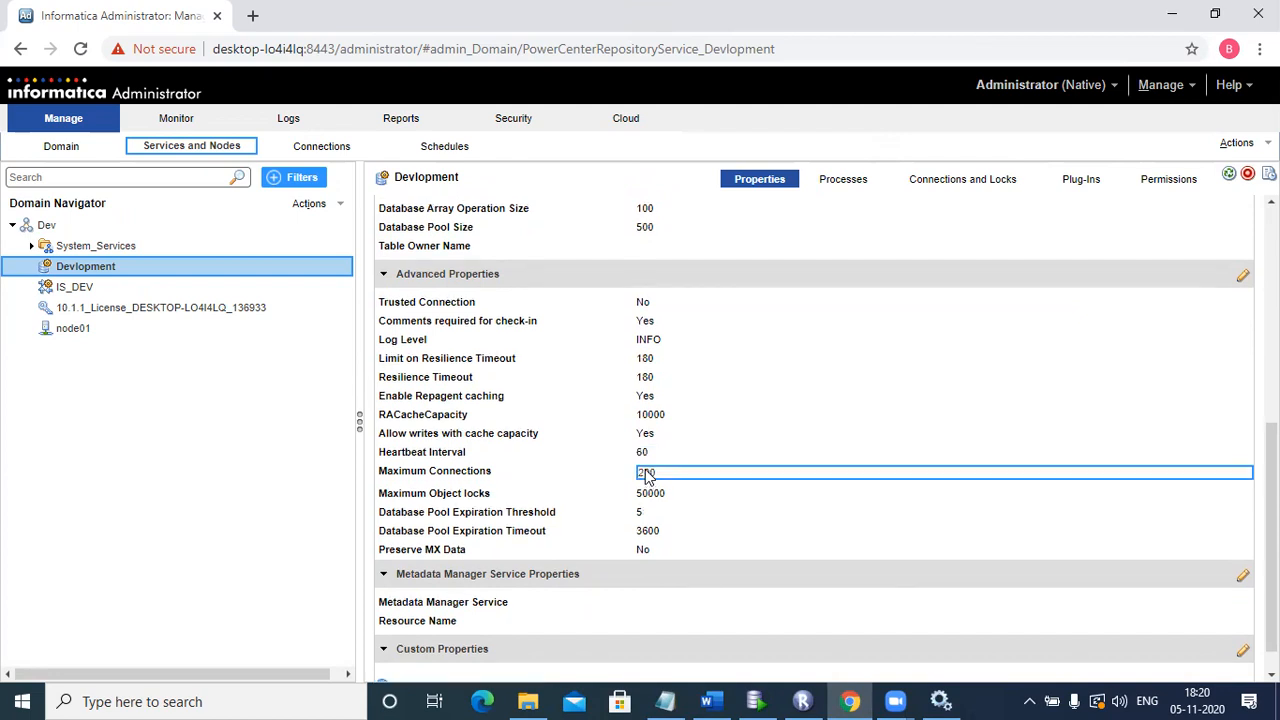
{"action": "double_click", "coordinate": [645, 475]}
{"action": "left_click", "coordinate": [659, 497]}
{"action": "double_click", "coordinate": [658, 493]}
{"action": "left_click", "coordinate": [668, 513]}
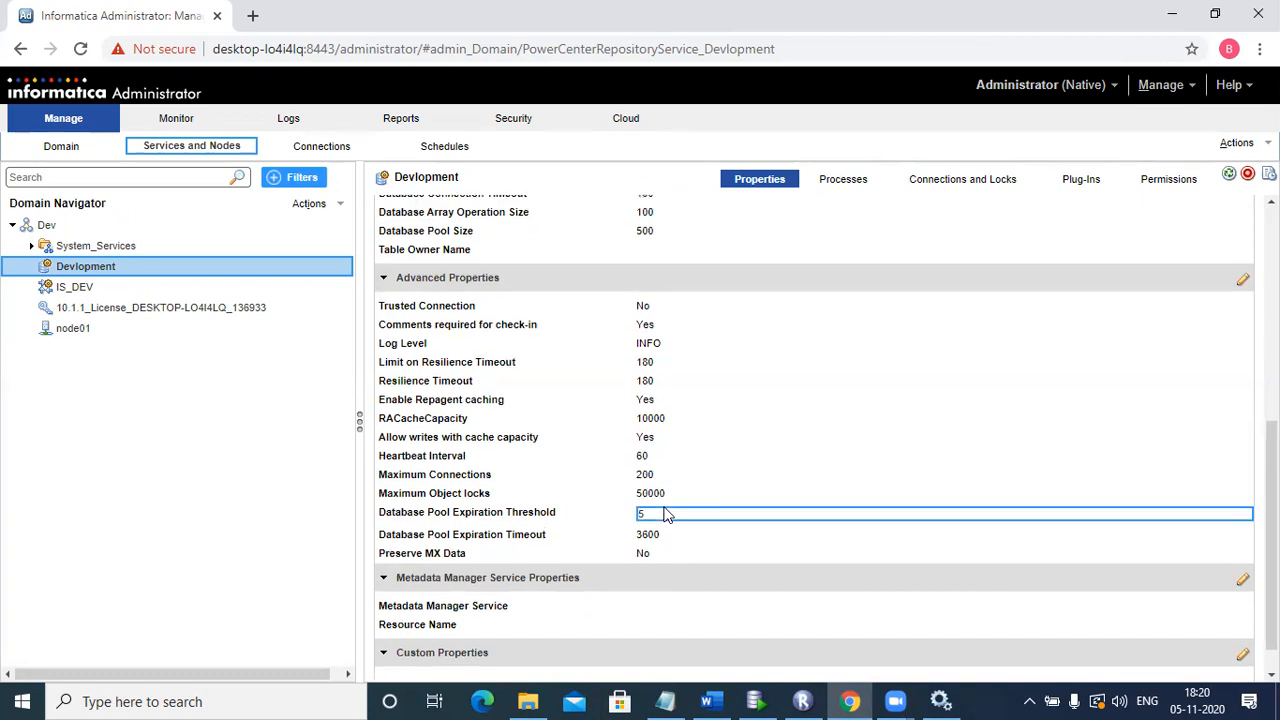
{"action": "left_click", "coordinate": [656, 493]}
{"action": "double_click", "coordinate": [656, 493]}
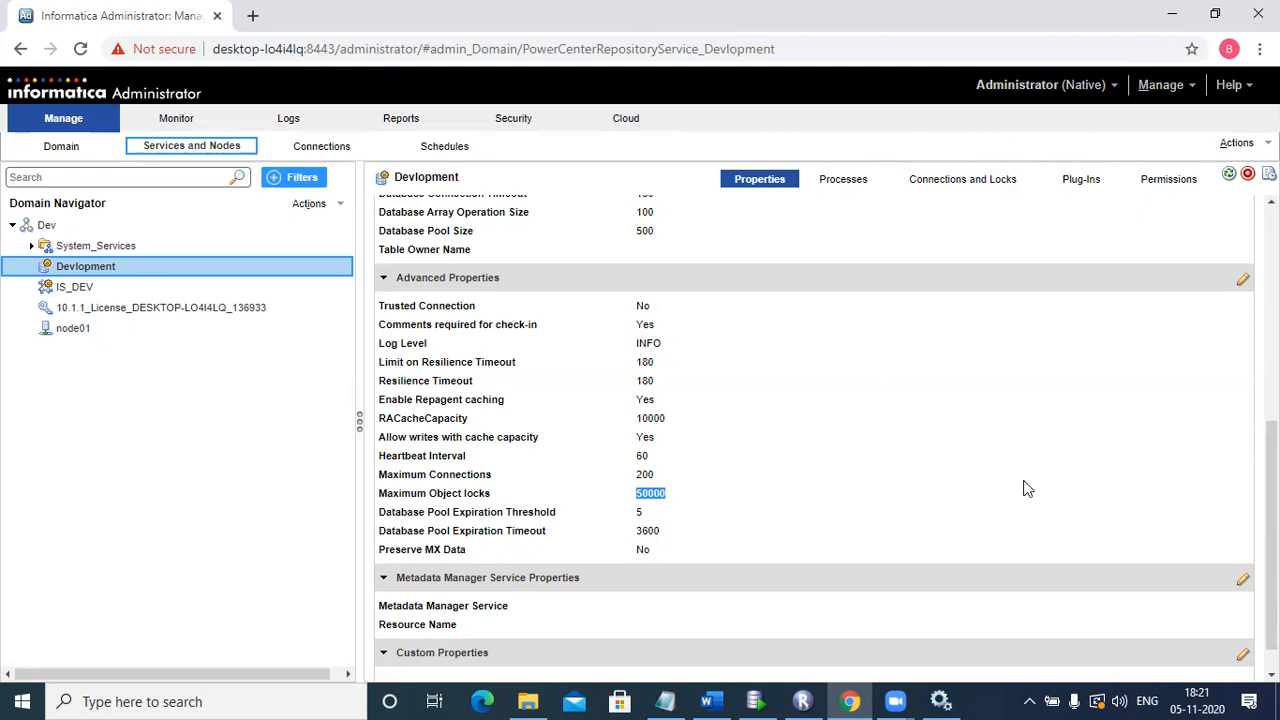
{"action": "left_click", "coordinate": [840, 194]}
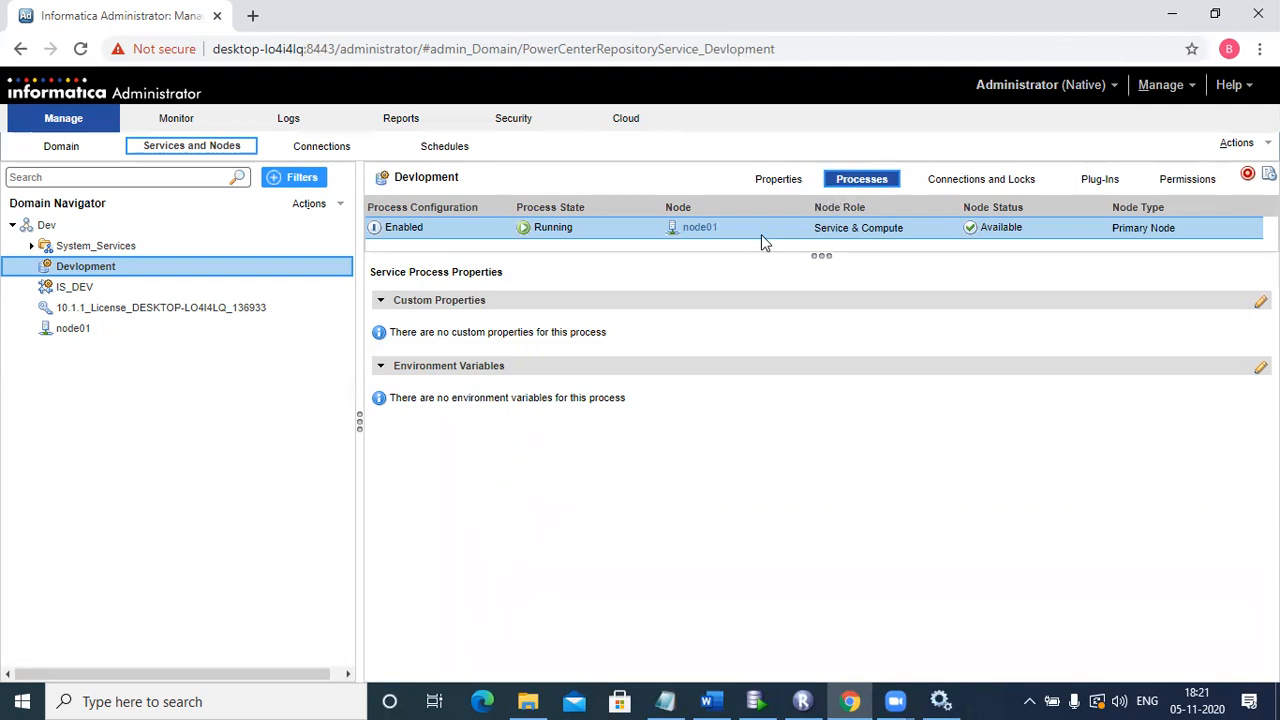
Step: Confirm Connections and Locks lists no user connections, then return to Devlopment's Properties
{"action": "left_click", "coordinate": [1003, 180]}
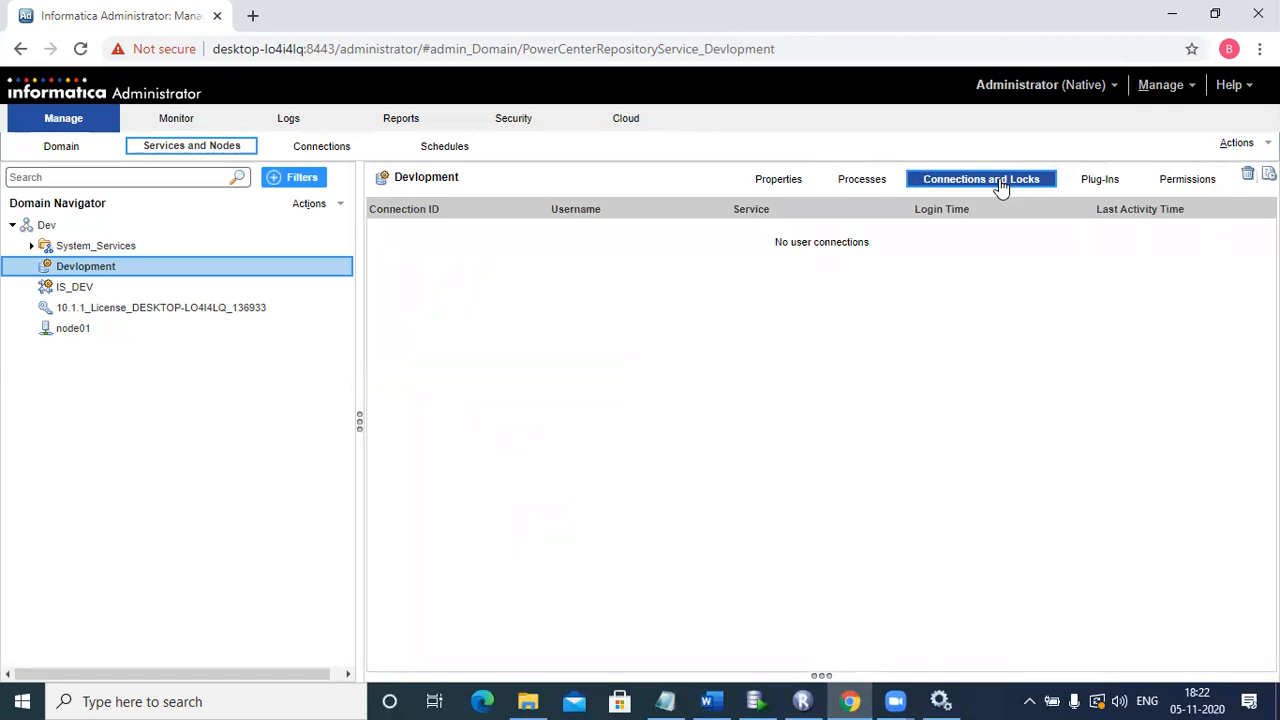
{"action": "left_click", "coordinate": [838, 648]}
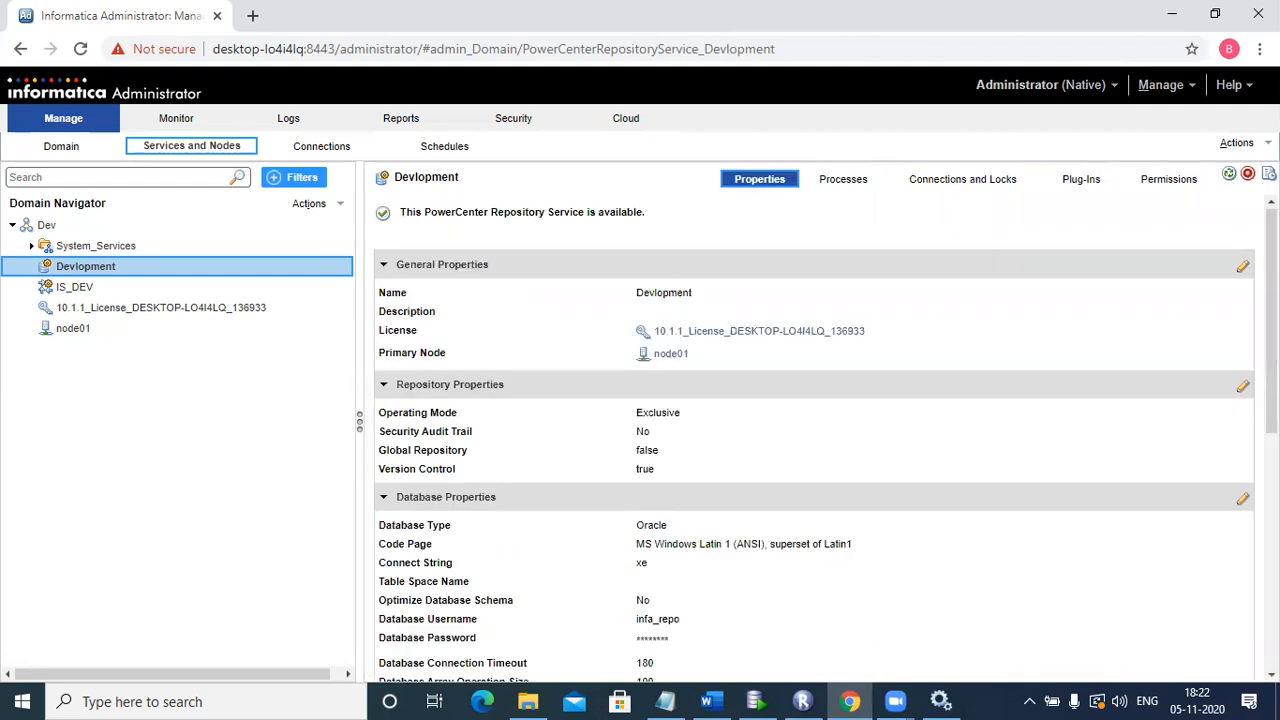
{"action": "left_click", "coordinate": [1243, 389]}
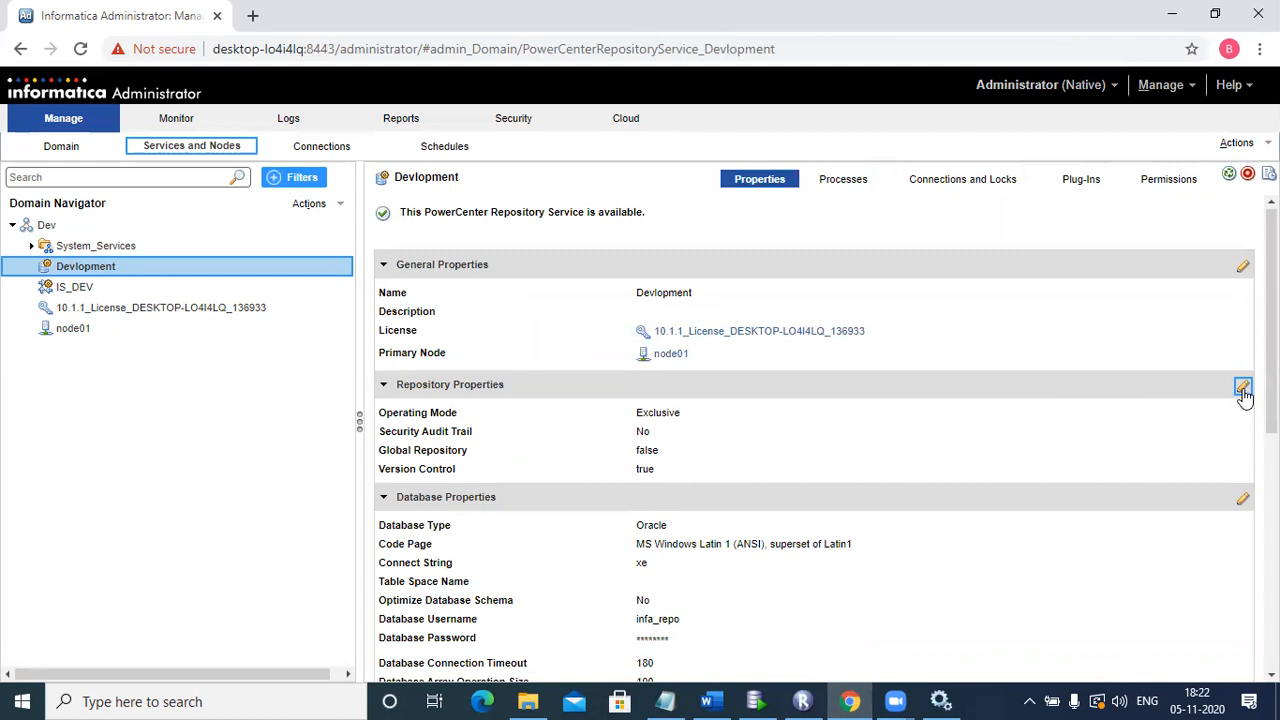
Step: Set Devlopment's operating mode back to Normal and confirm the service restart
{"action": "left_click", "coordinate": [889, 211]}
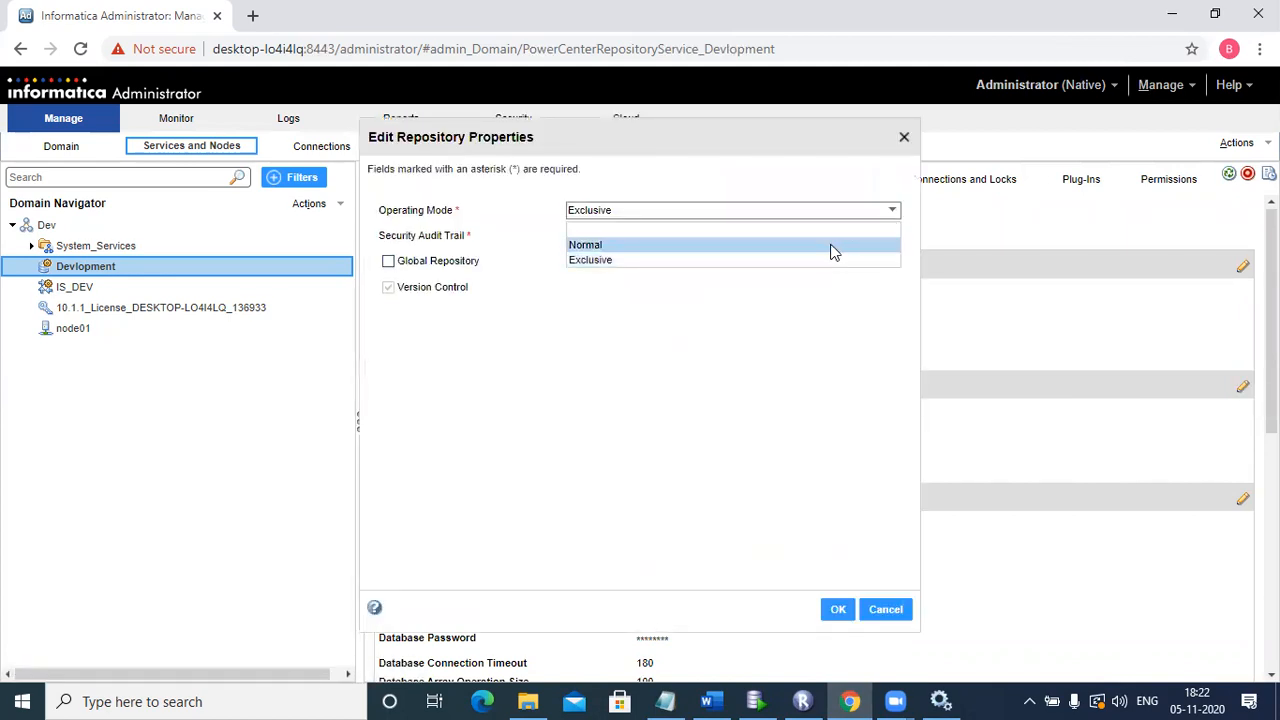
{"action": "left_click", "coordinate": [834, 248]}
{"action": "left_click", "coordinate": [836, 609]}
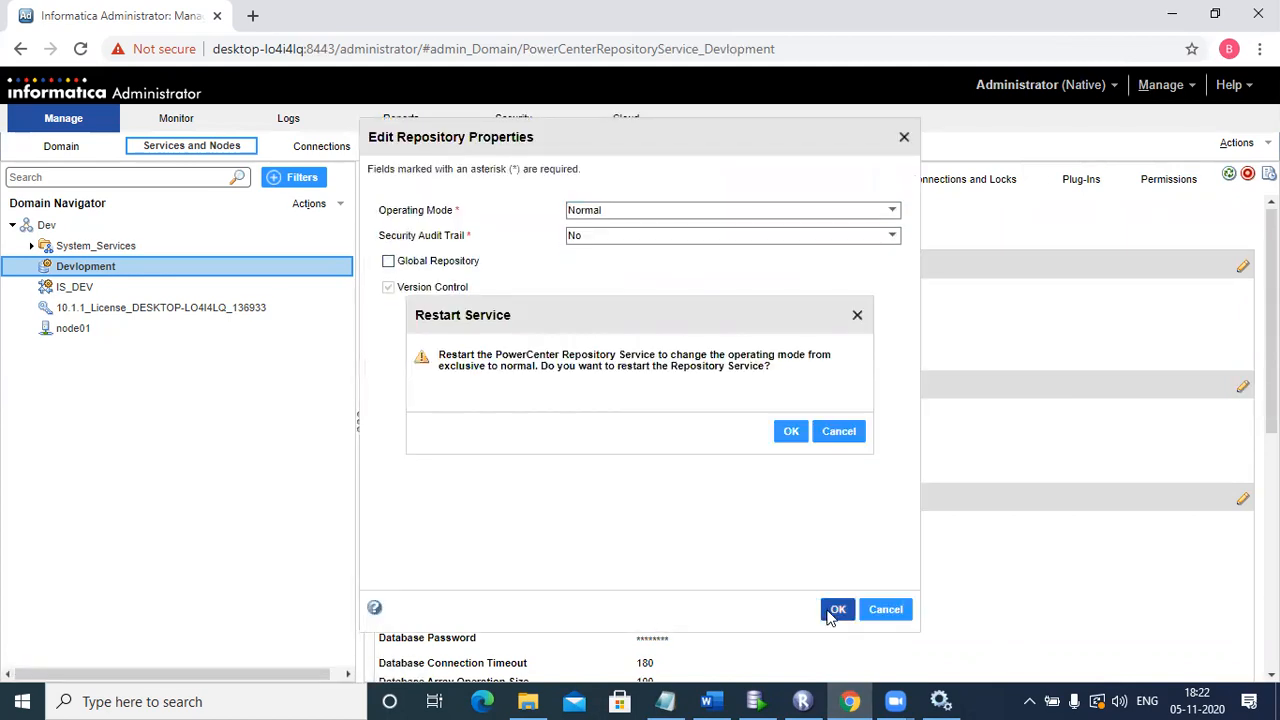
{"action": "left_click", "coordinate": [789, 432]}
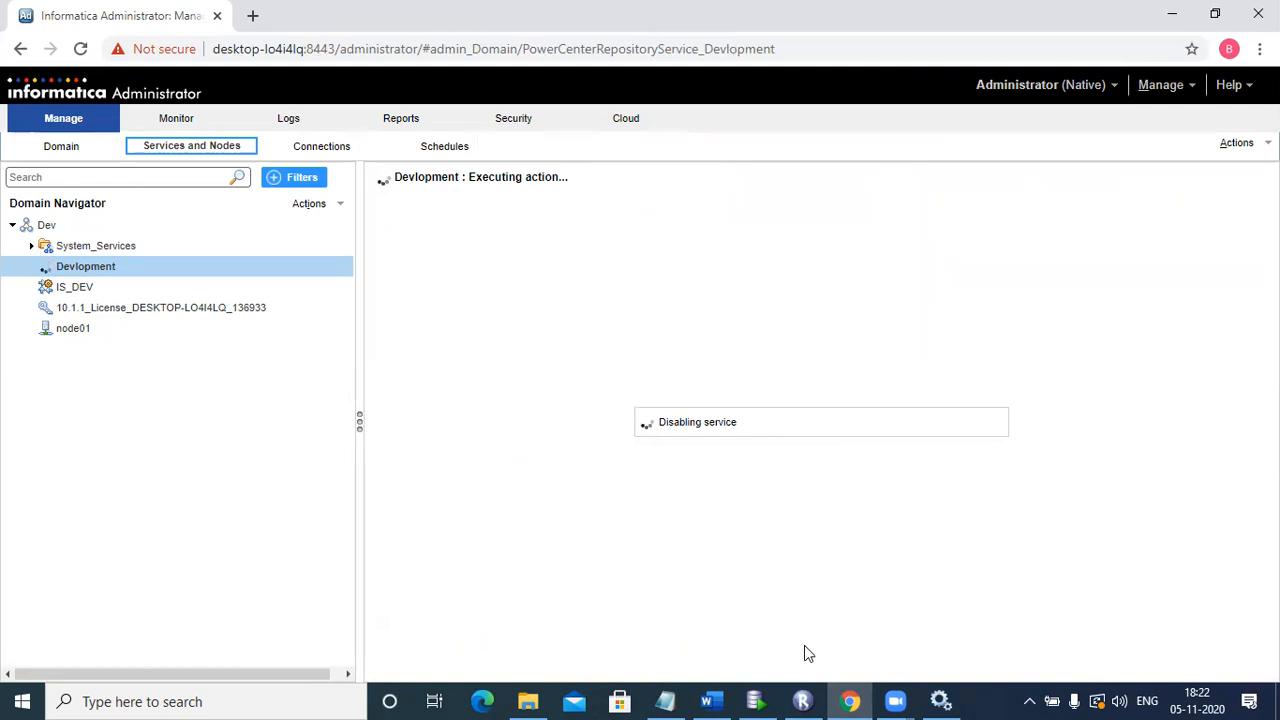
{"action": "left_click", "coordinate": [803, 701]}
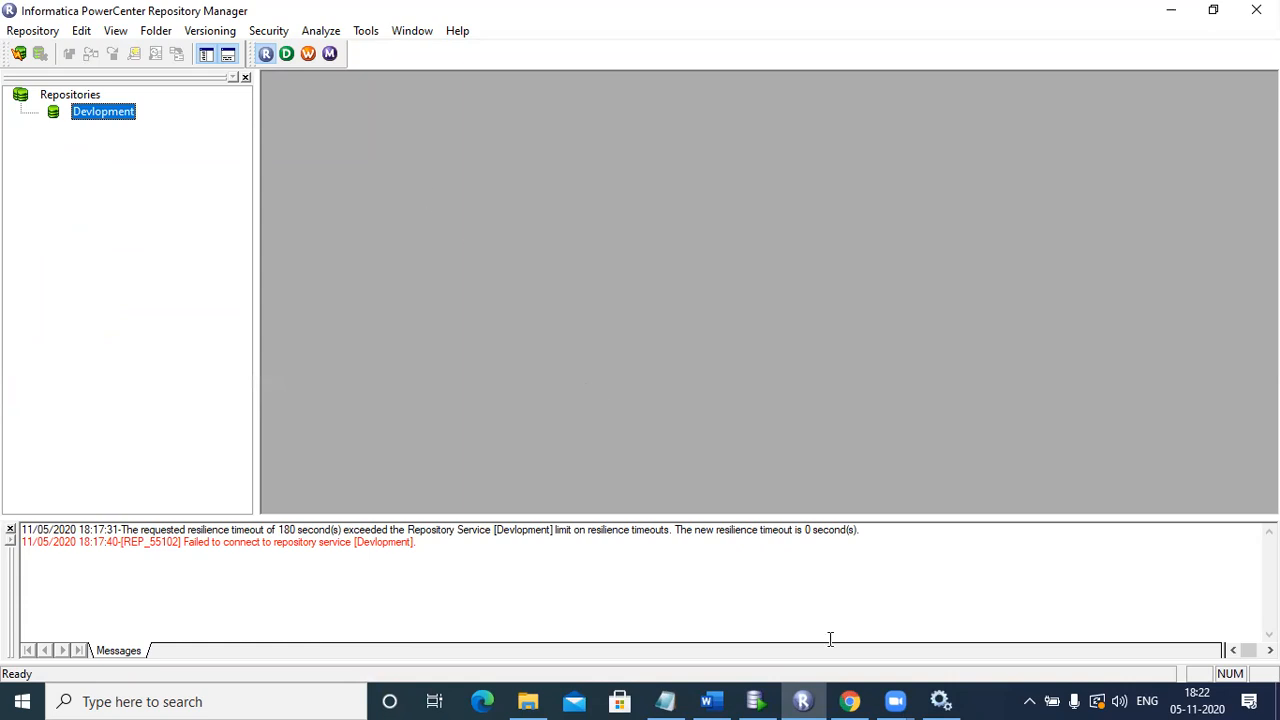
{"action": "left_click", "coordinate": [849, 701]}
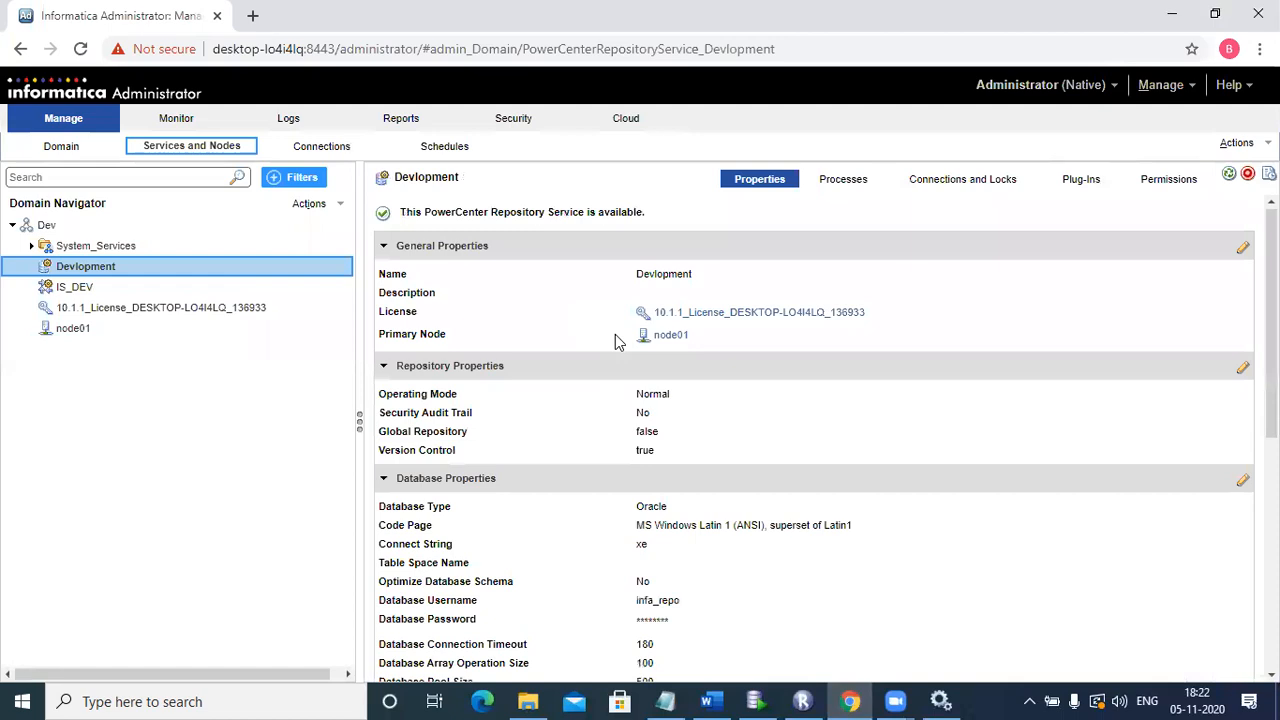
{"action": "left_click", "coordinate": [940, 190]}
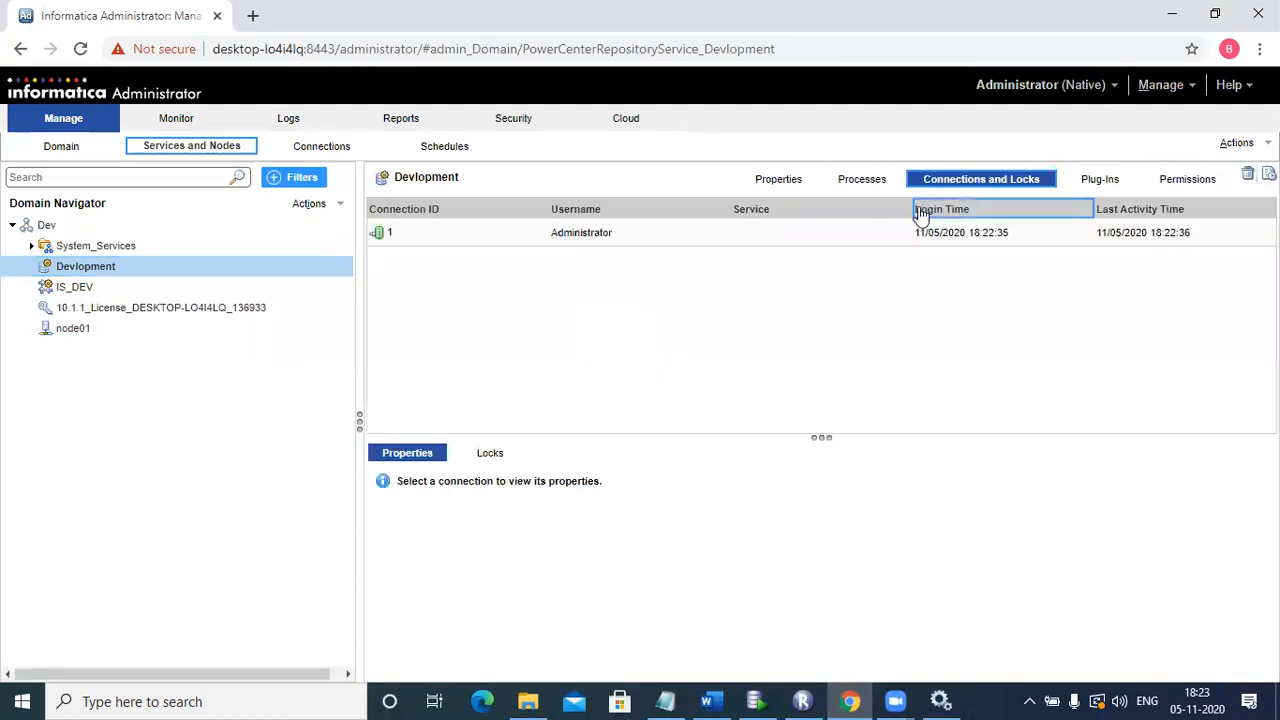
{"action": "left_click", "coordinate": [857, 236]}
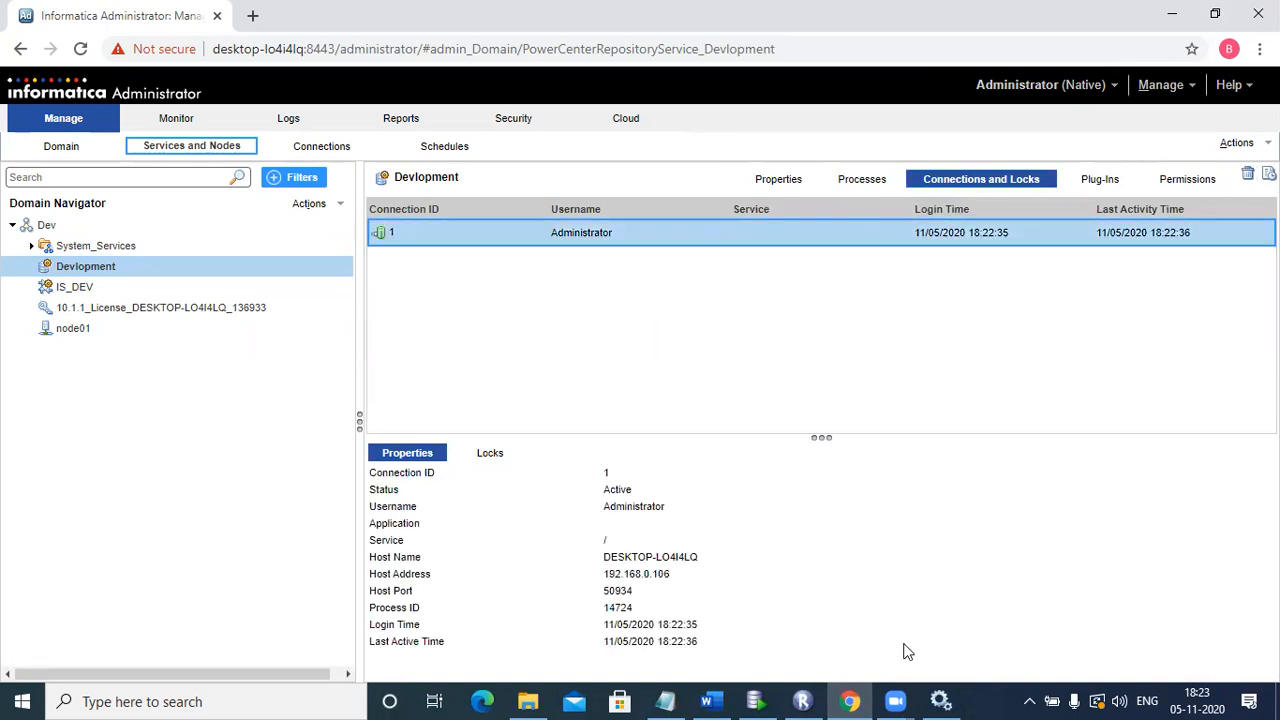
{"action": "left_click", "coordinate": [802, 701]}
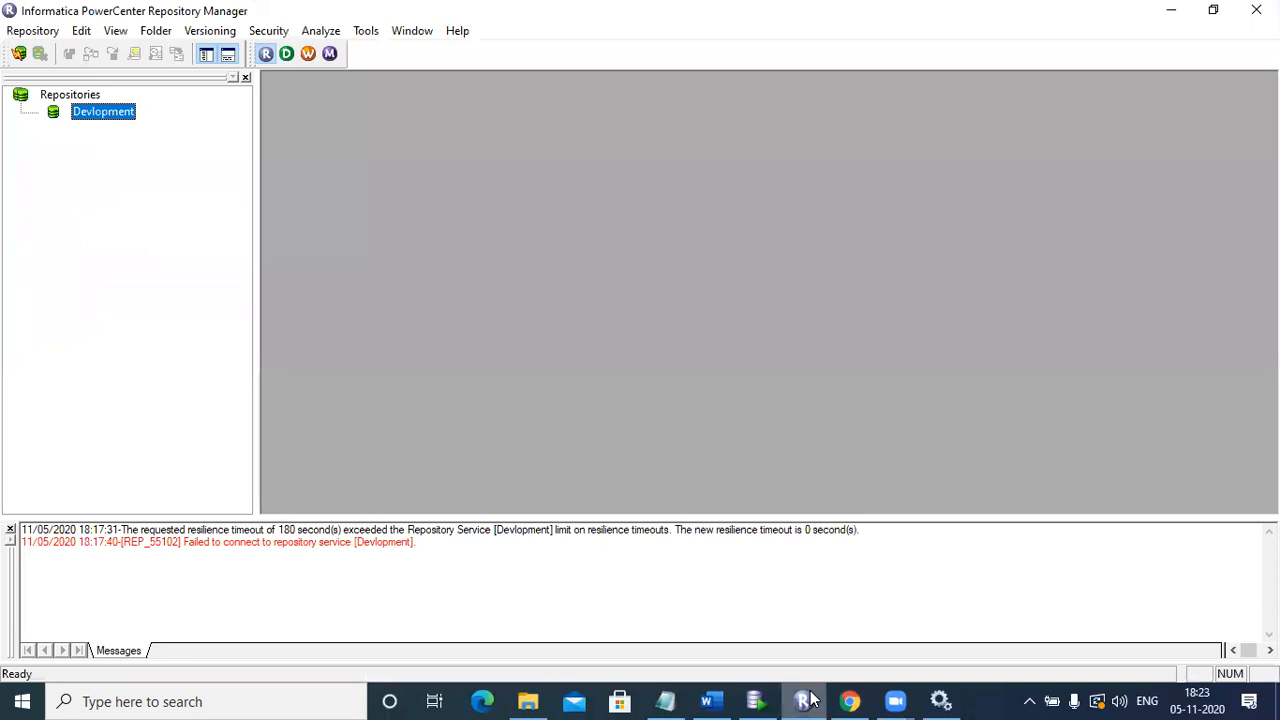
{"action": "left_click", "coordinate": [279, 59]}
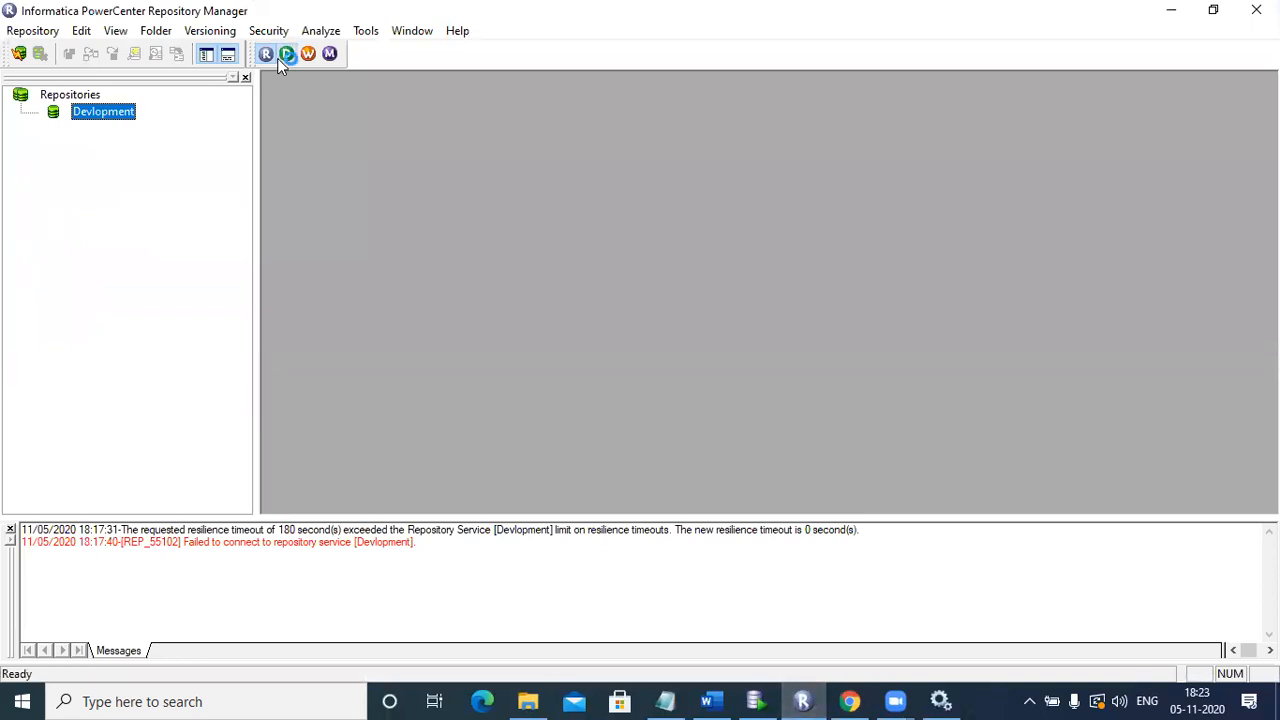
Step: Launch PowerCenter Designer from the Start menu's Informatica 10.1.1 group under letter I
{"action": "left_click", "coordinate": [20, 701]}
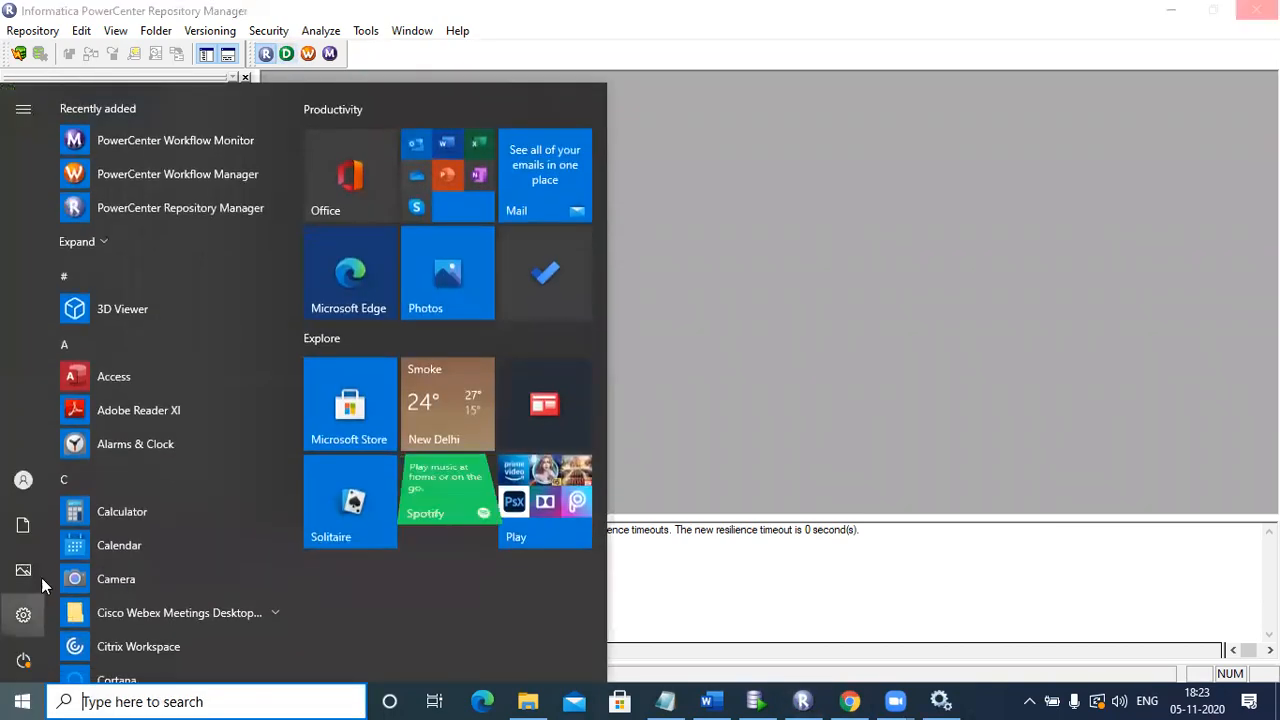
{"action": "left_click", "coordinate": [58, 469]}
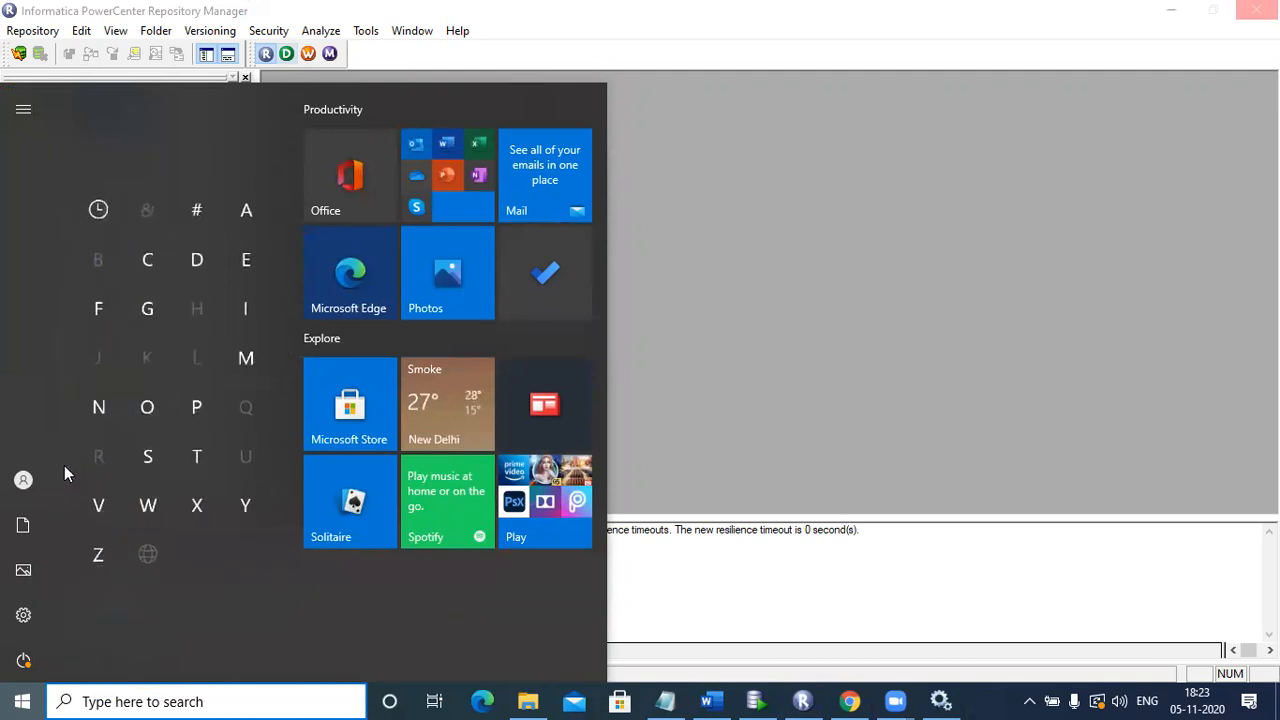
{"action": "left_click", "coordinate": [234, 315]}
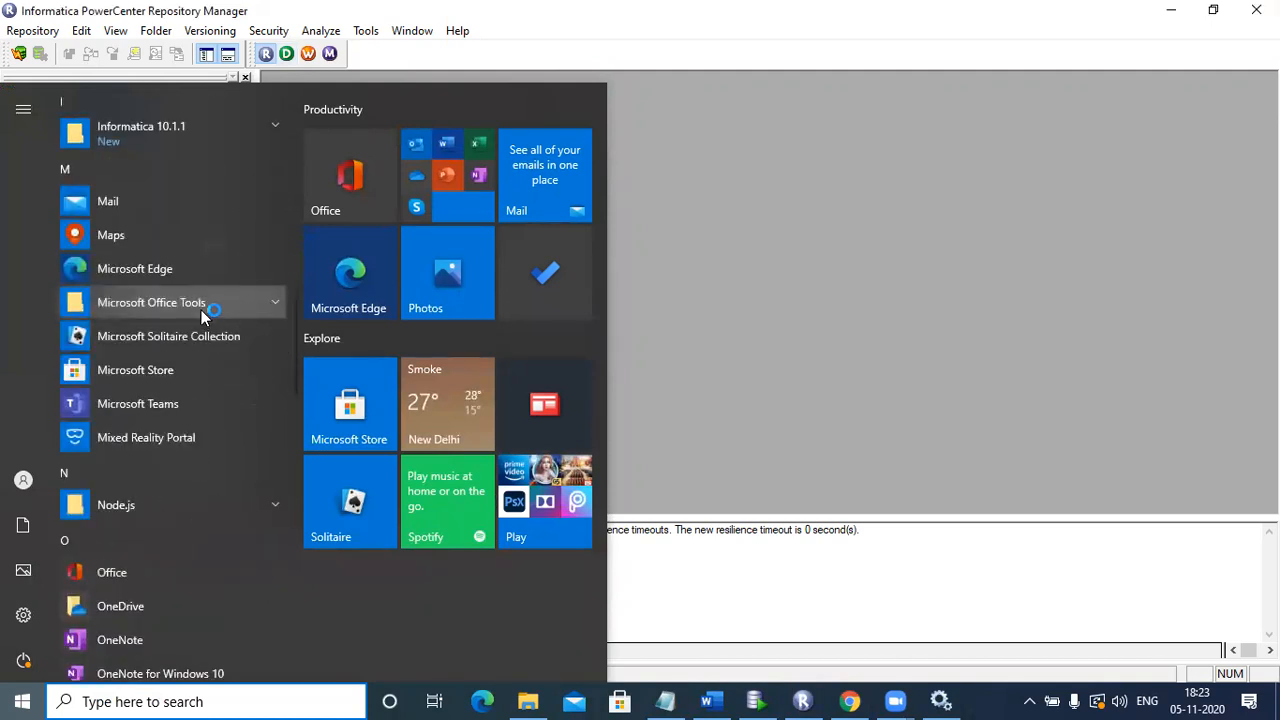
{"action": "left_click", "coordinate": [197, 152]}
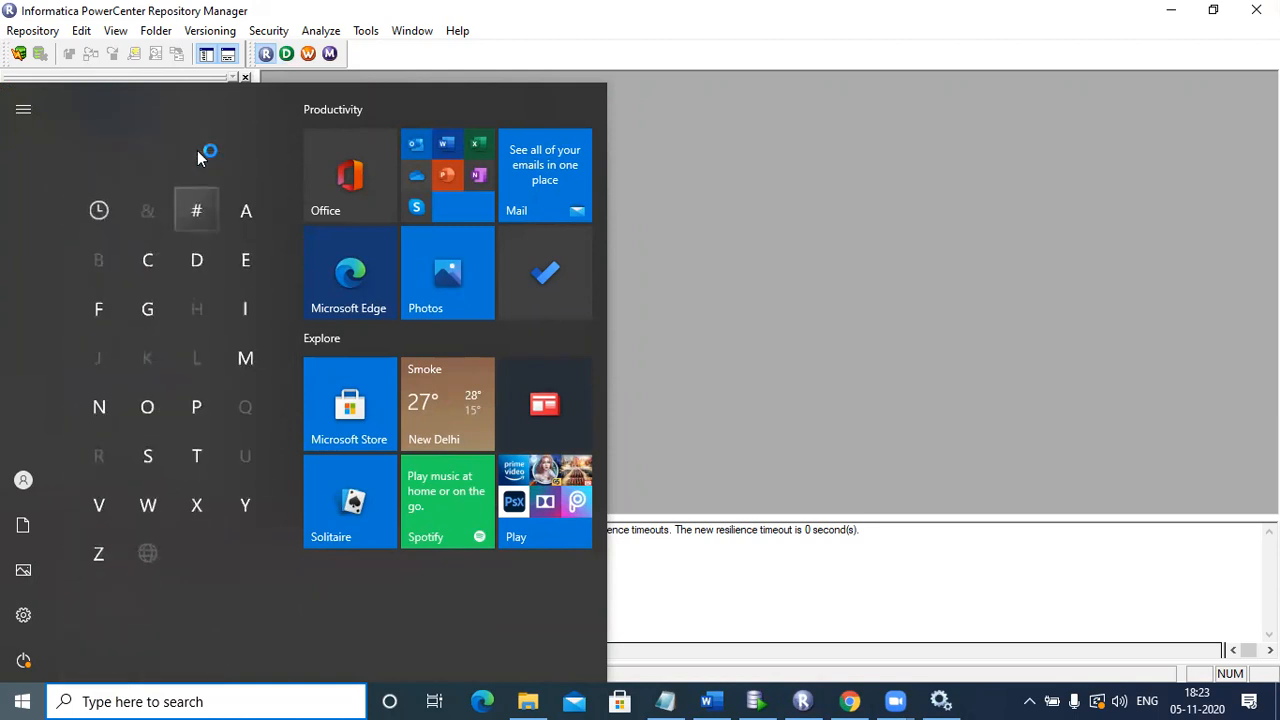
{"action": "left_click", "coordinate": [244, 312]}
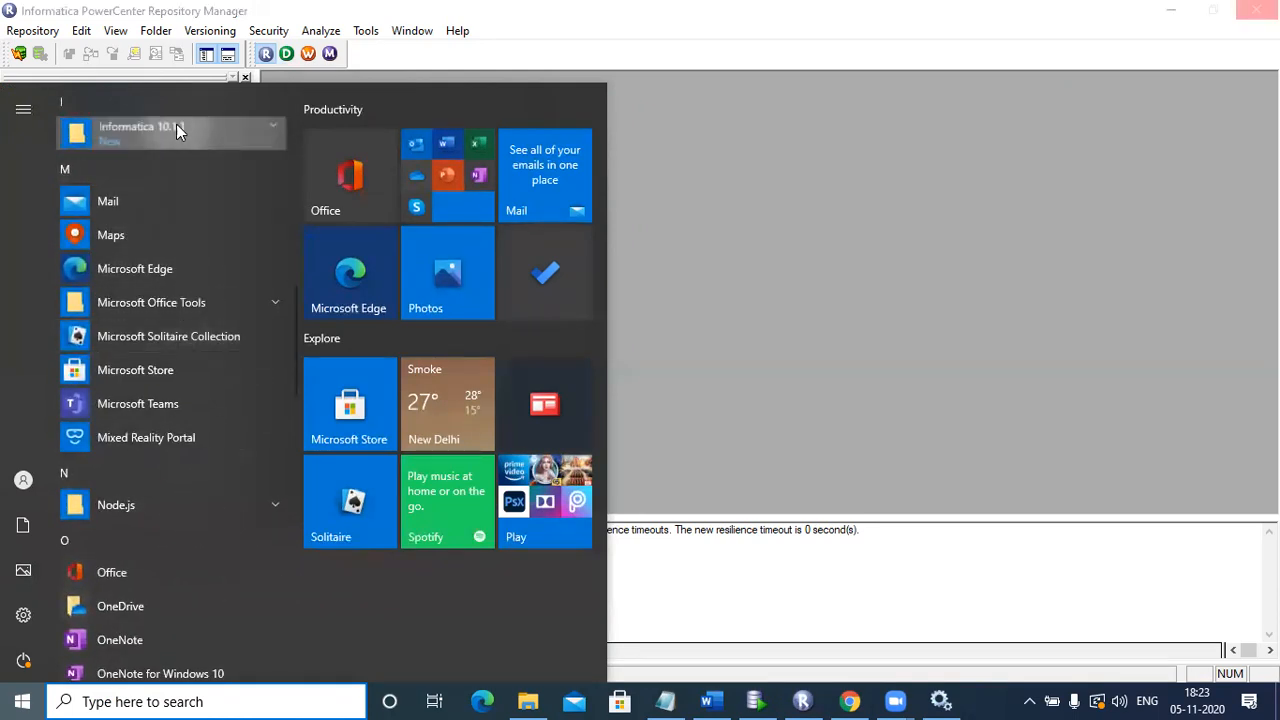
{"action": "left_click", "coordinate": [176, 124]}
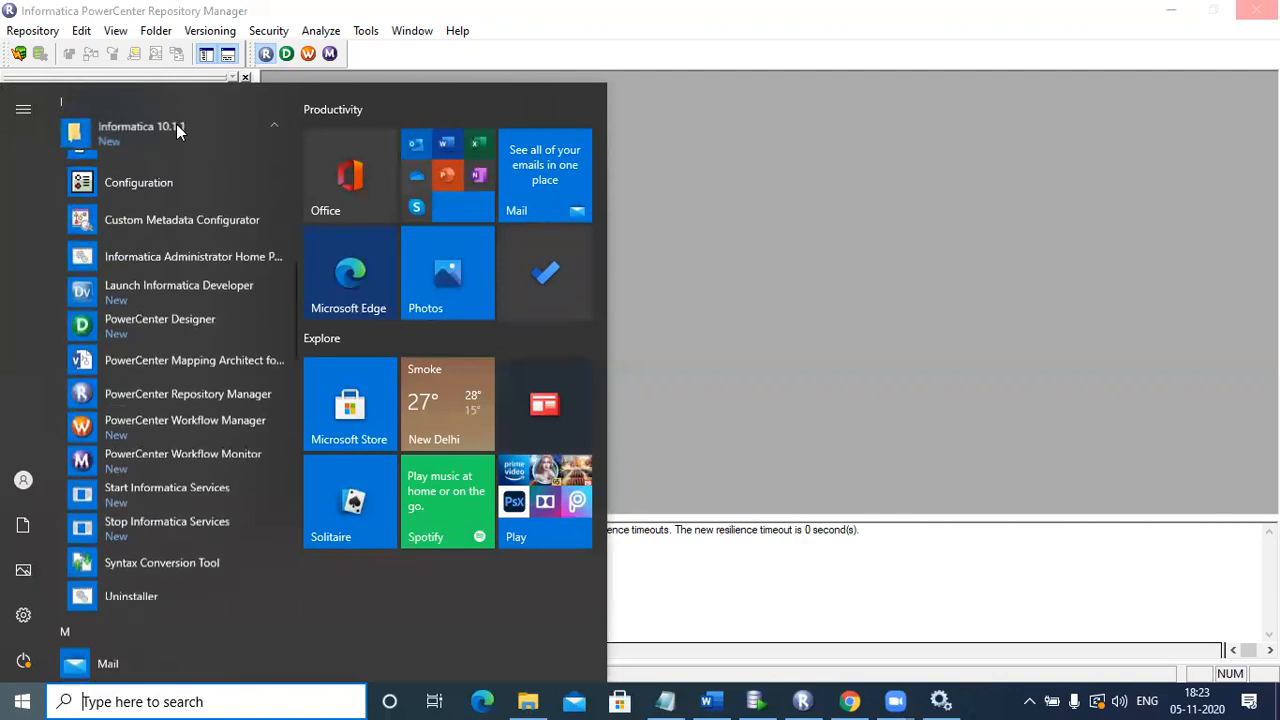
{"action": "left_click", "coordinate": [142, 330]}
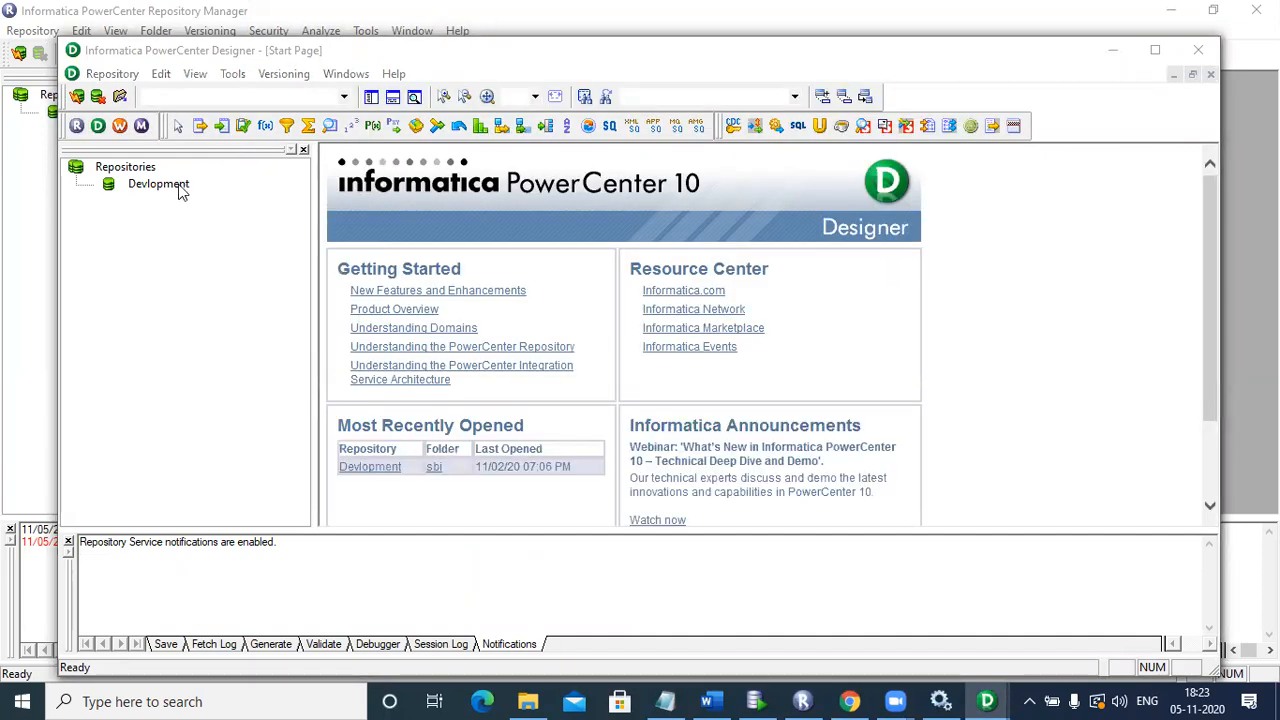
Step: Dismiss the startup tip, connect to the Devlopment repository, and open the recent sbi folder
{"action": "left_click", "coordinate": [766, 292]}
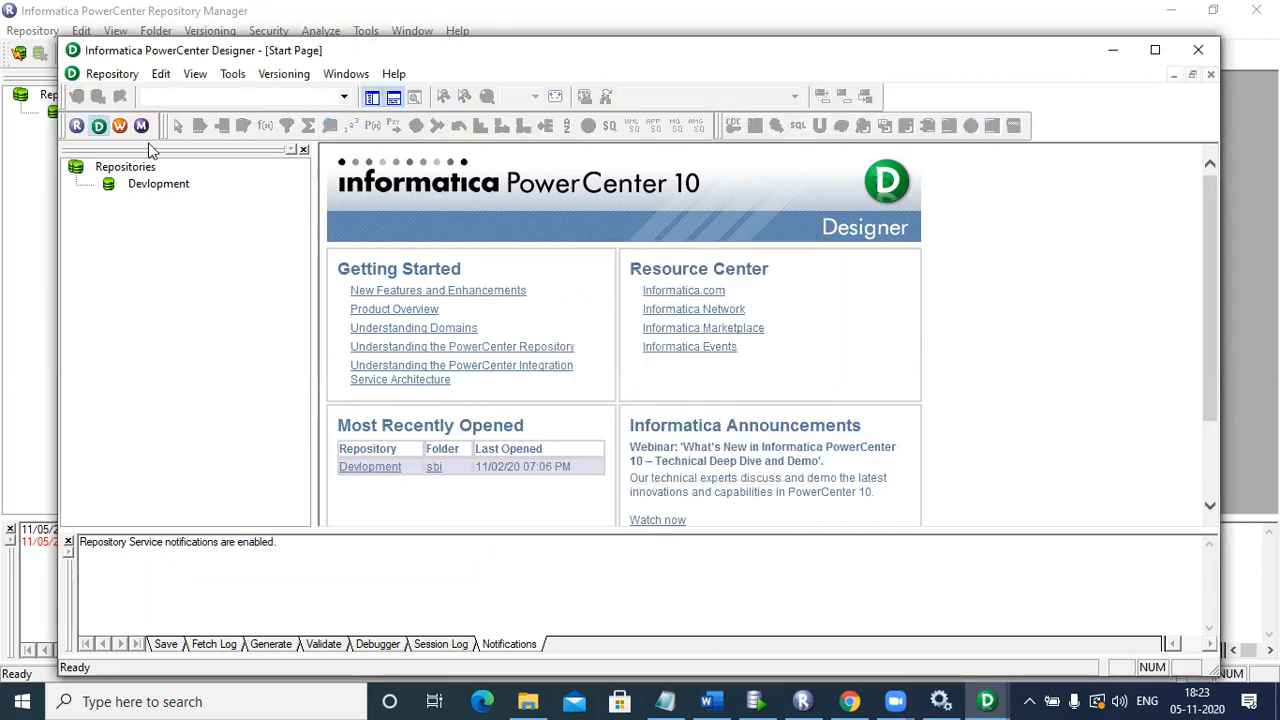
{"action": "double_click", "coordinate": [143, 186]}
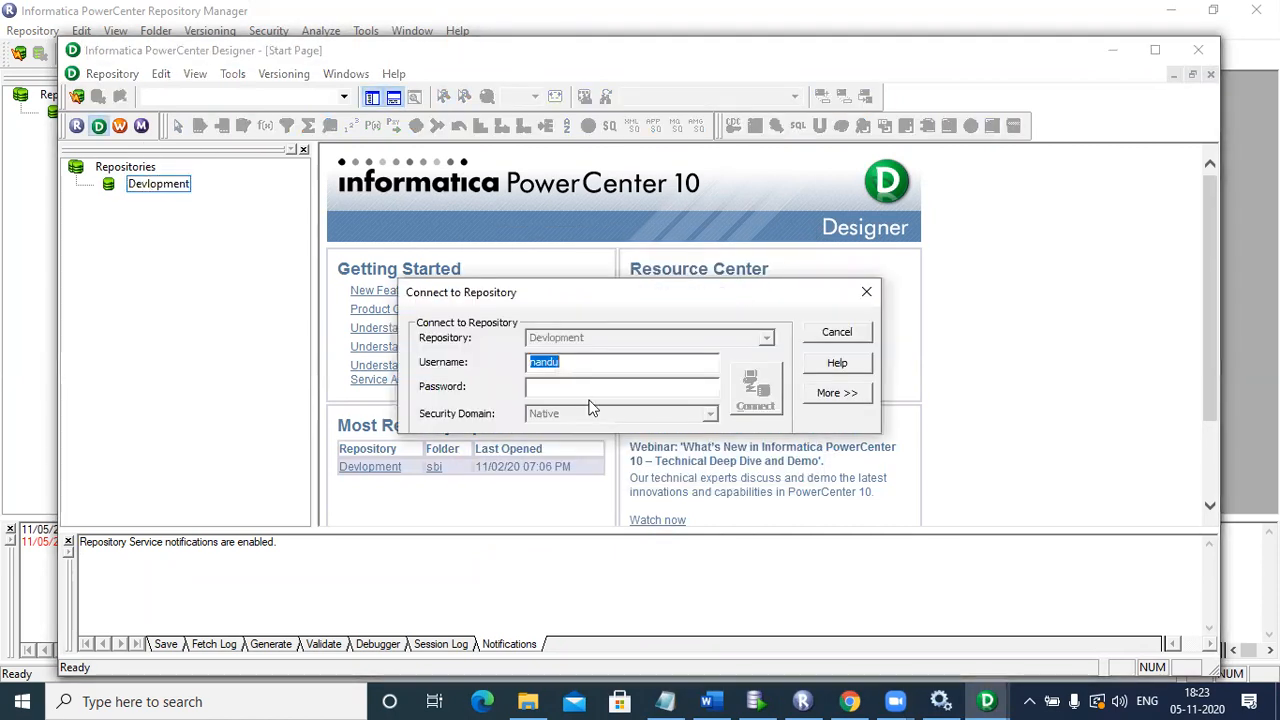
{"action": "left_click", "coordinate": [584, 389]}
{"action": "type", "text": "*****"}
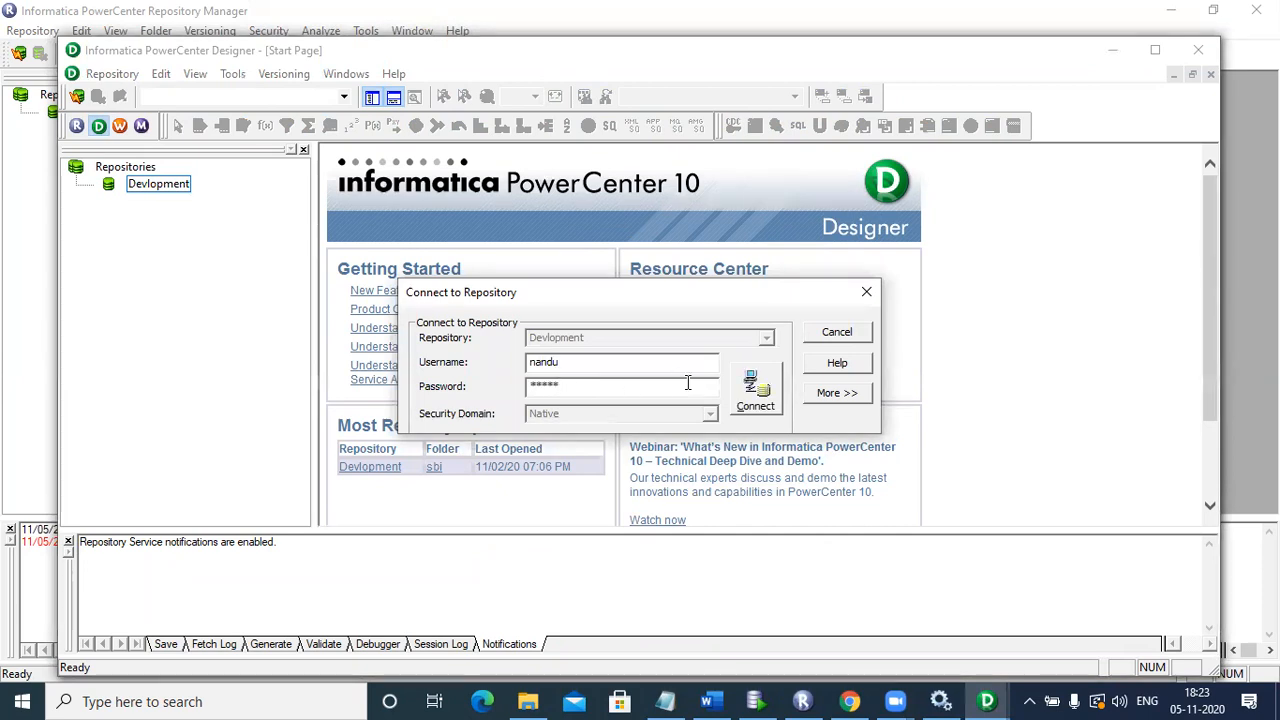
{"action": "left_click", "coordinate": [752, 388]}
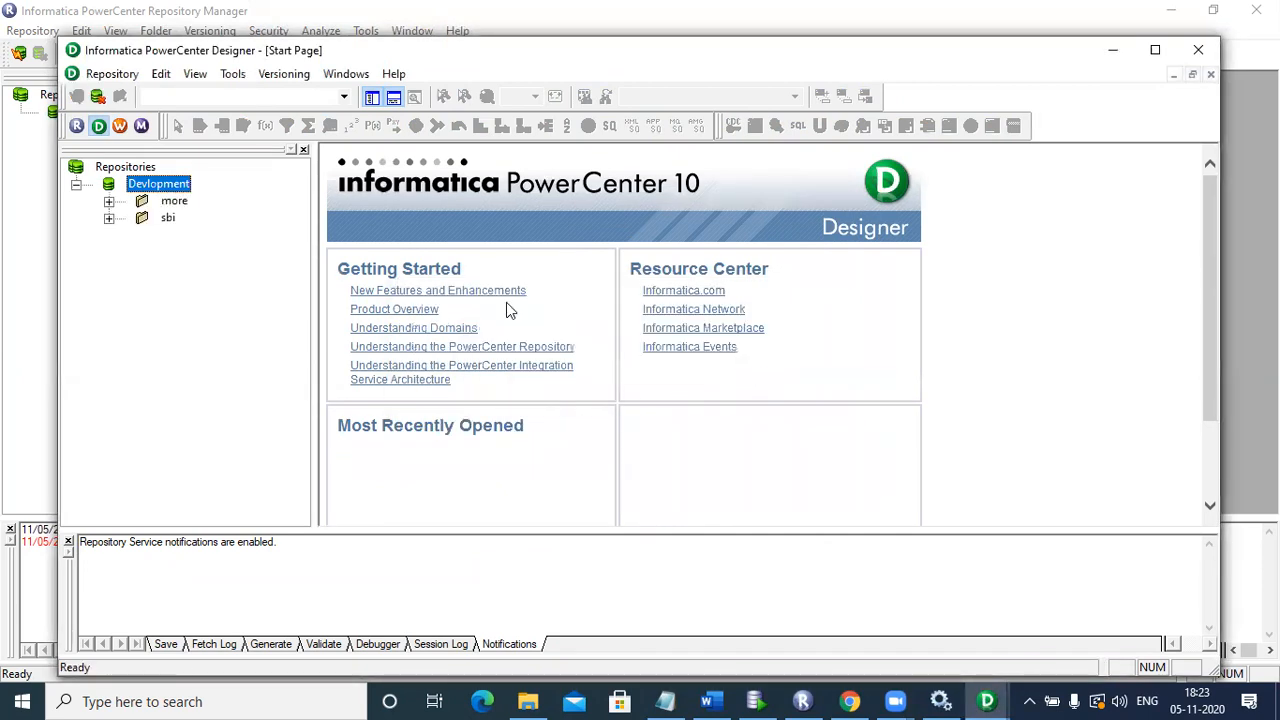
{"action": "left_click", "coordinate": [442, 470]}
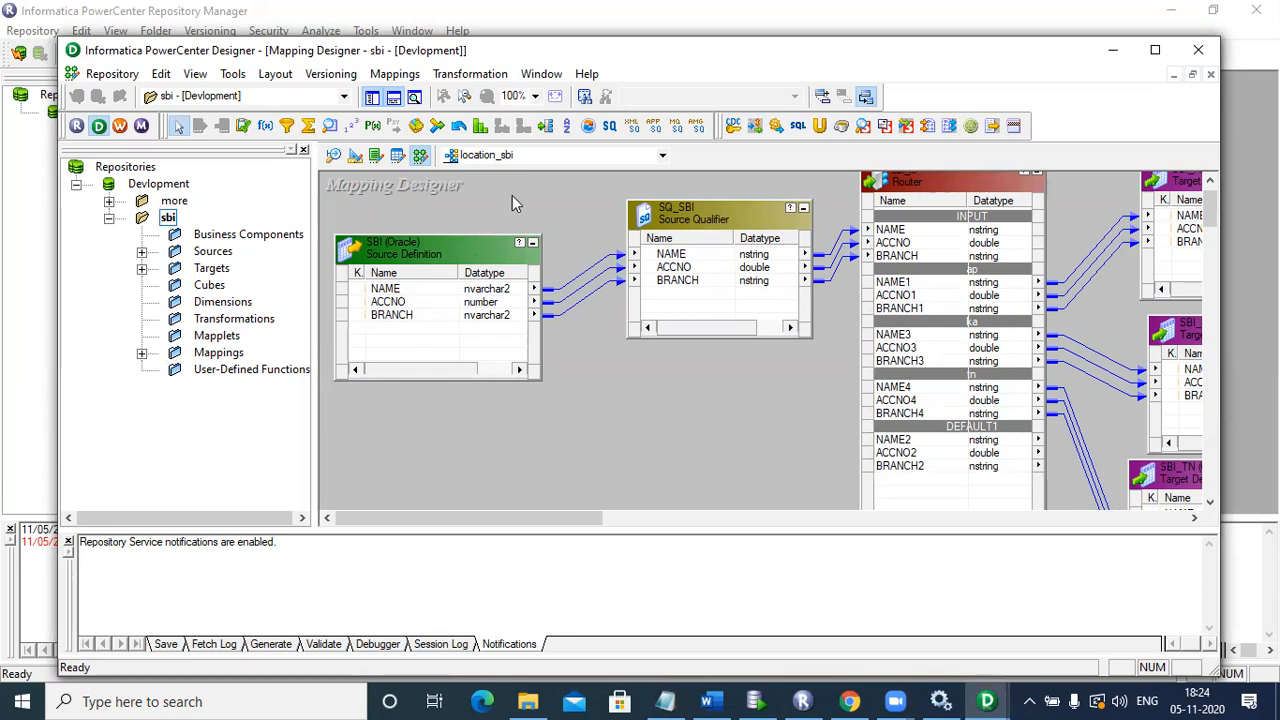
Step: Open the sbi_rtr Router's ap group filter, BRANCH='ap', in the Expression Editor, then preview Designer windows
{"action": "left_click", "coordinate": [896, 186]}
{"action": "double_click", "coordinate": [896, 186]}
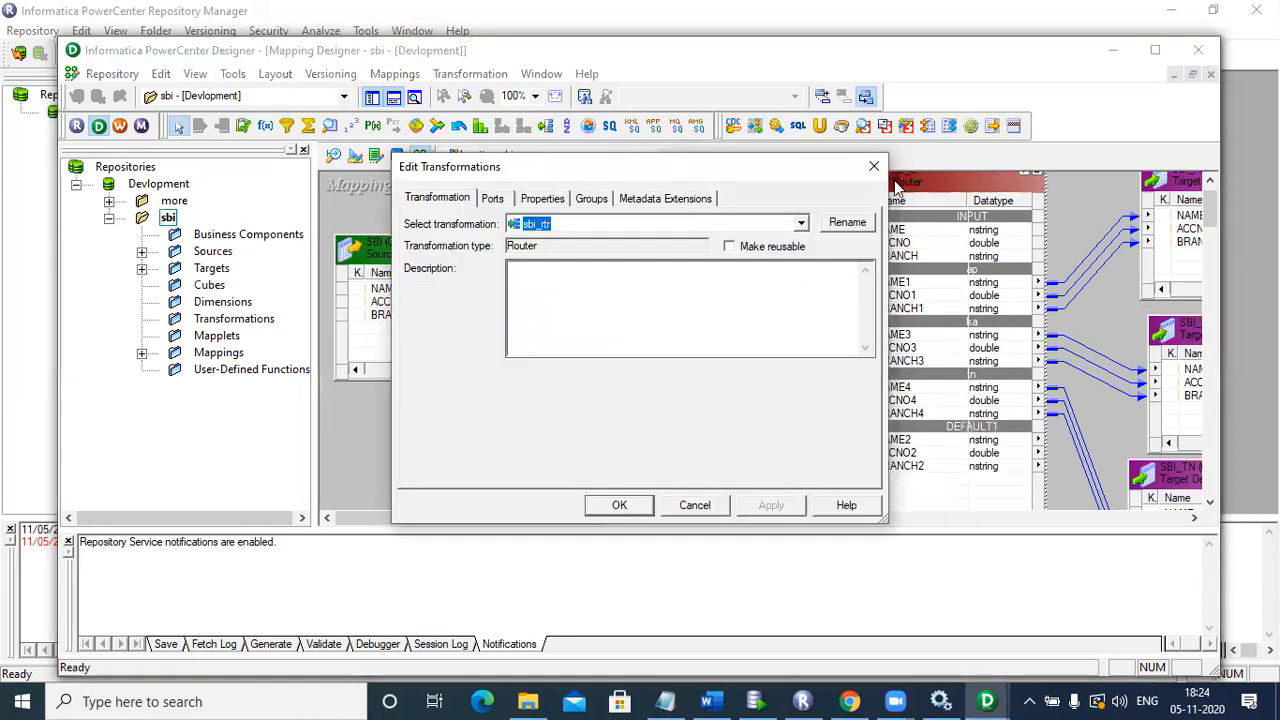
{"action": "left_click", "coordinate": [598, 200]}
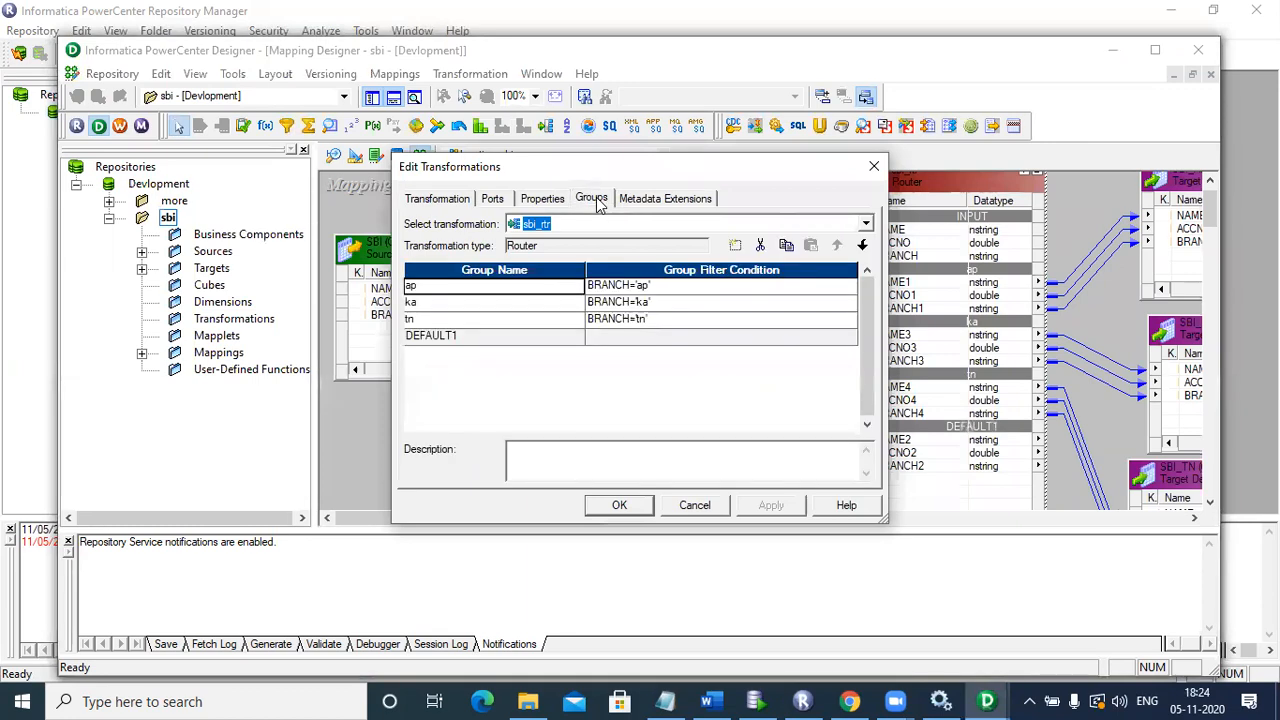
{"action": "left_click", "coordinate": [697, 290]}
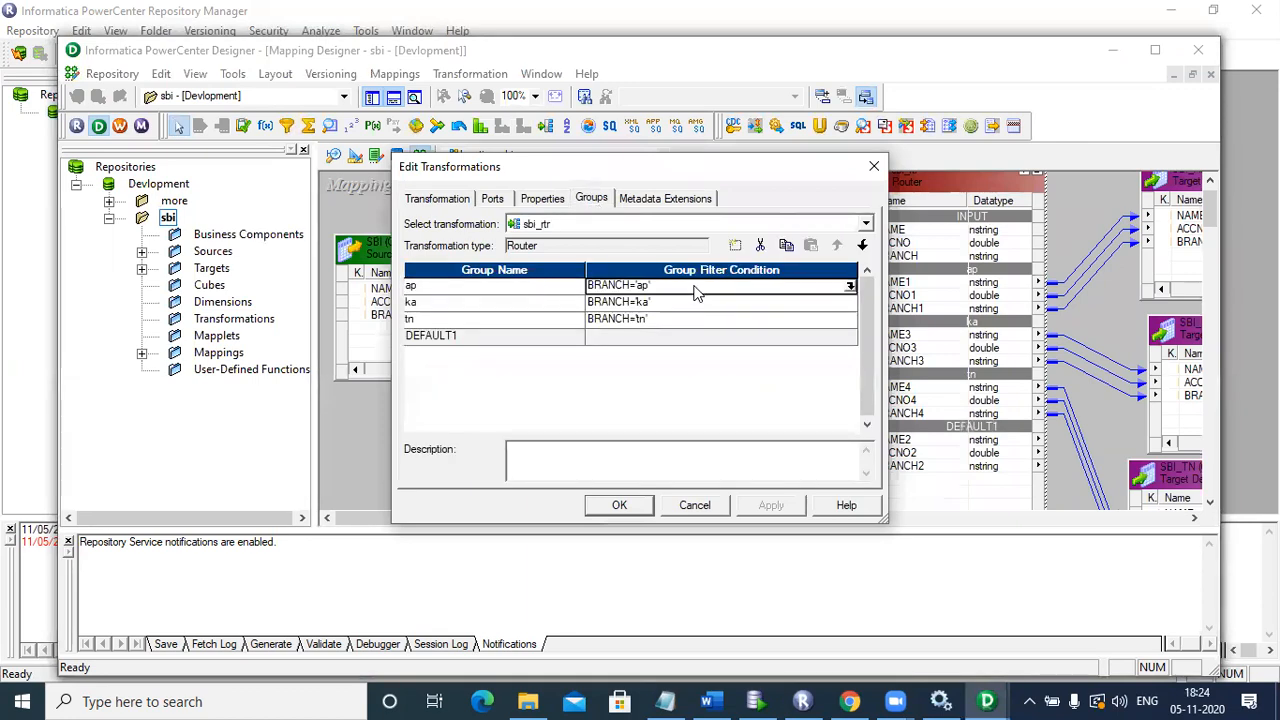
{"action": "left_click", "coordinate": [850, 286]}
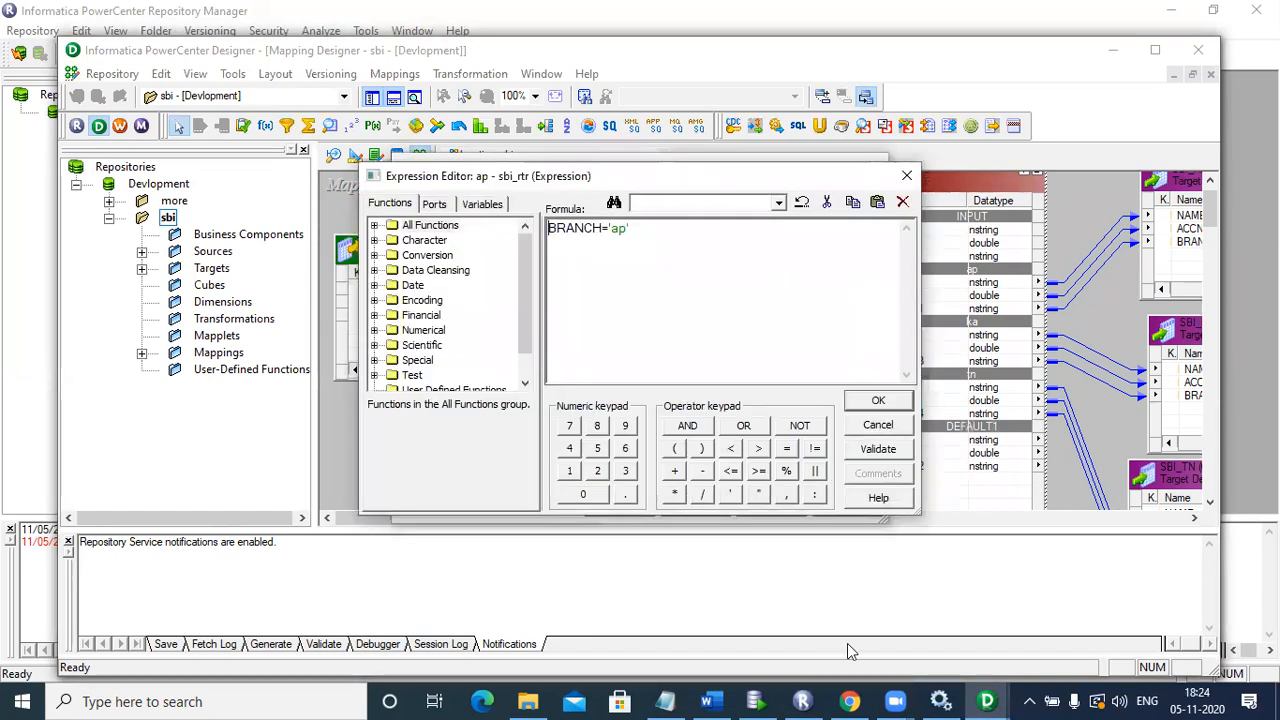
{"action": "left_click", "coordinate": [987, 701]}
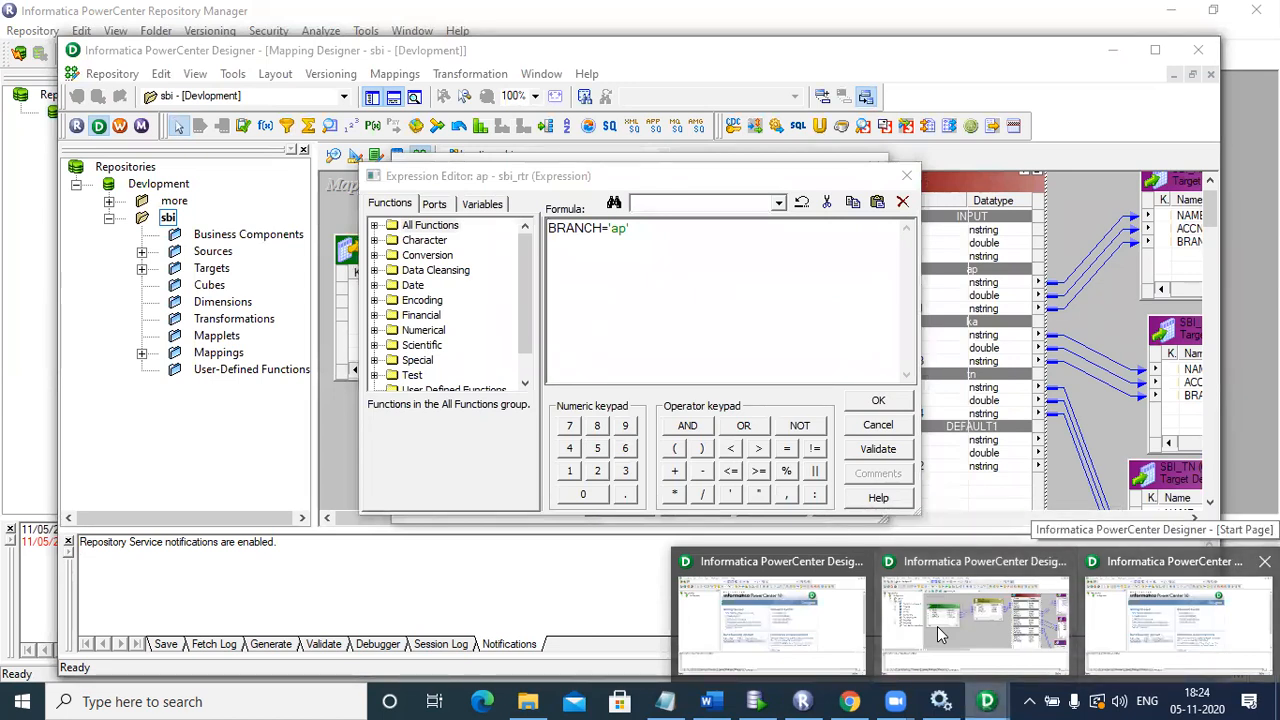
Step: In the Start Page Designer window, log in to Devlopment as Administrator
{"action": "left_click", "coordinate": [937, 626]}
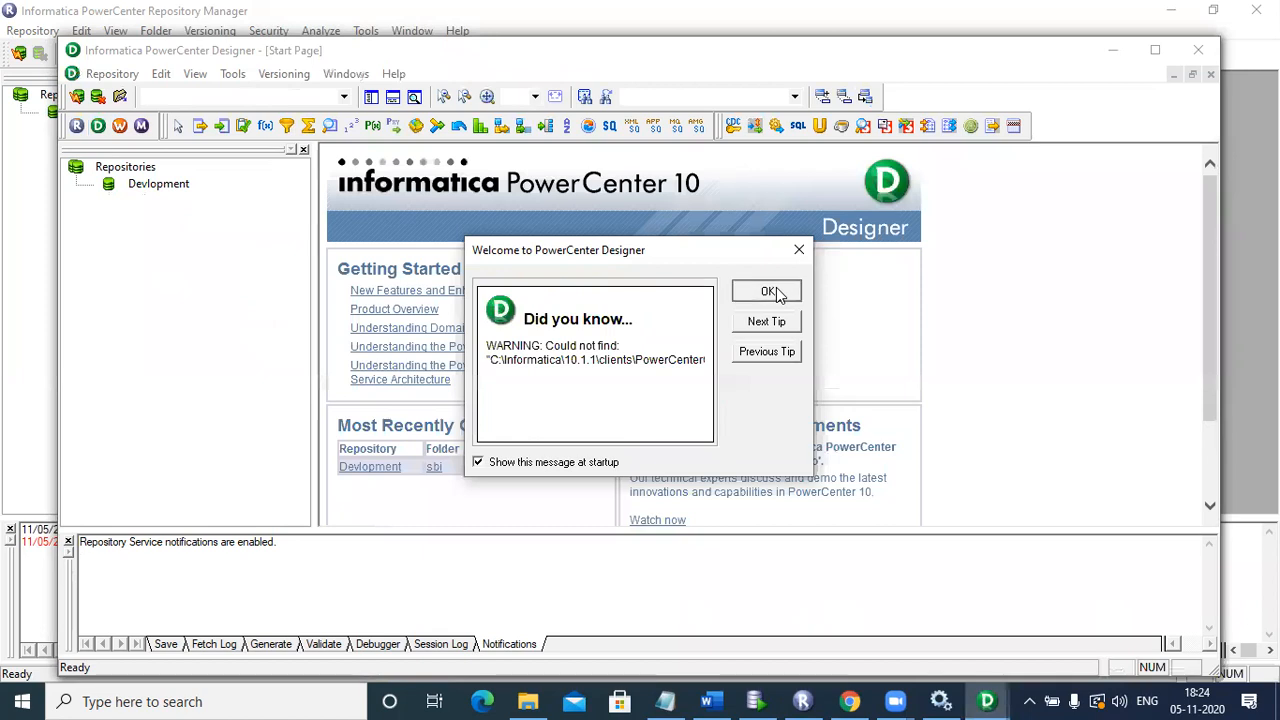
{"action": "left_click", "coordinate": [780, 295]}
{"action": "double_click", "coordinate": [158, 184]}
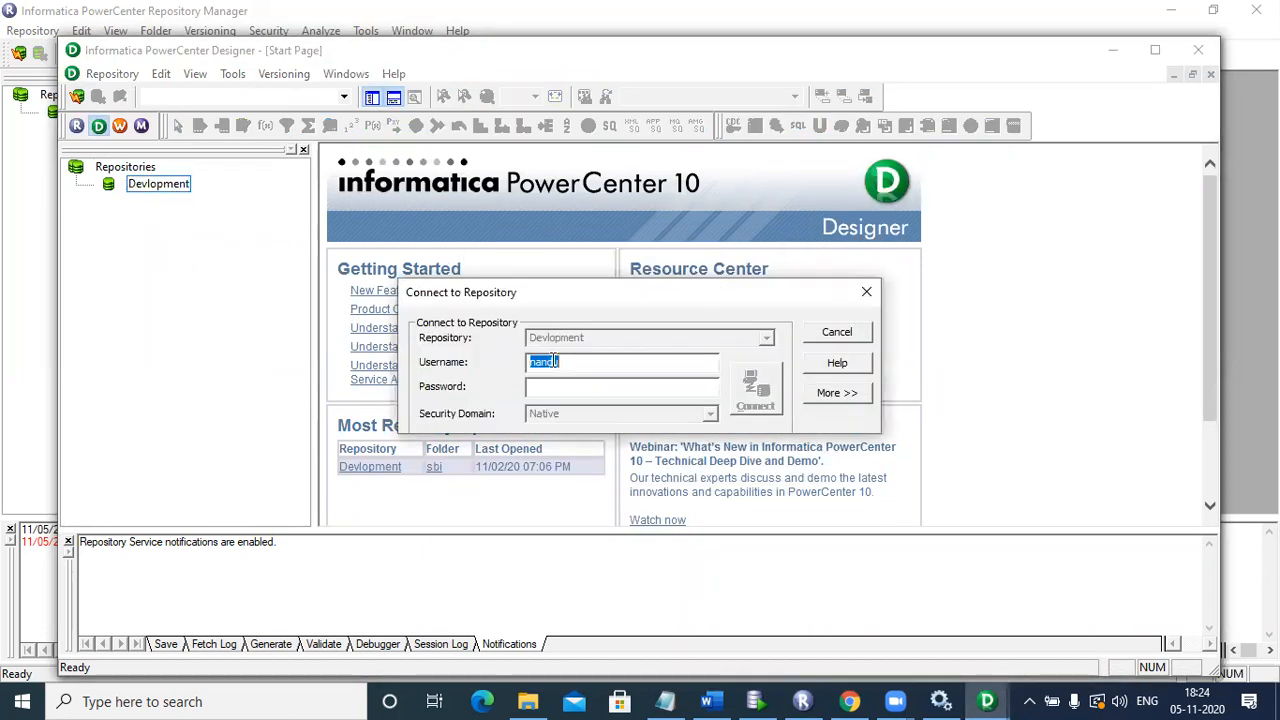
{"action": "type", "text": "Administrator"}
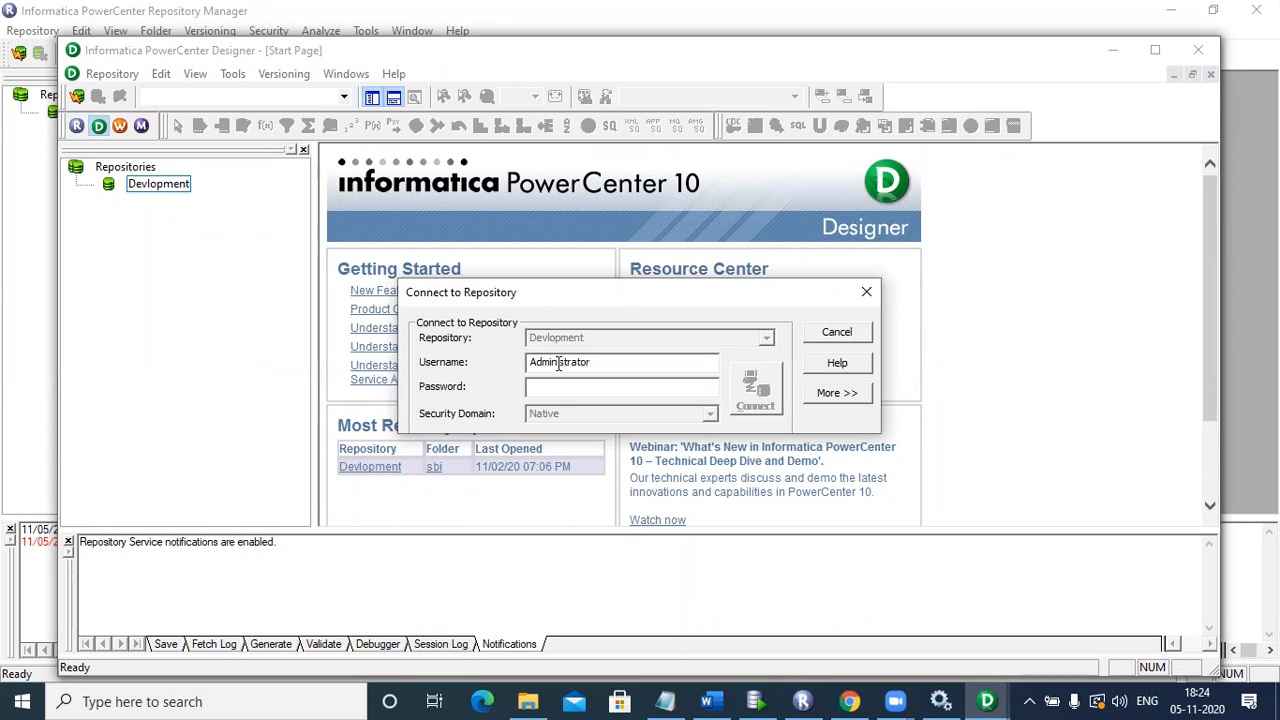
{"action": "type", "text": "*****"}
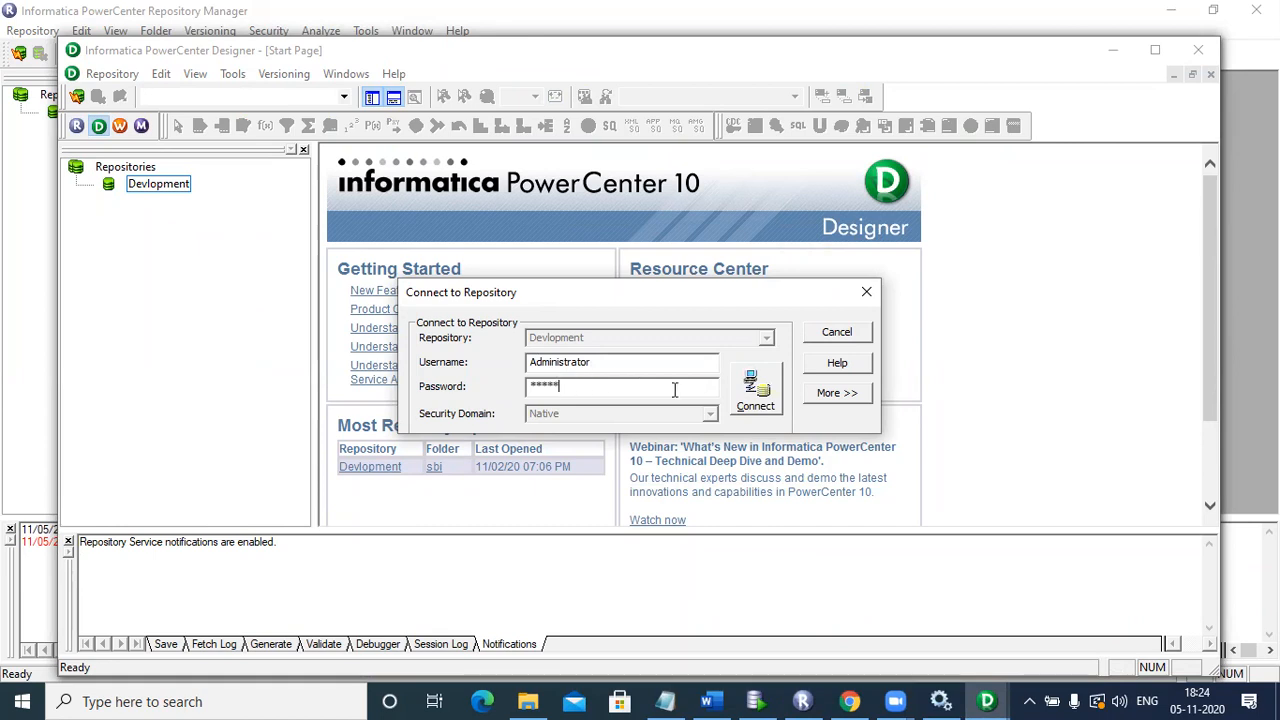
{"action": "left_click", "coordinate": [757, 398]}
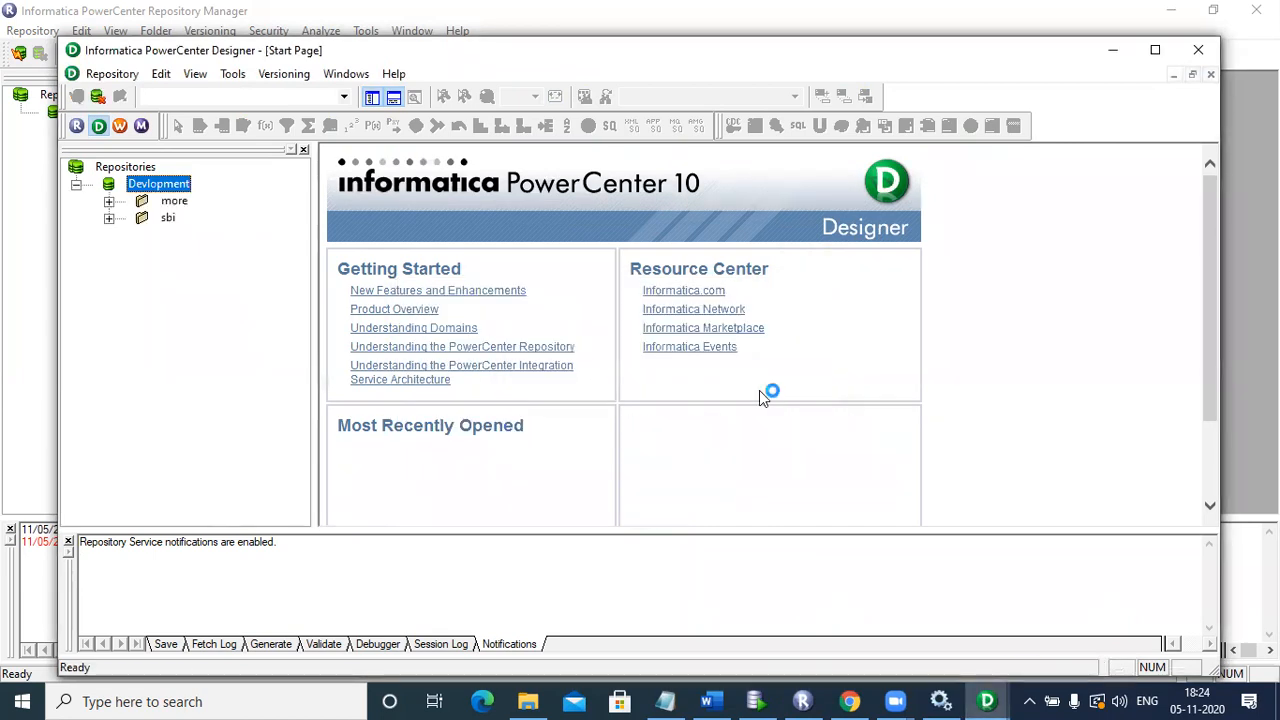
Step: Open the recently used sbi folder and browse its Mappings node in the Navigator
{"action": "left_click", "coordinate": [109, 219]}
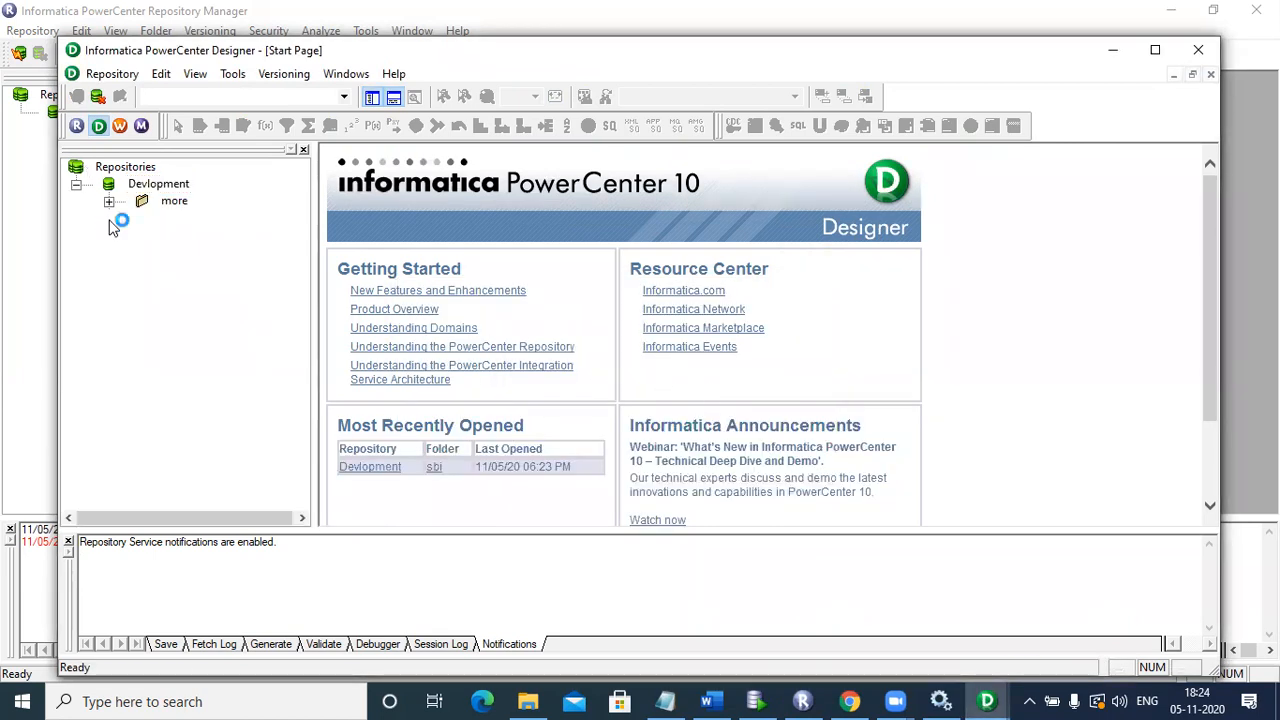
{"action": "left_click", "coordinate": [430, 467]}
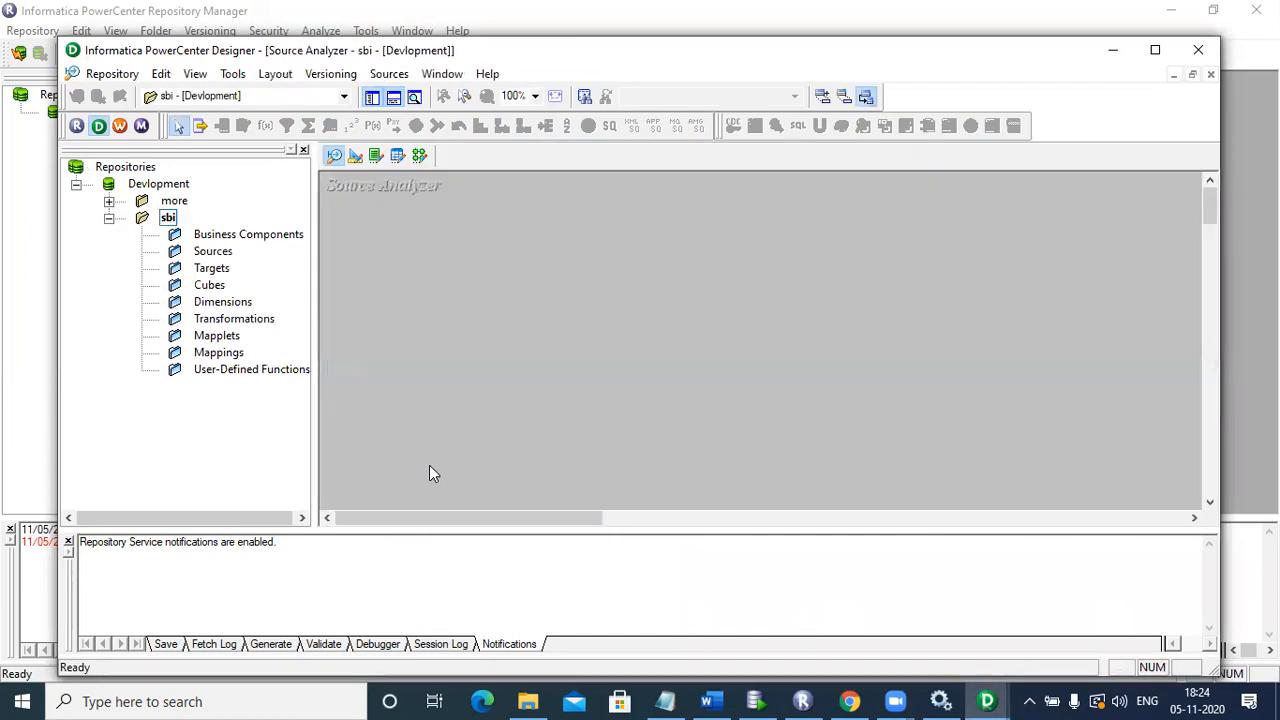
{"action": "left_click", "coordinate": [208, 355]}
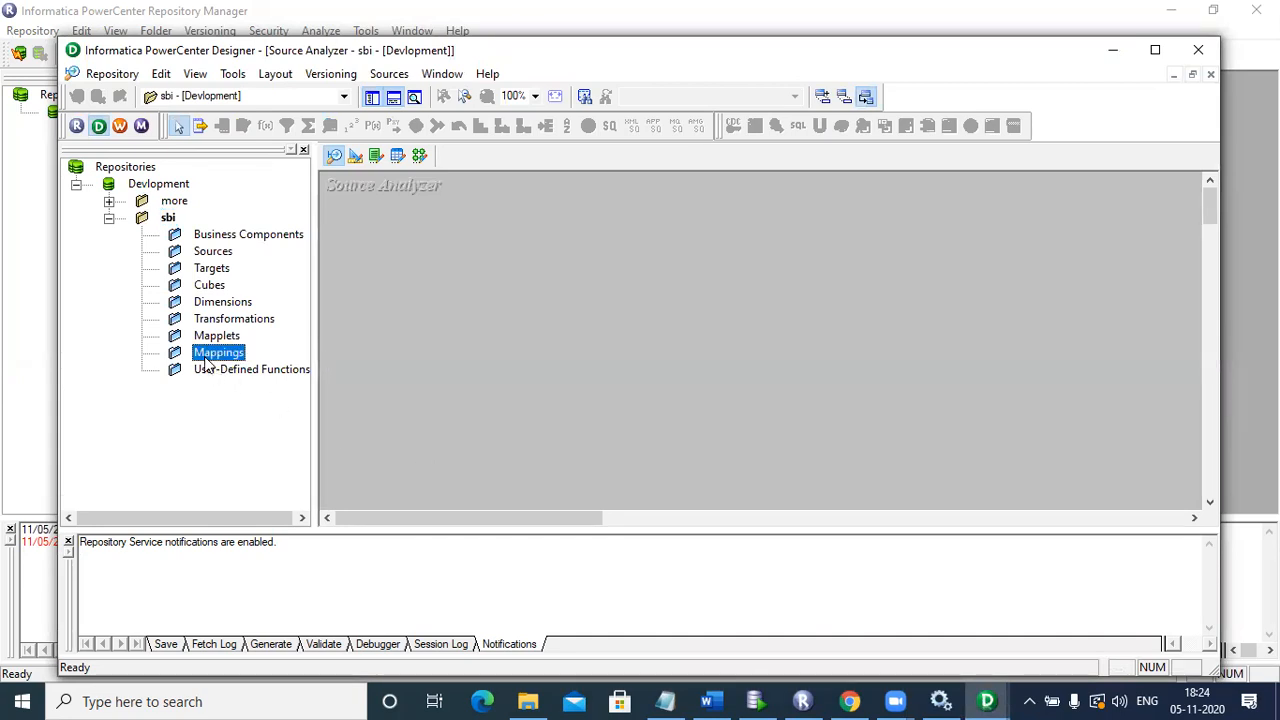
{"action": "left_click", "coordinate": [109, 201]}
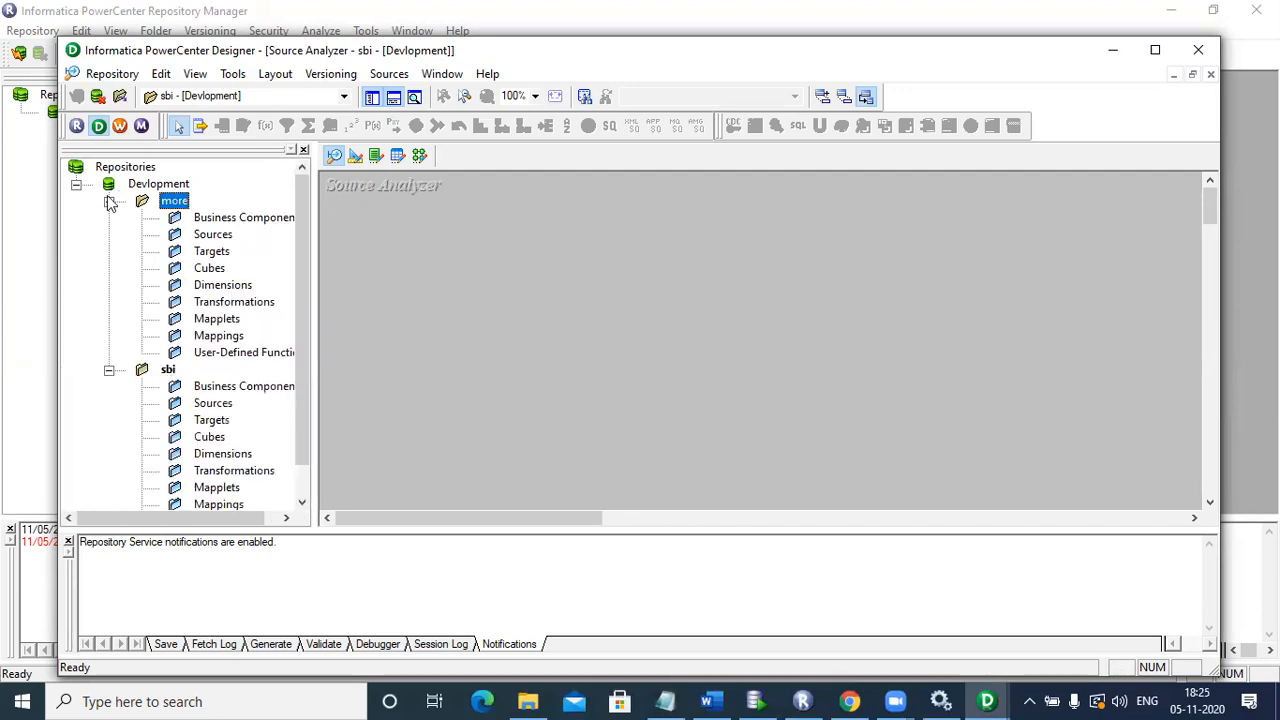
{"action": "left_click", "coordinate": [109, 201]}
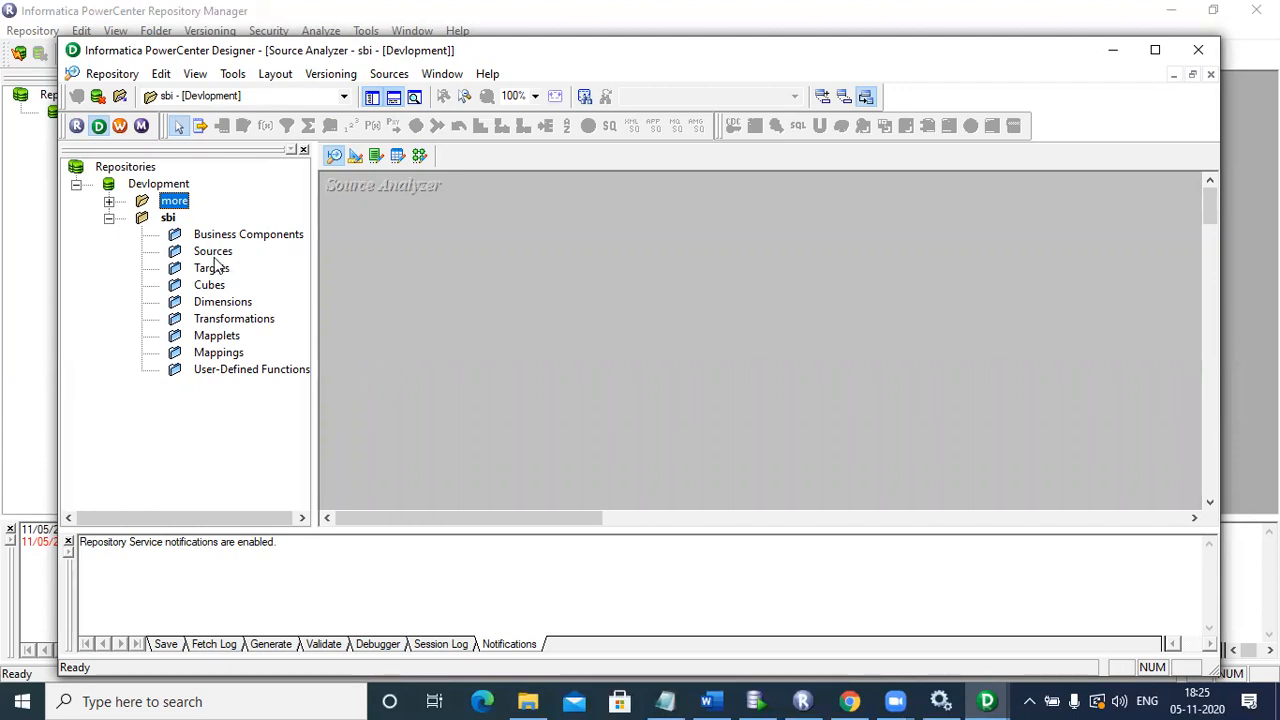
{"action": "left_click", "coordinate": [170, 219]}
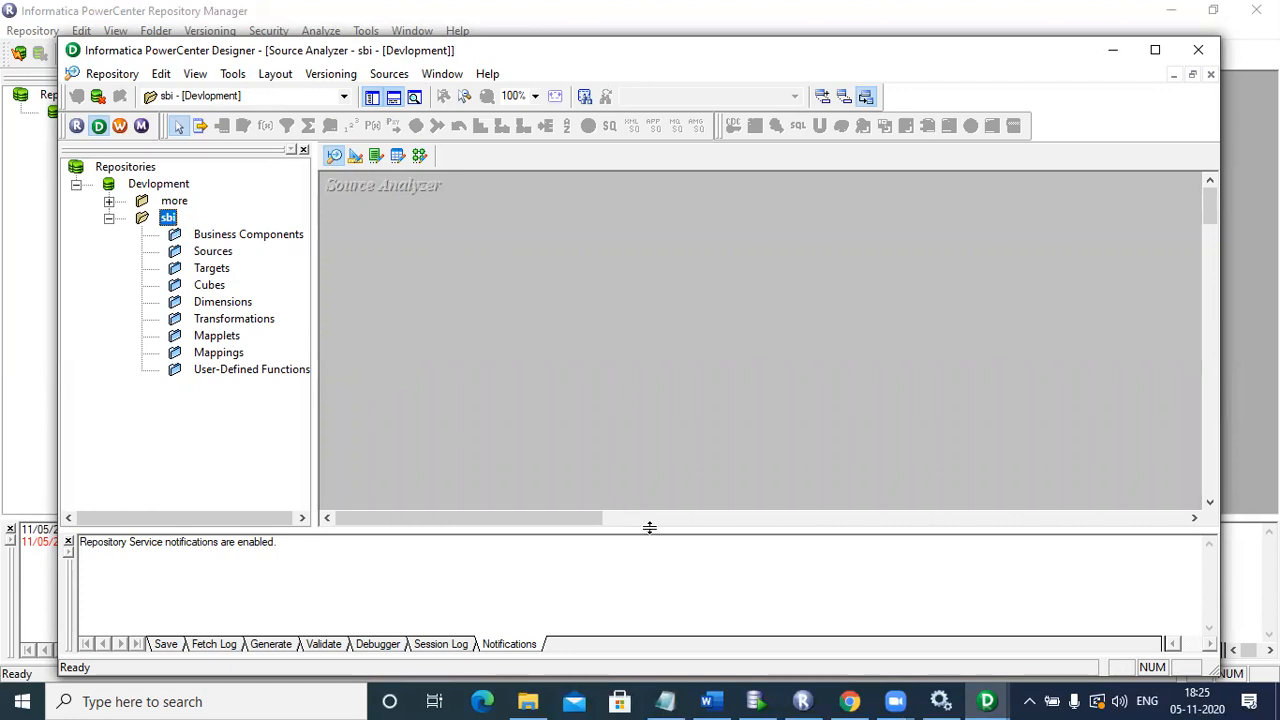
Step: Log Repository Manager into Devlopment with the second user's name and password, then select sbi
{"action": "left_click", "coordinate": [802, 701]}
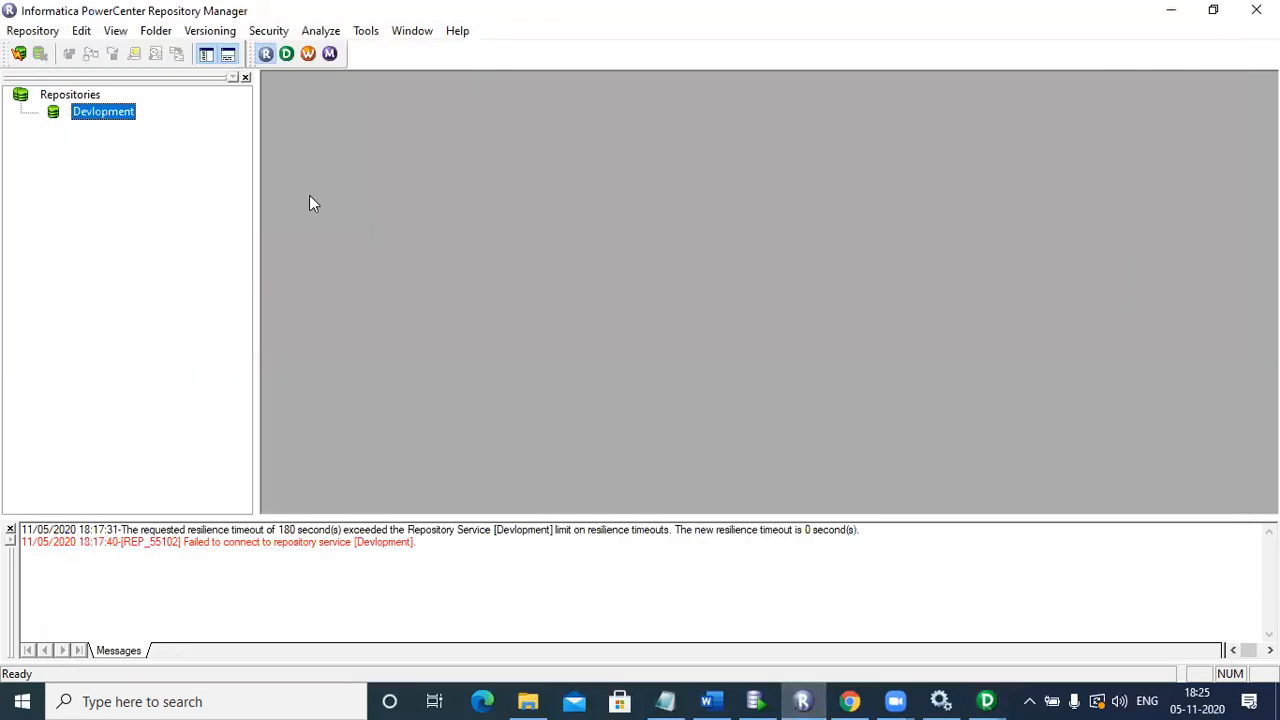
{"action": "double_click", "coordinate": [101, 114]}
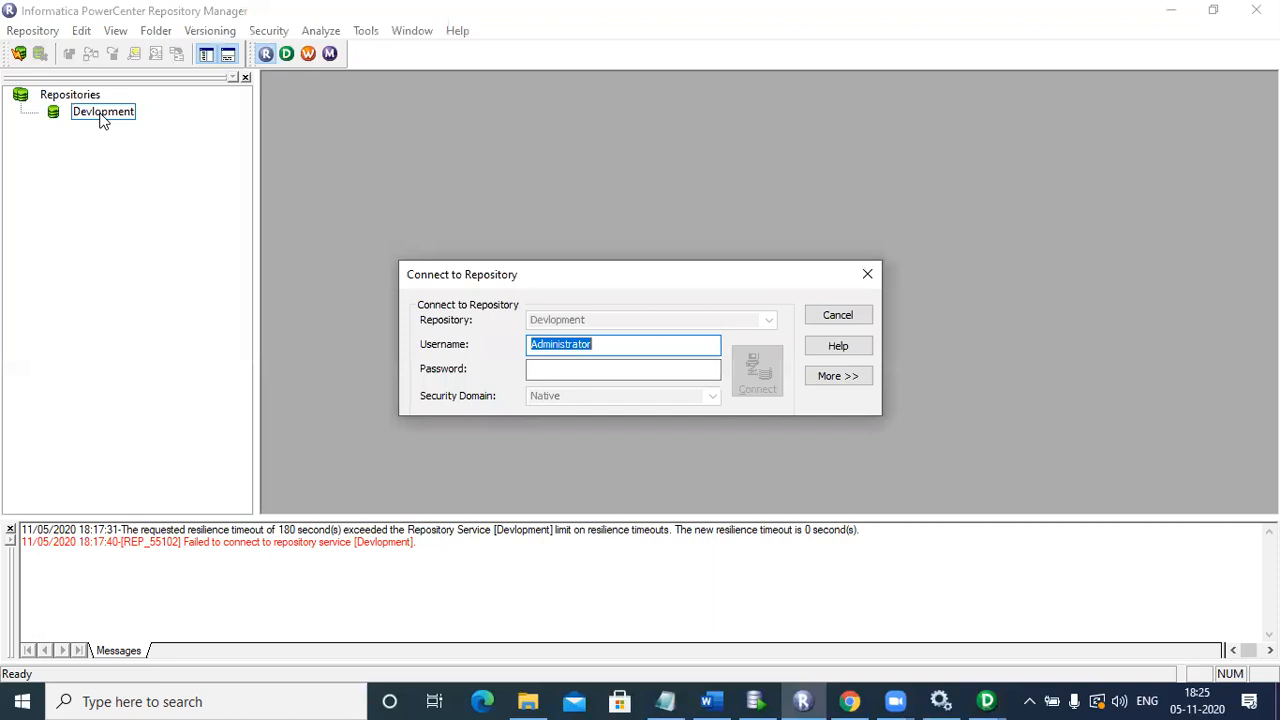
{"action": "type", "text": "nandu"}
{"action": "left_click", "coordinate": [591, 363]}
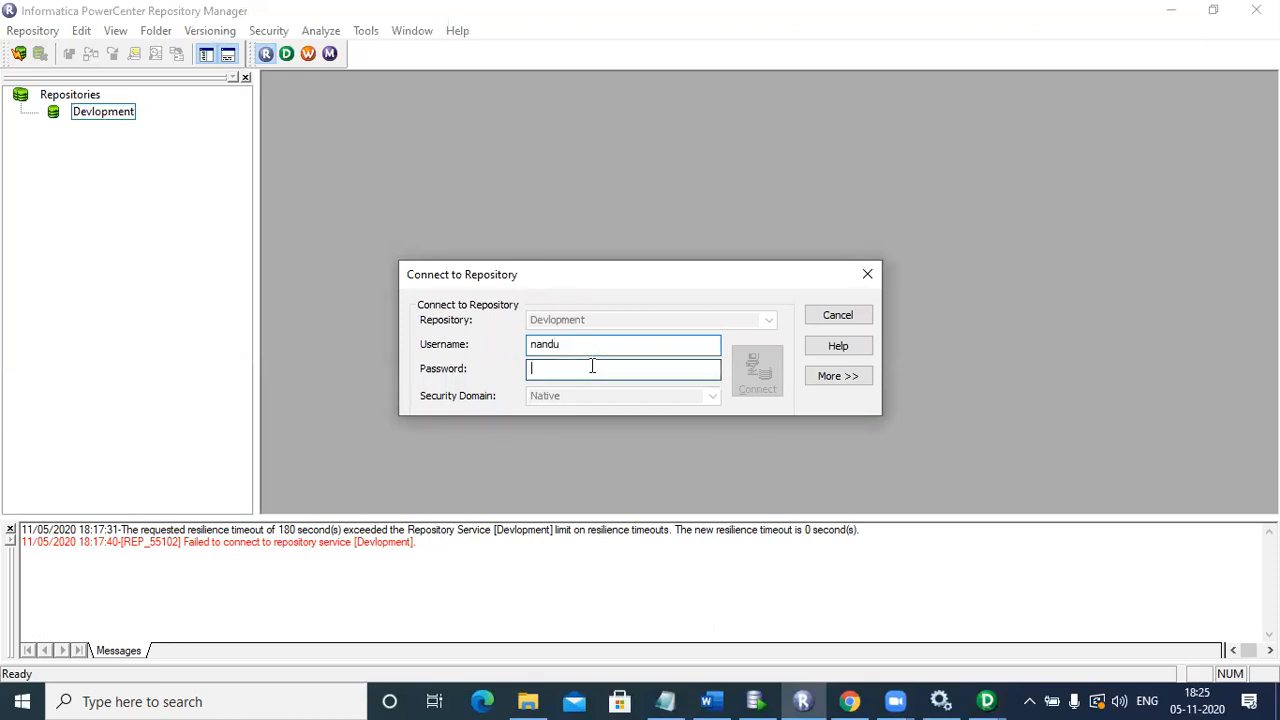
{"action": "type", "text": "•••••"}
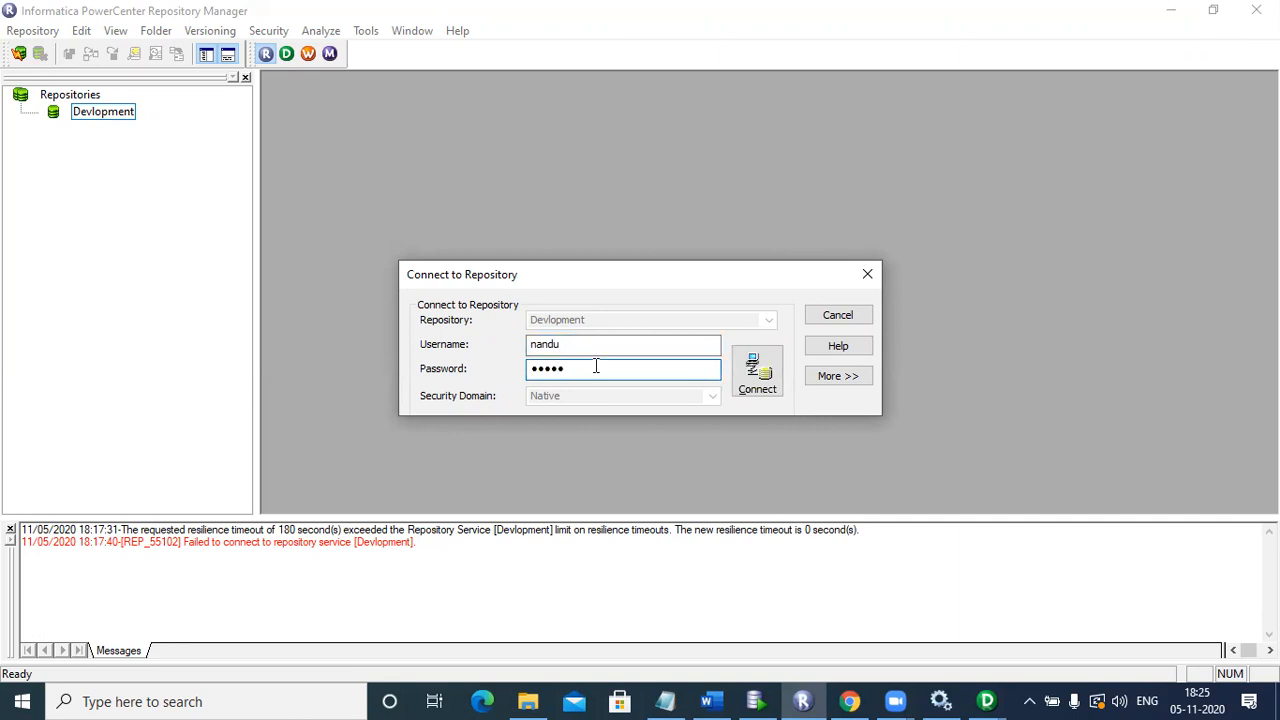
{"action": "left_click", "coordinate": [750, 374]}
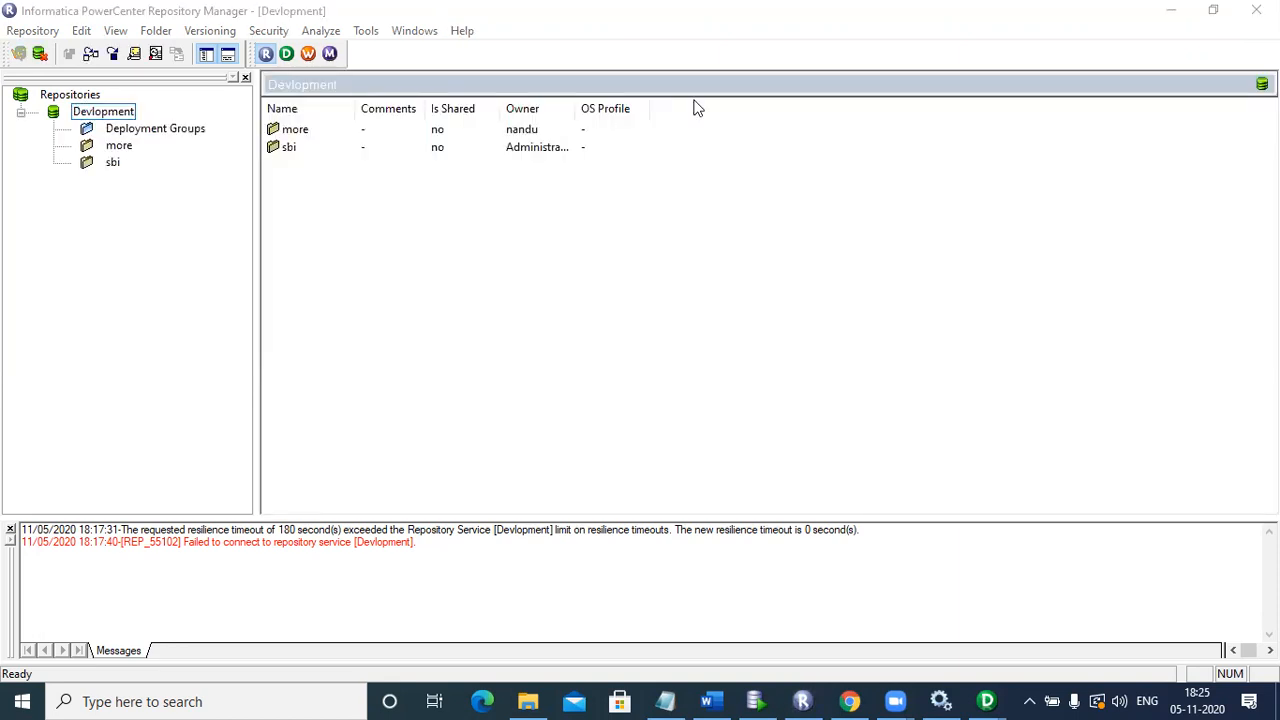
{"action": "left_click", "coordinate": [116, 162]}
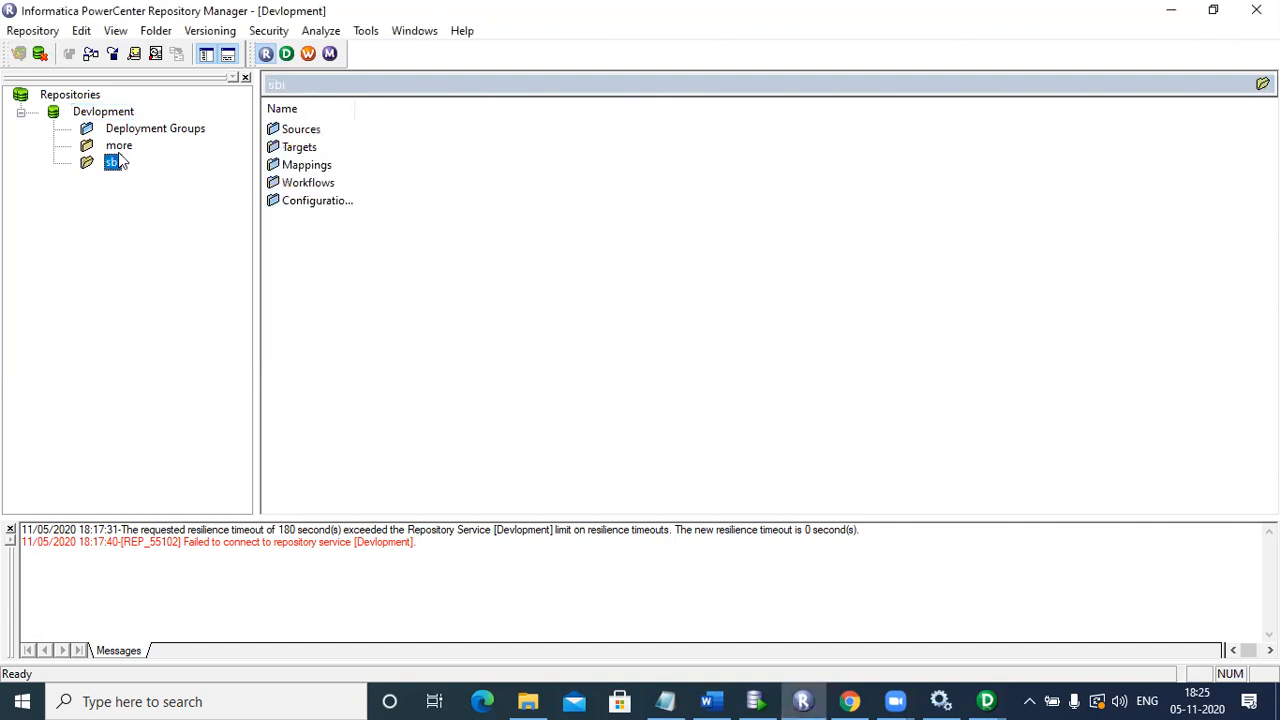
{"action": "left_click", "coordinate": [157, 31]}
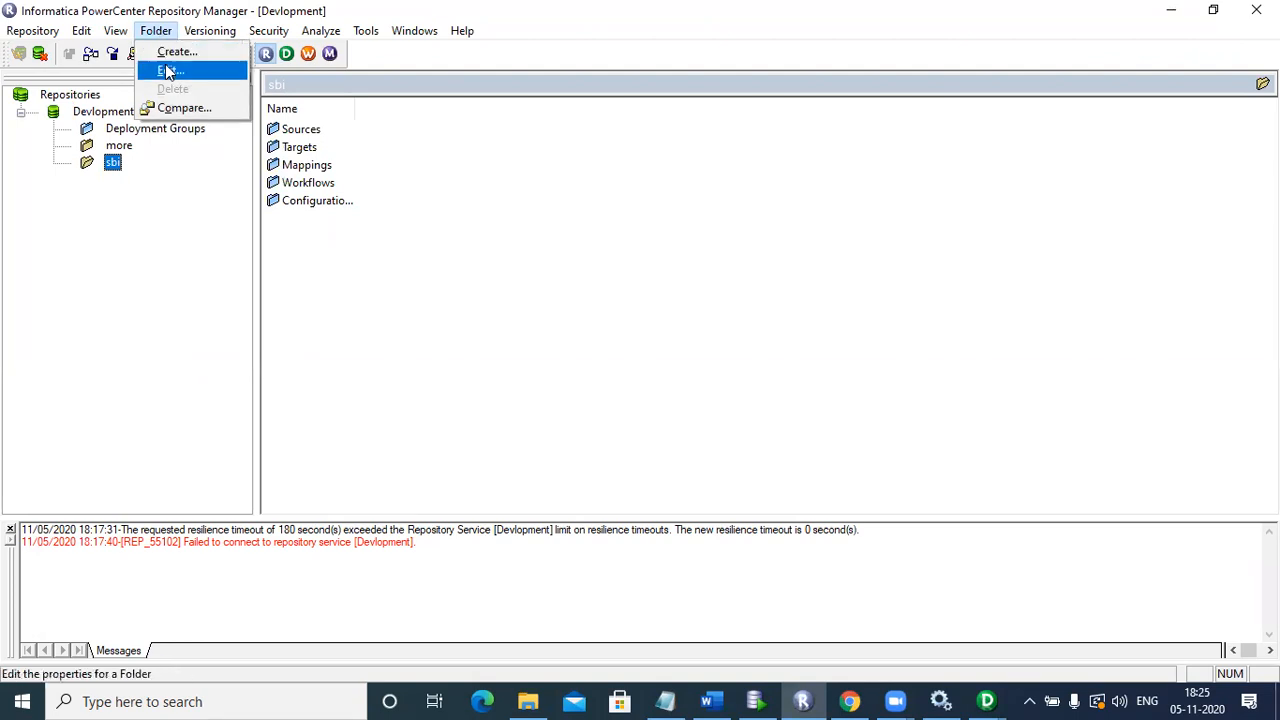
{"action": "left_click", "coordinate": [168, 71]}
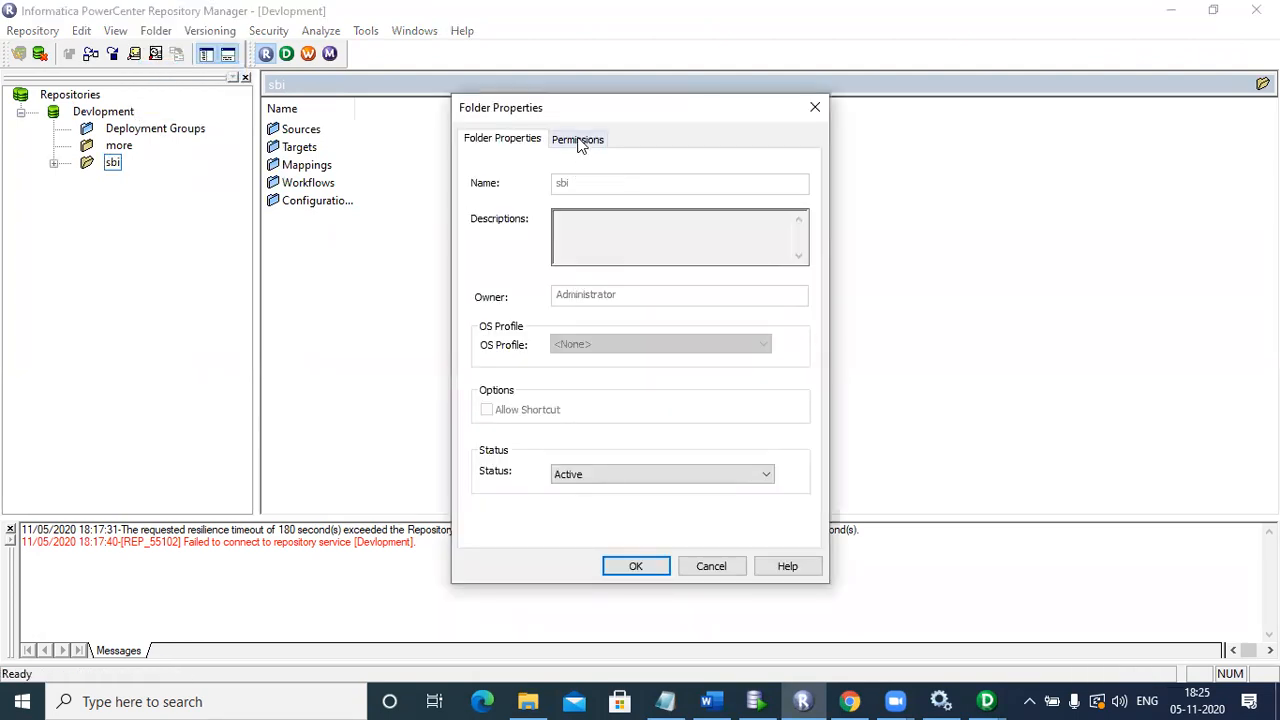
{"action": "left_click", "coordinate": [578, 139]}
{"action": "left_click", "coordinate": [621, 226]}
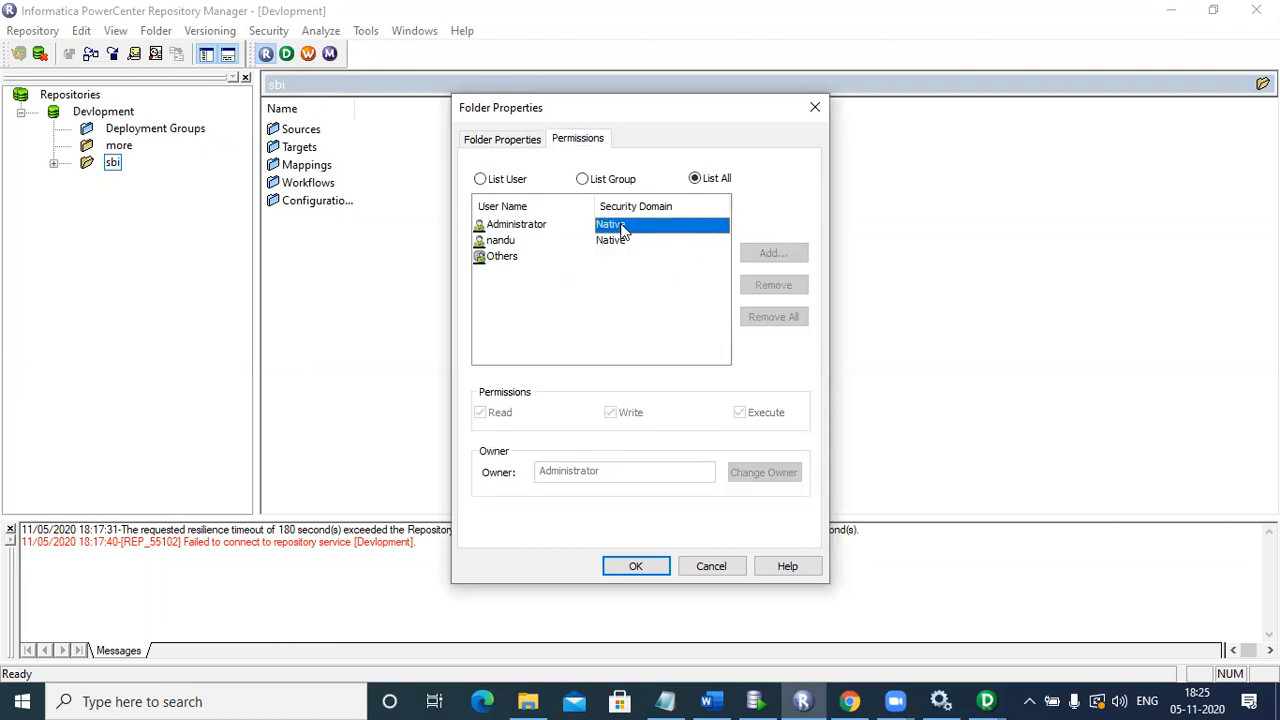
{"action": "left_click", "coordinate": [580, 248]}
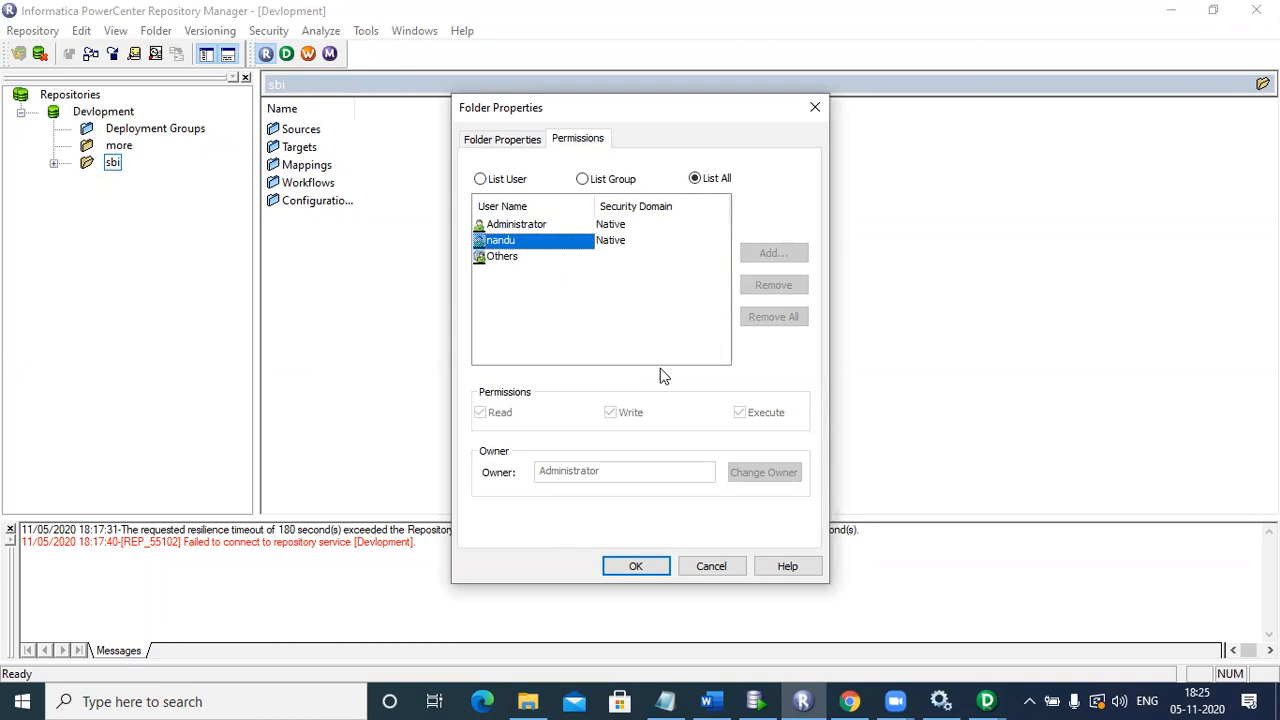
{"action": "left_click", "coordinate": [532, 223]}
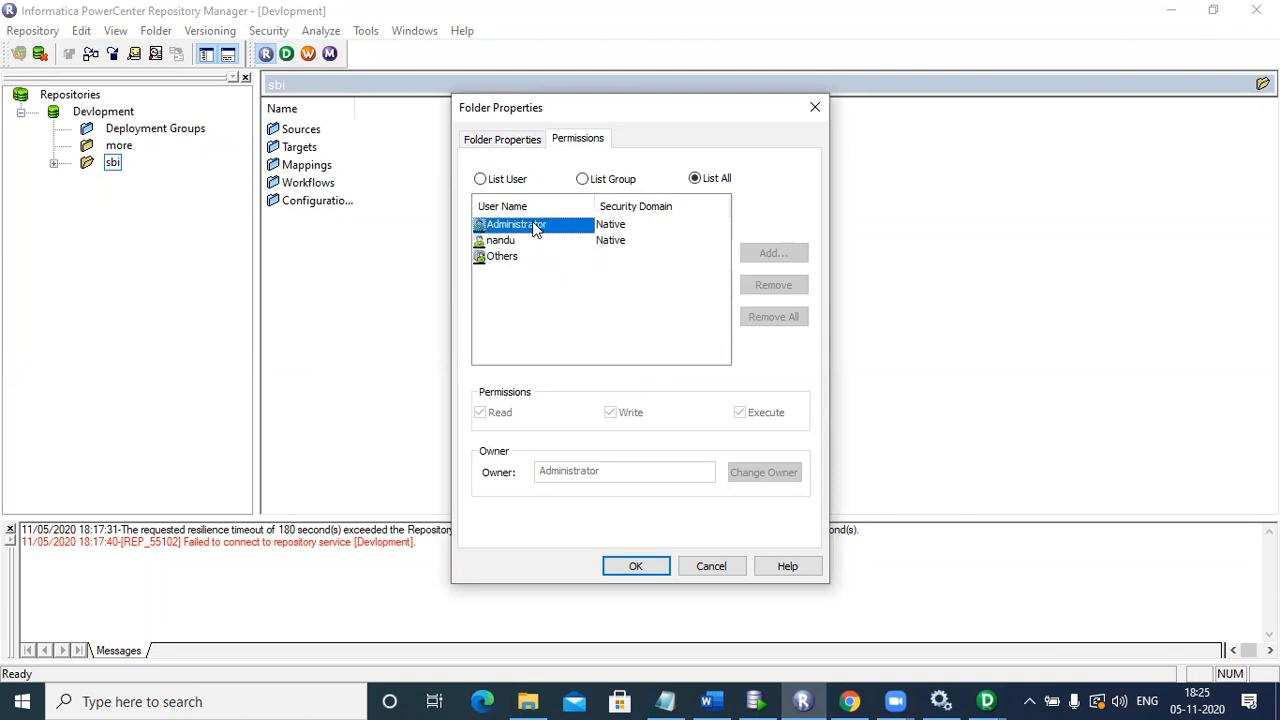
{"action": "left_click", "coordinate": [514, 257]}
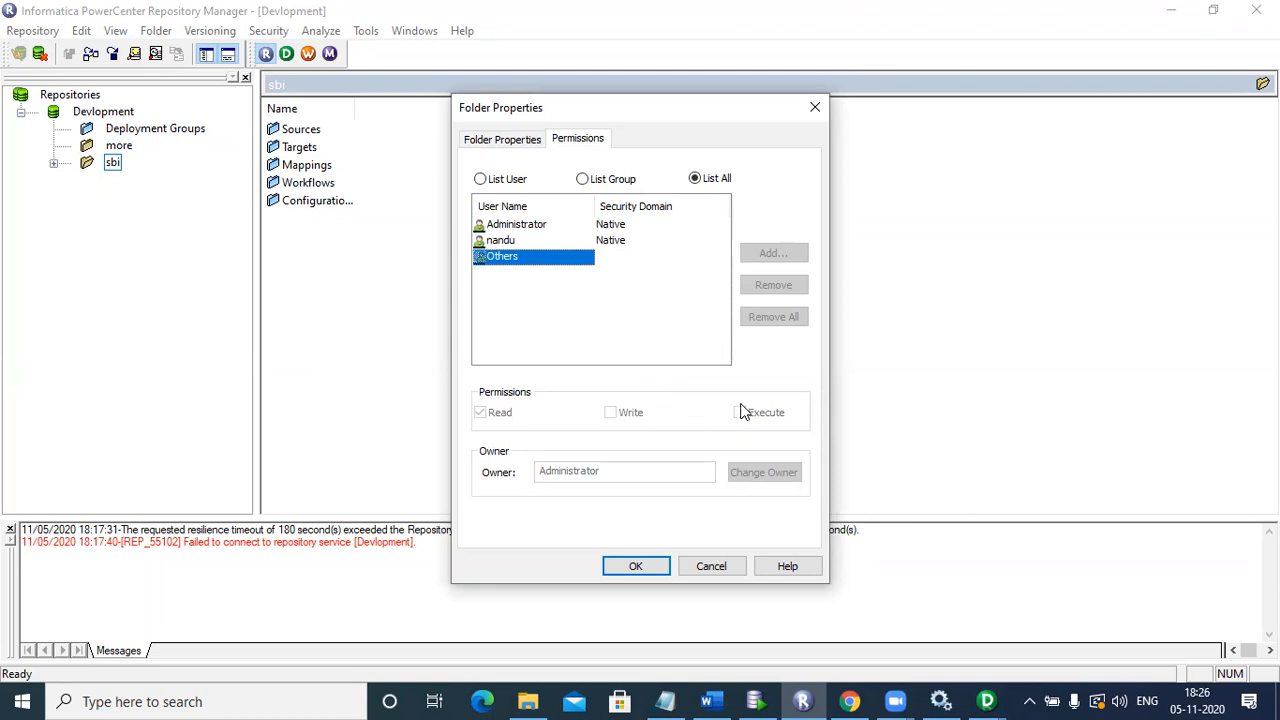
{"action": "left_click", "coordinate": [815, 110]}
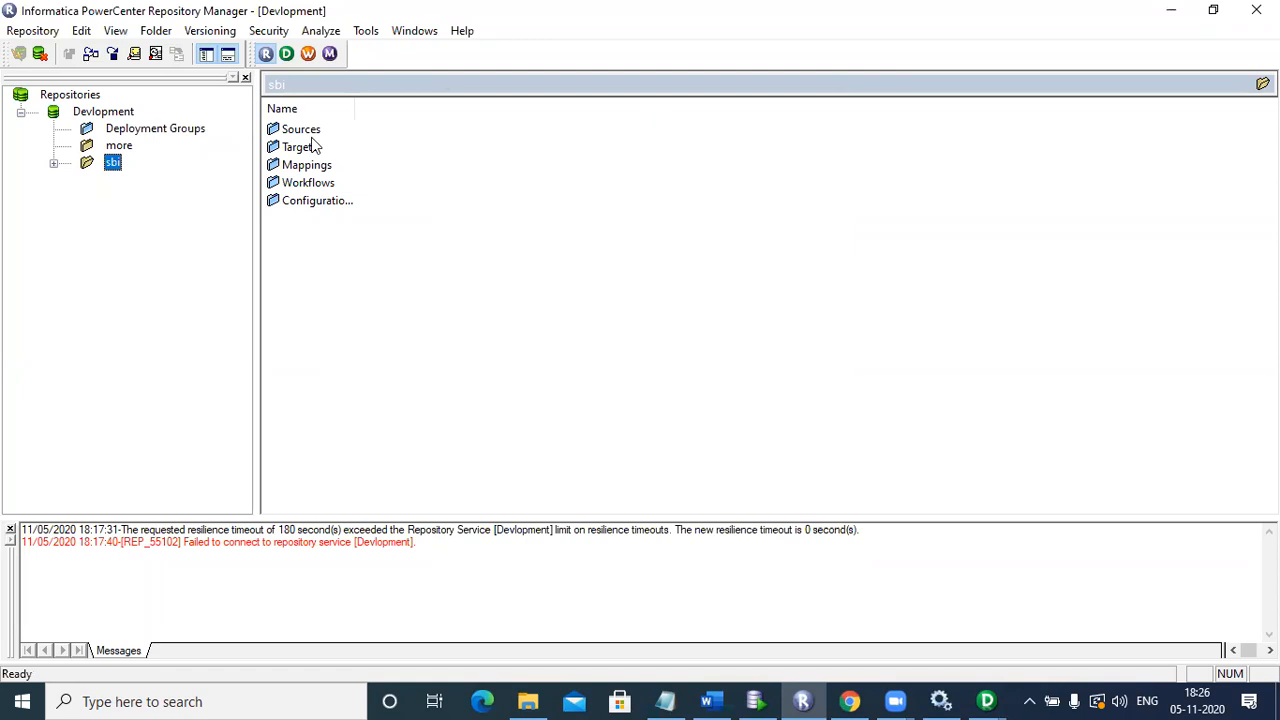
{"action": "left_click", "coordinate": [119, 130]}
Step: Disconnect the Devlopment repository node in the Repository Manager Navigator
{"action": "left_click", "coordinate": [117, 113]}
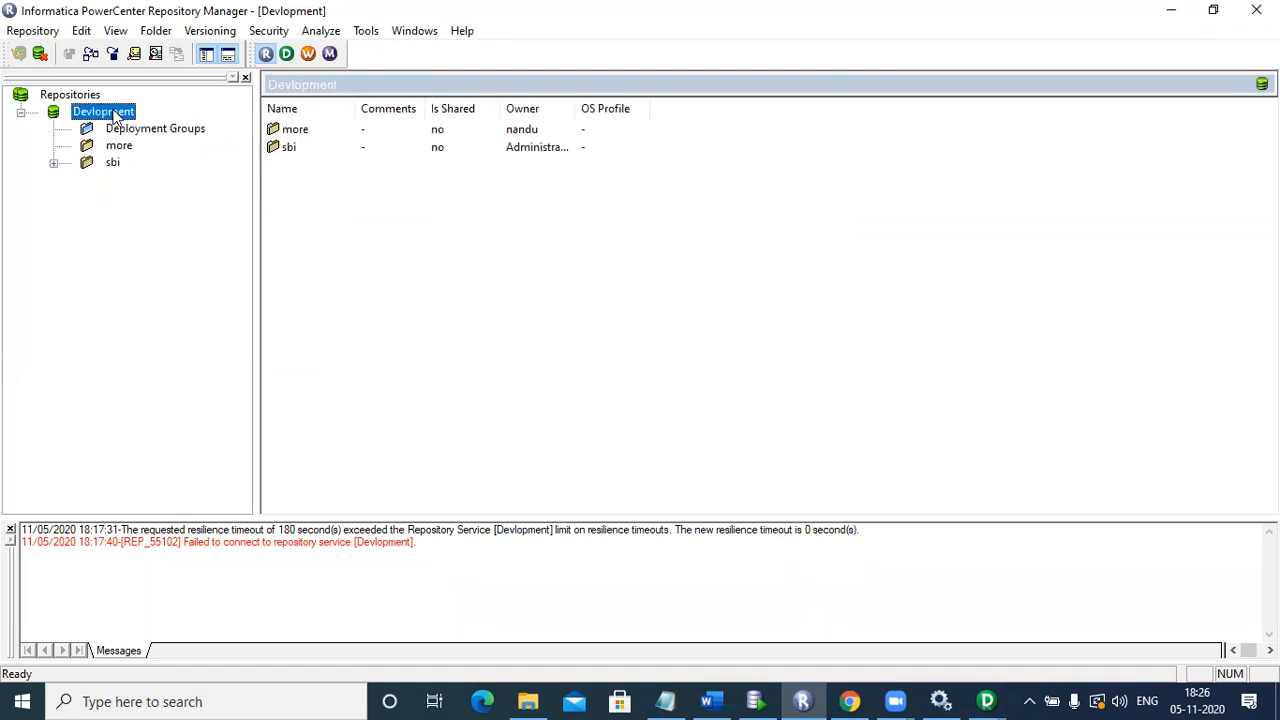
{"action": "right_click", "coordinate": [117, 114]}
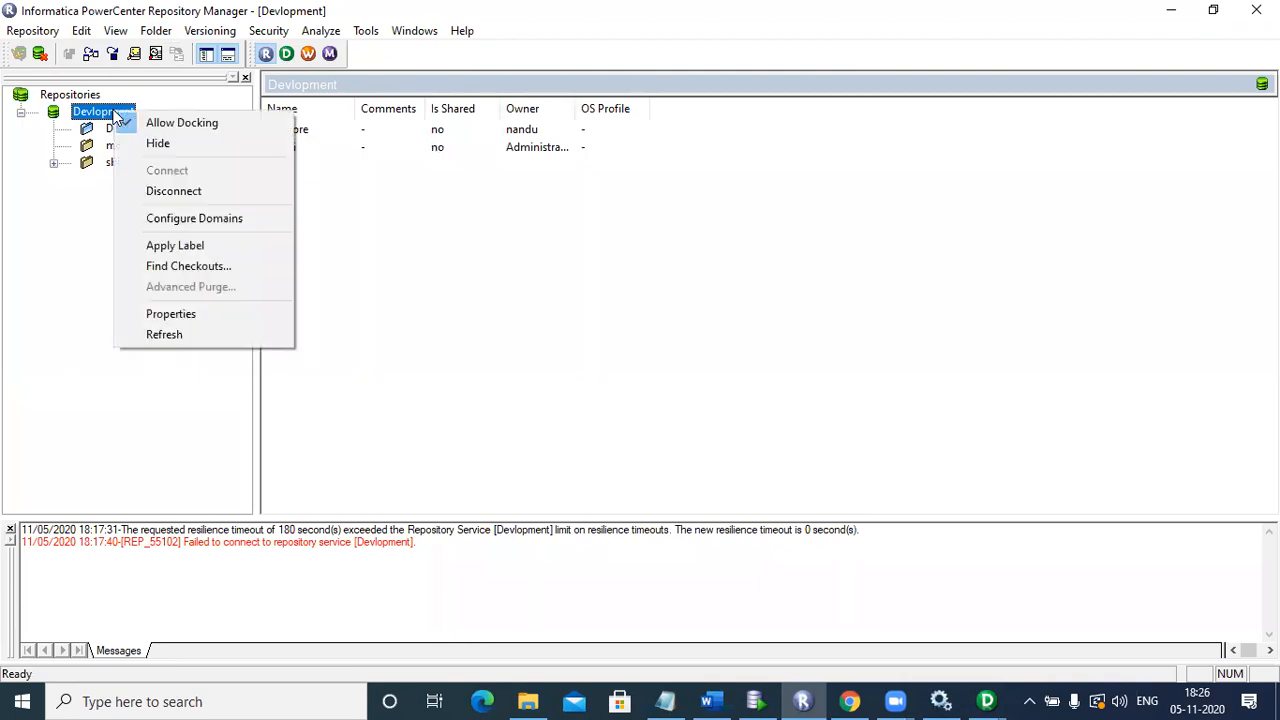
{"action": "left_click", "coordinate": [153, 196]}
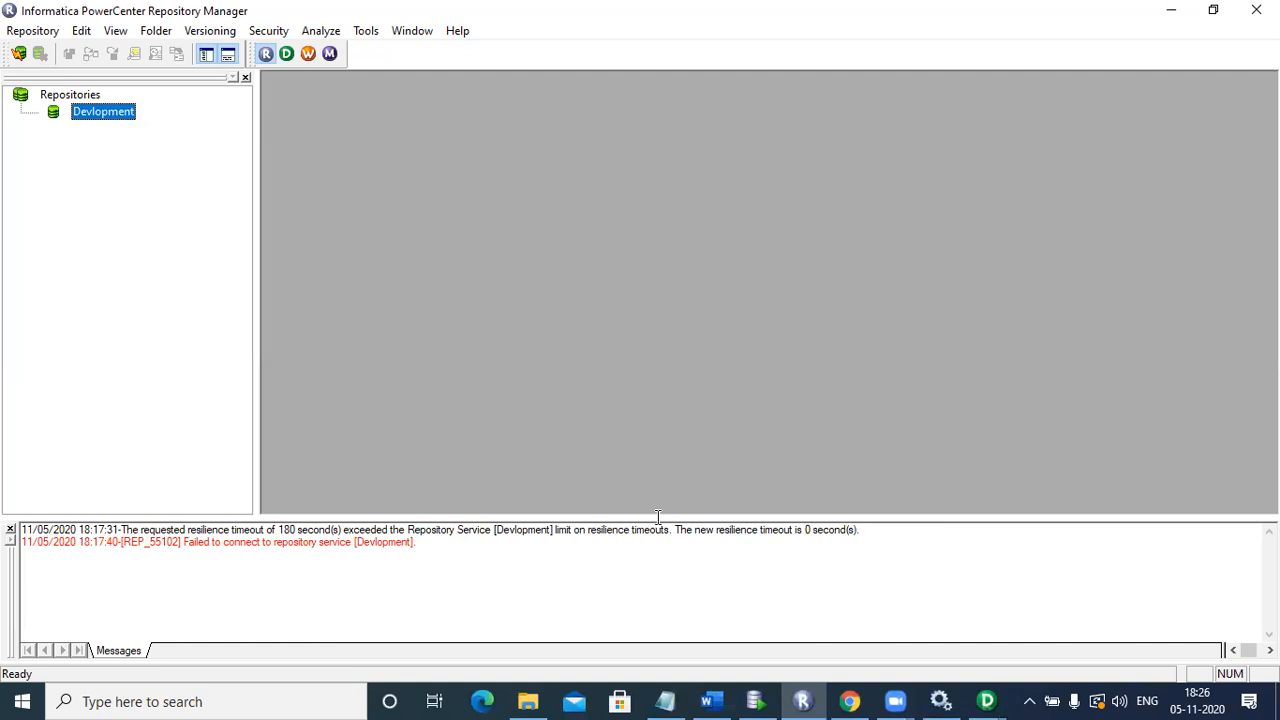
Step: Reconnect to Devlopment with the Administrator user name and its password
{"action": "double_click", "coordinate": [104, 112]}
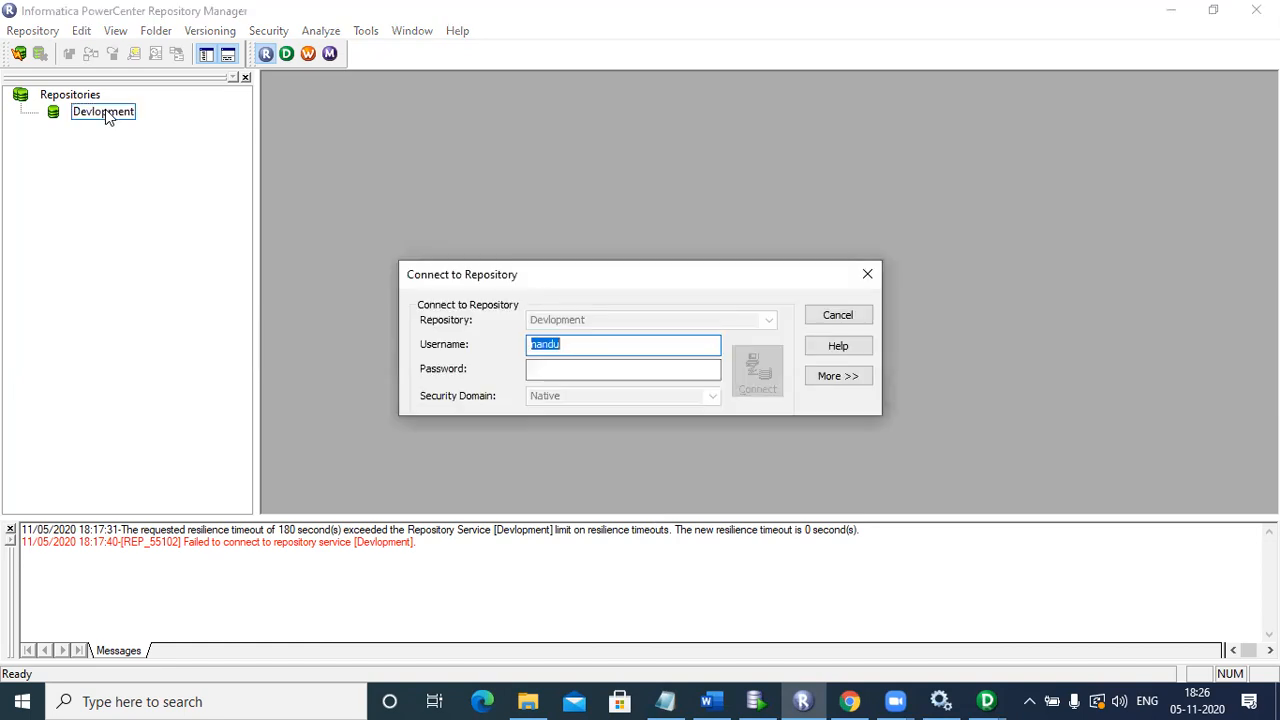
{"action": "type", "text": "Administrator"}
{"action": "left_click", "coordinate": [660, 375]}
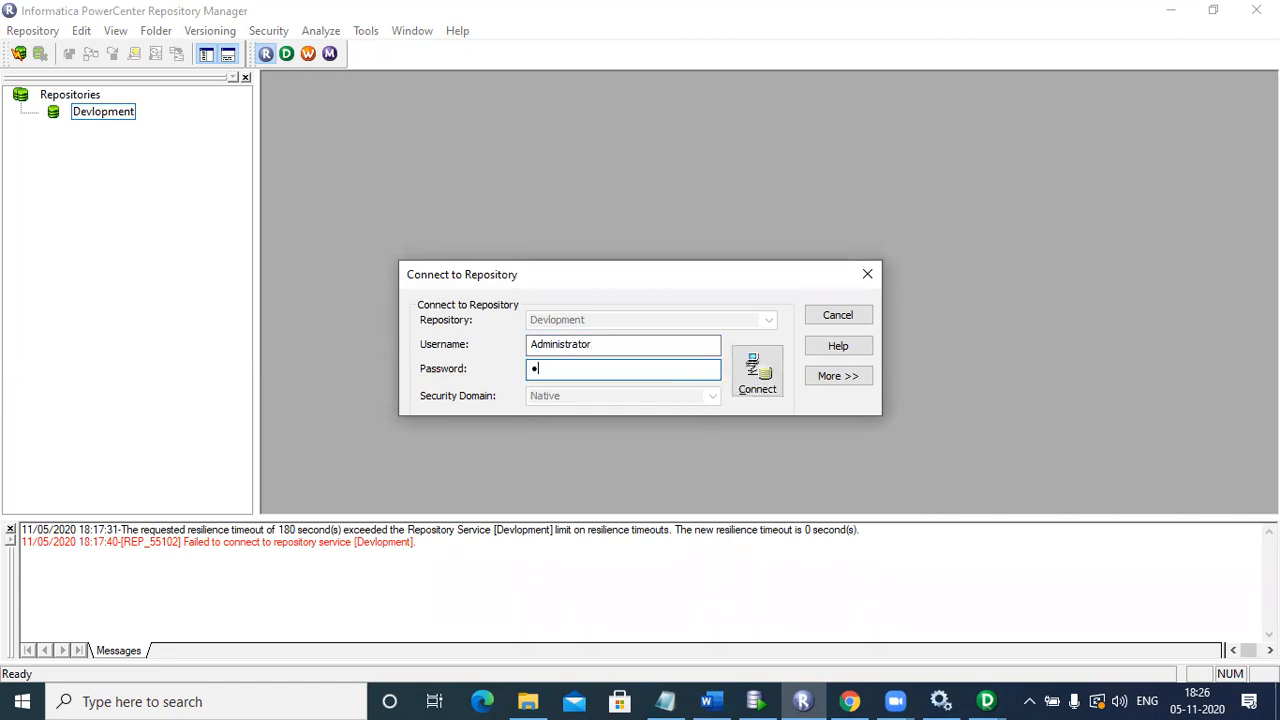
{"action": "left_click", "coordinate": [752, 372]}
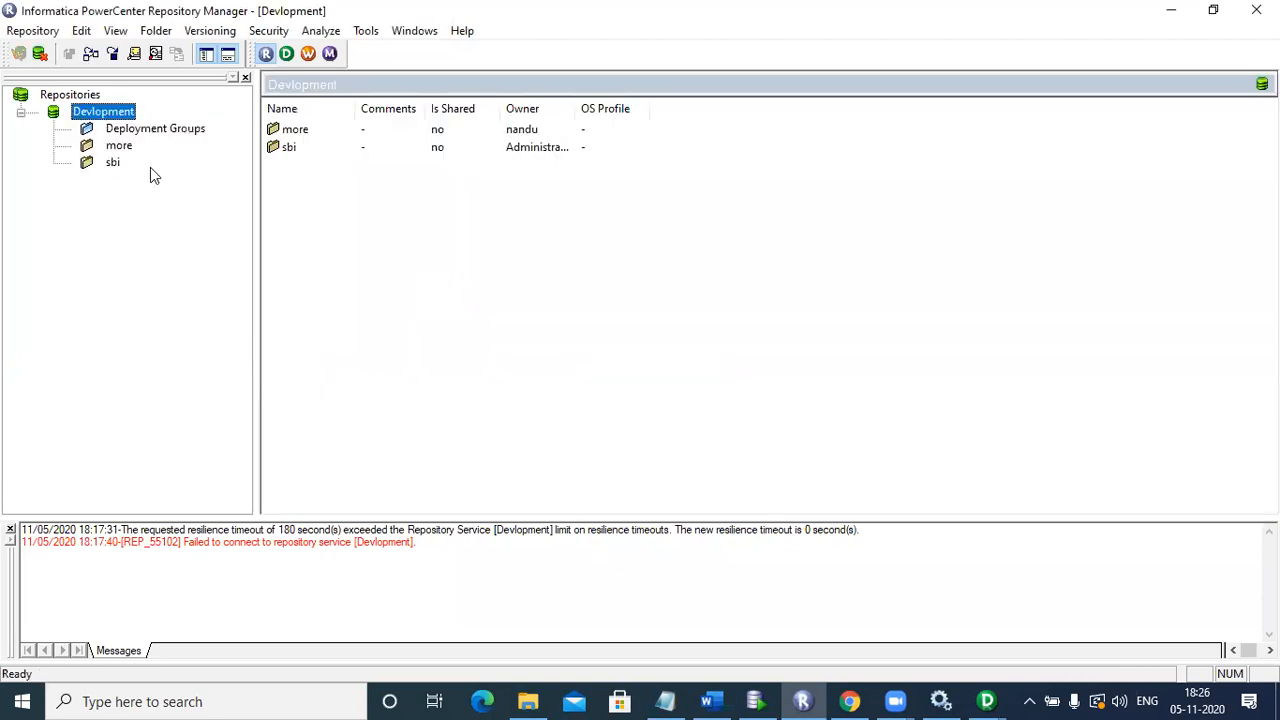
Step: Via Folder > Edit, grant Others Write and Execute on sbi alongside Read, and confirm the change
{"action": "left_click", "coordinate": [114, 163]}
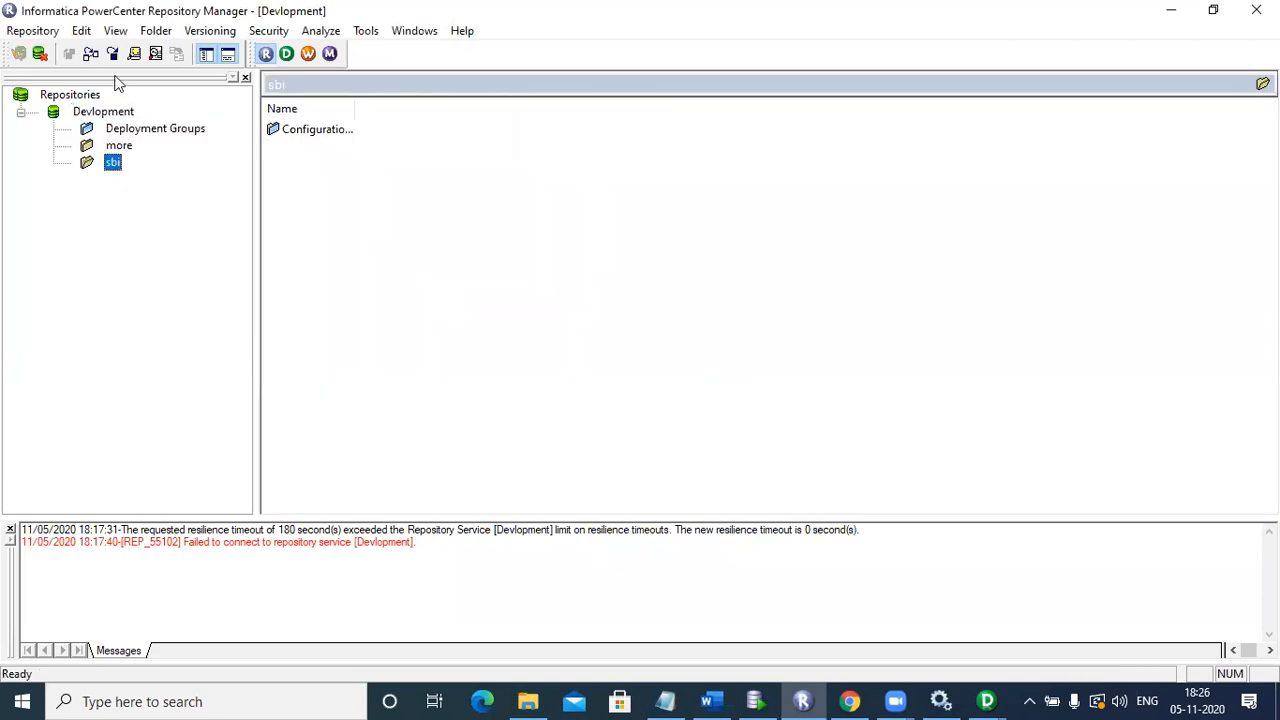
{"action": "left_click", "coordinate": [155, 31]}
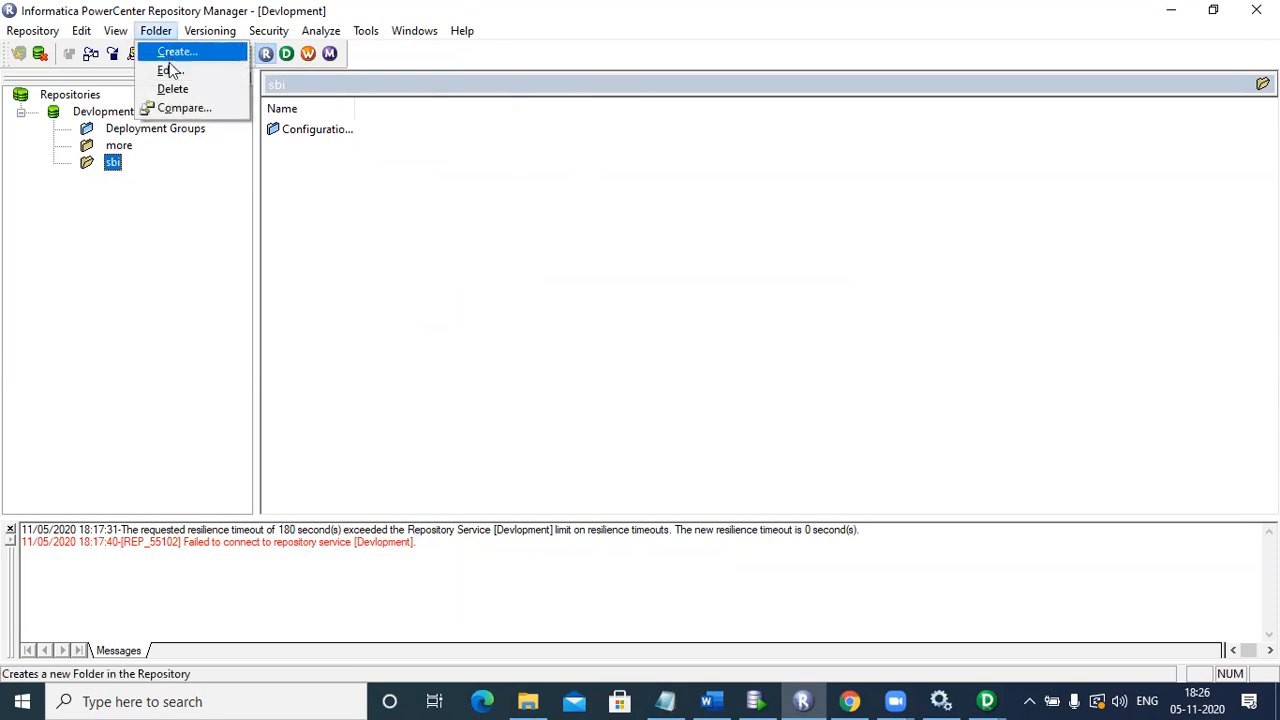
{"action": "left_click", "coordinate": [168, 69]}
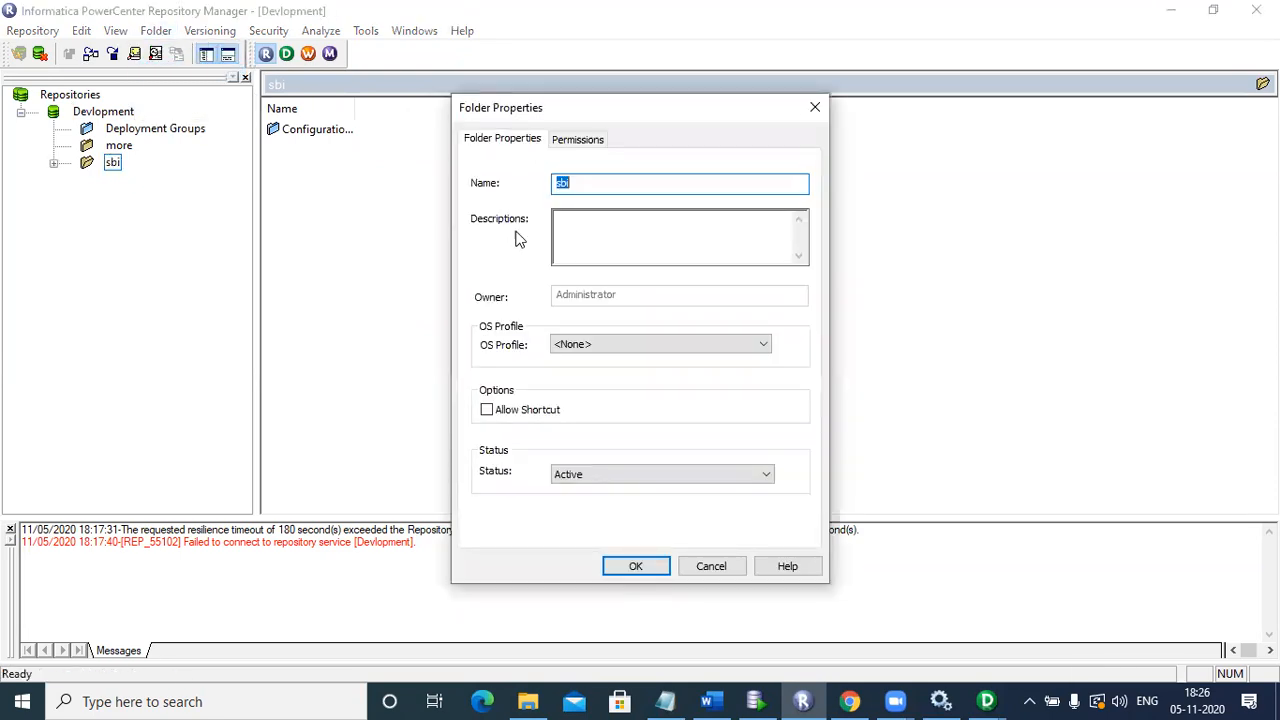
{"action": "left_click", "coordinate": [576, 143]}
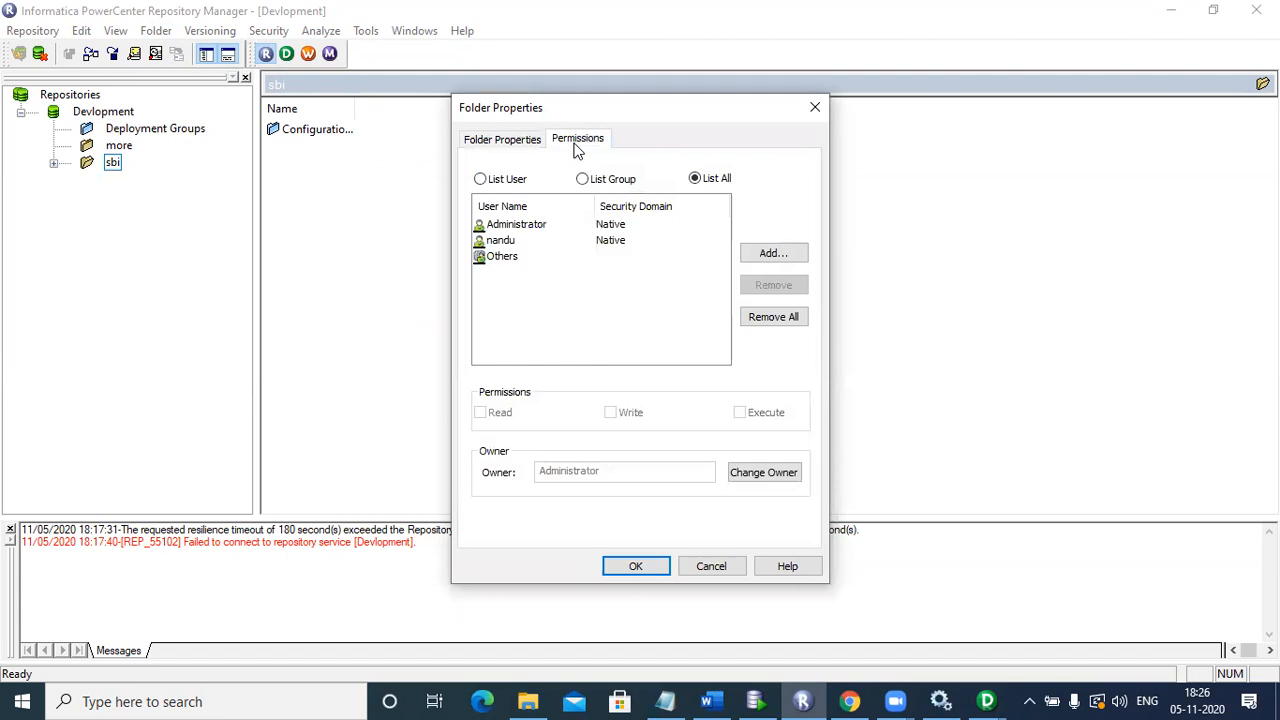
{"action": "left_click", "coordinate": [526, 228]}
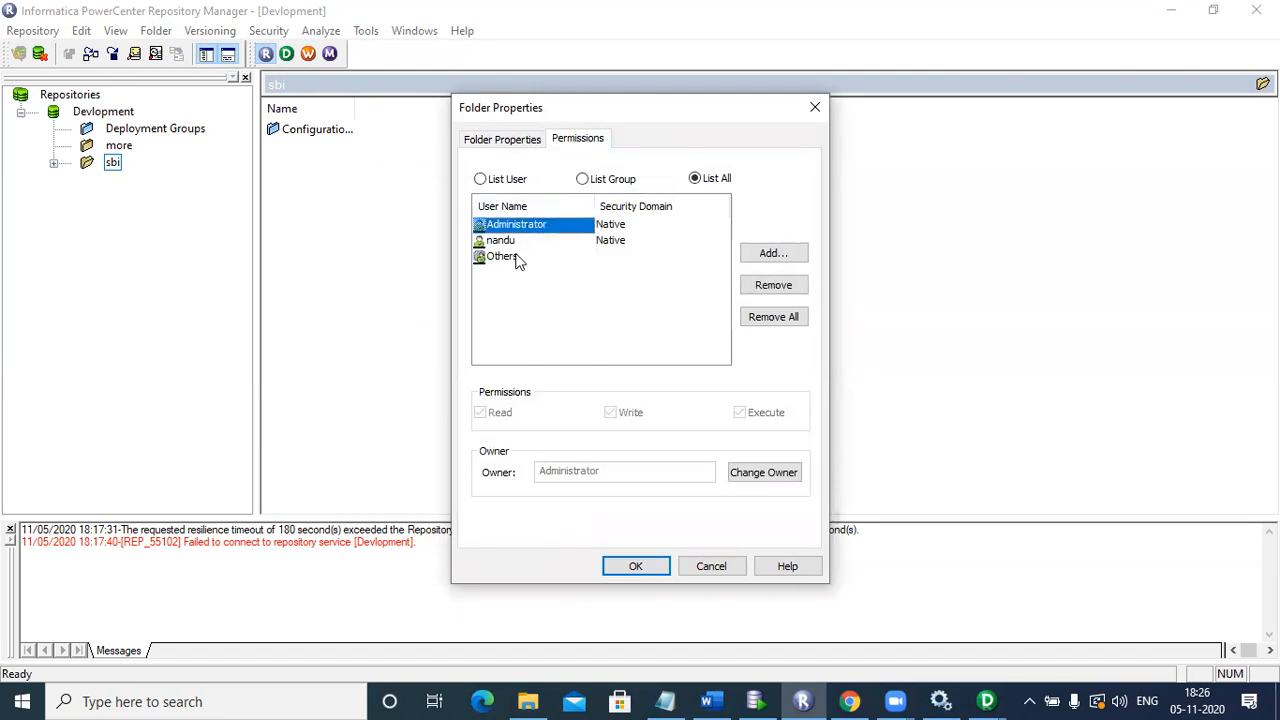
{"action": "left_click", "coordinate": [515, 258]}
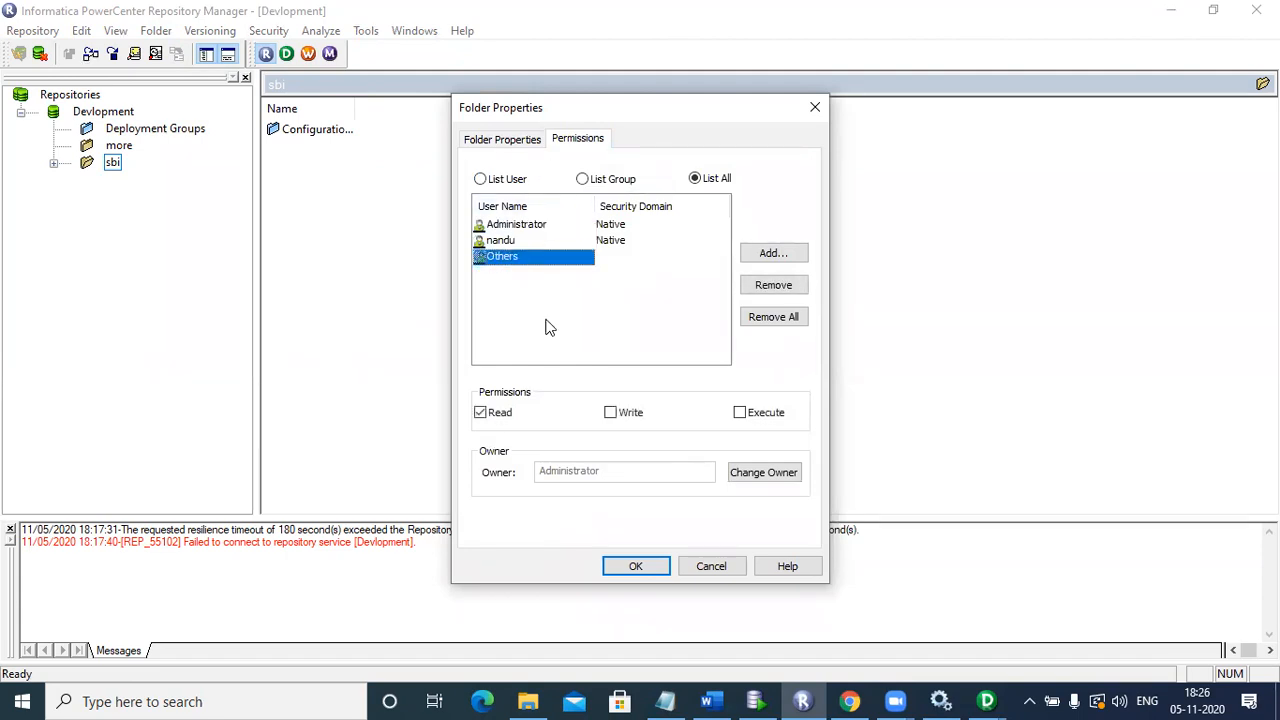
{"action": "left_click", "coordinate": [611, 414]}
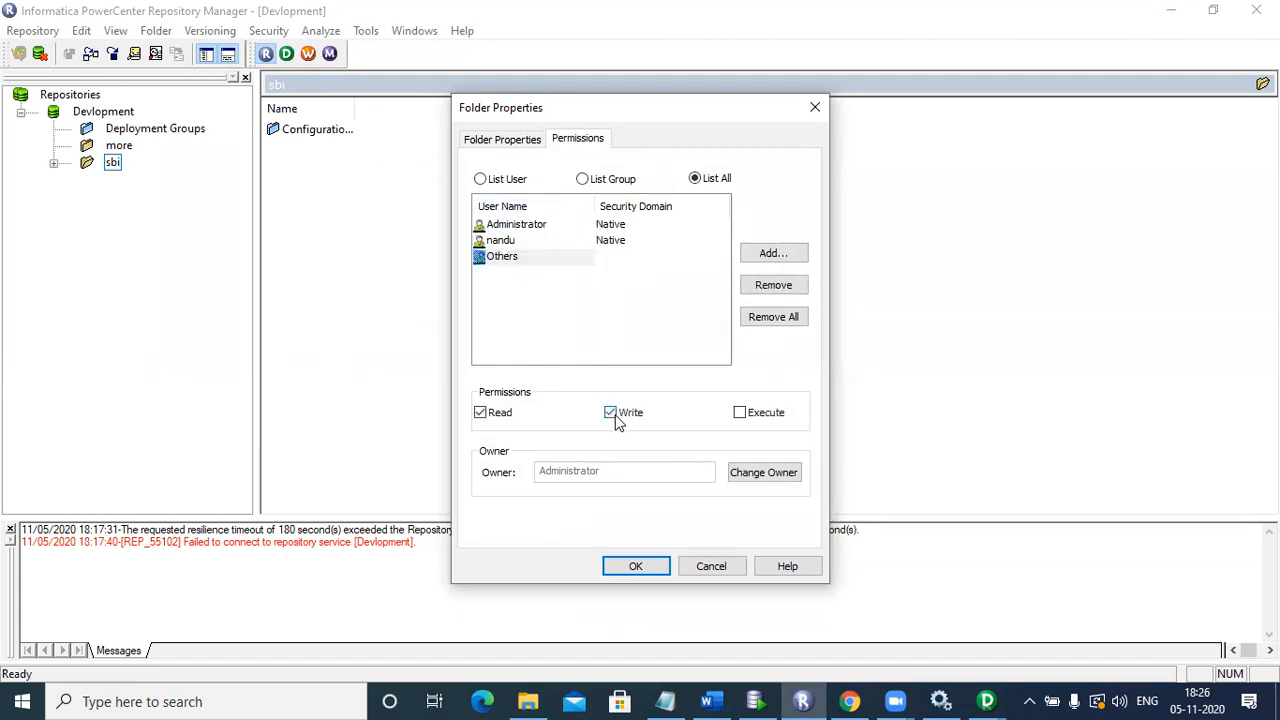
{"action": "left_click", "coordinate": [740, 413]}
{"action": "left_click", "coordinate": [651, 567]}
{"action": "left_click", "coordinate": [736, 391]}
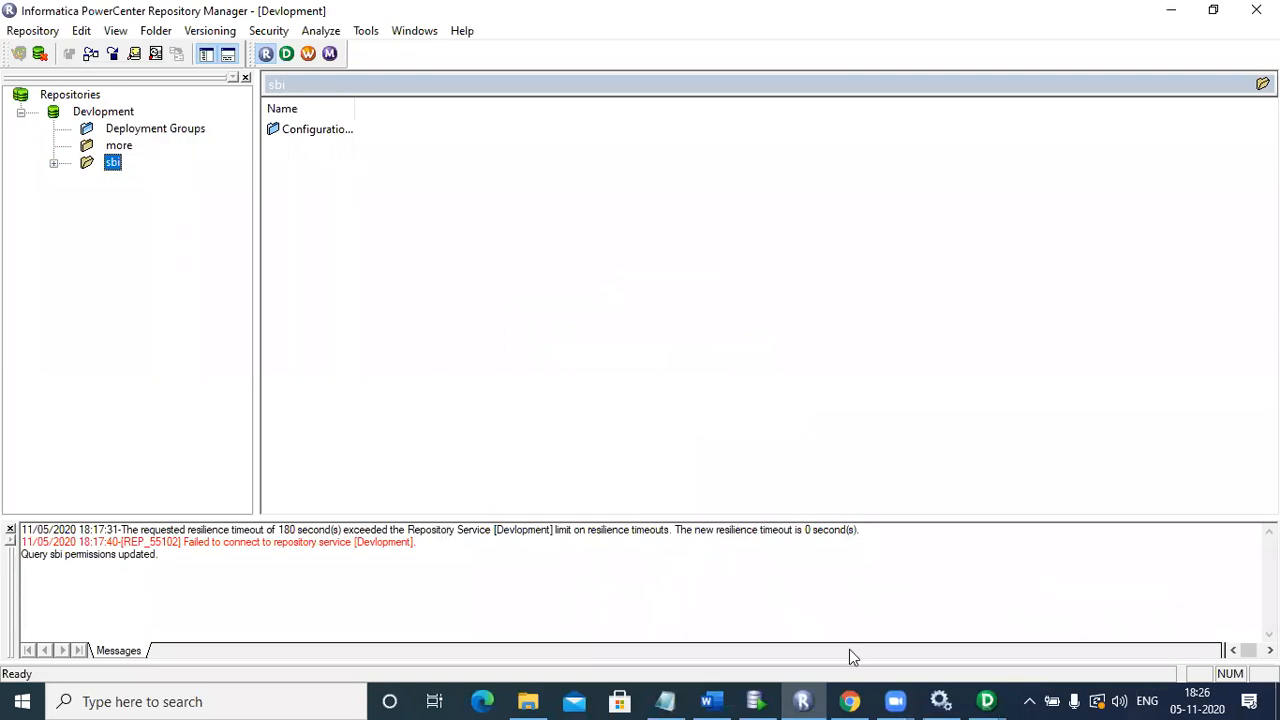
Step: Switch to the Start Page Designer window and connect it to Devlopment with the administrator password
{"action": "left_click", "coordinate": [975, 700]}
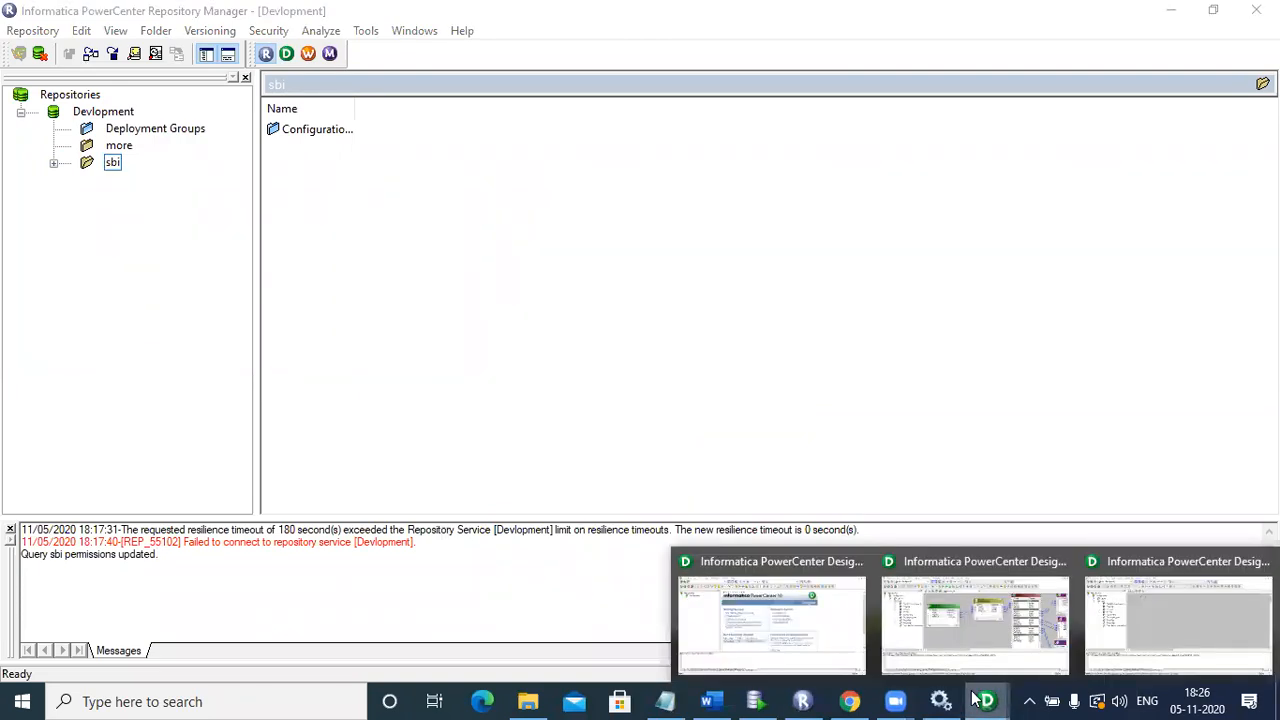
{"action": "left_click", "coordinate": [971, 628]}
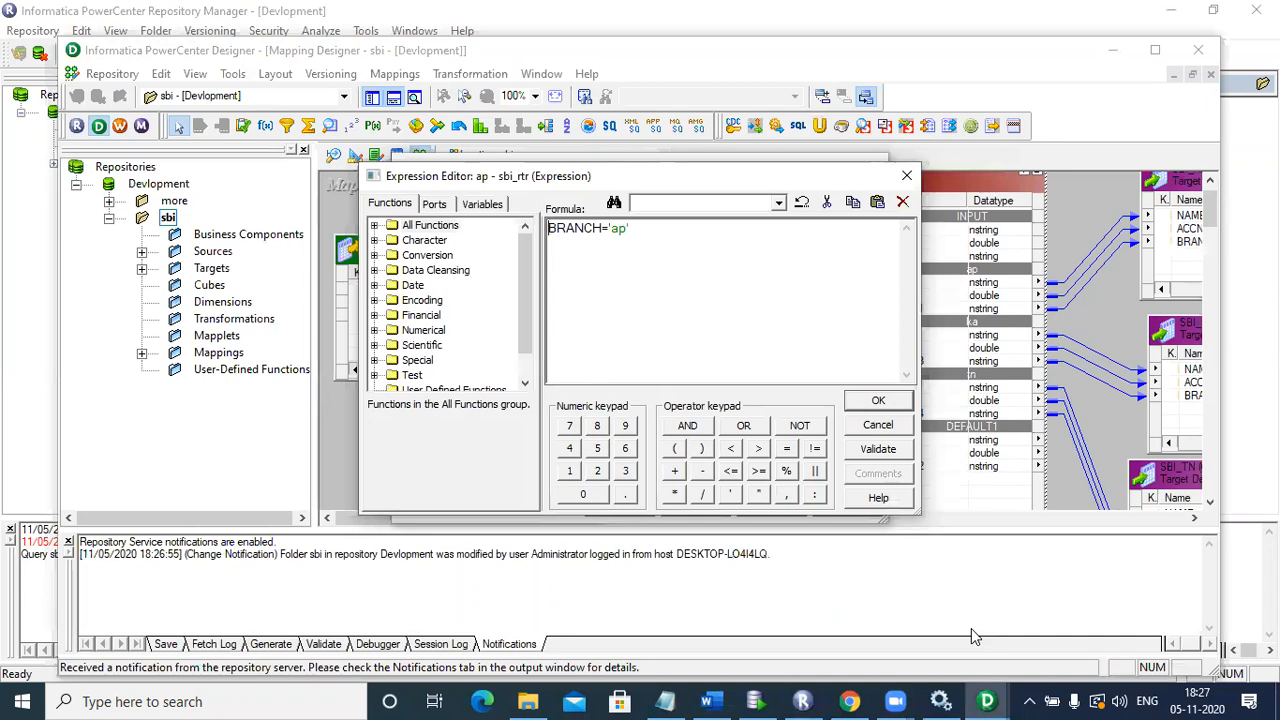
{"action": "left_click", "coordinate": [988, 698]}
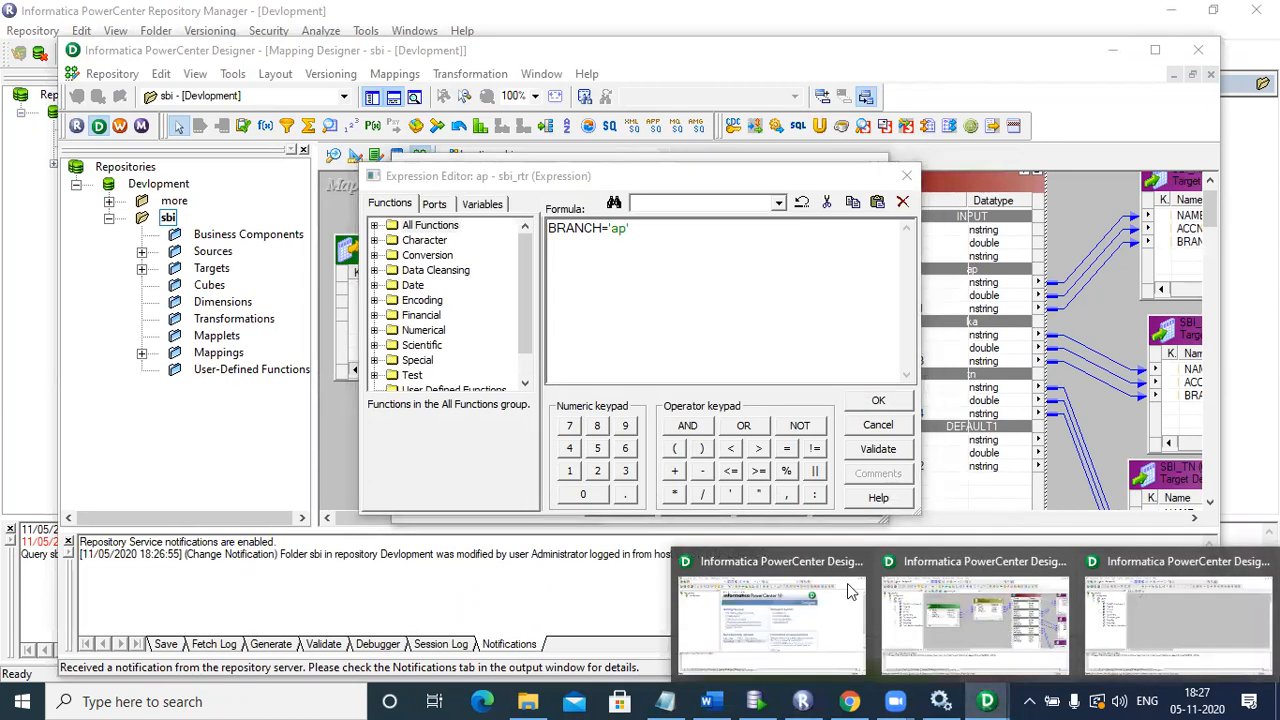
{"action": "left_click", "coordinate": [770, 608]}
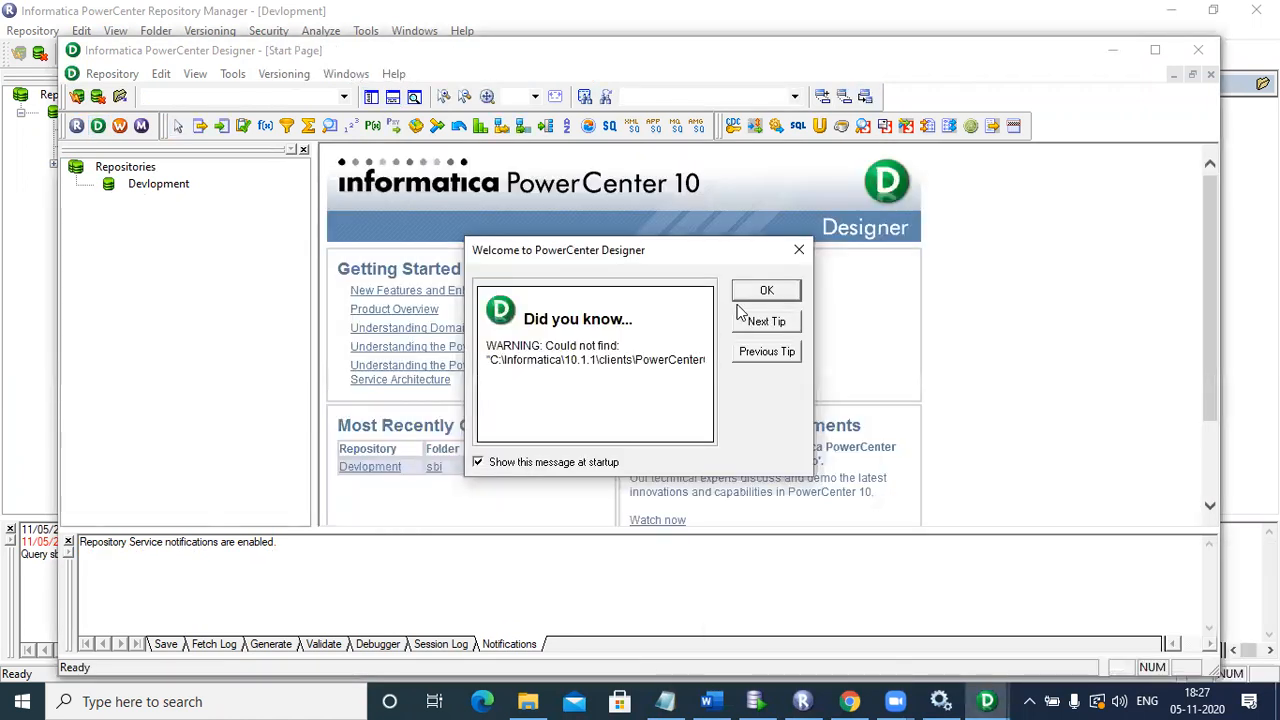
{"action": "left_click", "coordinate": [770, 290]}
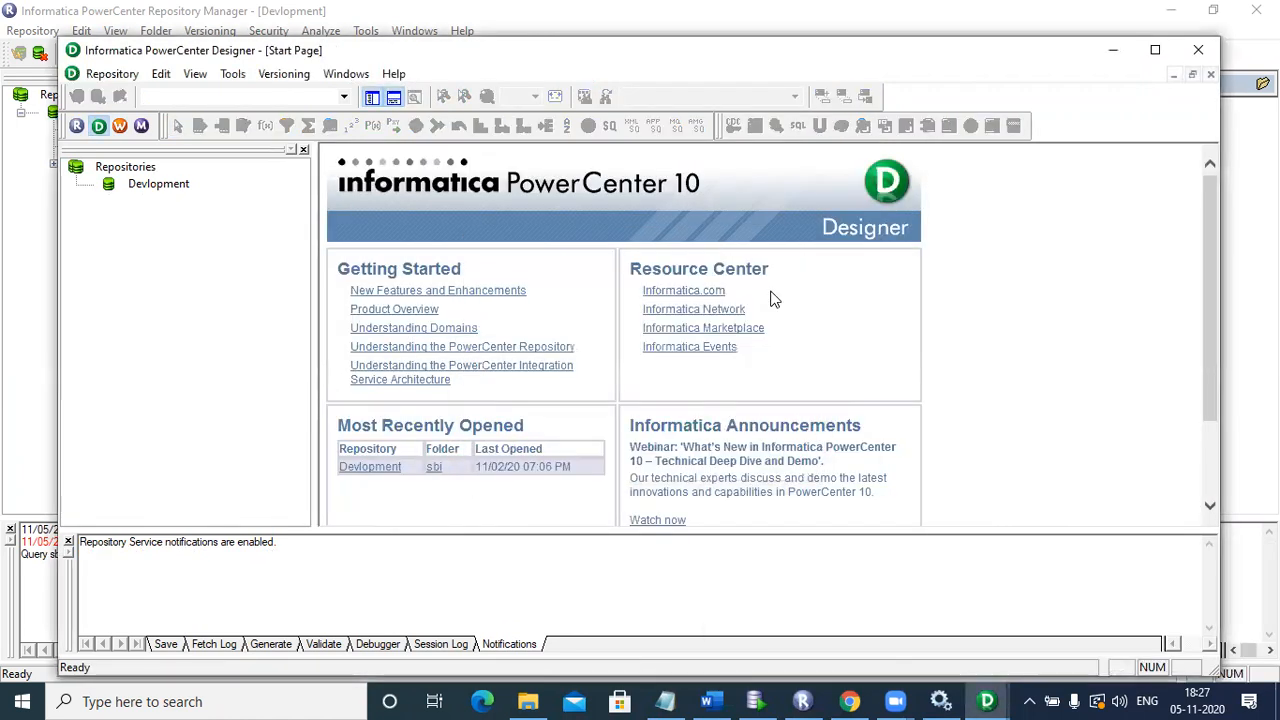
{"action": "double_click", "coordinate": [168, 184]}
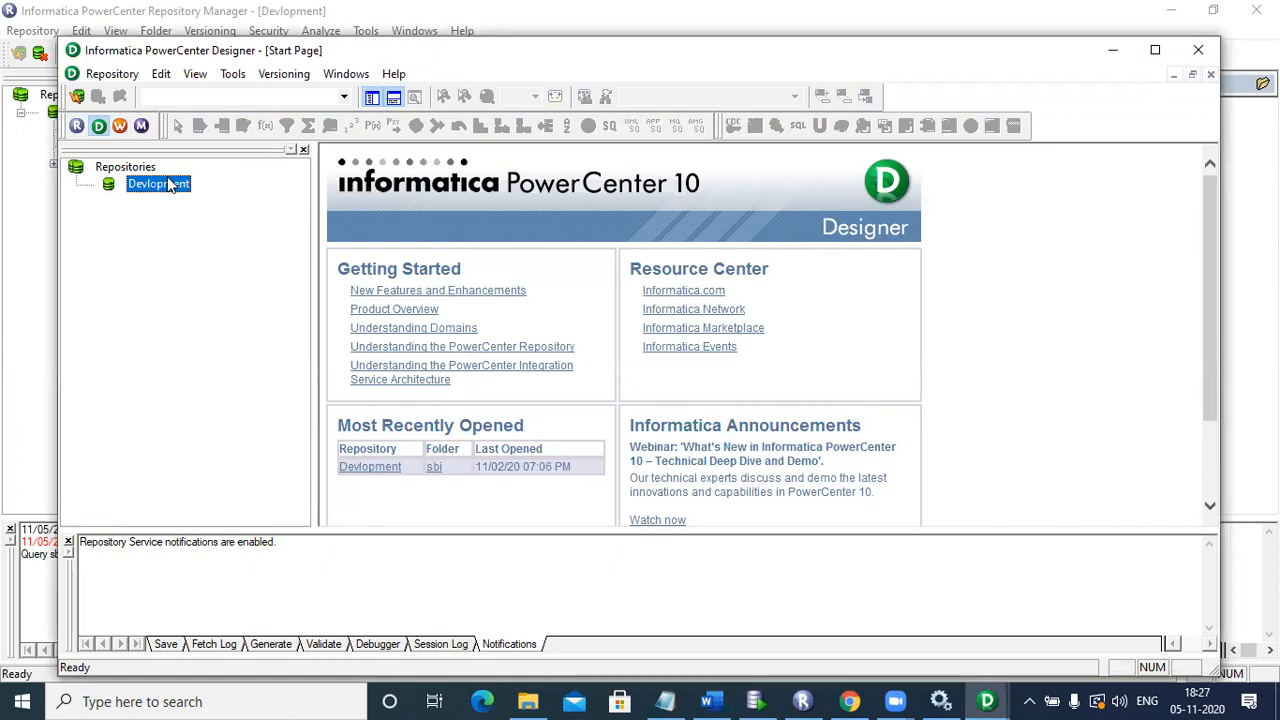
{"action": "left_click", "coordinate": [564, 386]}
{"action": "type", "text": "****"}
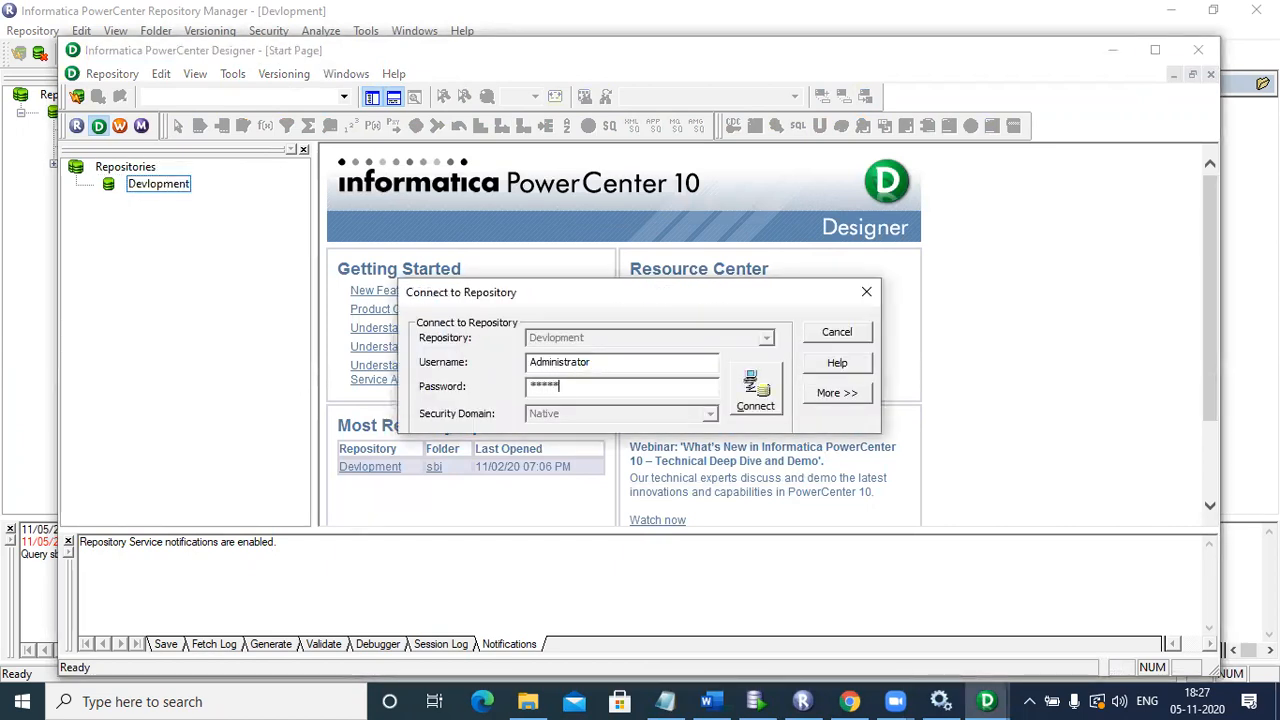
{"action": "left_click", "coordinate": [757, 393]}
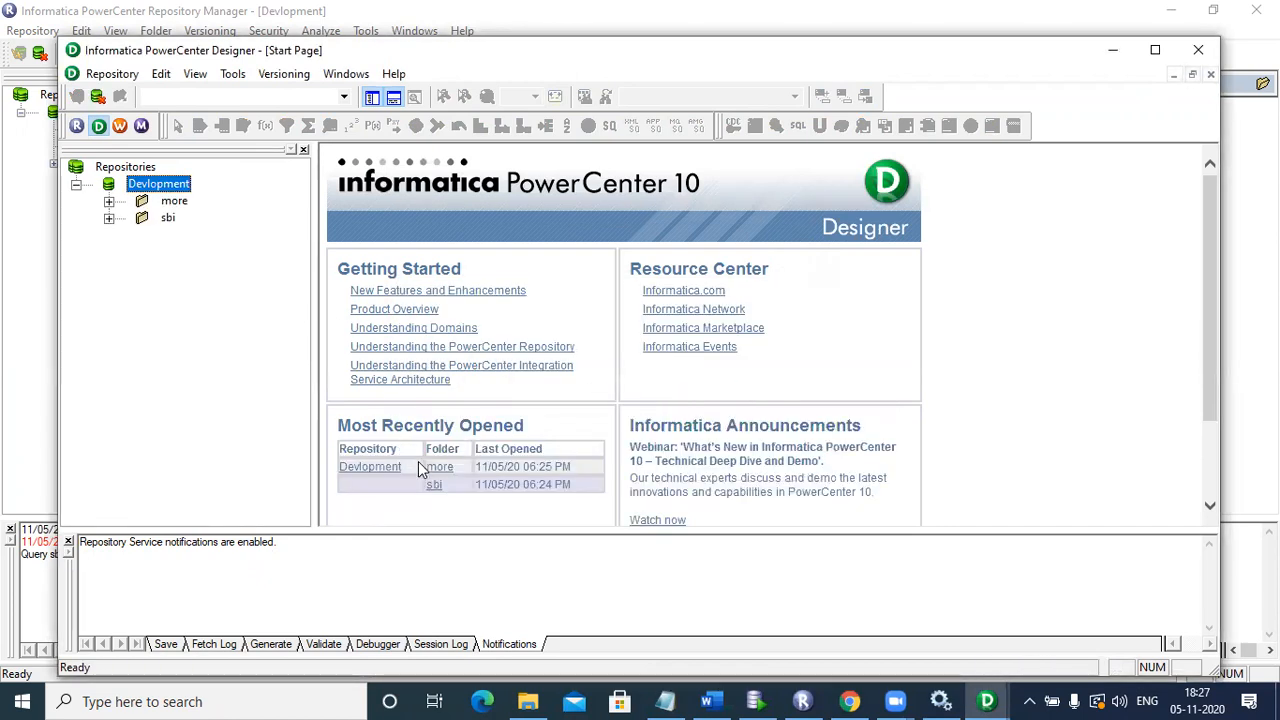
Step: Open the sbi folder's Mappings node, then return to the Mapping Designer window
{"action": "left_click", "coordinate": [434, 485]}
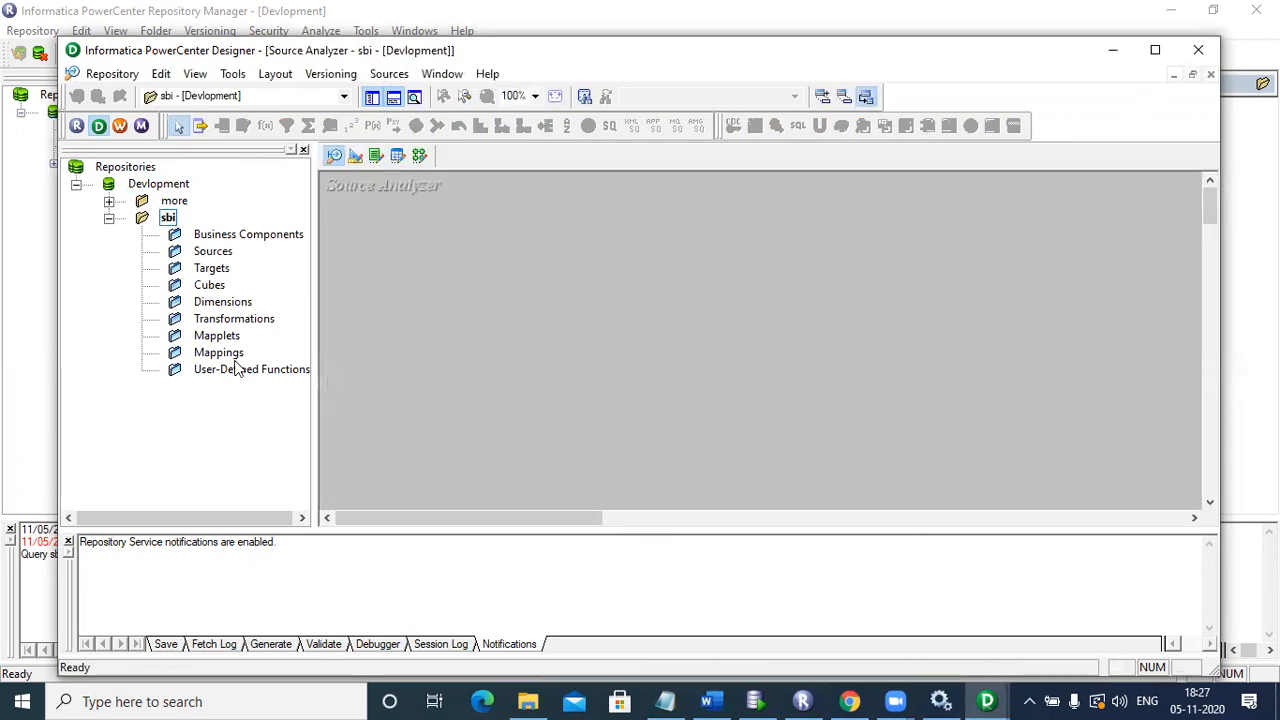
{"action": "left_click", "coordinate": [237, 369]}
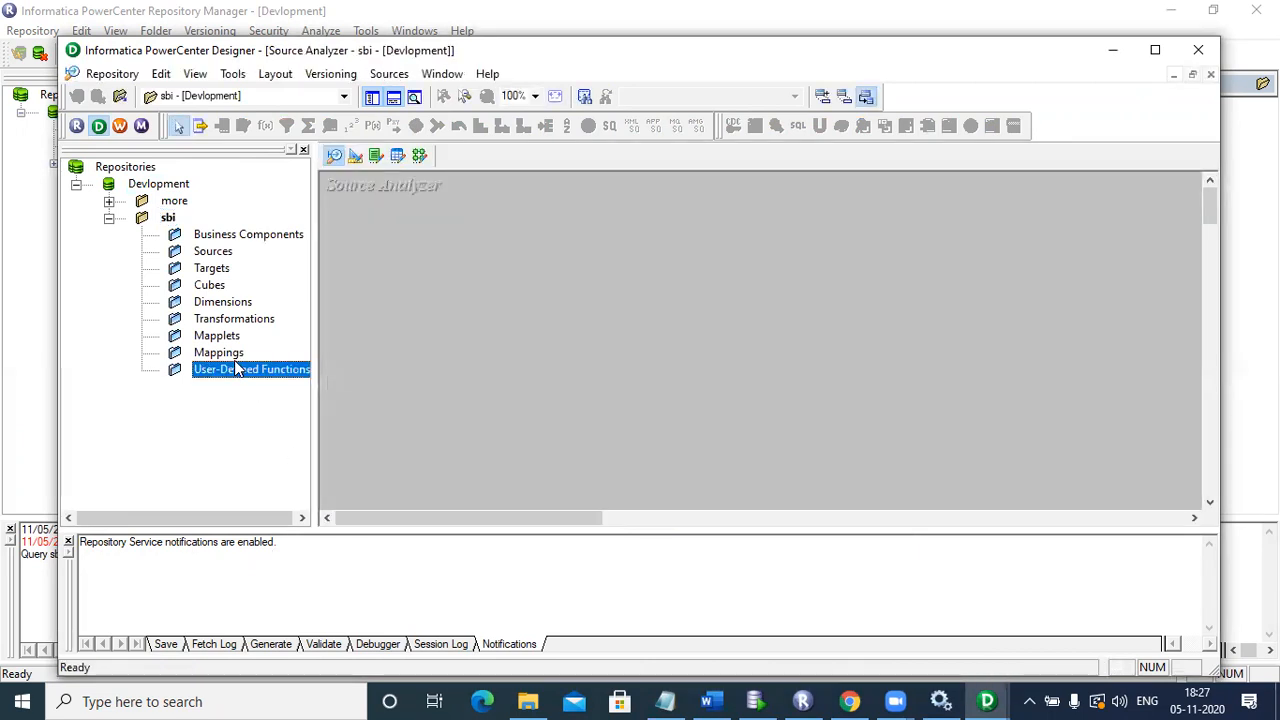
{"action": "left_click", "coordinate": [228, 358]}
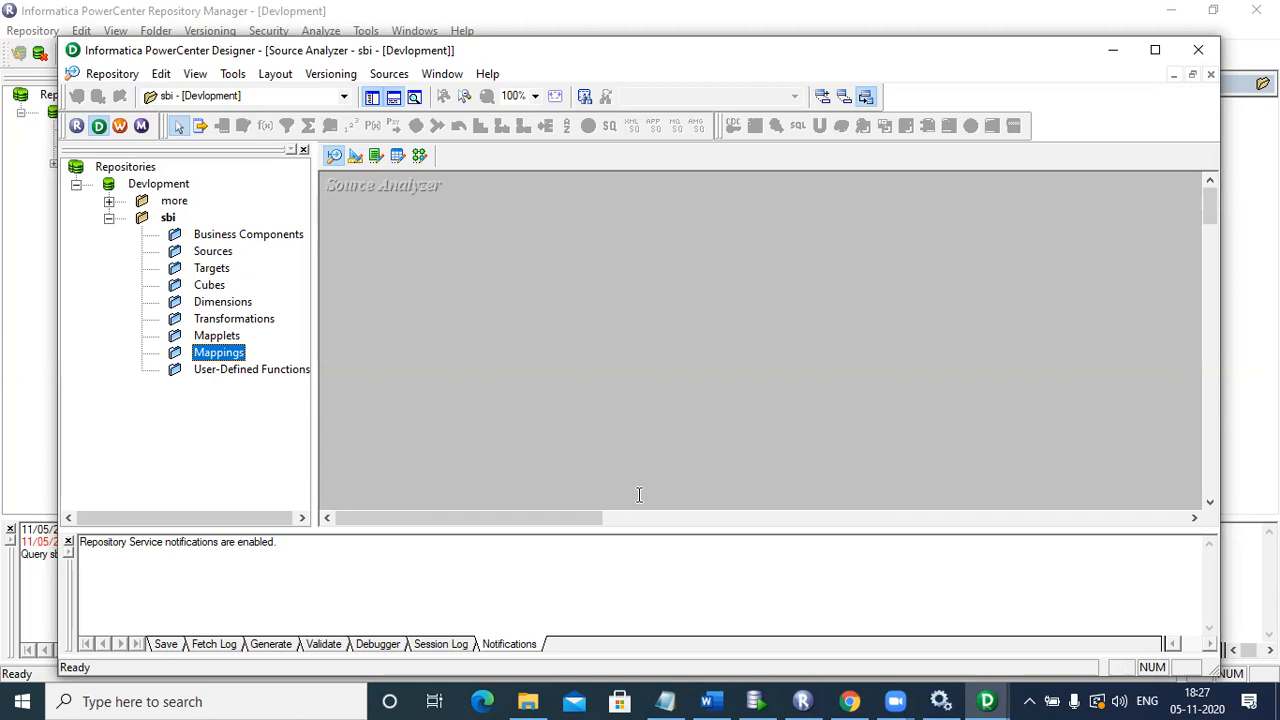
{"action": "left_click", "coordinate": [987, 701]}
{"action": "left_click", "coordinate": [990, 650]}
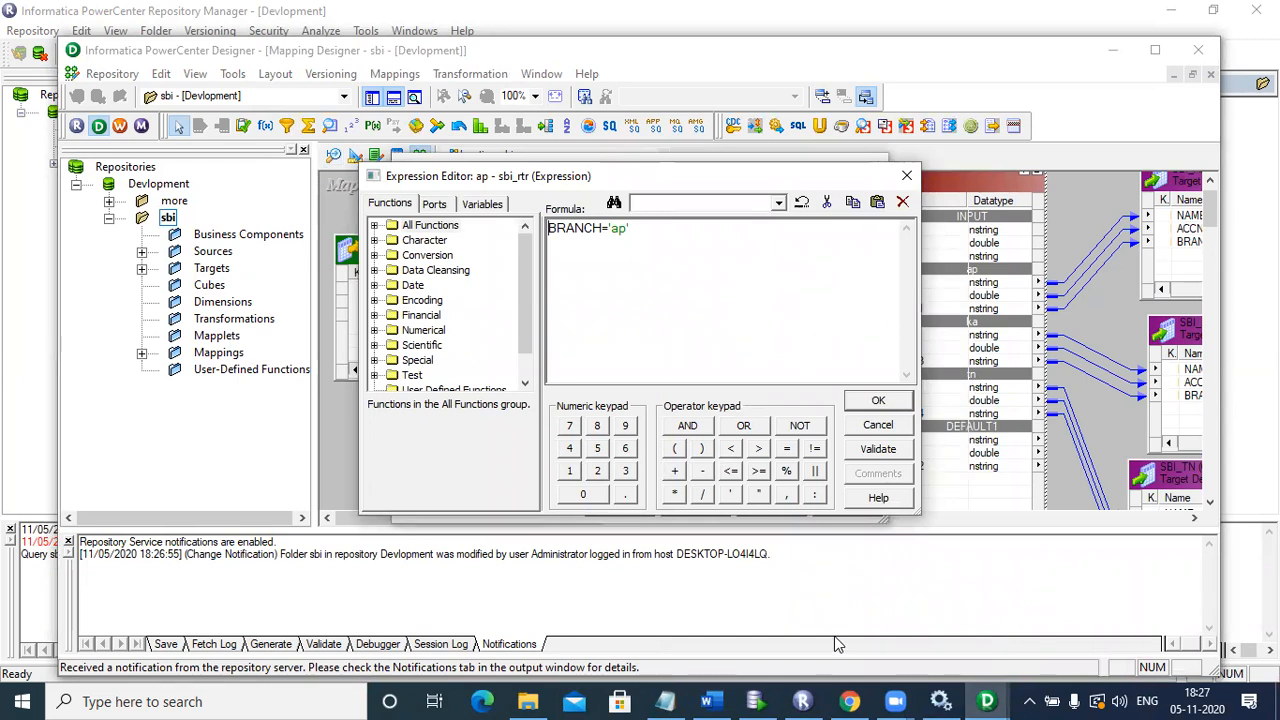
Step: In Informatica Administrator, start deleting the Devlopment user connection, then cancel it
{"action": "left_click", "coordinate": [849, 701]}
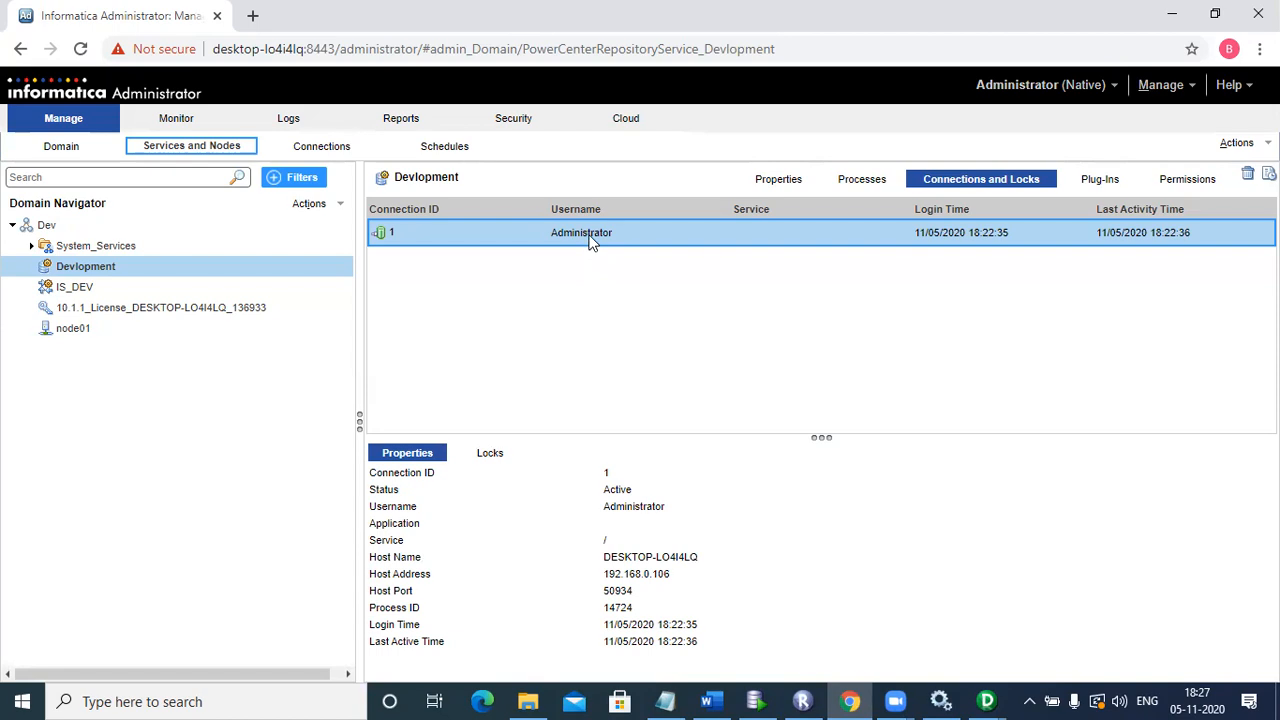
{"action": "left_click", "coordinate": [1247, 174]}
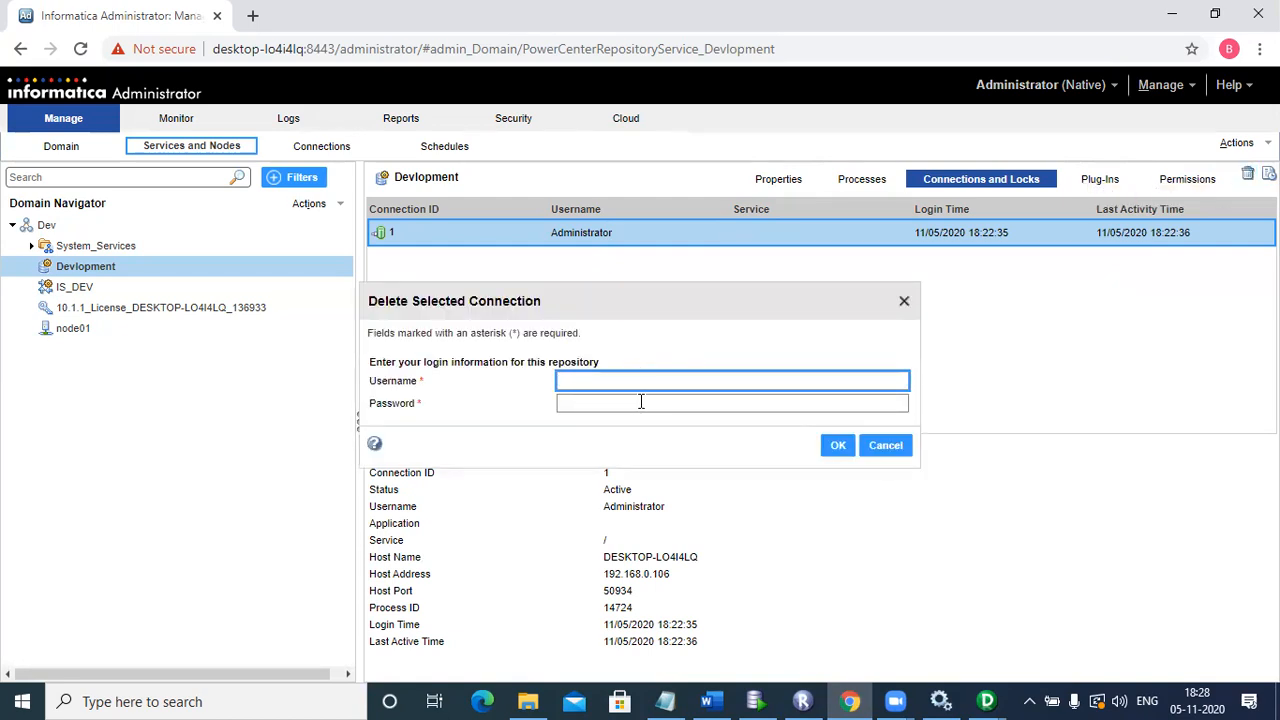
{"action": "left_click", "coordinate": [904, 301]}
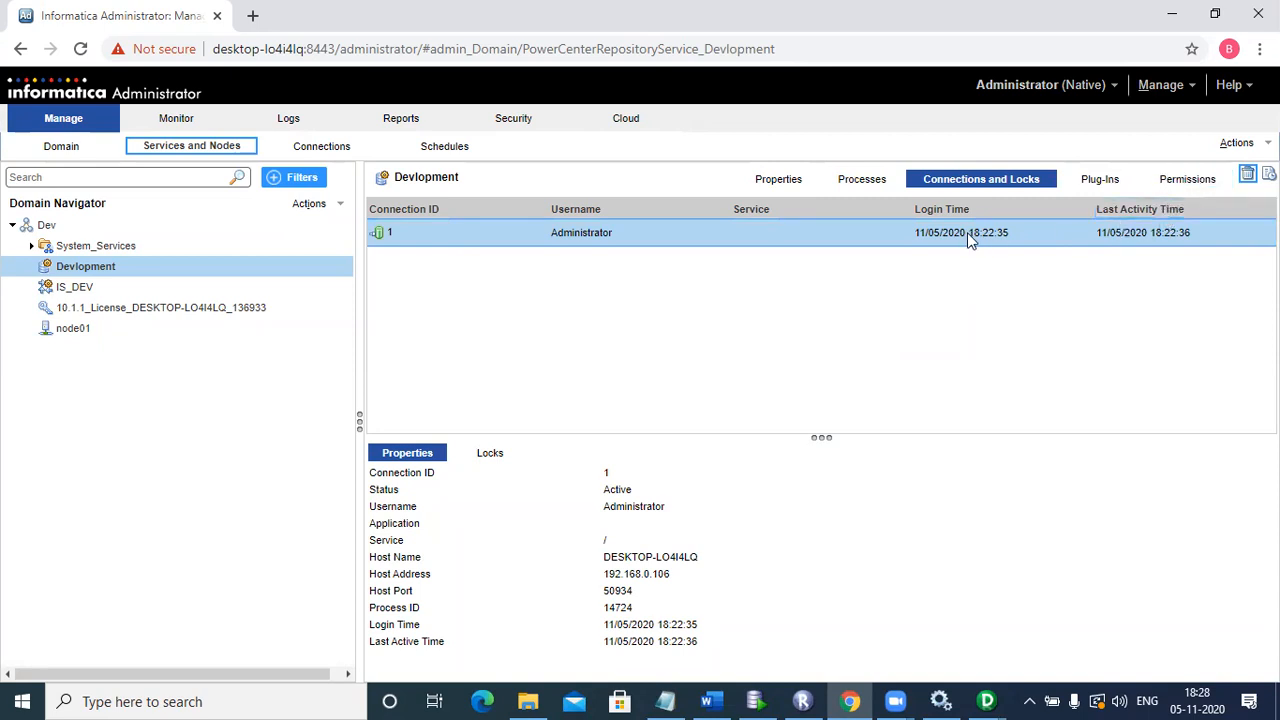
Step: Recycle the Devlopment service with the Abort option to stop all processes immediately
{"action": "left_click", "coordinate": [1238, 144]}
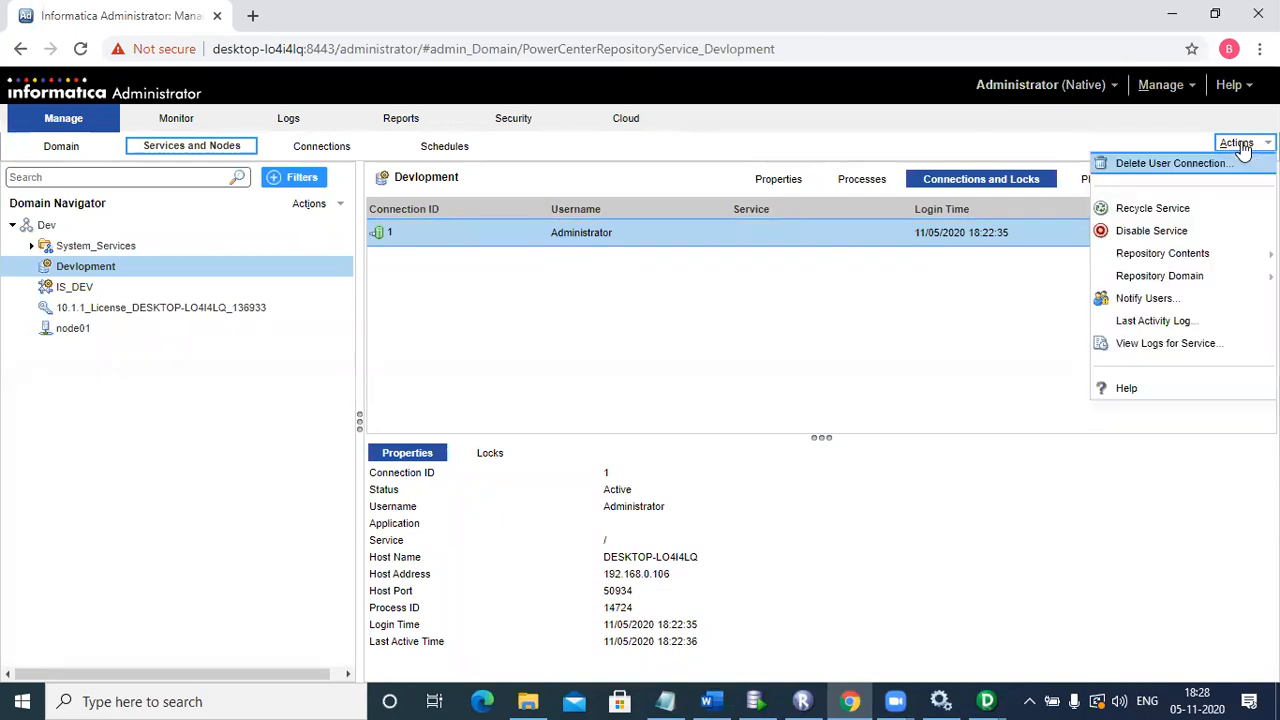
{"action": "left_click", "coordinate": [1220, 210]}
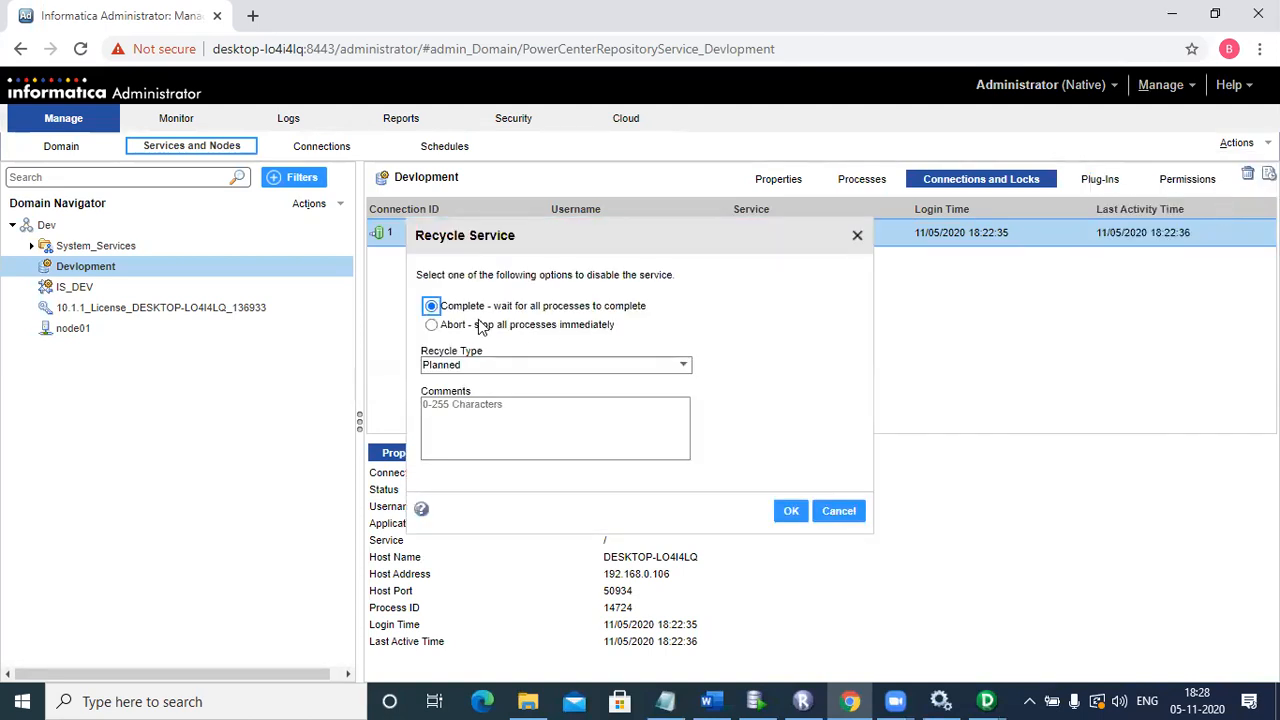
{"action": "left_click", "coordinate": [431, 325]}
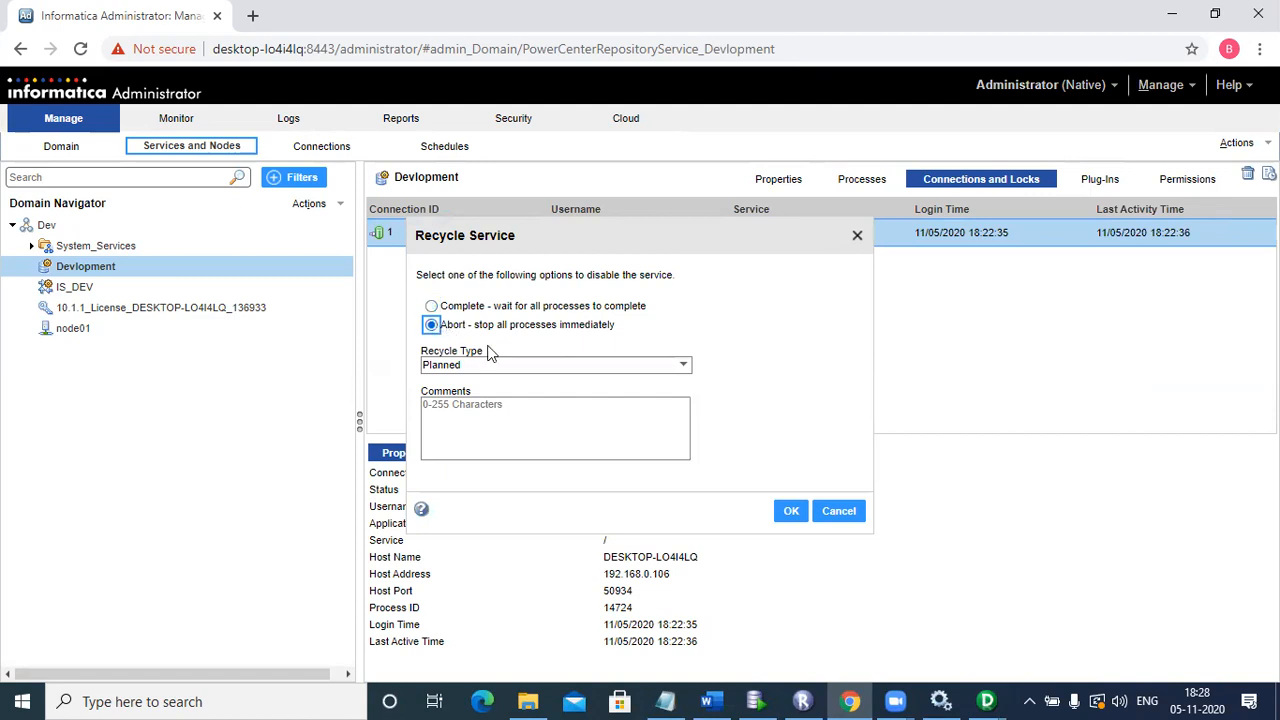
{"action": "left_click", "coordinate": [790, 513]}
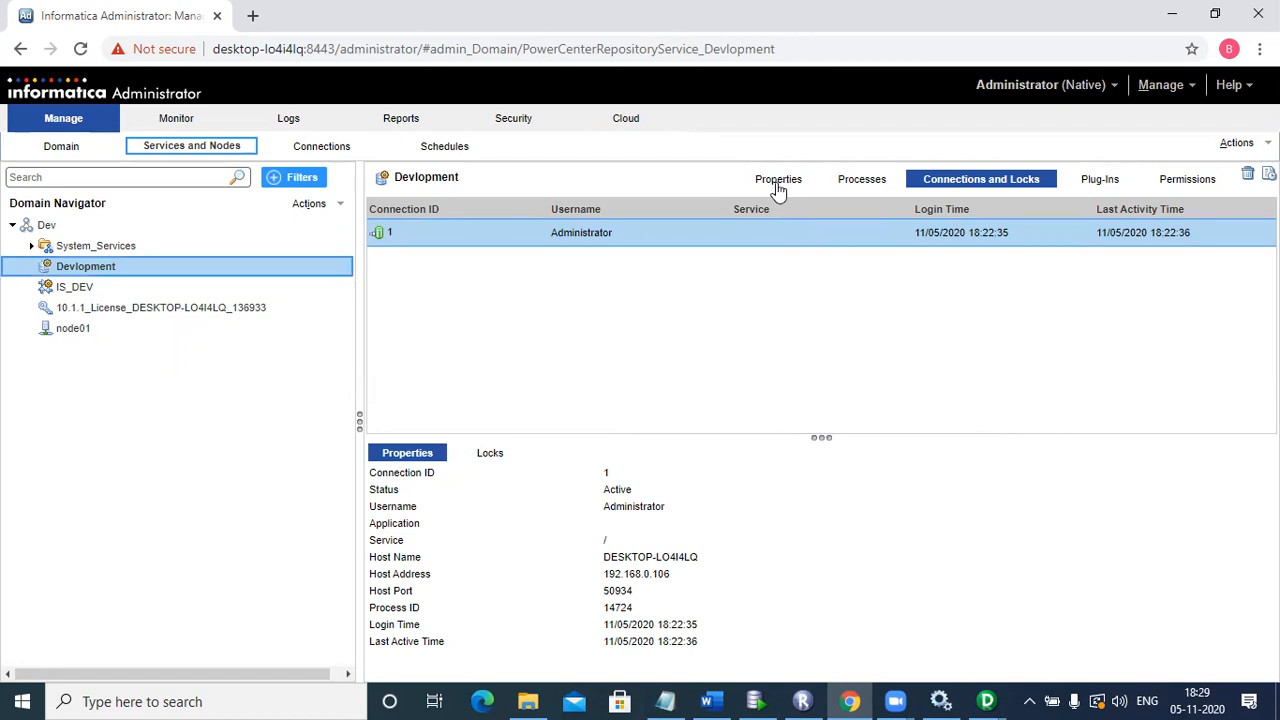
Step: Reload the Devlopment service and view its Properties, showing Normal operating mode
{"action": "left_click", "coordinate": [778, 188]}
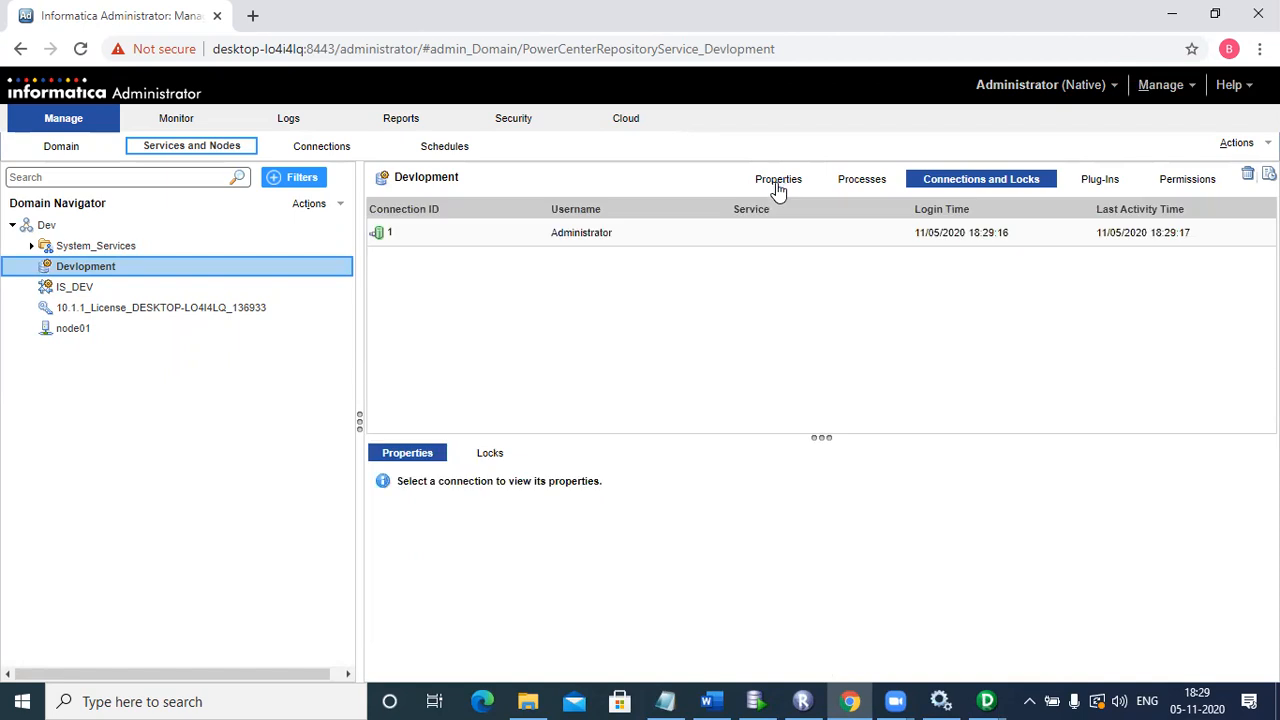
{"action": "left_click", "coordinate": [778, 188]}
{"action": "left_click", "coordinate": [778, 188]}
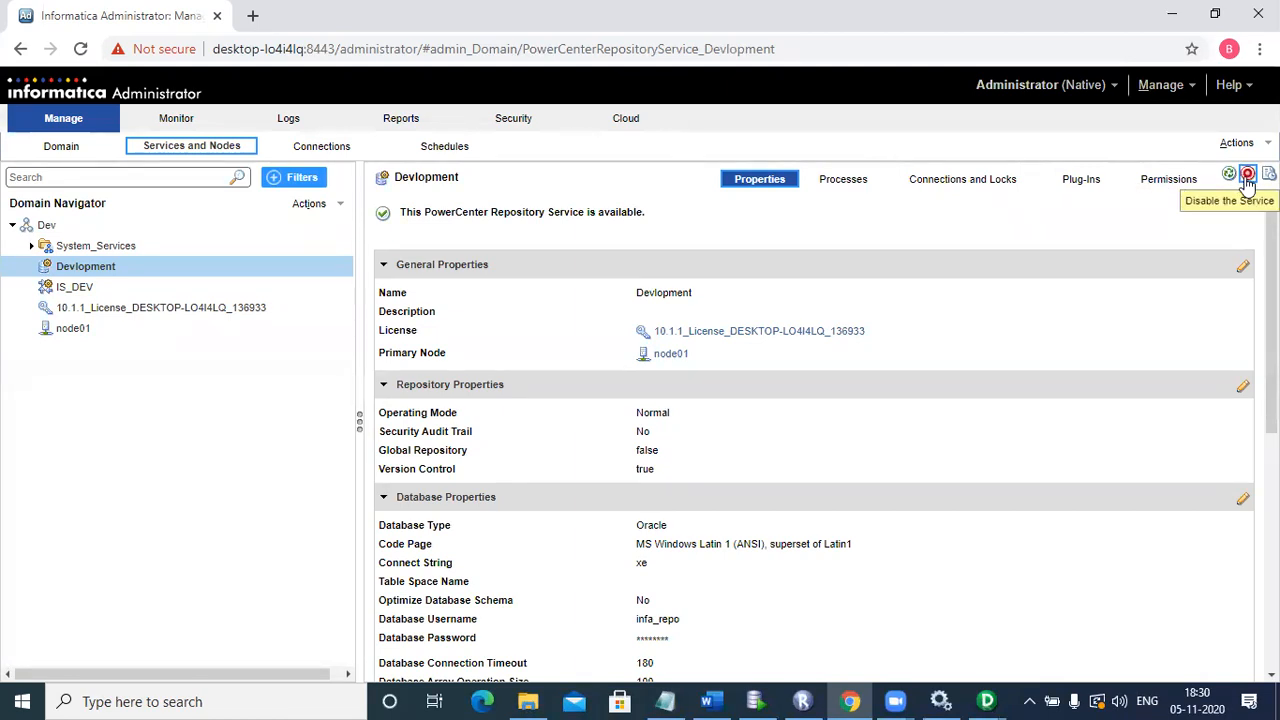
{"action": "left_click", "coordinate": [1247, 176]}
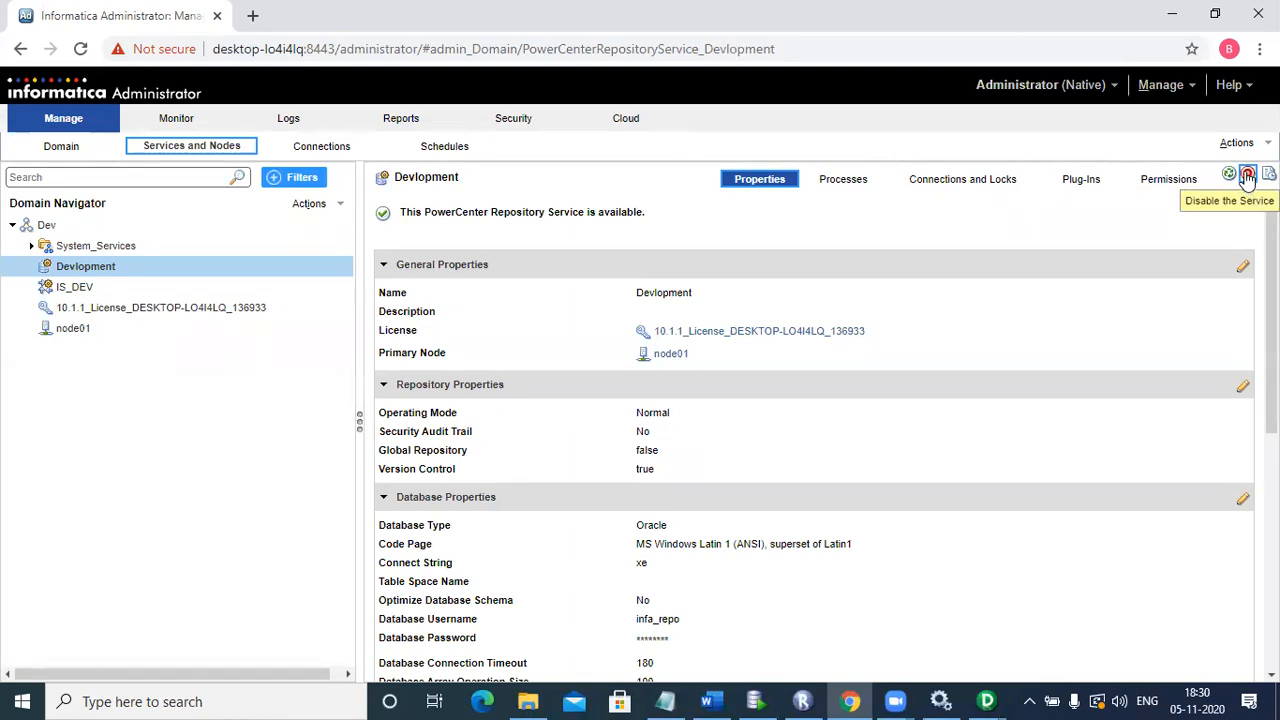
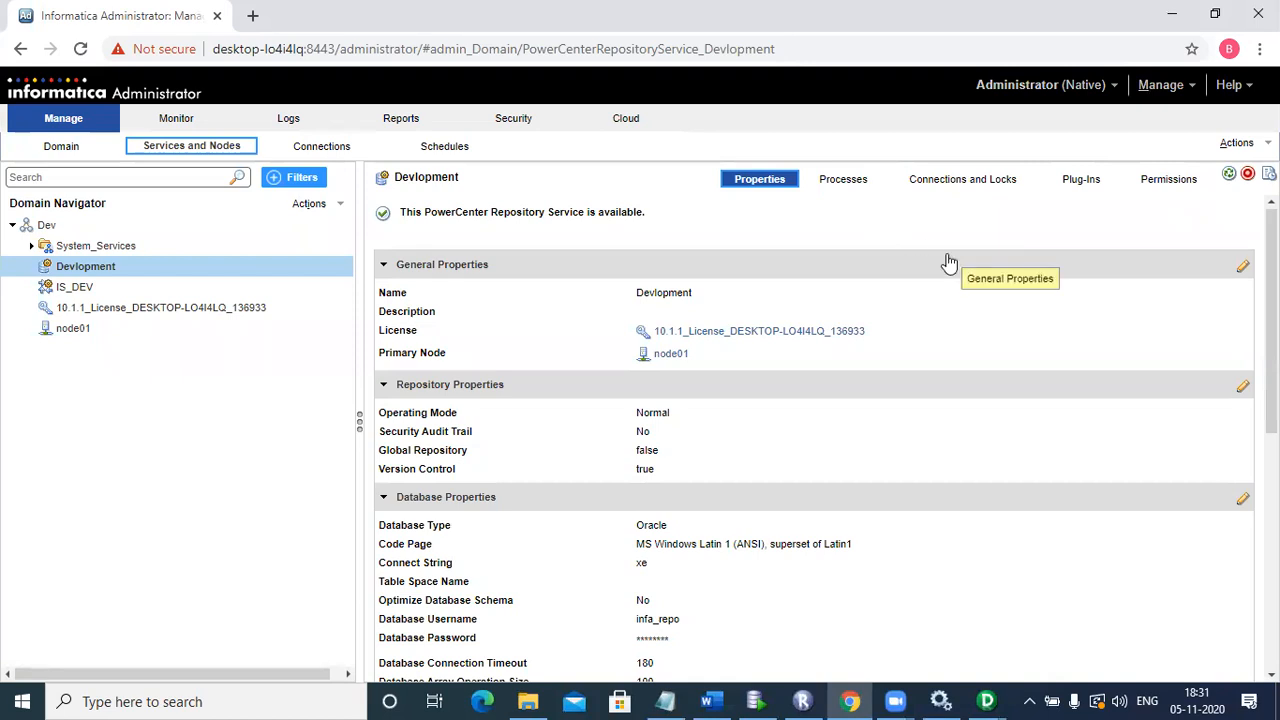
Step: Show the Devlopment service's Repository Contents actions, then switch to SQL Developer's OPB_TARG table
{"action": "left_click", "coordinate": [1238, 143]}
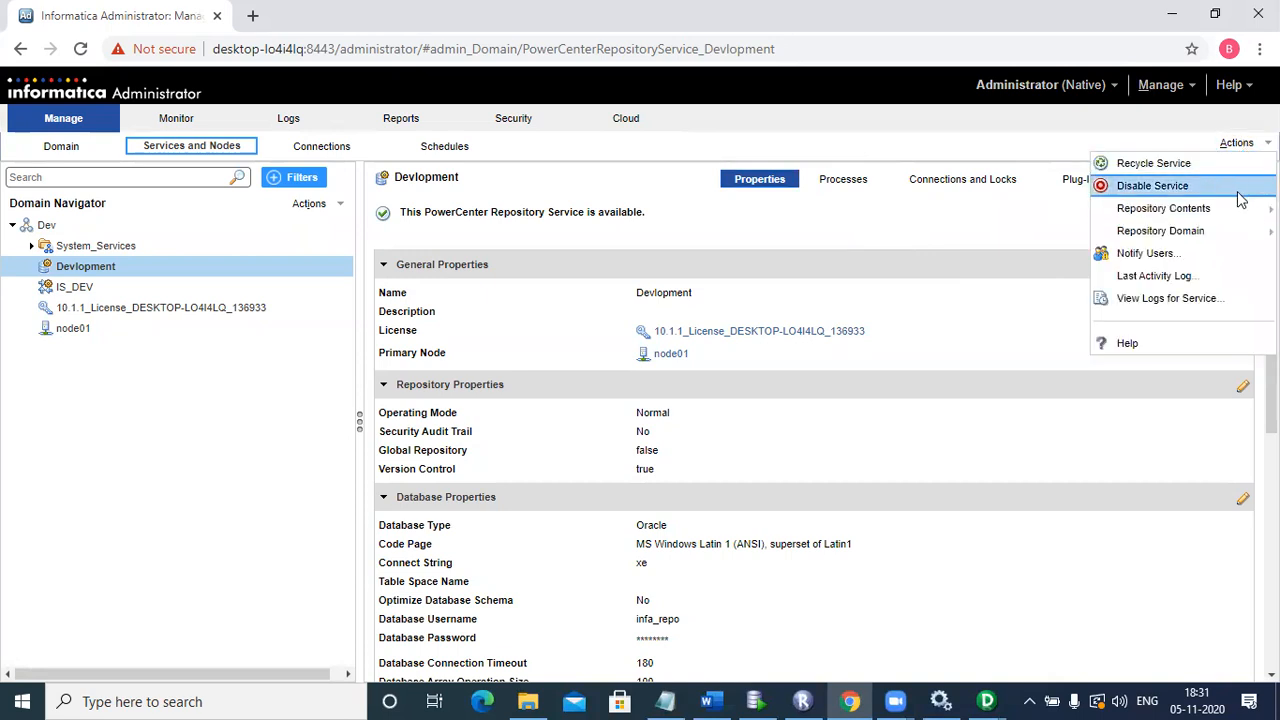
{"action": "mouse_move", "coordinate": [1238, 214]}
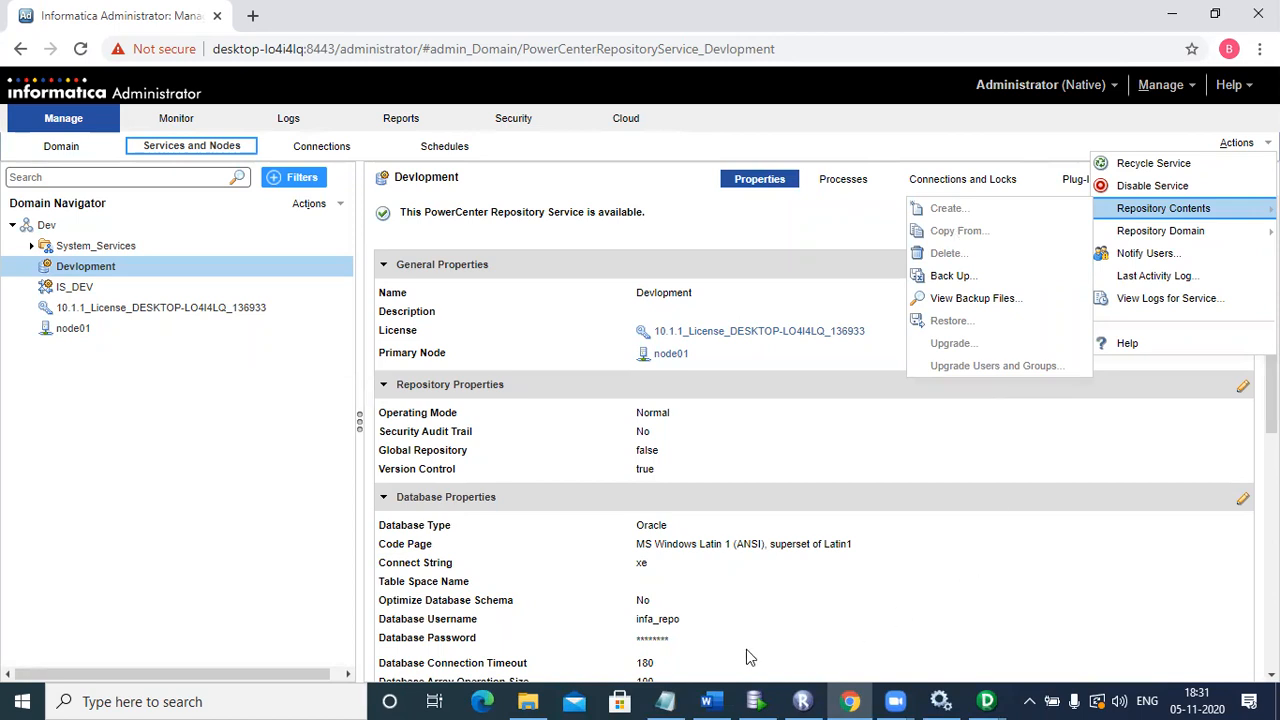
{"action": "key", "text": "alt+Tab"}
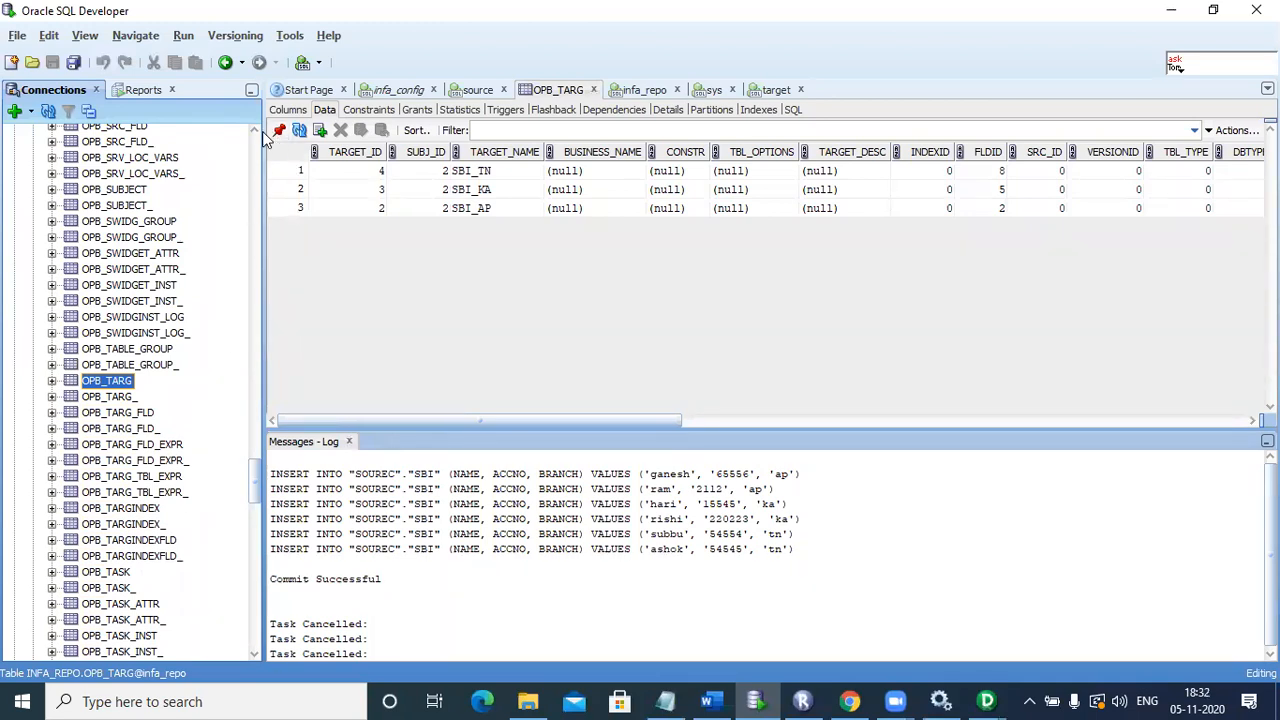
Step: Scroll through the infa_repo OPB_ tables in SQL Developer, then return to Informatica Administrator
{"action": "scroll", "coordinate": [253, 137], "scroll_direction": "up", "scroll_amount": 2}
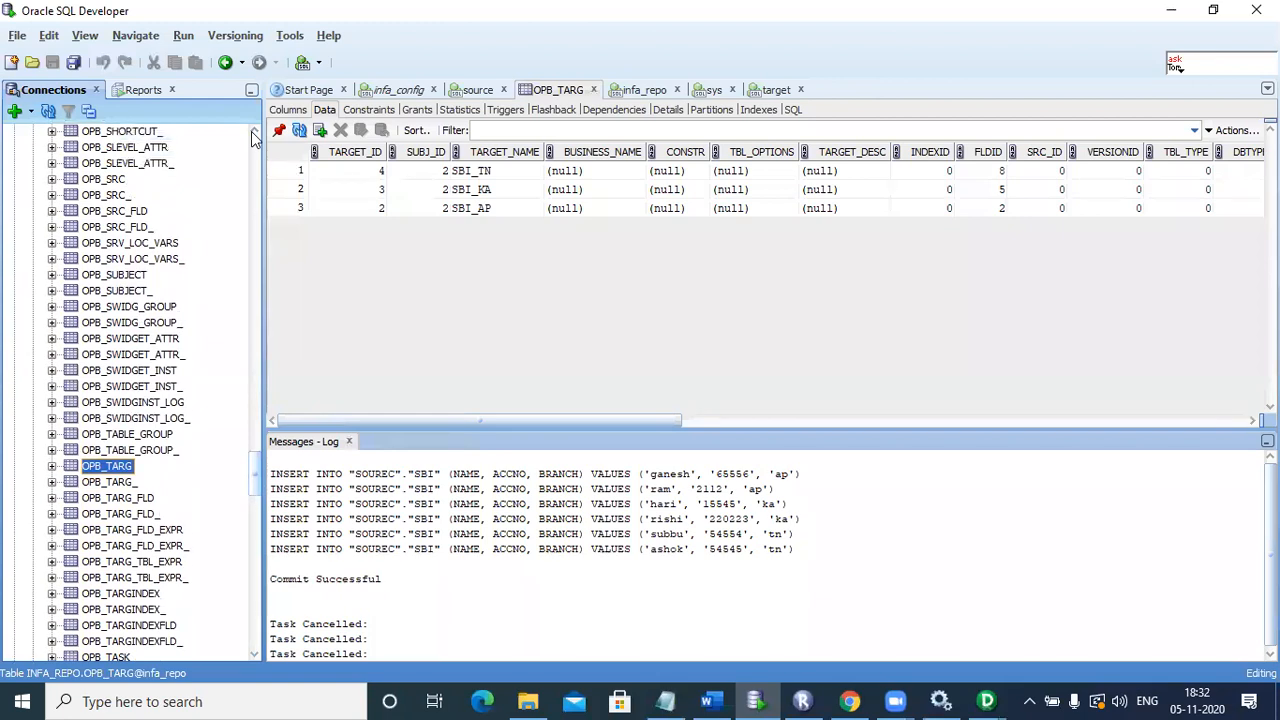
{"action": "scroll", "coordinate": [253, 137], "scroll_direction": "up", "scroll_amount": 4}
{"action": "scroll", "coordinate": [253, 137], "scroll_direction": "up", "scroll_amount": 4}
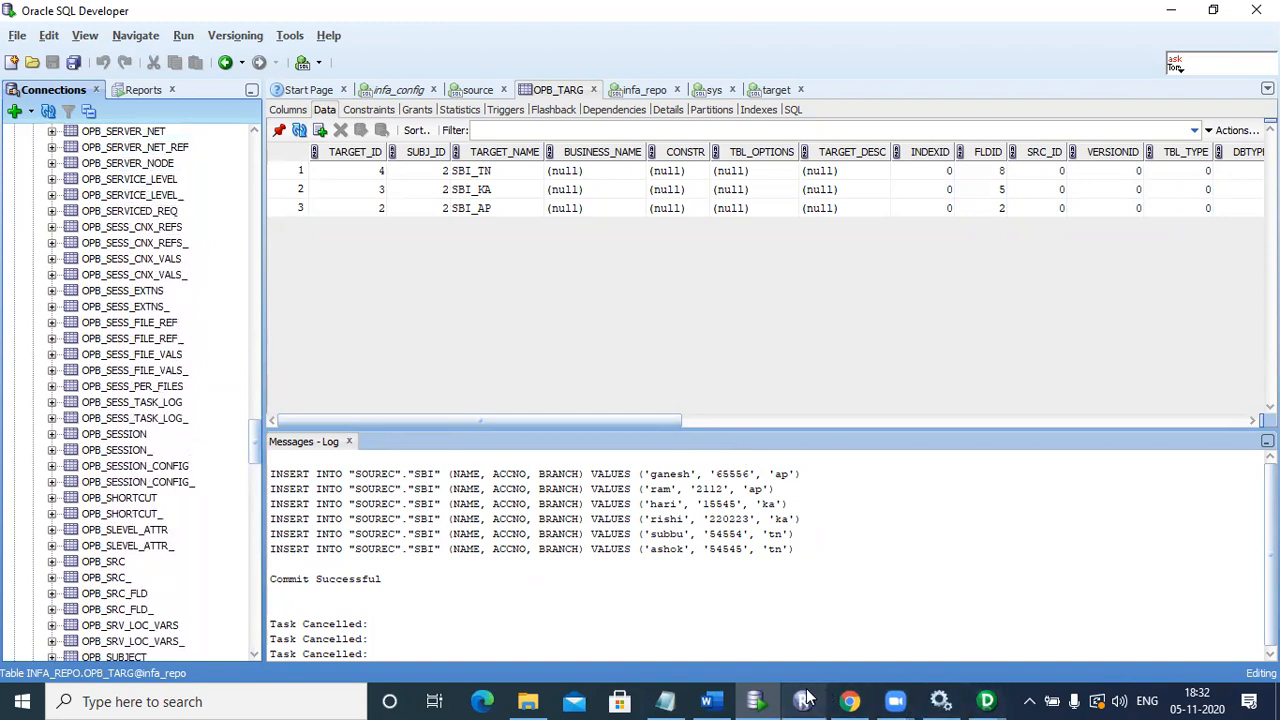
{"action": "left_click", "coordinate": [849, 701]}
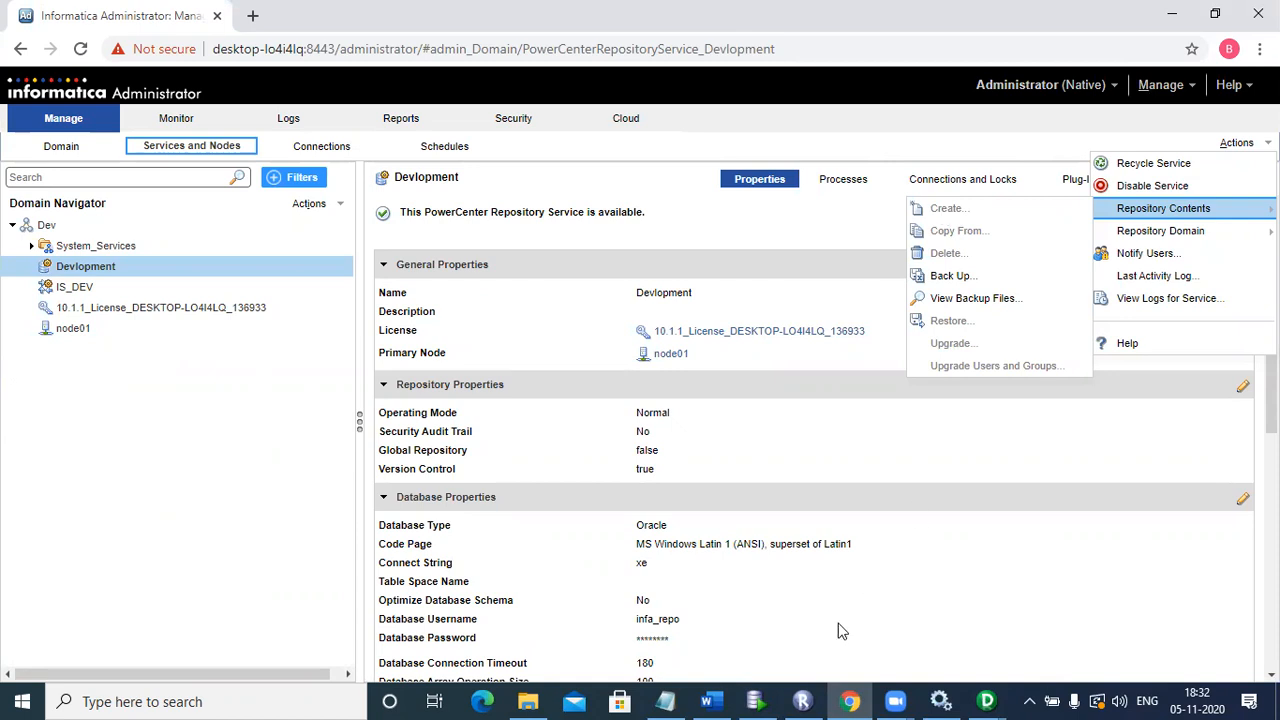
{"action": "key", "text": "alt+Tab"}
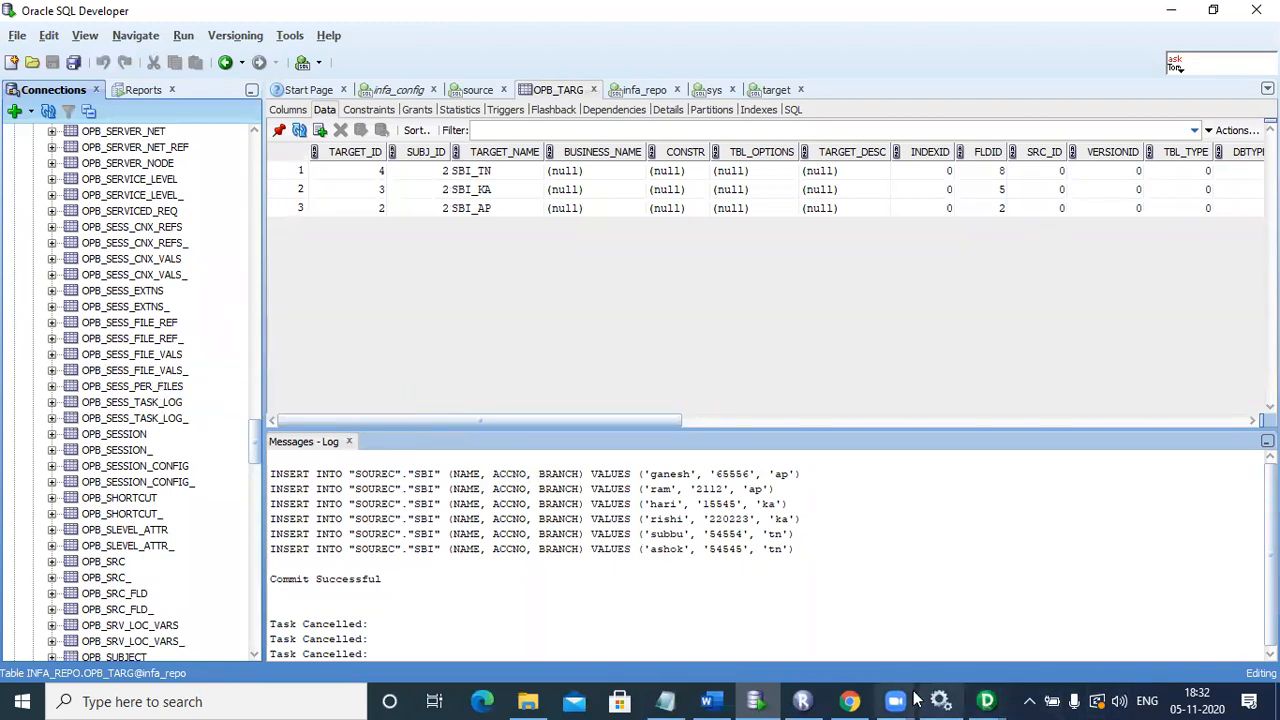
{"action": "left_click", "coordinate": [851, 701]}
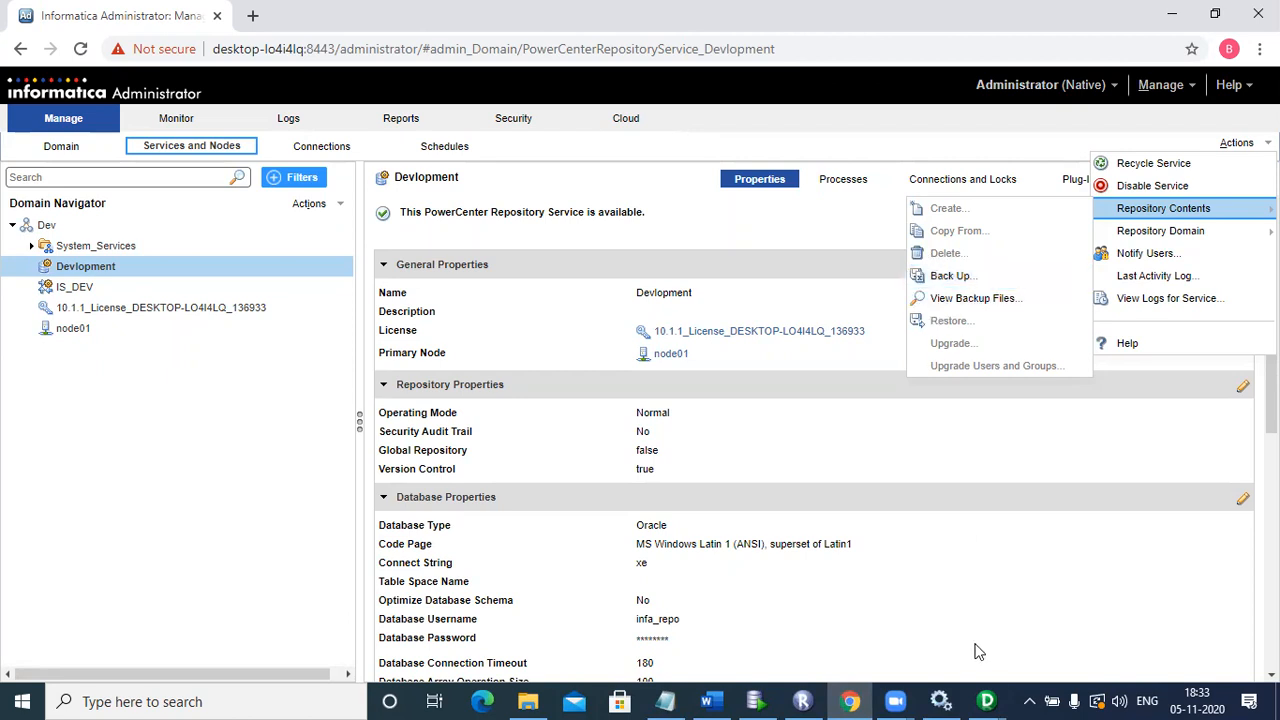
Step: Acknowledge the stopping-repository alert in the first Designer window, then disconnect and close it
{"action": "left_click", "coordinate": [987, 700]}
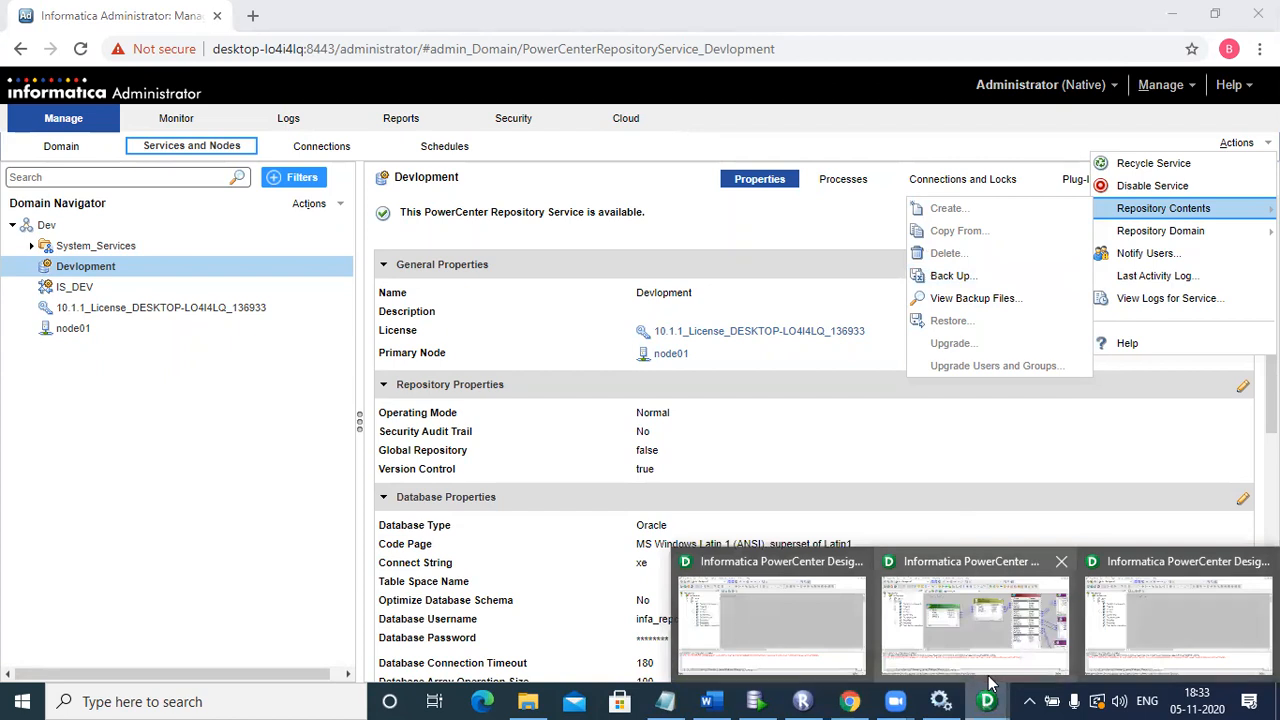
{"action": "left_click", "coordinate": [1164, 643]}
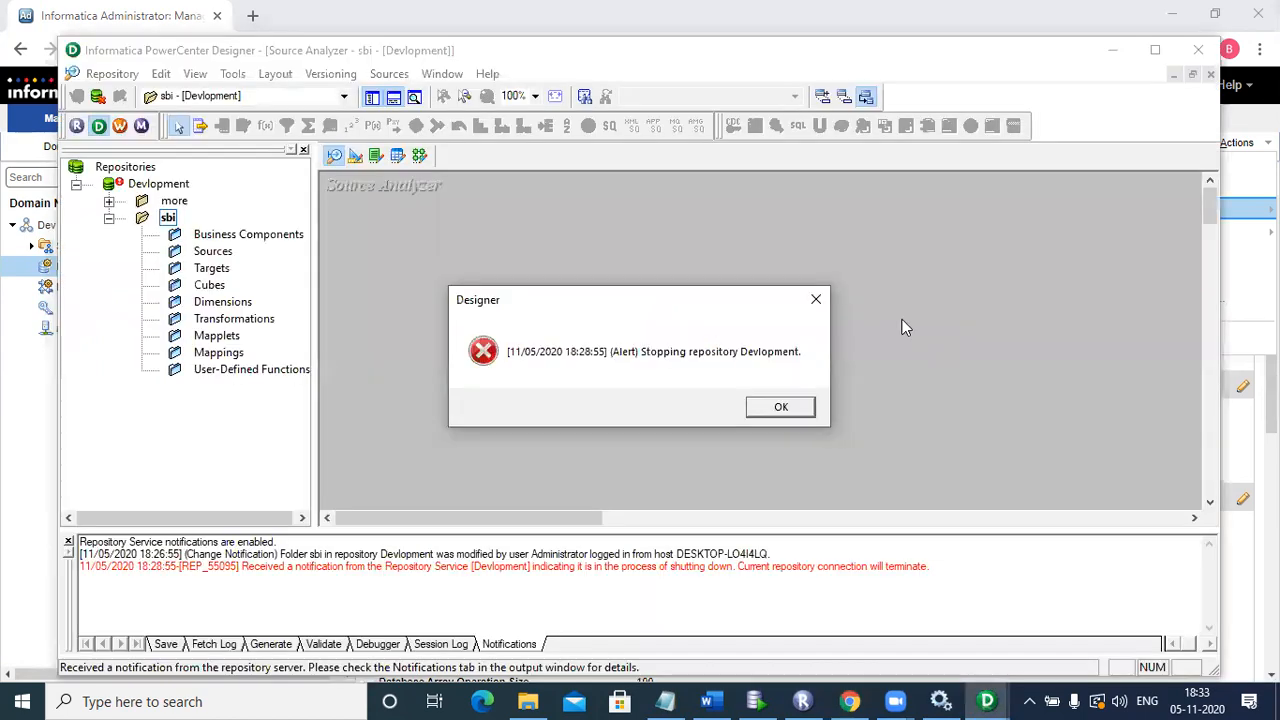
{"action": "left_click", "coordinate": [781, 410]}
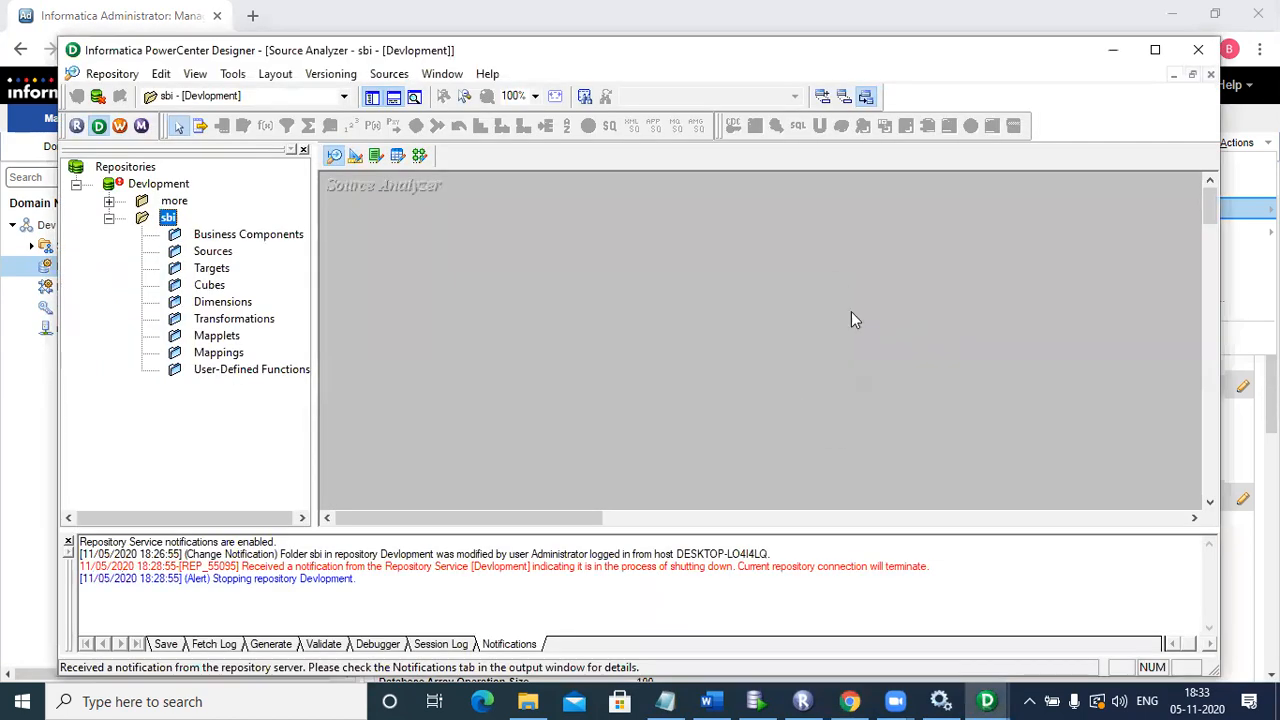
{"action": "left_click", "coordinate": [1199, 52]}
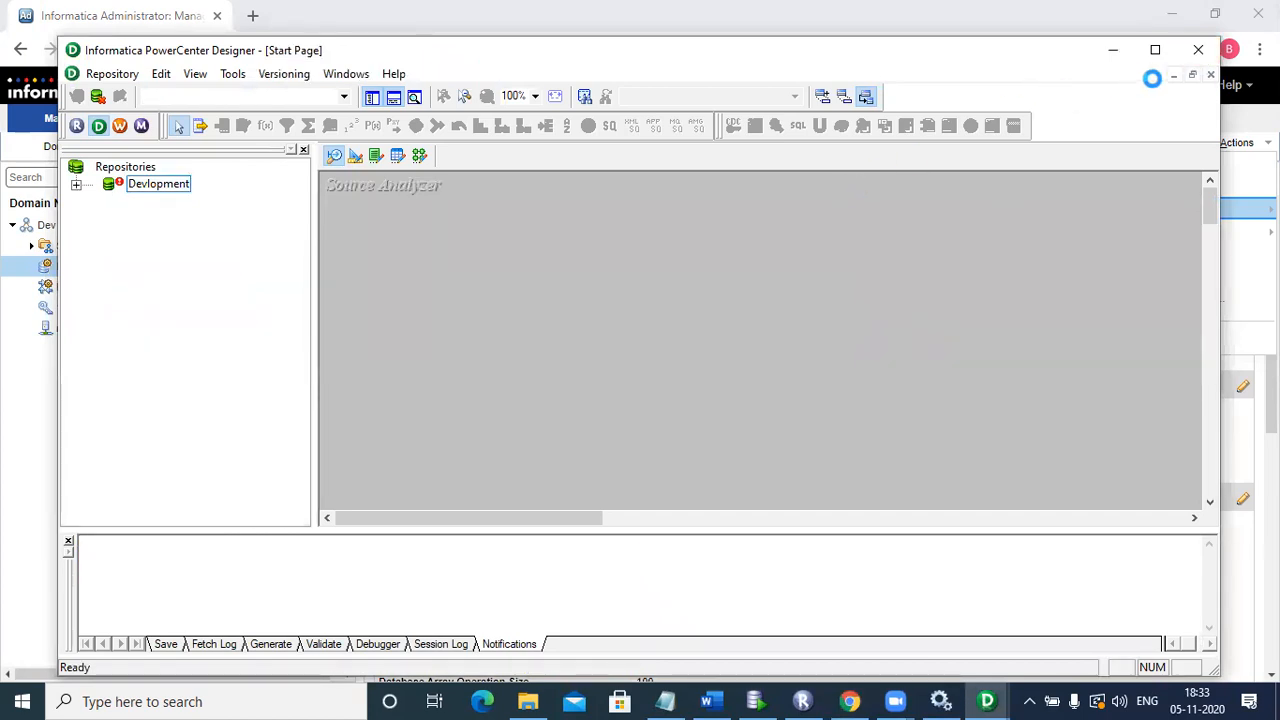
{"action": "left_click", "coordinate": [1198, 50]}
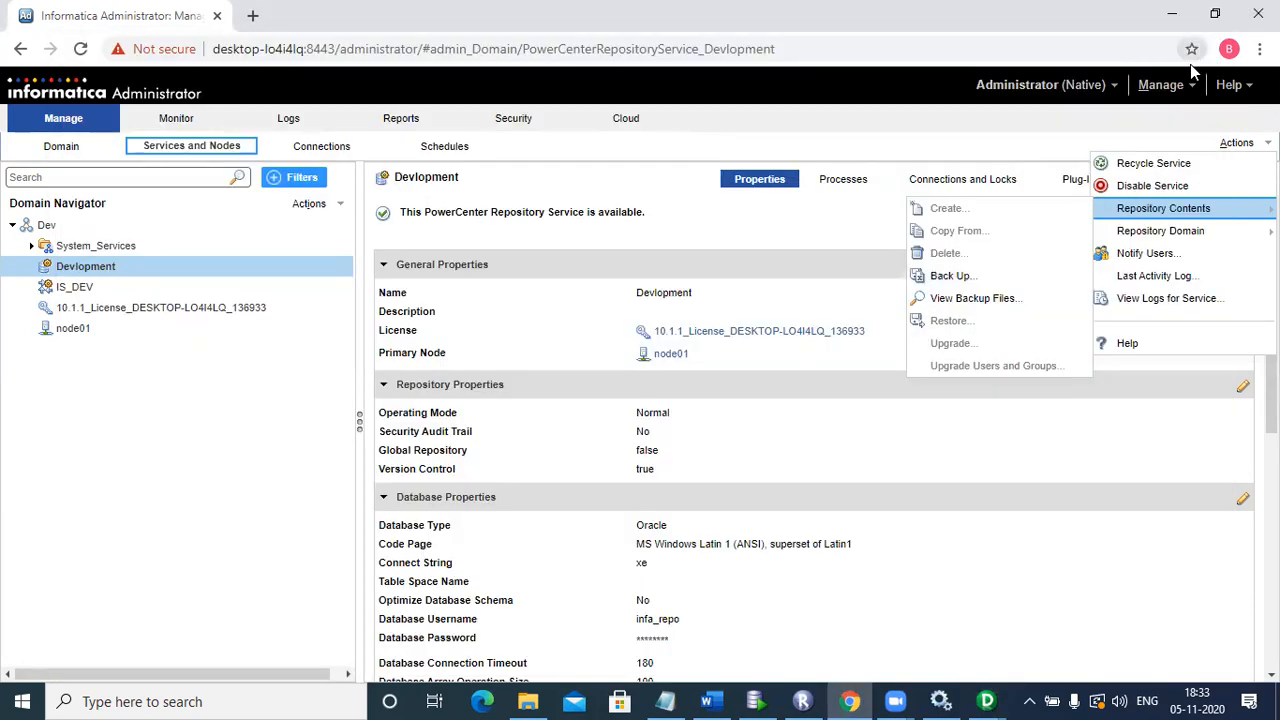
Step: In the second Designer window, acknowledge the alert, close Expression Editor and Edit Transformations, and exit
{"action": "left_click", "coordinate": [987, 701]}
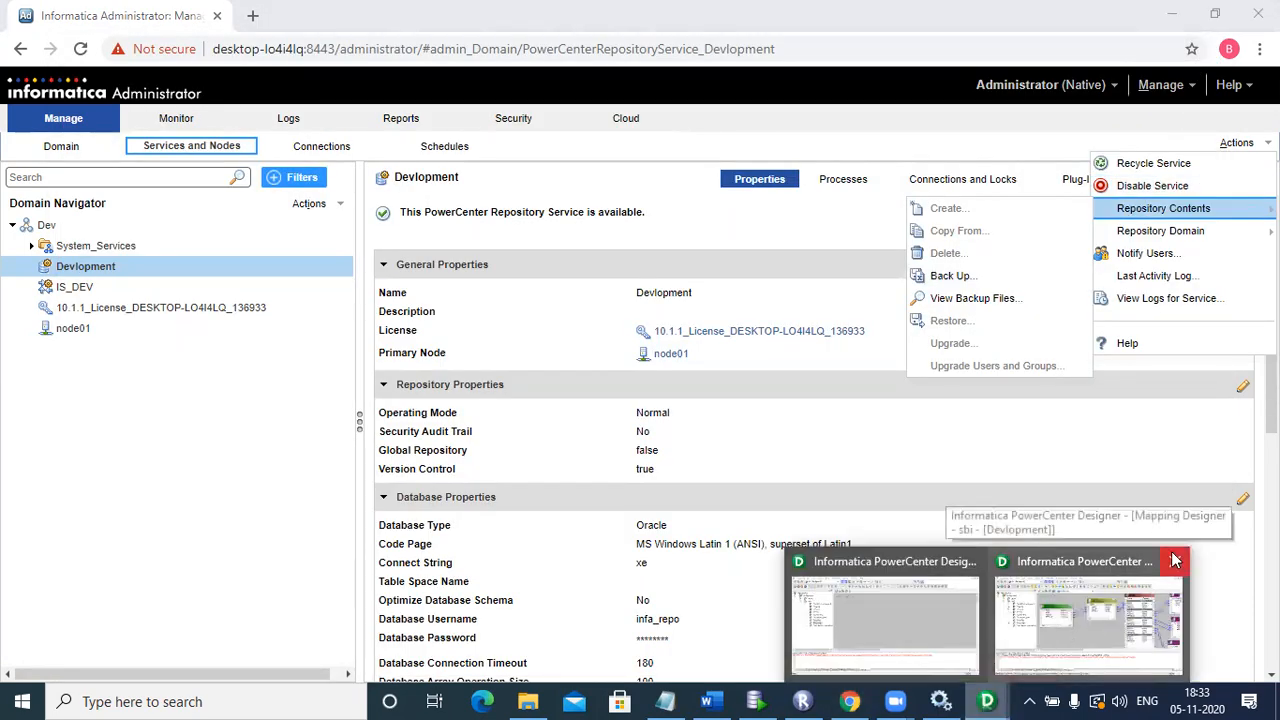
{"action": "left_click", "coordinate": [1175, 558]}
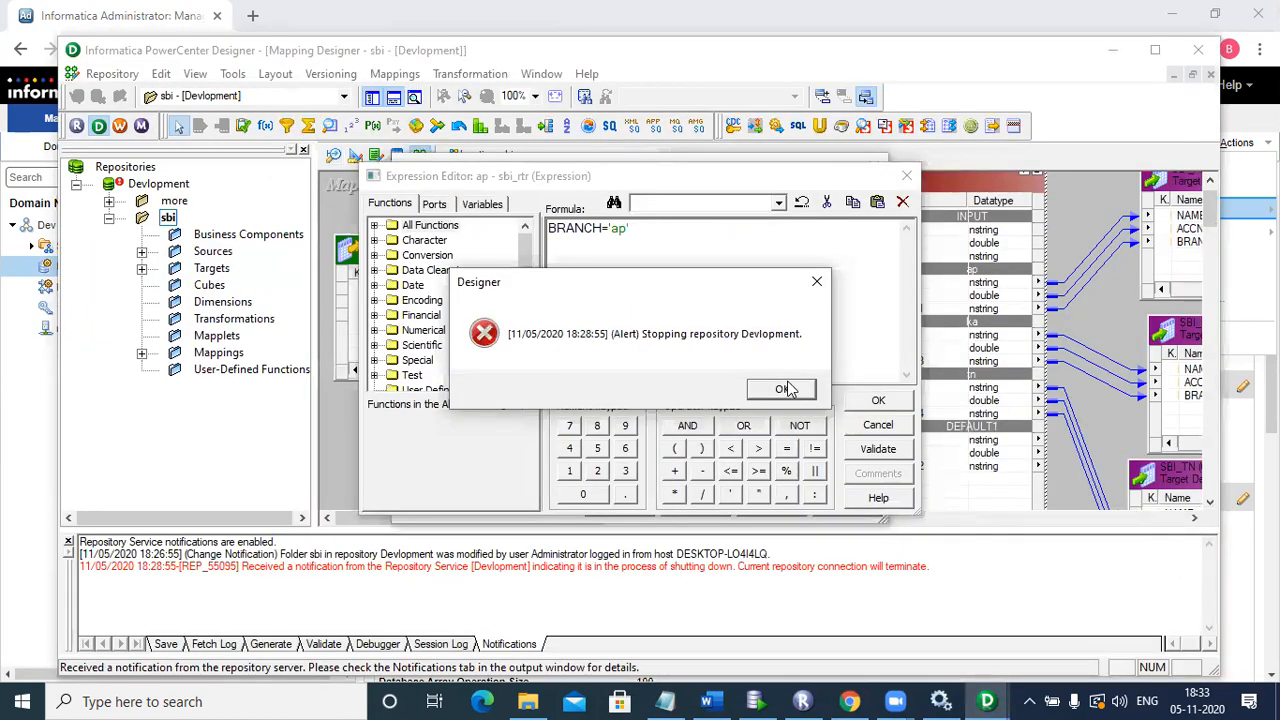
{"action": "left_click", "coordinate": [786, 388]}
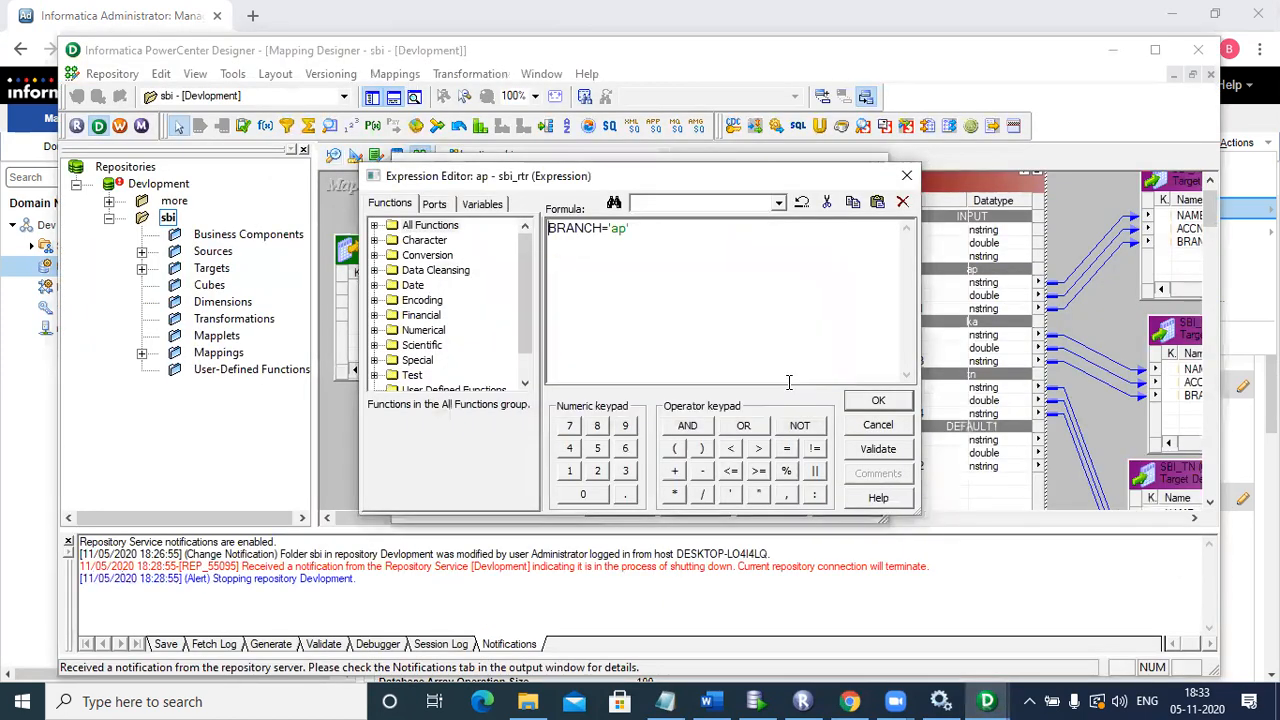
{"action": "left_click", "coordinate": [906, 175]}
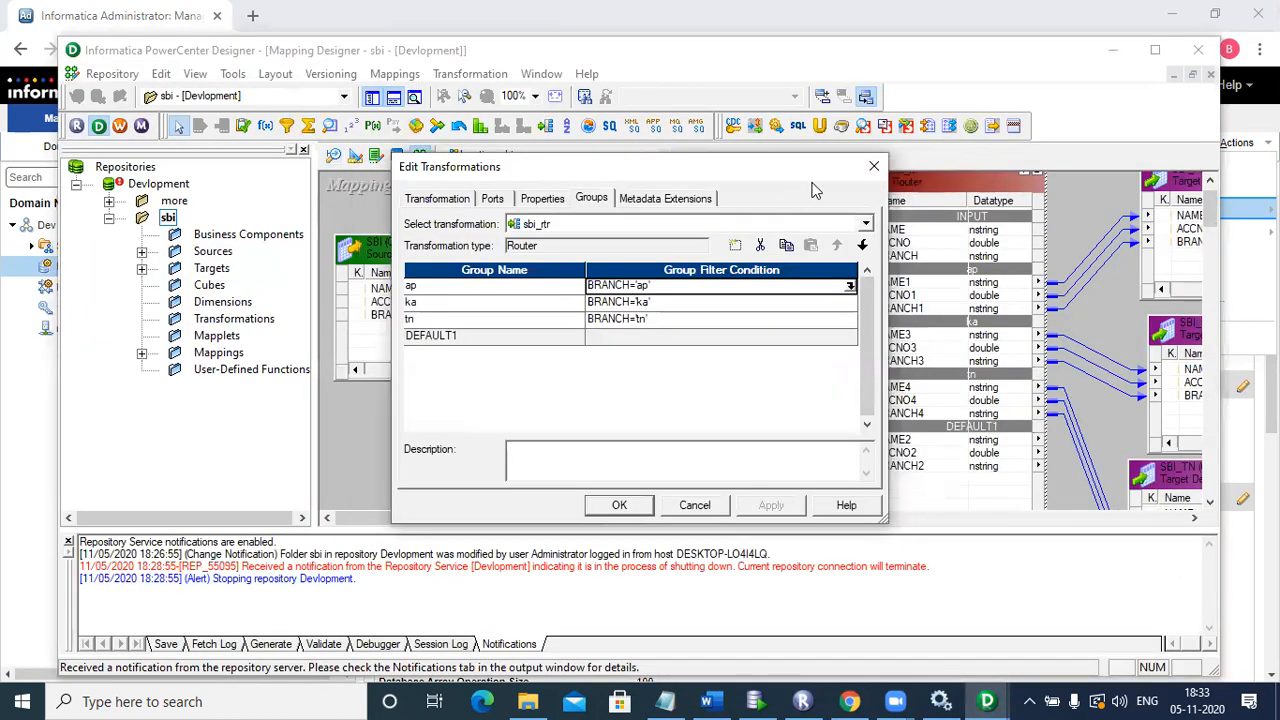
{"action": "left_click", "coordinate": [873, 166]}
{"action": "left_click", "coordinate": [1195, 52]}
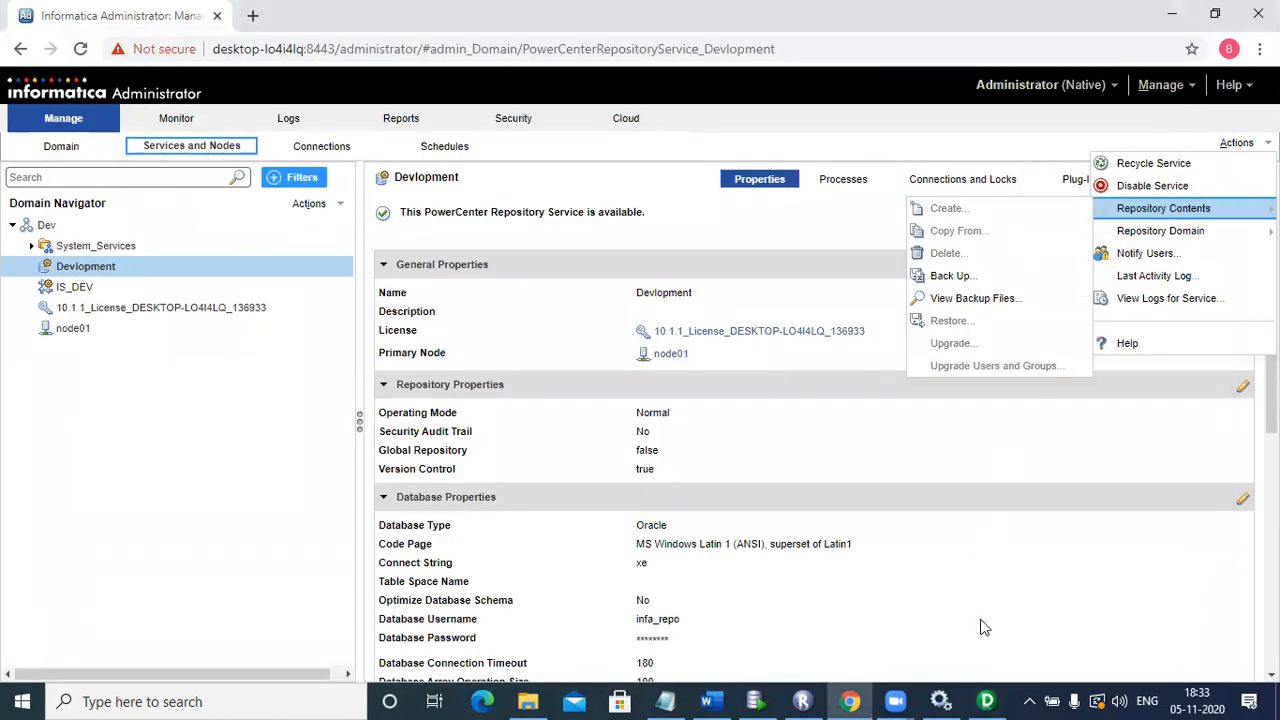
Step: Dismiss Repository Manager's stopping alert for Devlopment, then go back to Informatica Administrator
{"action": "left_click", "coordinate": [816, 698]}
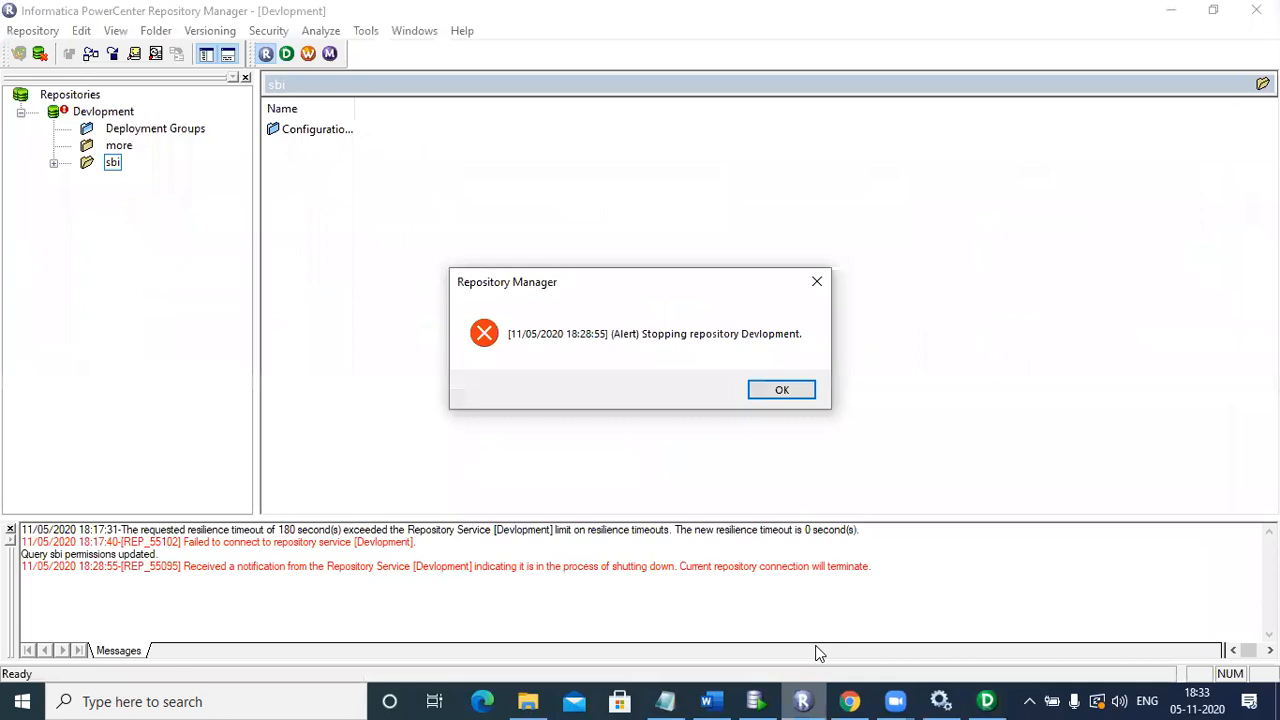
{"action": "key", "text": "Return"}
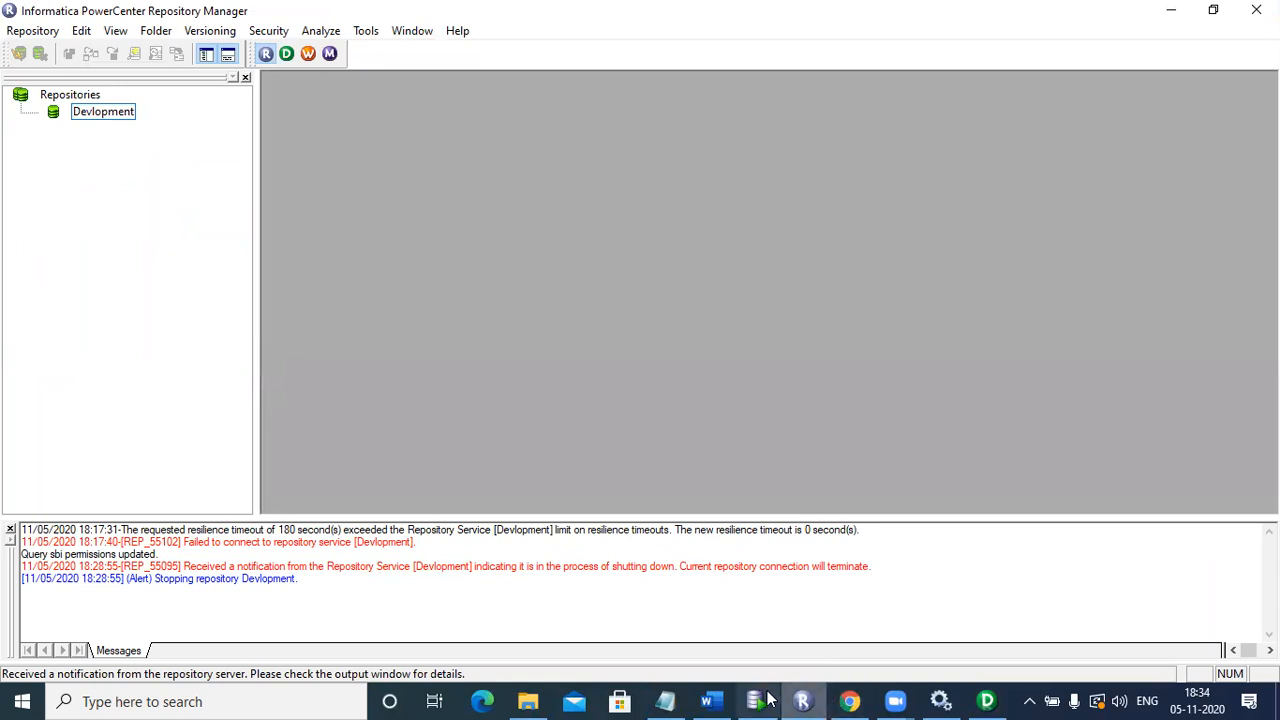
{"action": "left_click", "coordinate": [845, 701]}
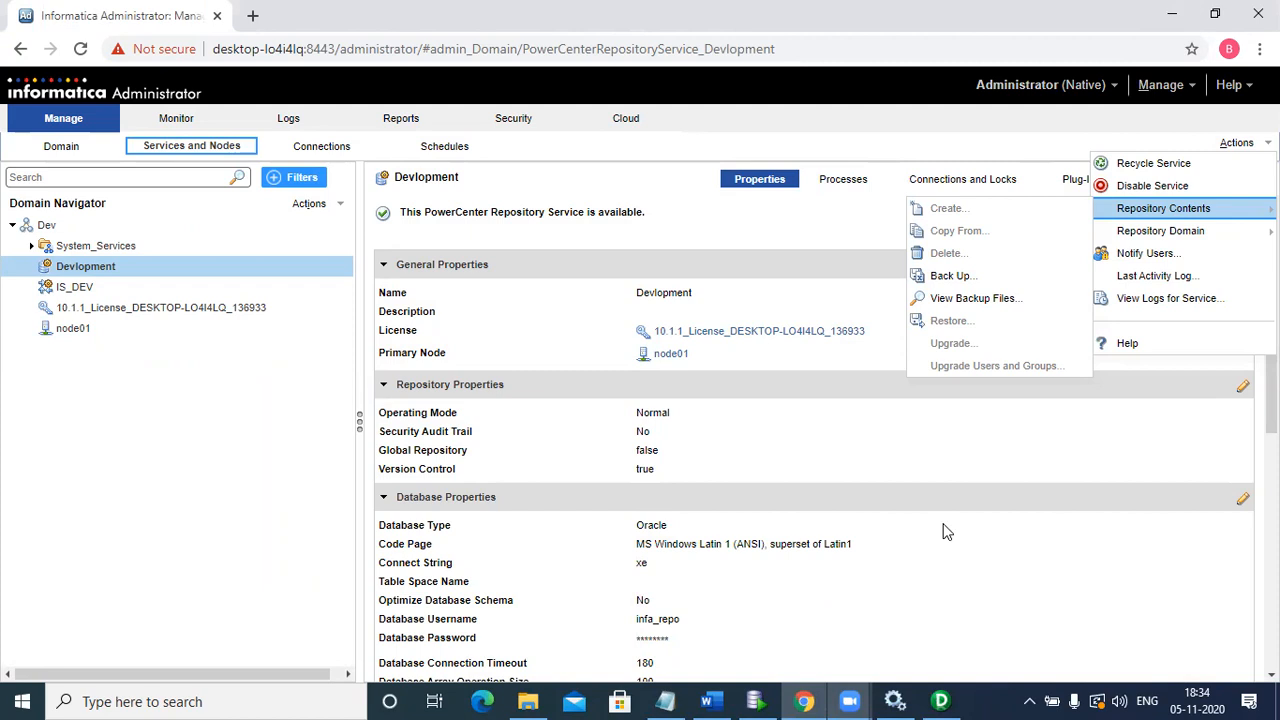
{"action": "left_click", "coordinate": [924, 443]}
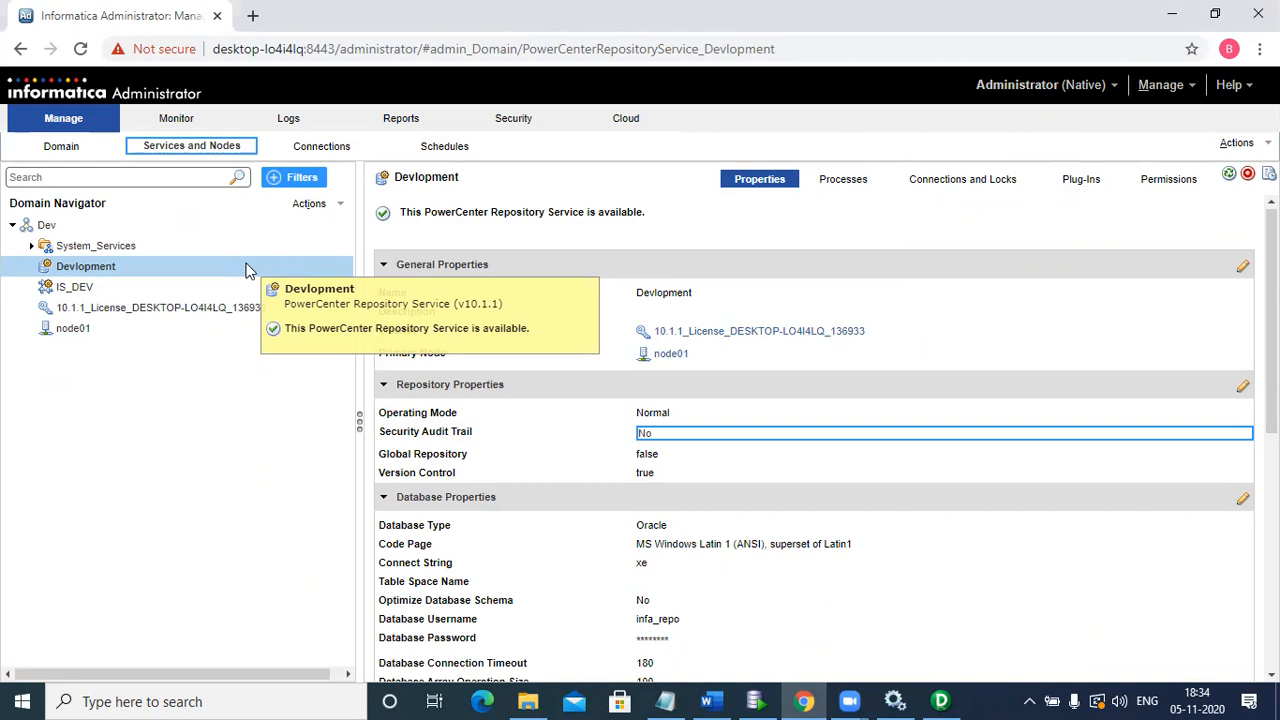
{"action": "left_click", "coordinate": [248, 268]}
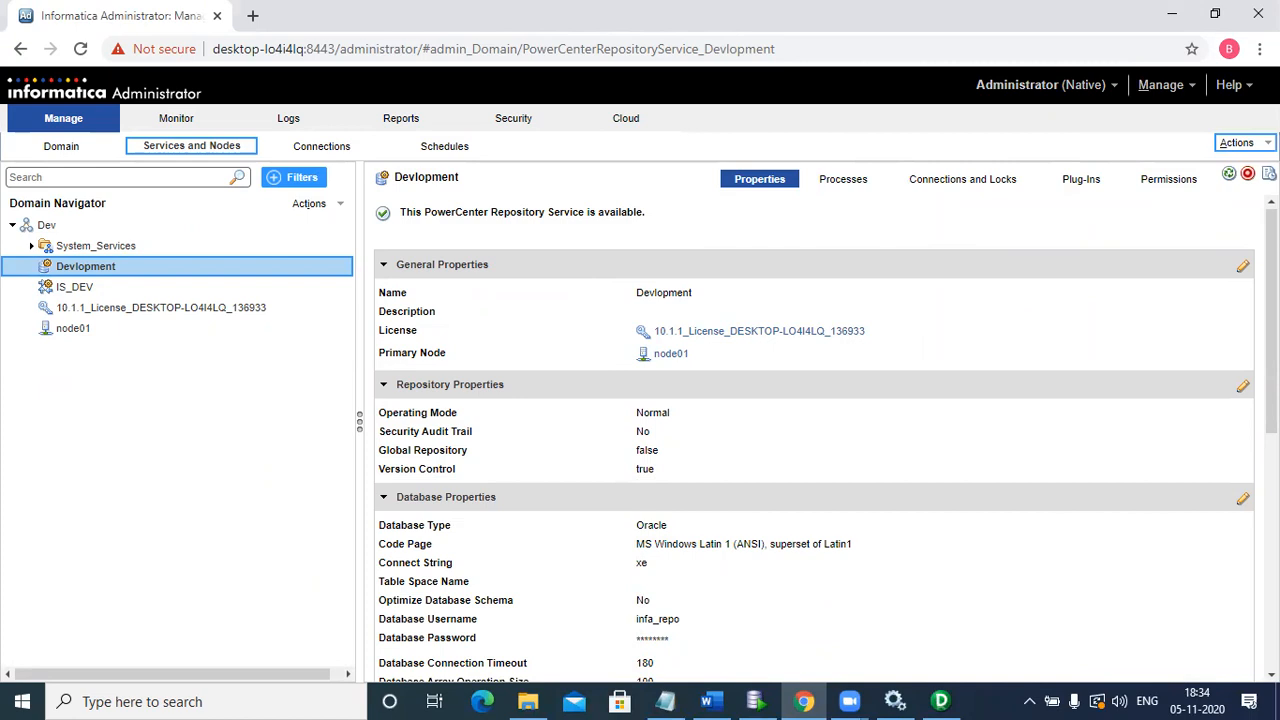
{"action": "left_click", "coordinate": [1238, 142]}
{"action": "mouse_move", "coordinate": [1104, 212]}
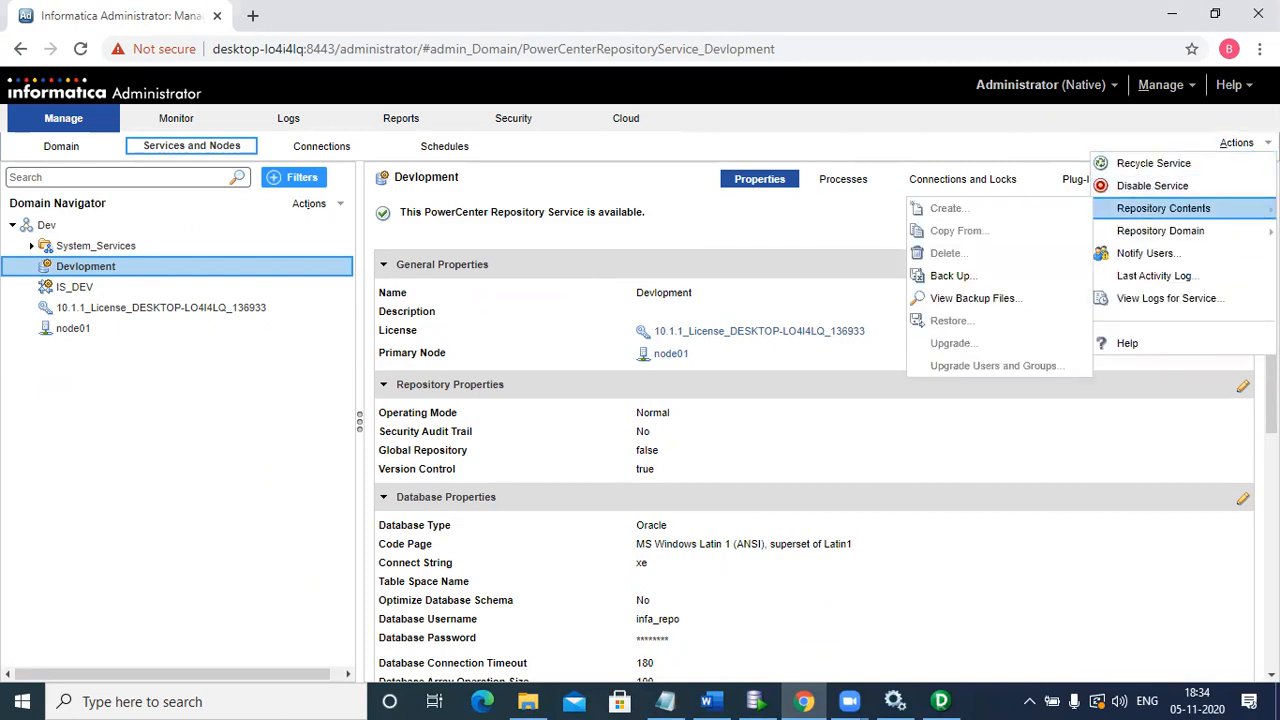
Step: Back up Devlopment to file nandu with admin credentials, skipping workflow logs, deployment history and MX data
{"action": "left_click", "coordinate": [940, 279]}
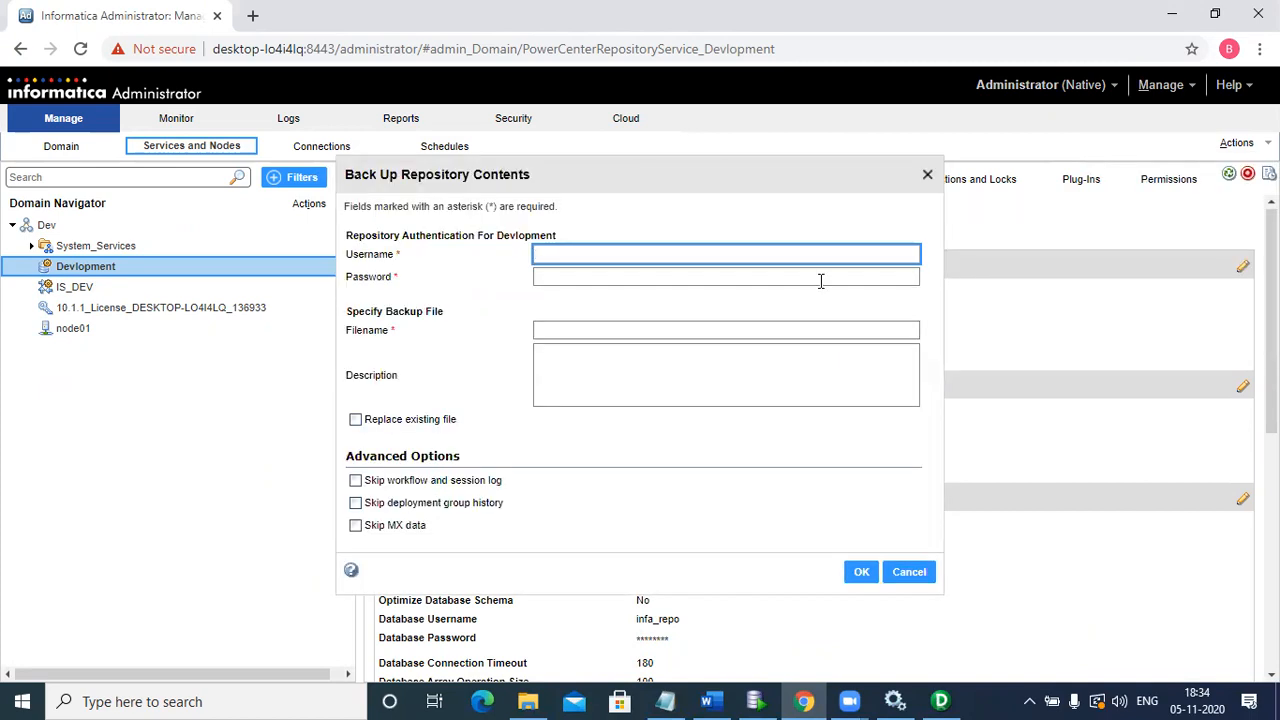
{"action": "type", "text": "Administrator"}
{"action": "left_click", "coordinate": [820, 281]}
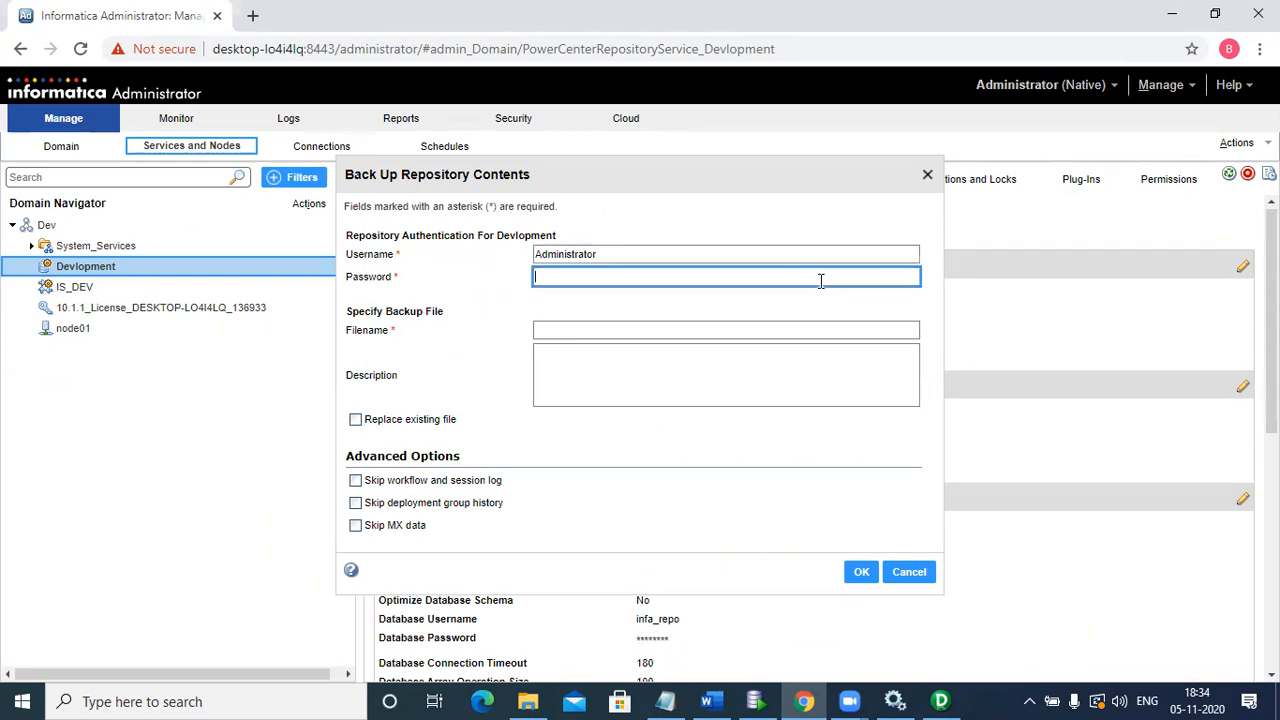
{"action": "type", "text": "•••••"}
{"action": "left_click", "coordinate": [716, 333]}
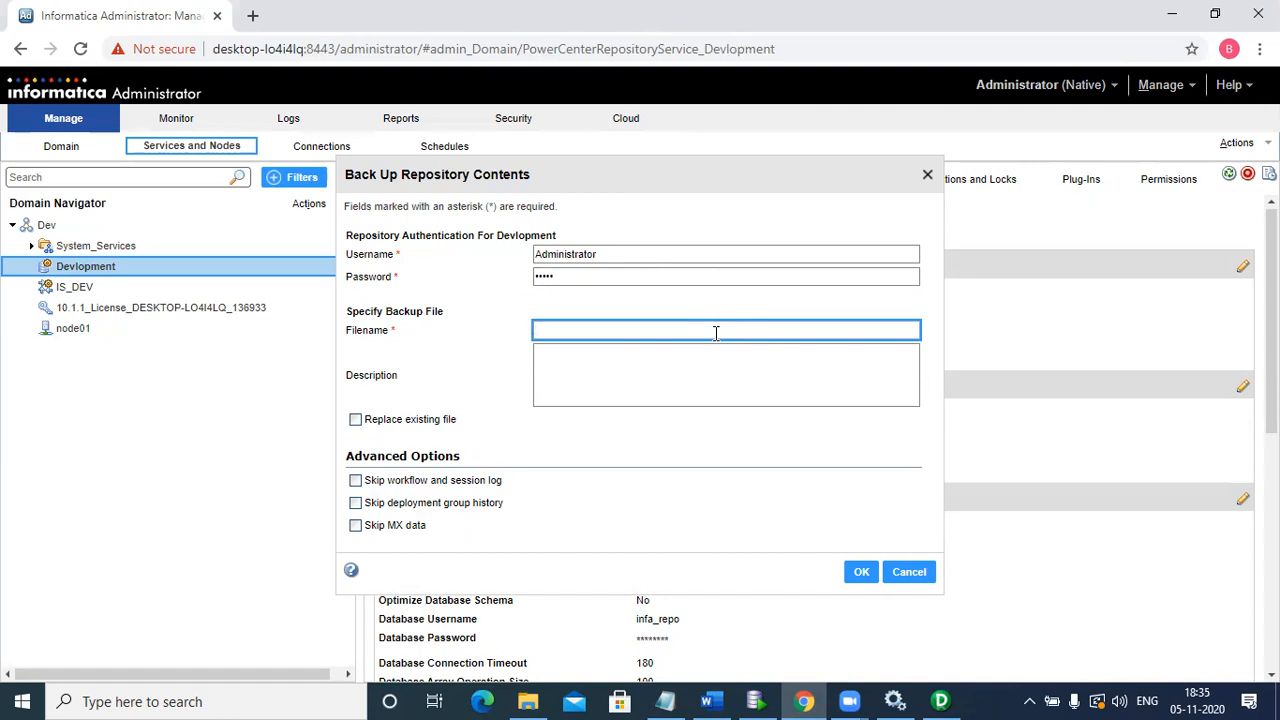
{"action": "type", "text": "nandu"}
{"action": "left_click", "coordinate": [355, 481]}
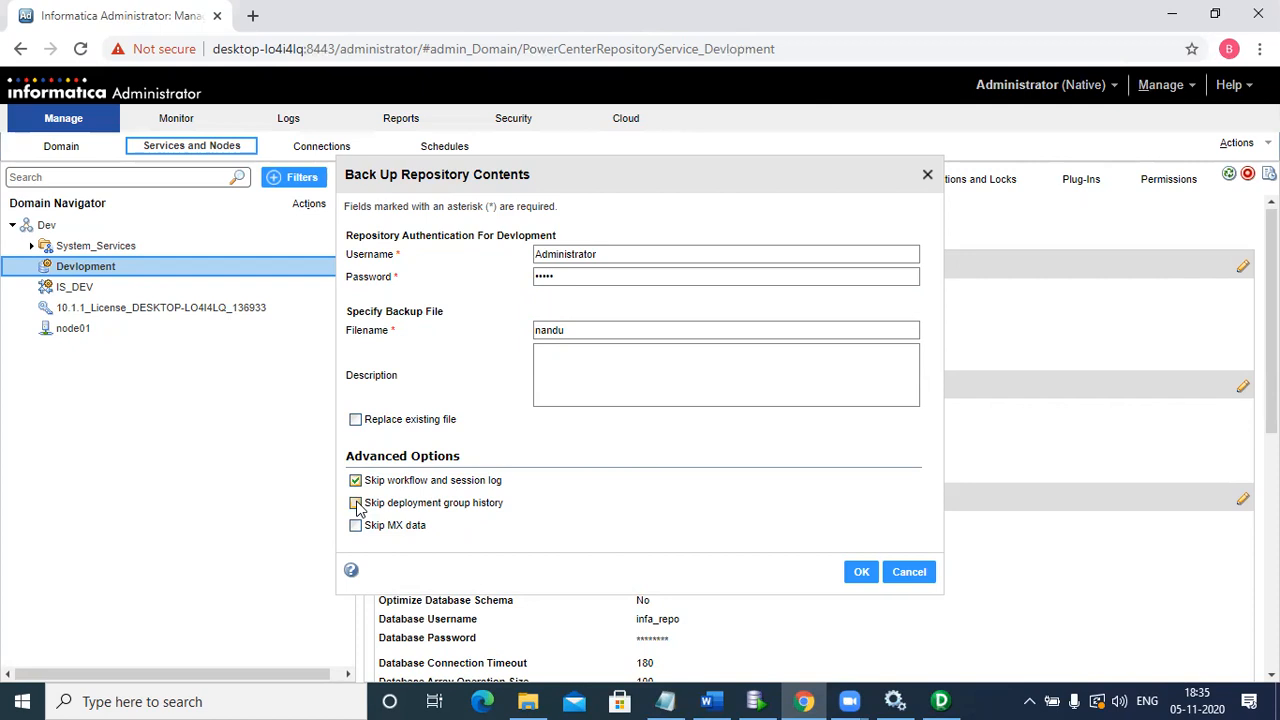
{"action": "left_click", "coordinate": [356, 503]}
{"action": "left_click", "coordinate": [356, 527]}
Step: Start the nandu backup, then dismiss Designer's stopping-repository alert and close its repository view
{"action": "left_click", "coordinate": [857, 572]}
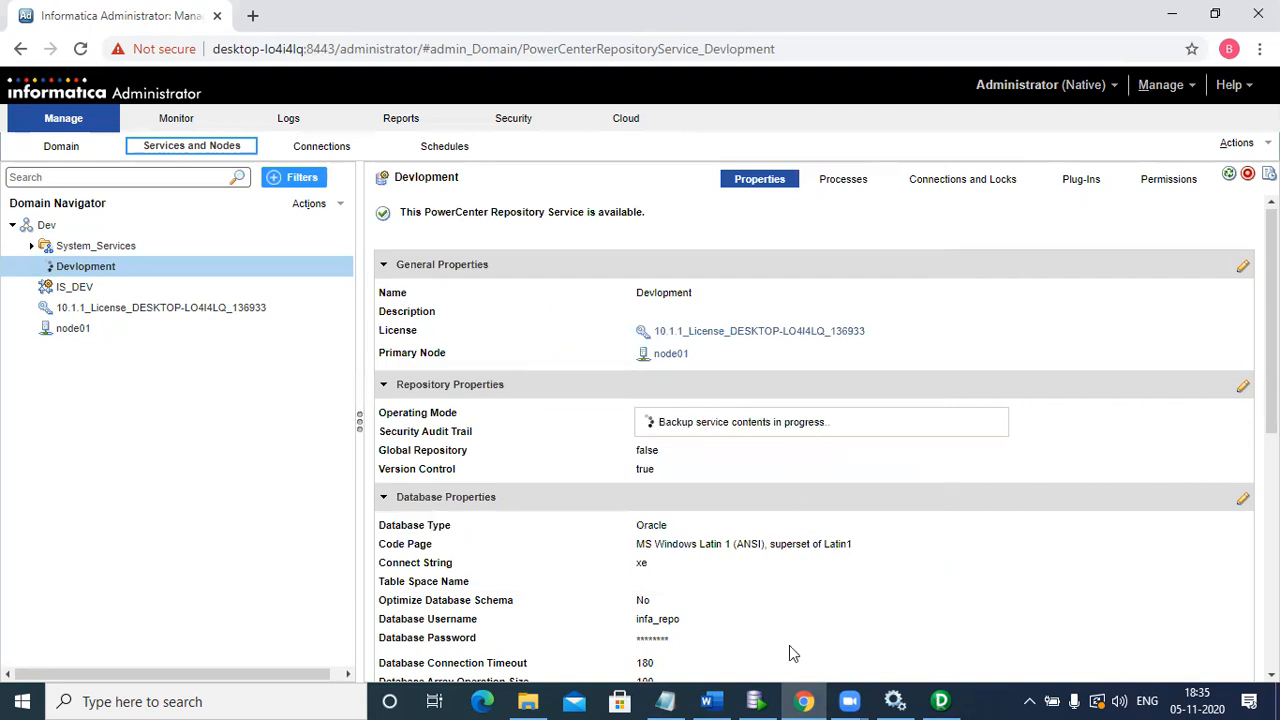
{"action": "key", "text": "alt+Tab"}
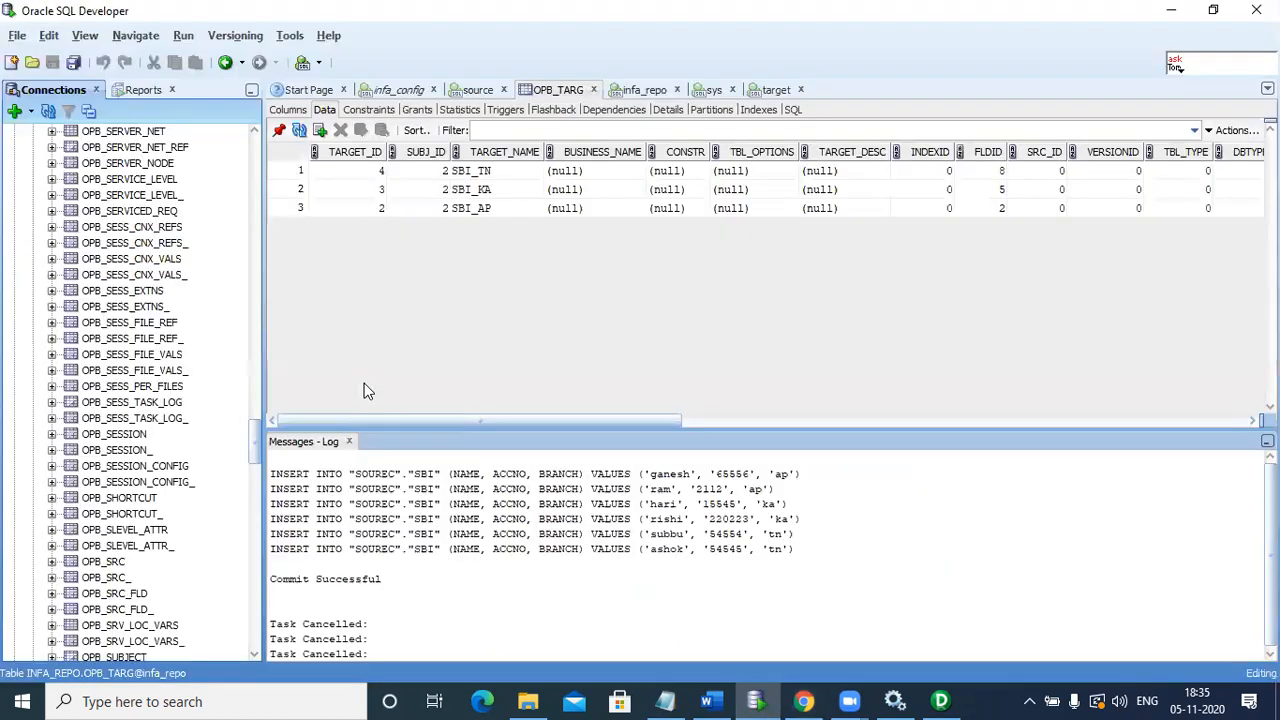
{"action": "left_click", "coordinate": [257, 161]}
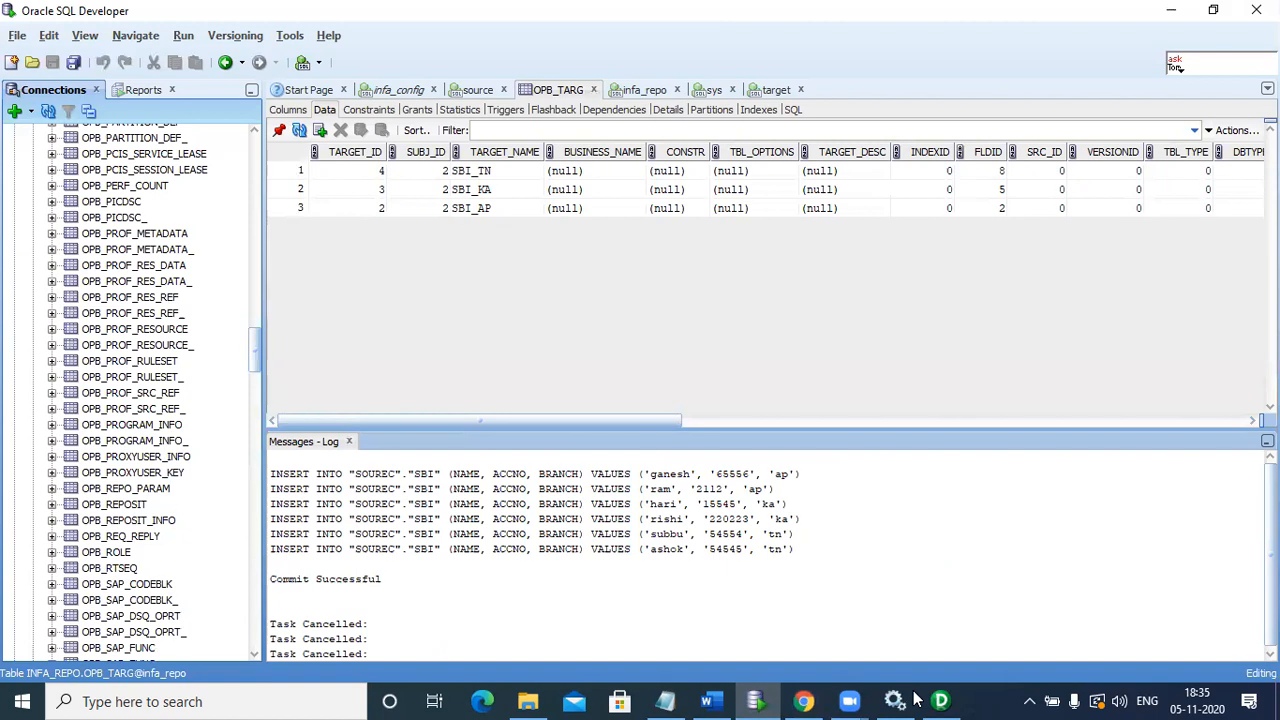
{"action": "left_click", "coordinate": [950, 700]}
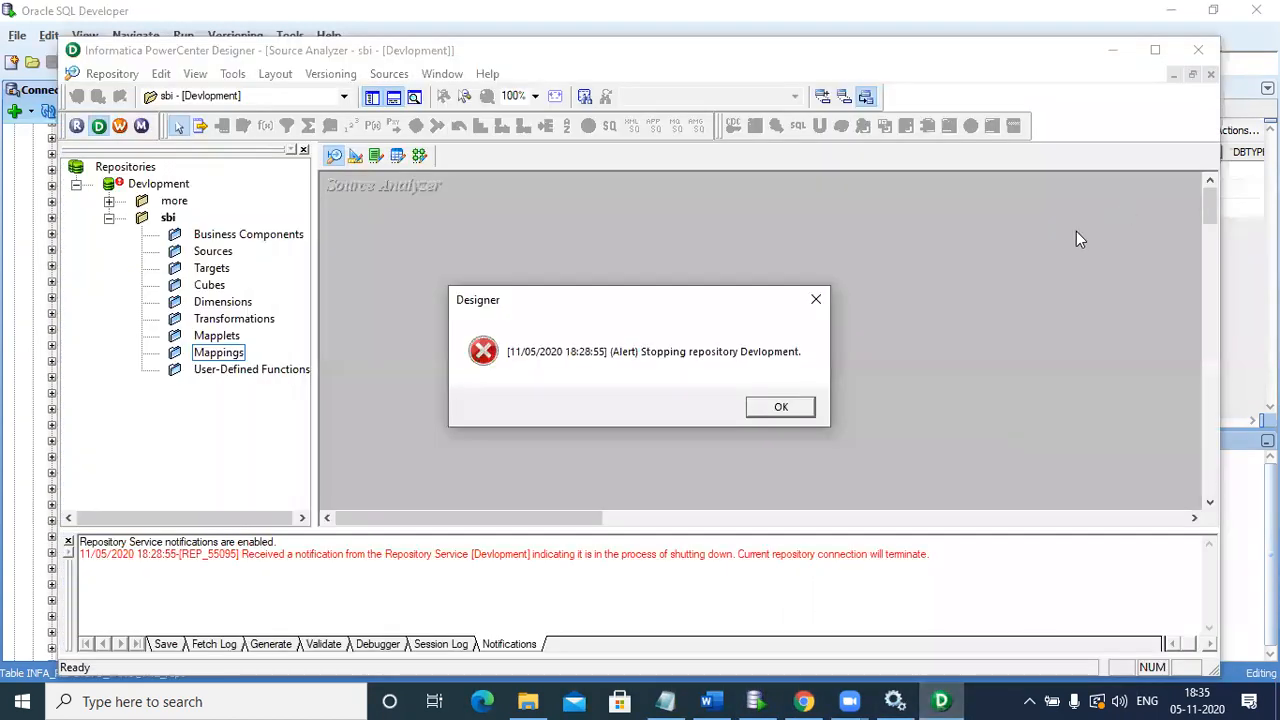
{"action": "left_click", "coordinate": [781, 406]}
{"action": "left_click", "coordinate": [1197, 50]}
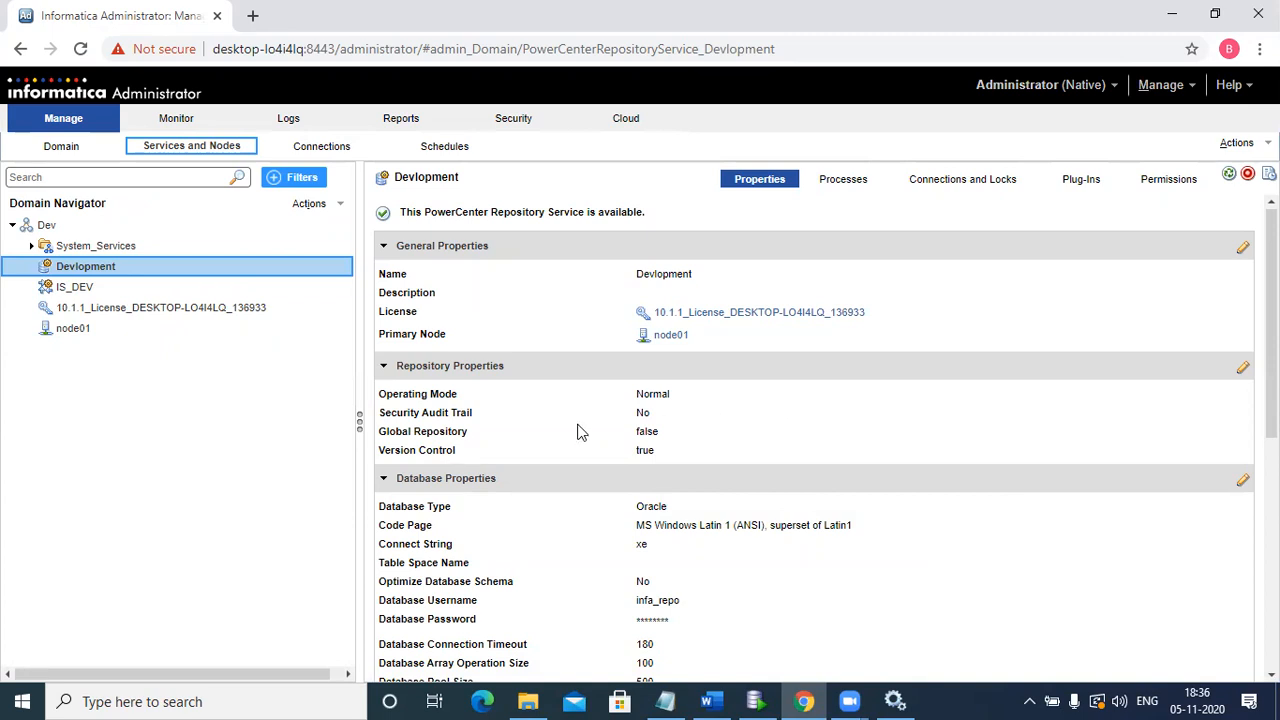
Step: Copy node01's backup path C:\Informatica\10.1.1\server\infa_shared\Backup into File Explorer's address bar
{"action": "left_click", "coordinate": [127, 334]}
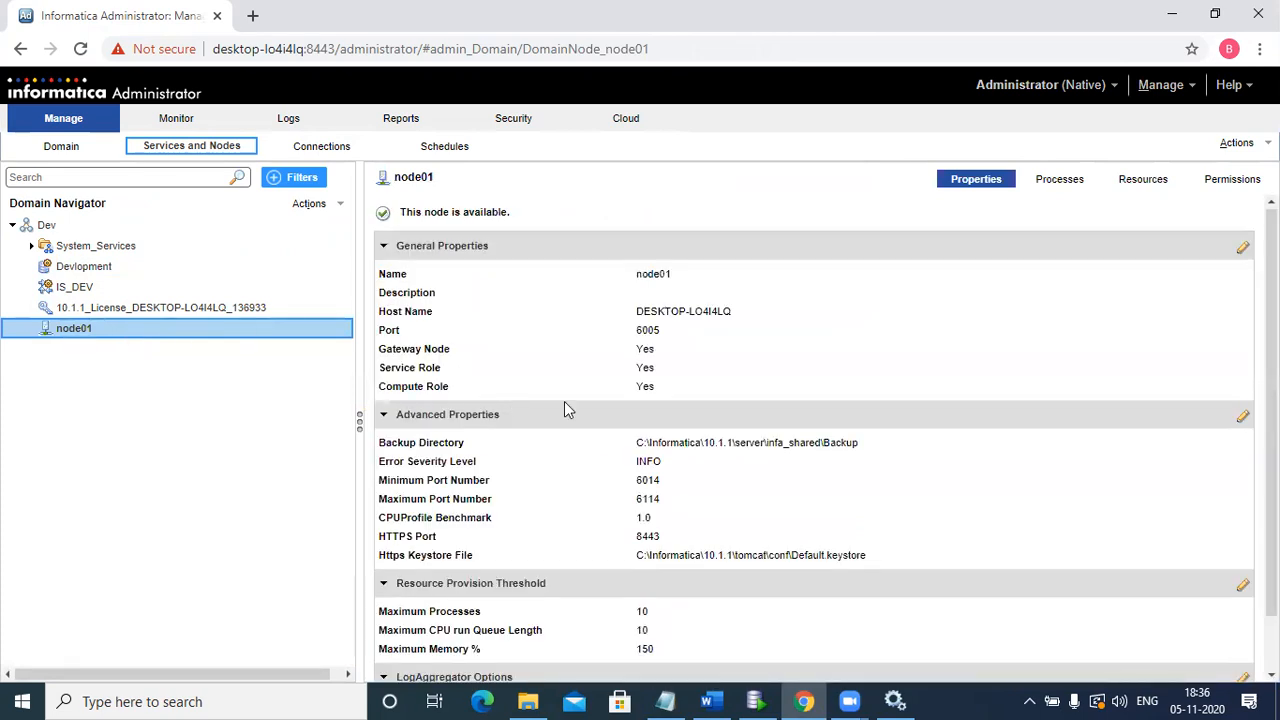
{"action": "mouse_move", "coordinate": [414, 452]}
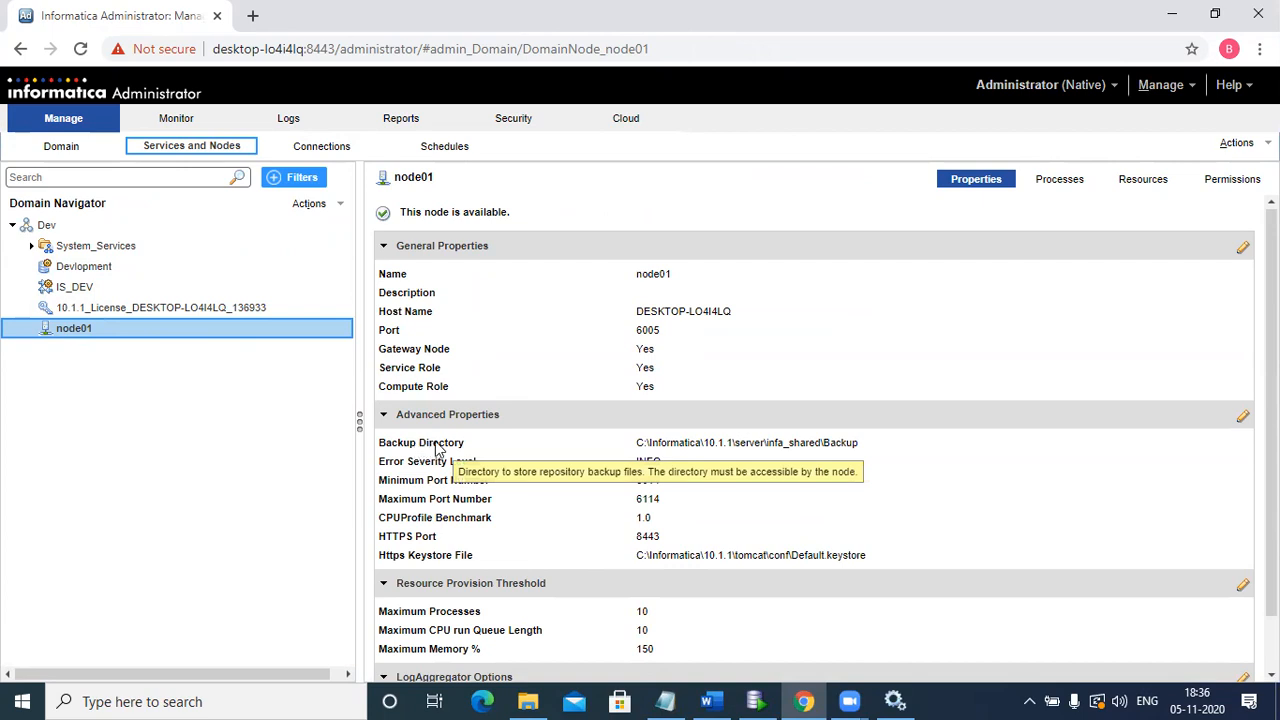
{"action": "left_click_drag", "start_coordinate": [636, 443], "coordinate": [860, 453]}
{"action": "key", "text": "ctrl+c"}
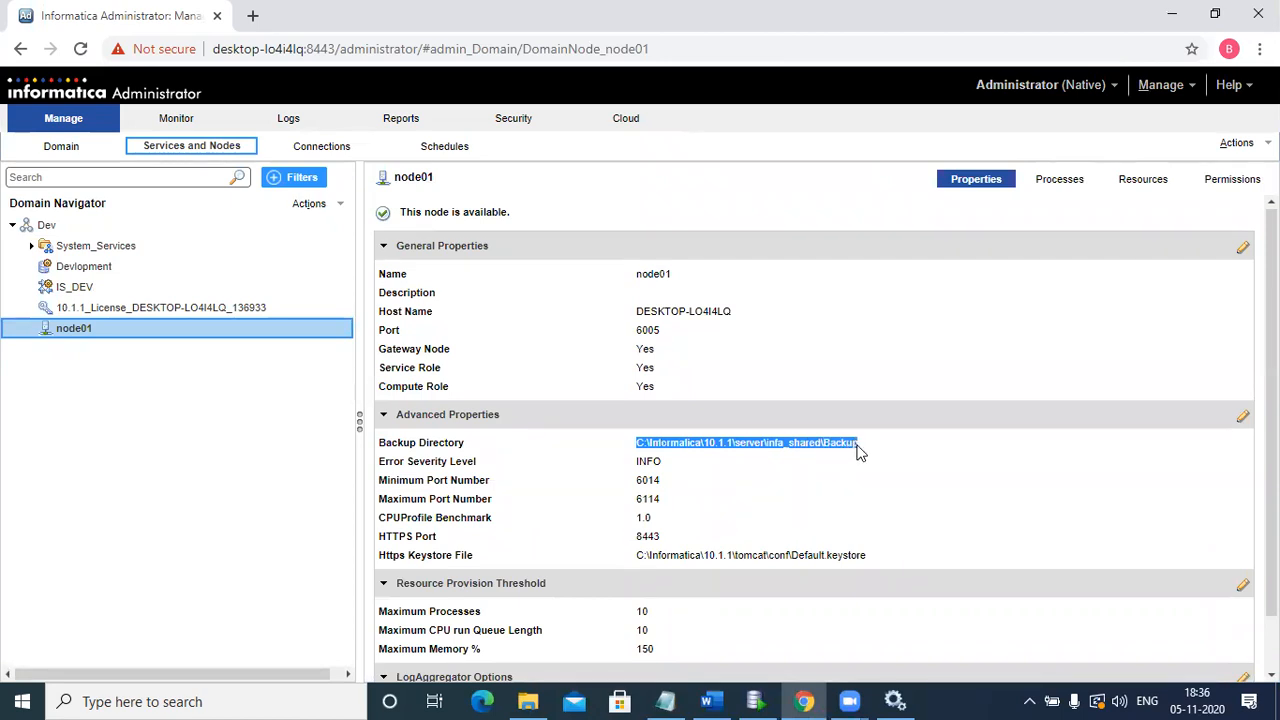
{"action": "left_click", "coordinate": [528, 701]}
{"action": "left_click", "coordinate": [492, 62]}
{"action": "key", "text": "ctrl+v"}
Step: Go to the Backup folder, select nandu.rep, and return to the Administrator page
{"action": "key", "text": "Return"}
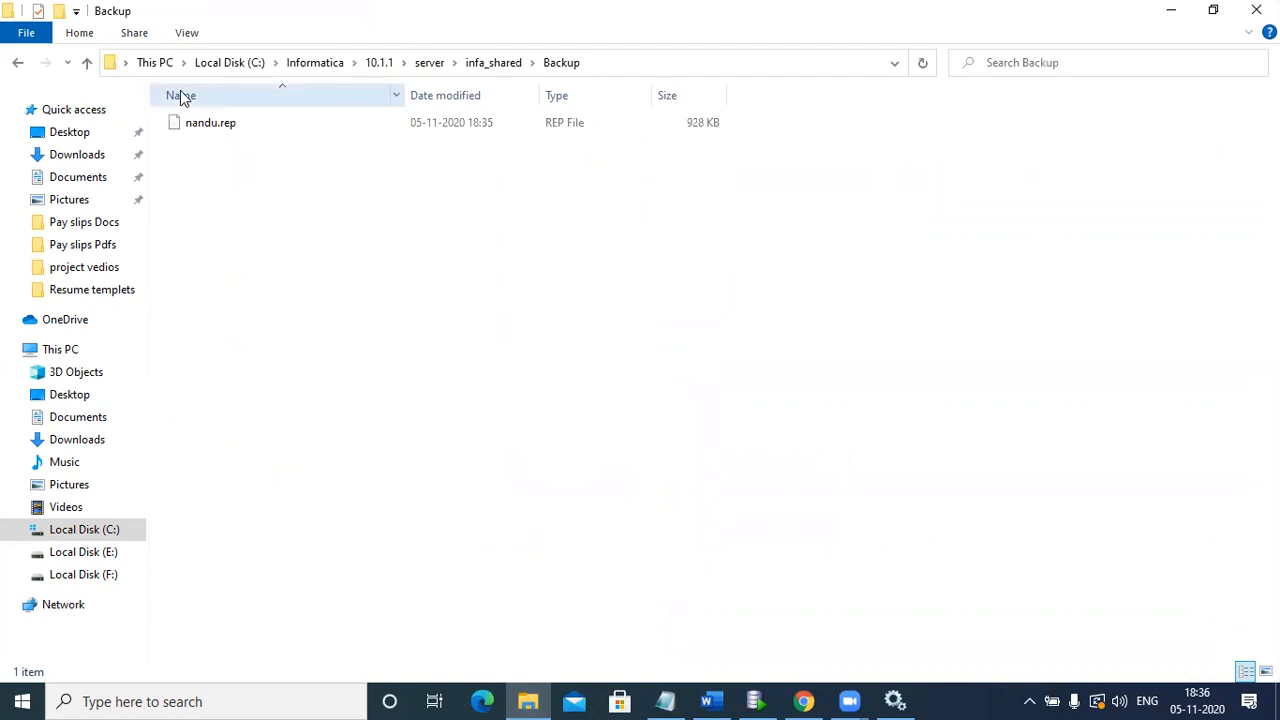
{"action": "left_click", "coordinate": [202, 122]}
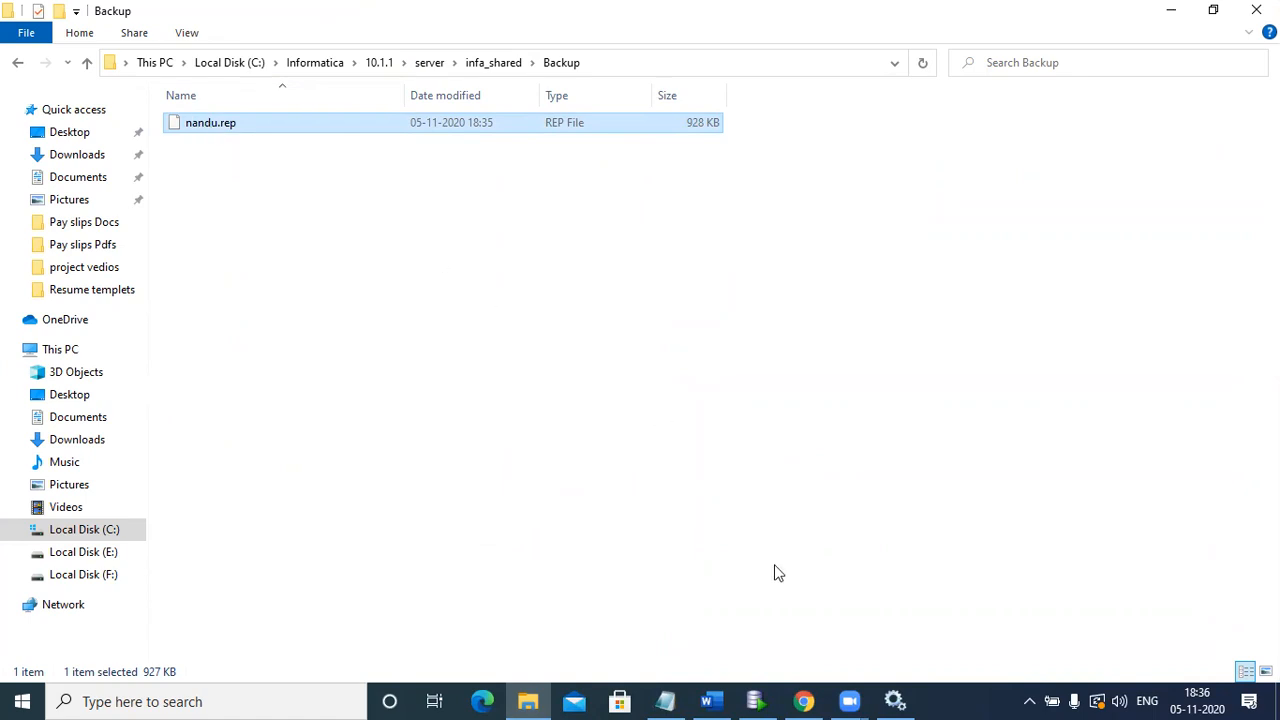
{"action": "key", "text": "alt+Tab"}
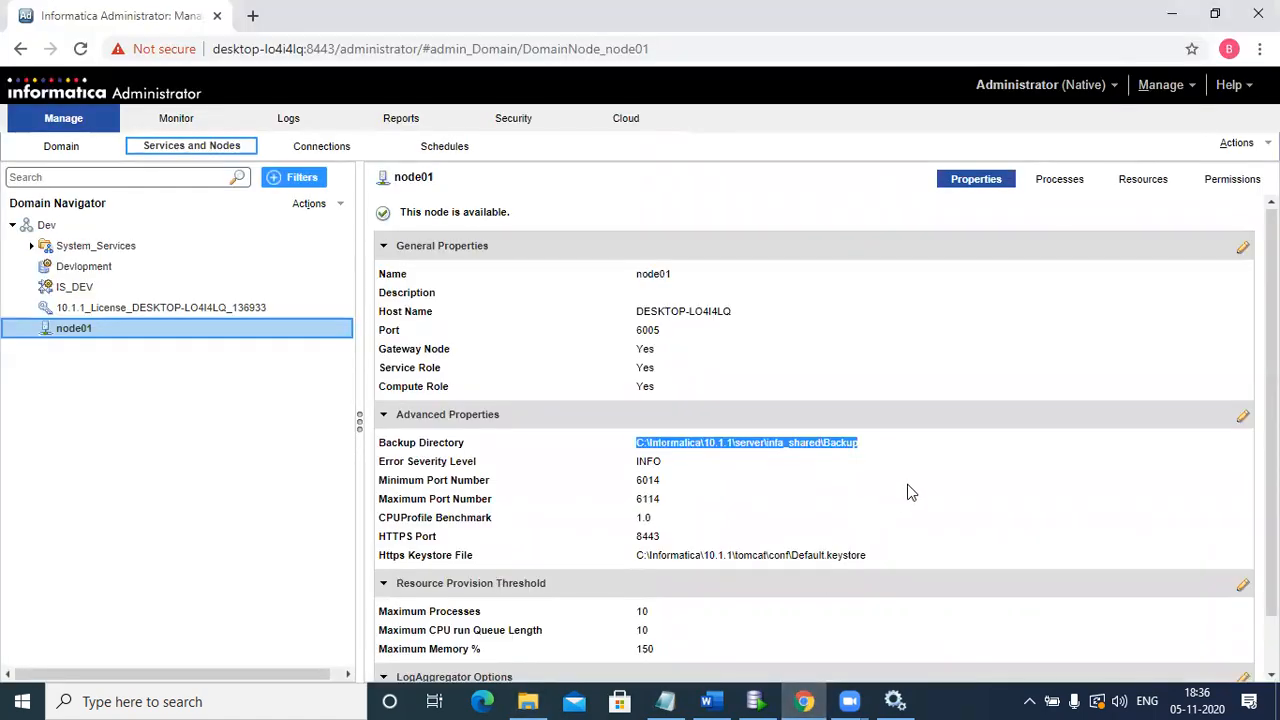
Step: Show the Devlopment service properties and open its Actions menu, closing it without choosing anything
{"action": "left_click", "coordinate": [146, 266]}
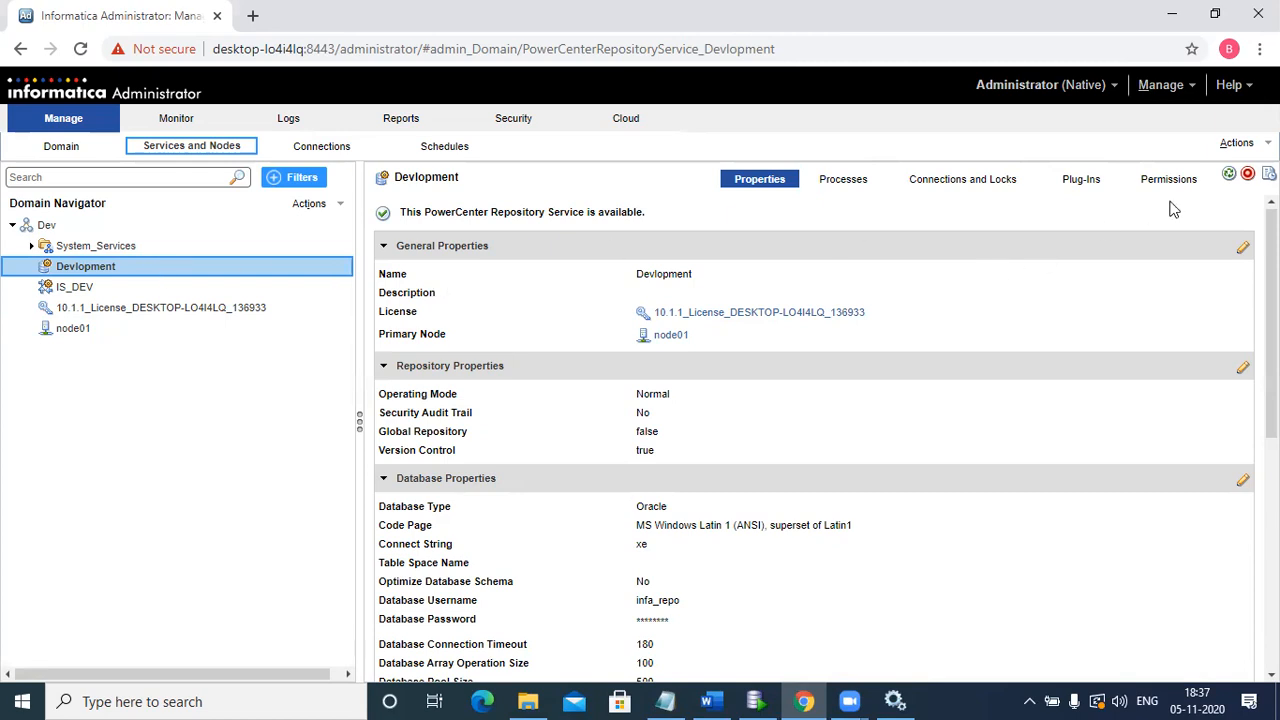
{"action": "left_click", "coordinate": [1234, 148]}
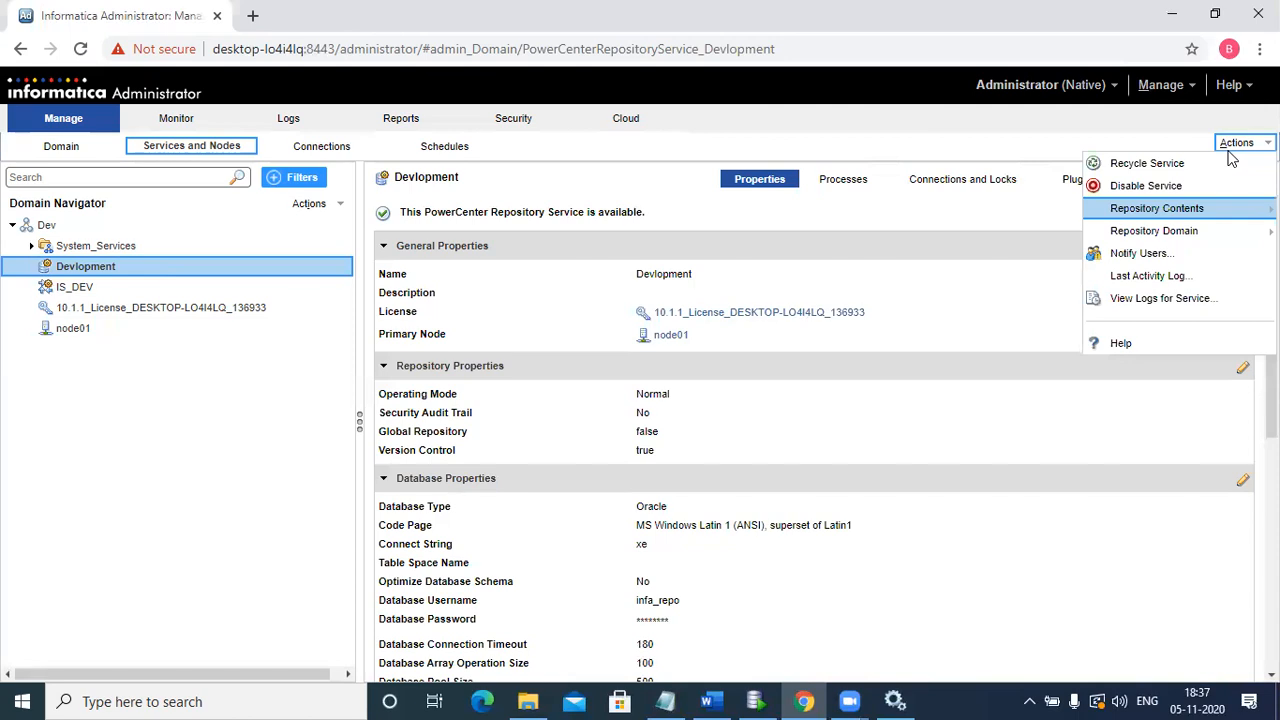
{"action": "left_click", "coordinate": [922, 418]}
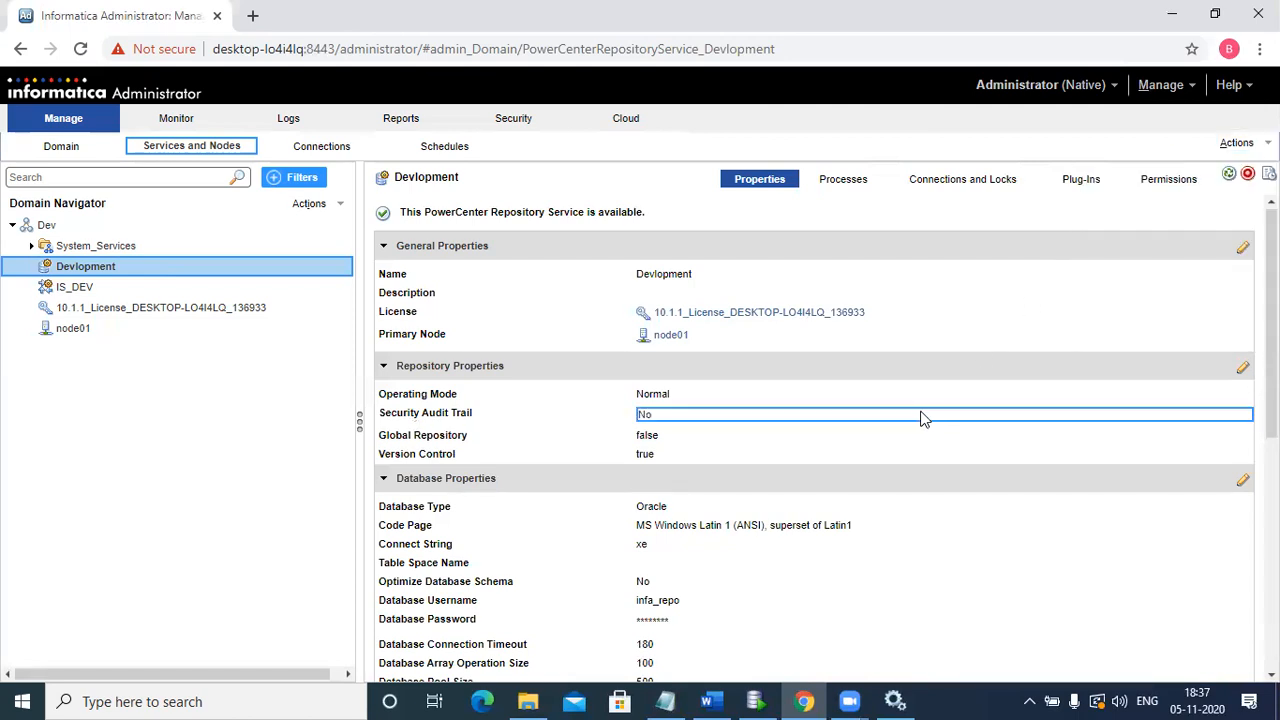
Step: Change the Devlopment repository's operating mode to Exclusive and confirm the service restart
{"action": "left_click", "coordinate": [1243, 370]}
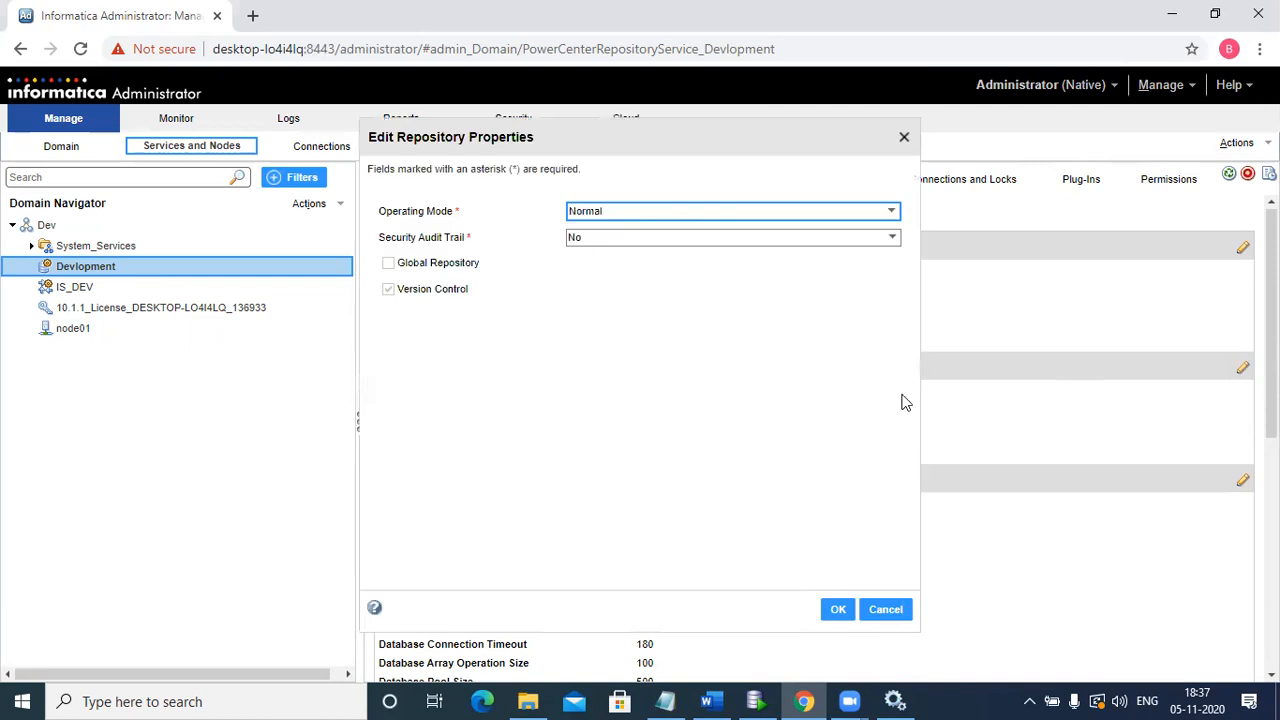
{"action": "left_click", "coordinate": [857, 219]}
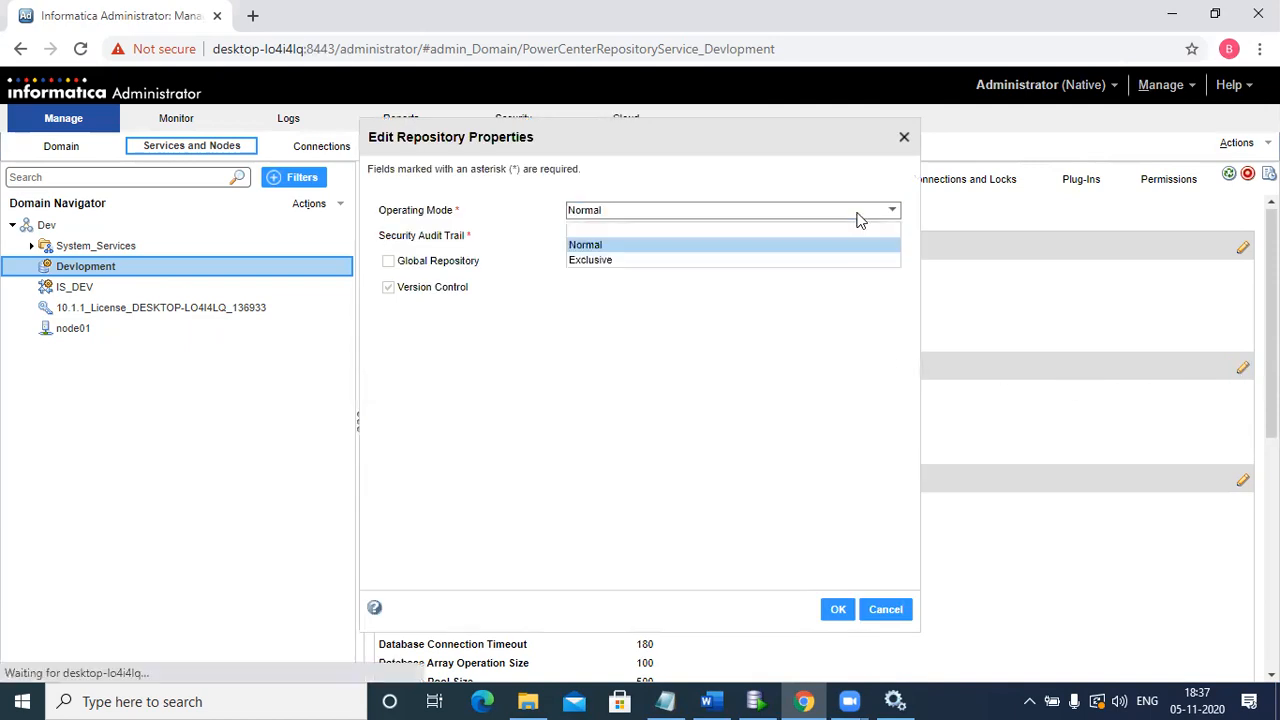
{"action": "left_click", "coordinate": [799, 262]}
{"action": "left_click", "coordinate": [836, 612]}
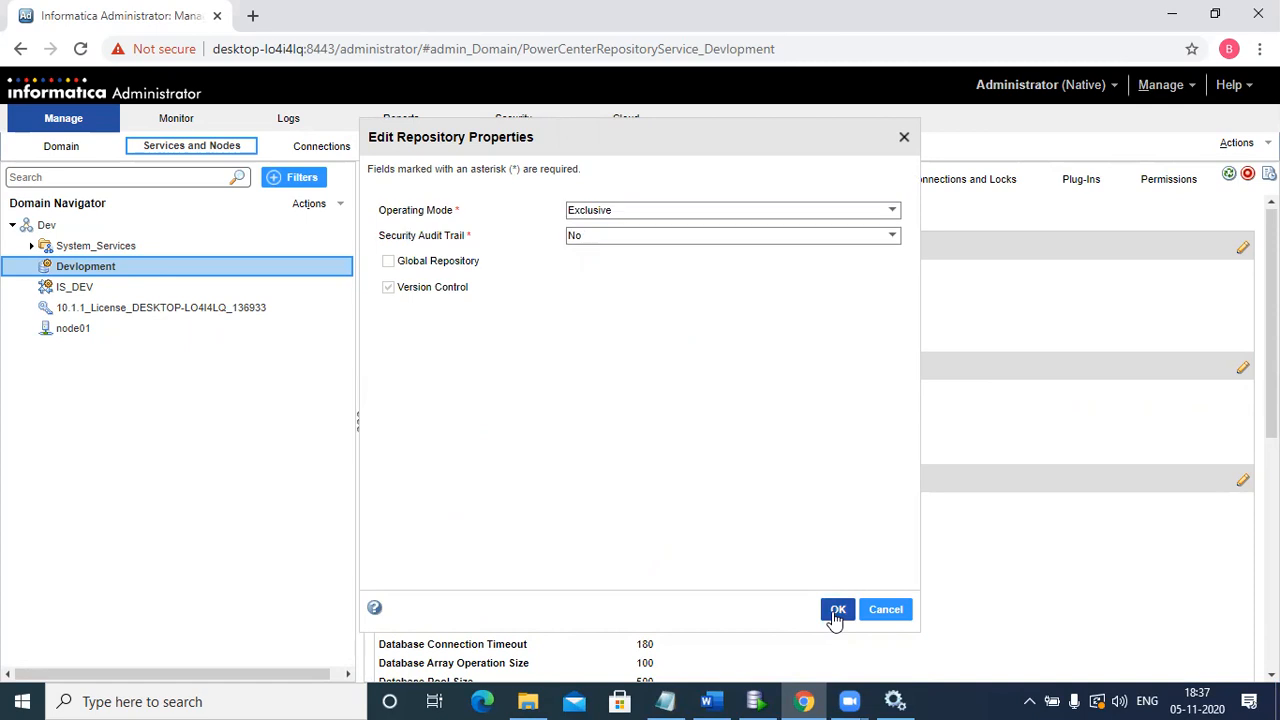
{"action": "left_click", "coordinate": [792, 434]}
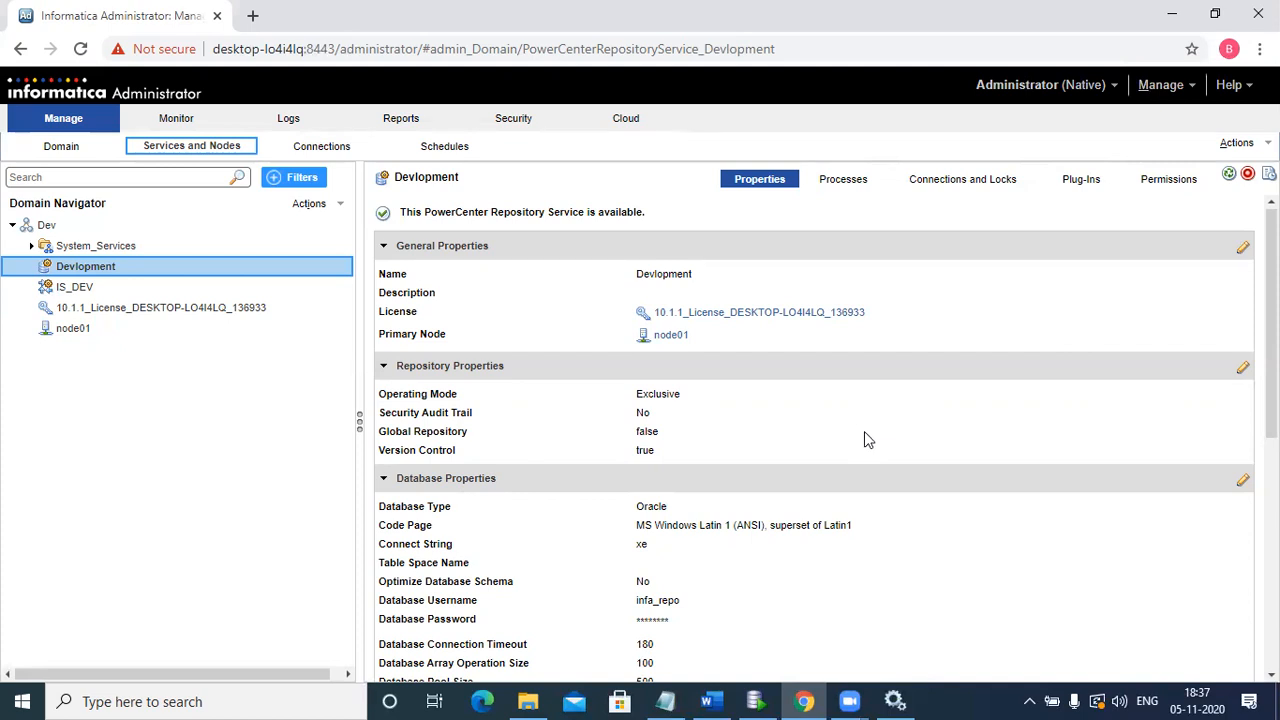
Step: Delete the Devlopment repository contents, authenticating with the repository administrator username and password
{"action": "left_click", "coordinate": [1238, 143]}
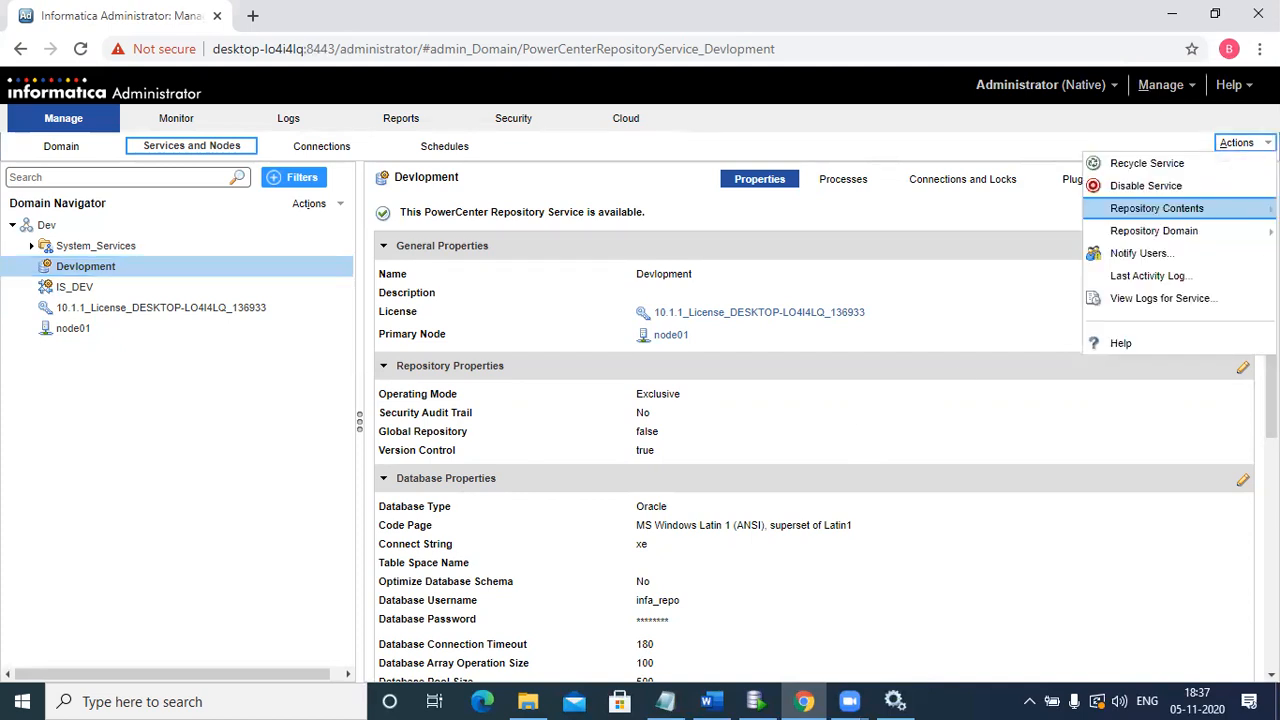
{"action": "mouse_move", "coordinate": [1220, 210]}
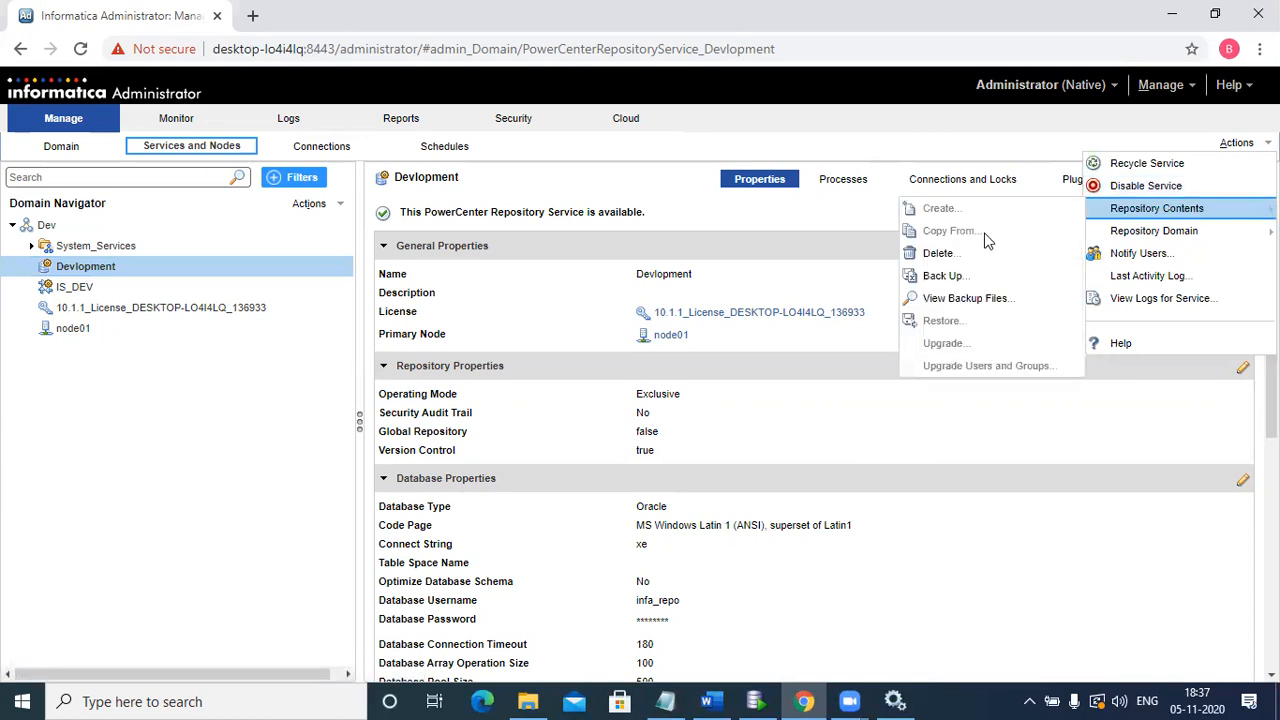
{"action": "left_click", "coordinate": [938, 254]}
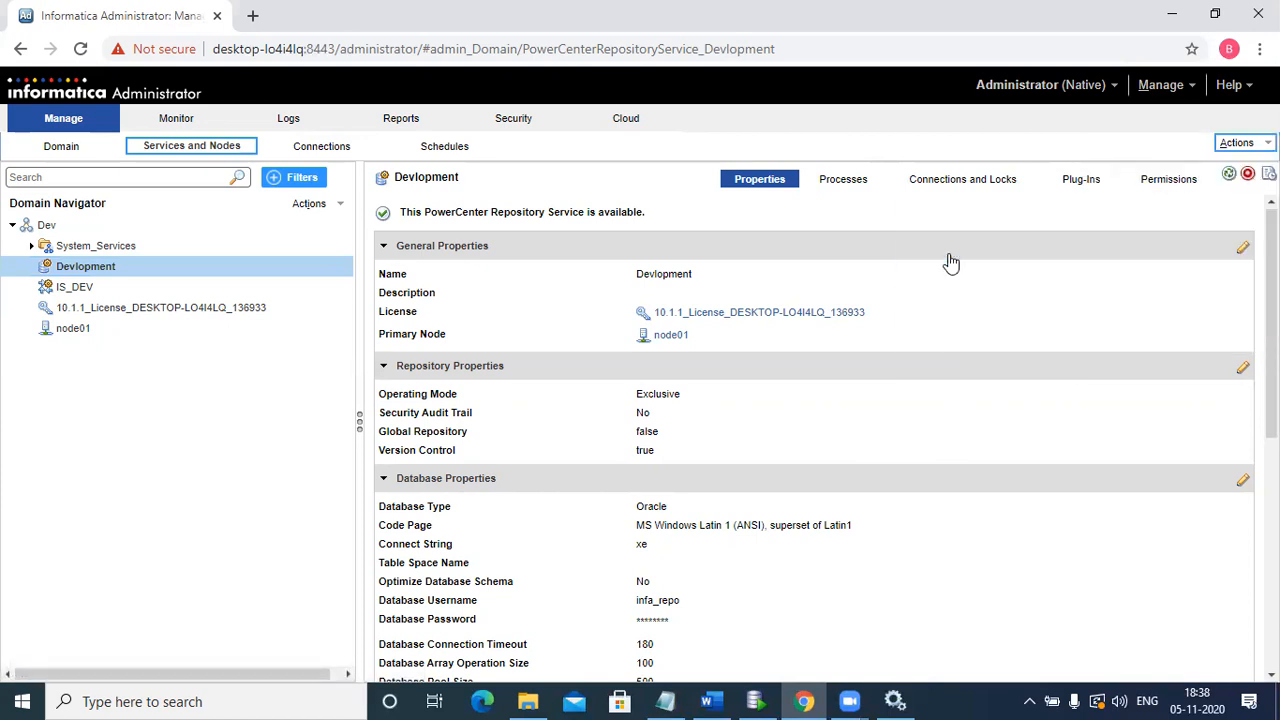
{"action": "type", "text": "Admi"}
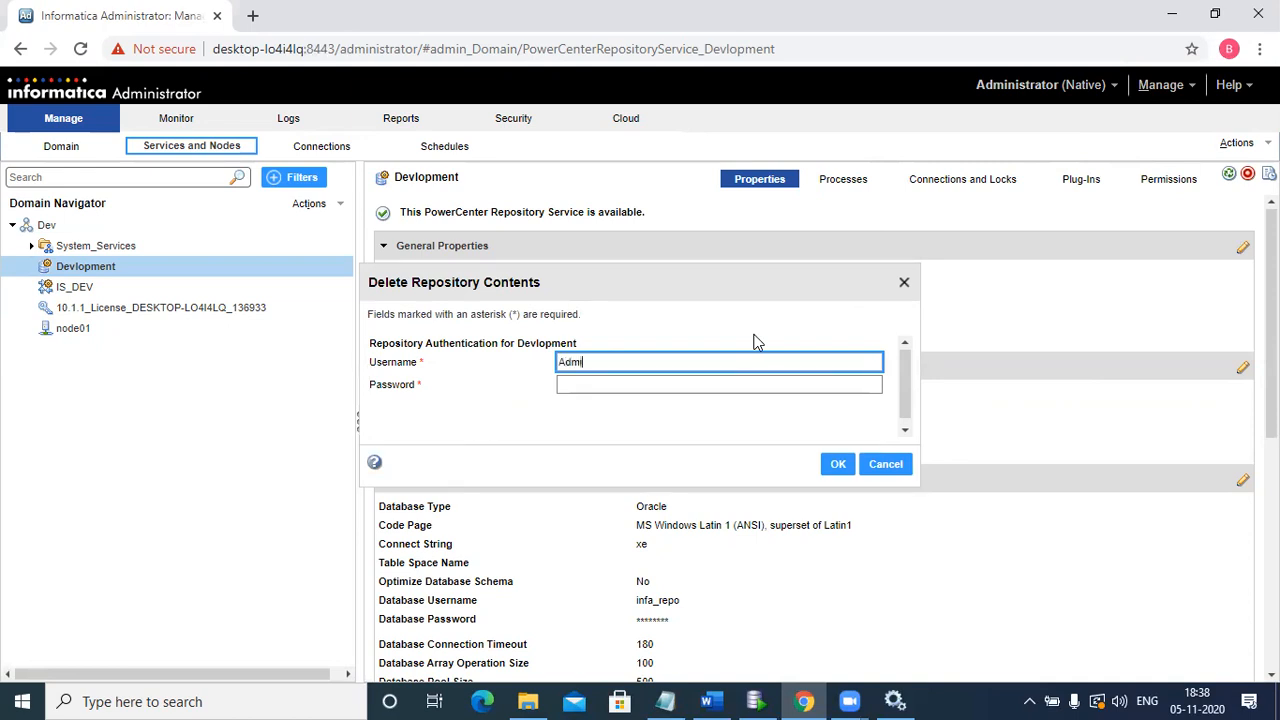
{"action": "type", "text": "nistrator"}
{"action": "key", "text": "ctrl+a"}
{"action": "left_click", "coordinate": [641, 386]}
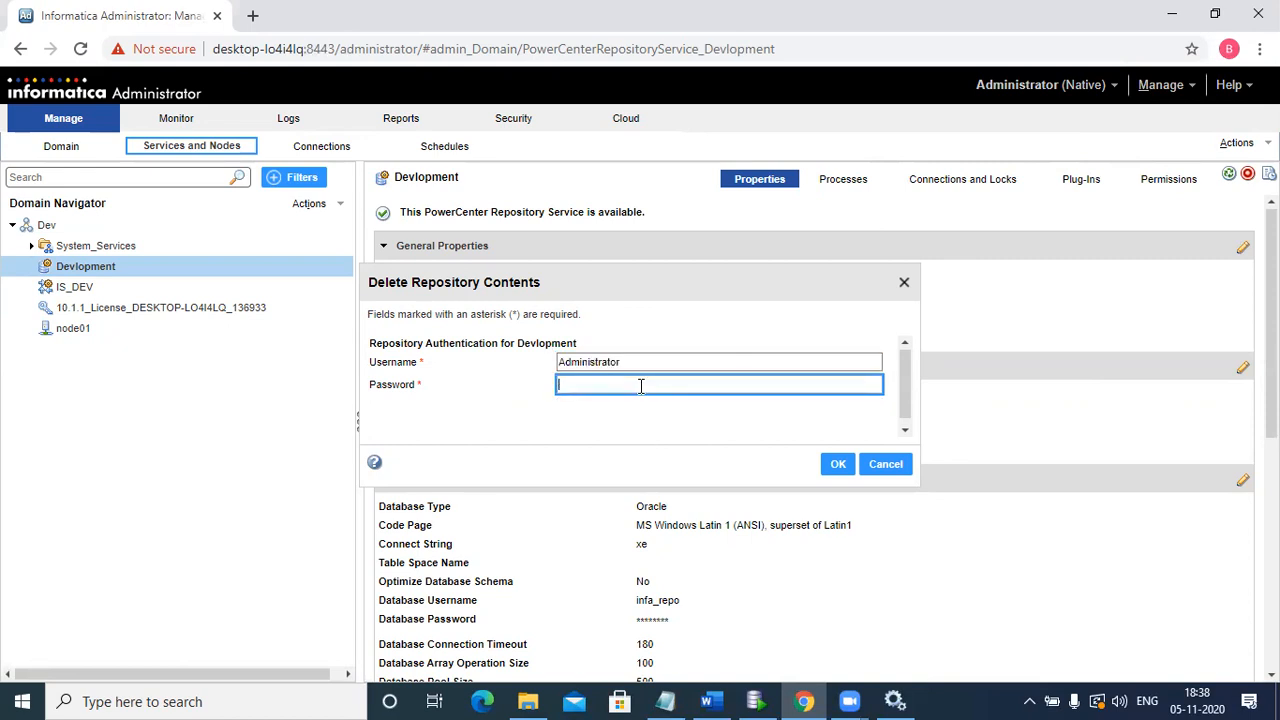
{"action": "left_click", "coordinate": [839, 470]}
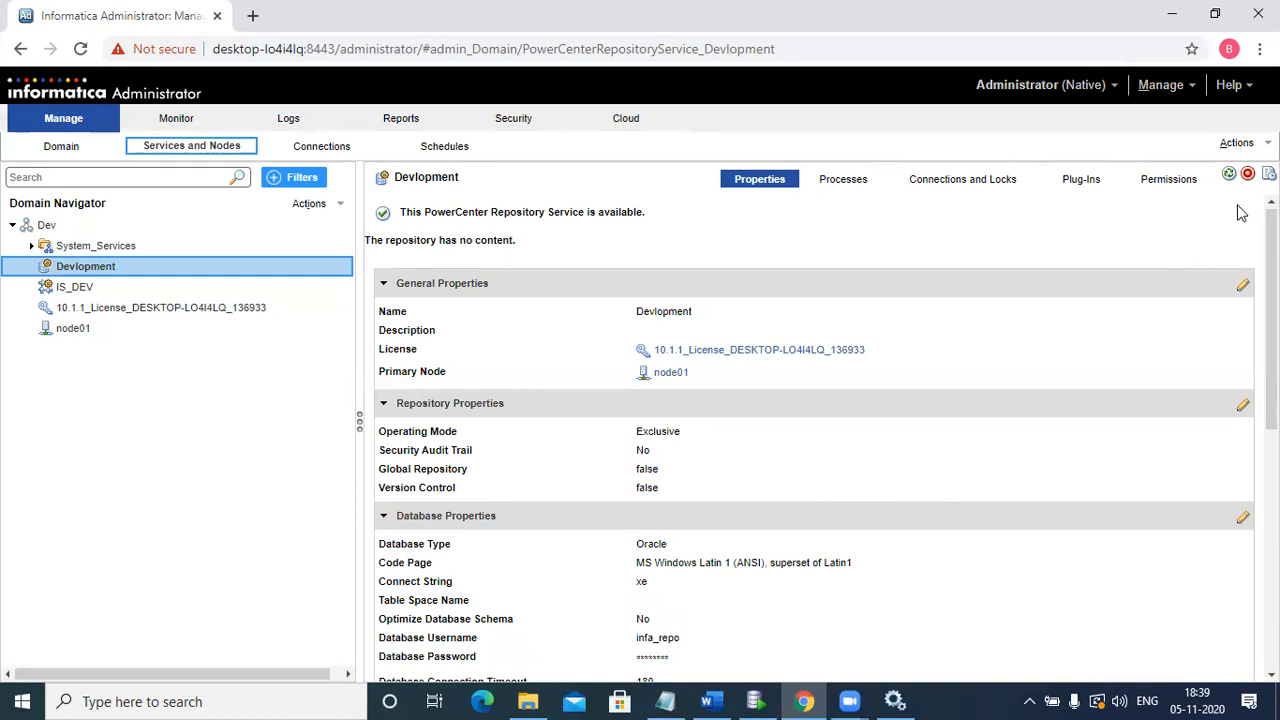
Step: Collapse the Database Properties section of the Devlopment repository service
{"action": "left_click", "coordinate": [1238, 143]}
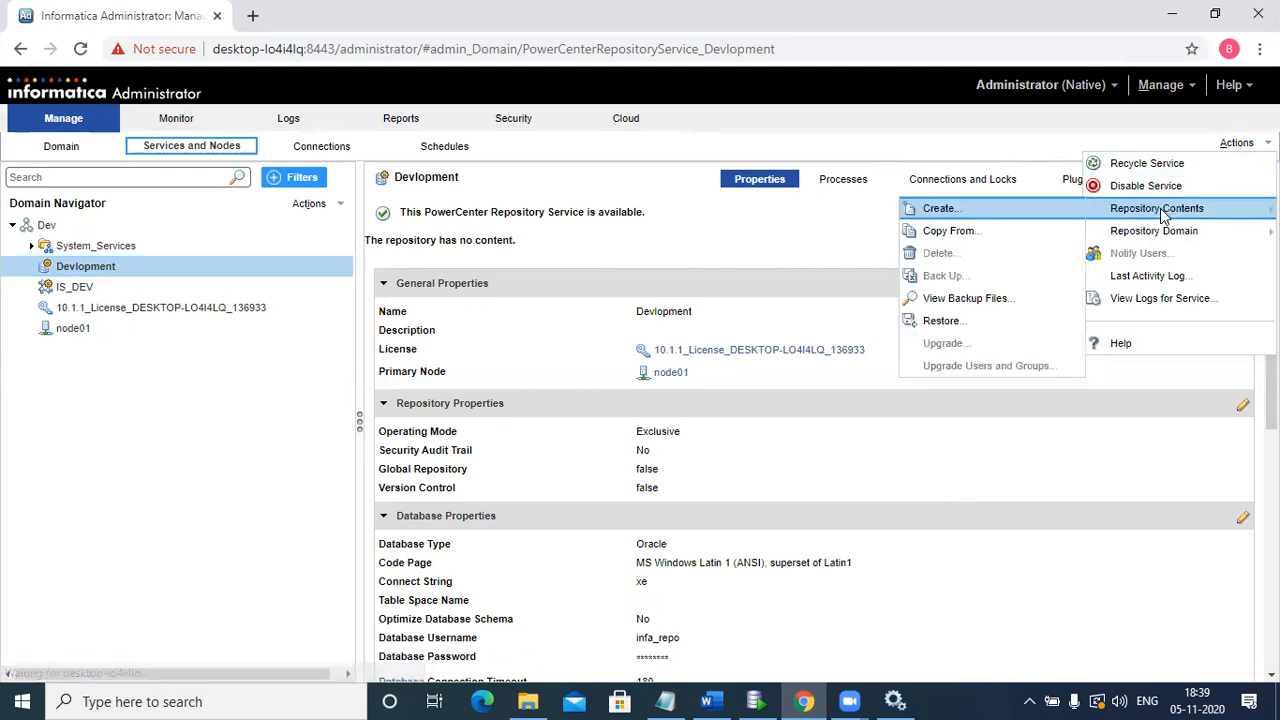
{"action": "left_click", "coordinate": [995, 516]}
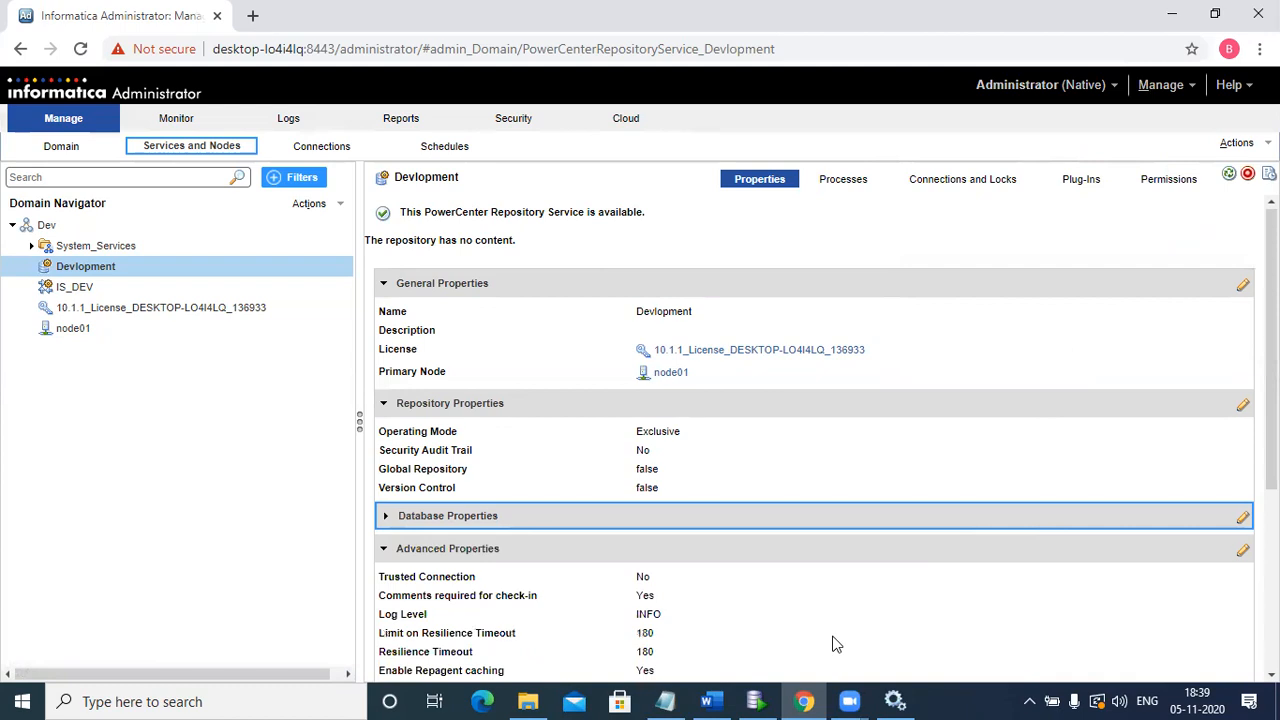
{"action": "key", "text": "alt+Tab"}
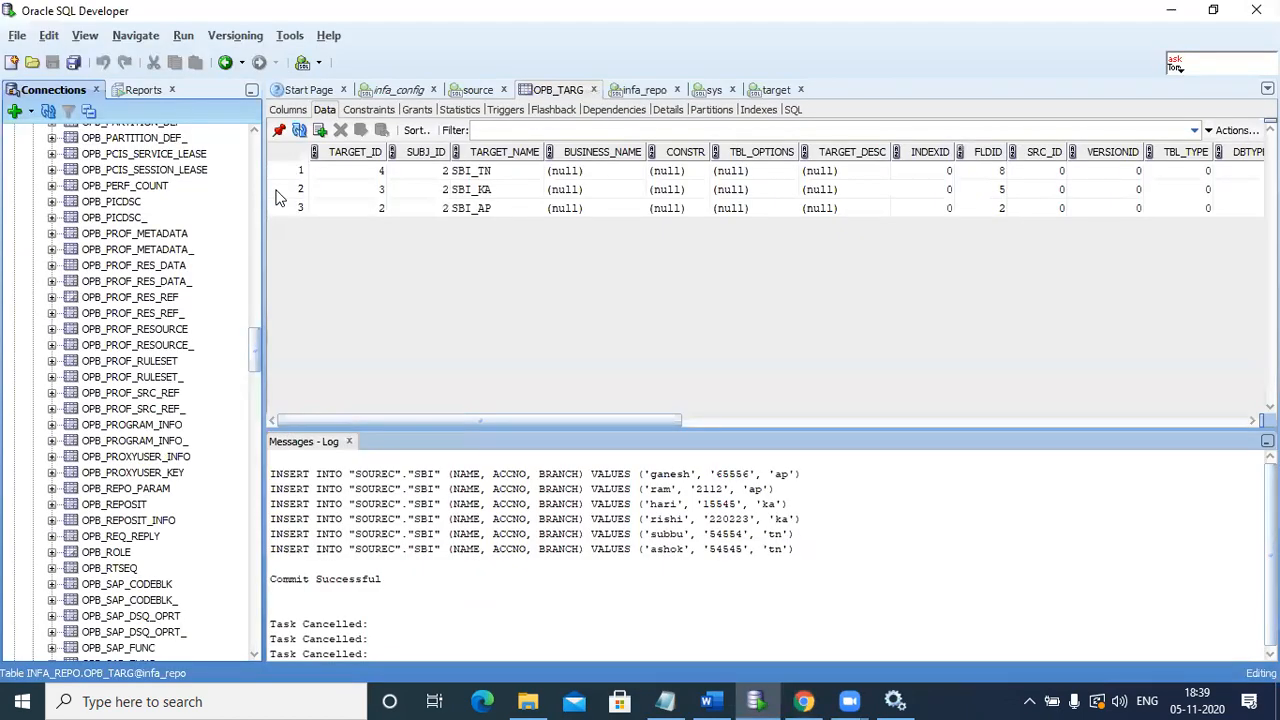
Step: Disconnect and reconnect infa_repo, then expand Tables, Views and Editioning Views to confirm they're empty
{"action": "left_click_drag", "start_coordinate": [255, 350], "coordinate": [257, 134]}
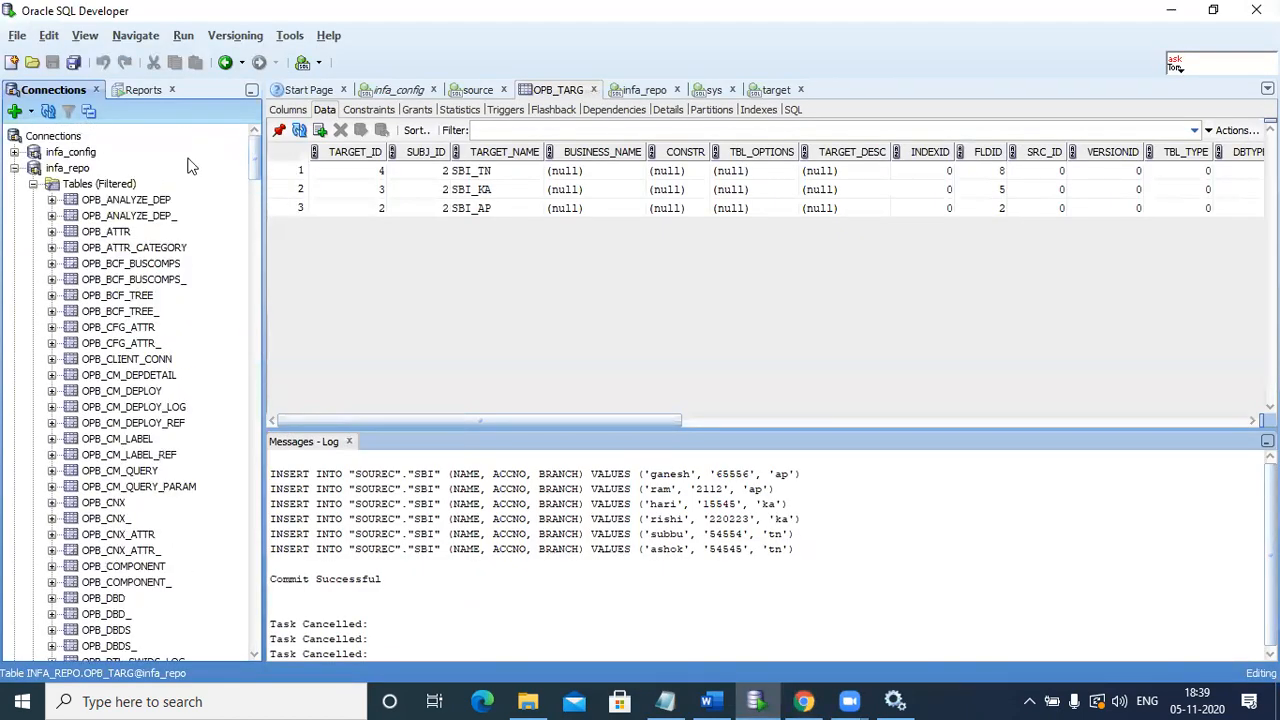
{"action": "left_click", "coordinate": [79, 174]}
{"action": "right_click", "coordinate": [80, 172]}
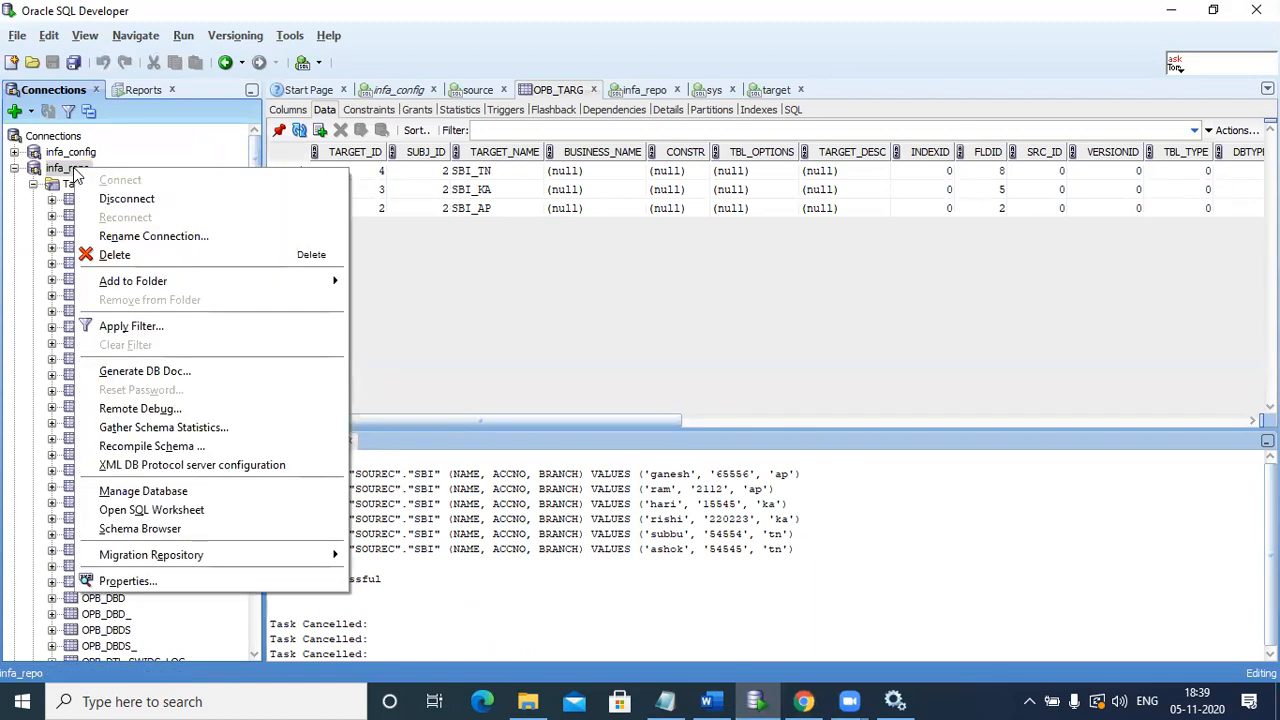
{"action": "left_click", "coordinate": [113, 200]}
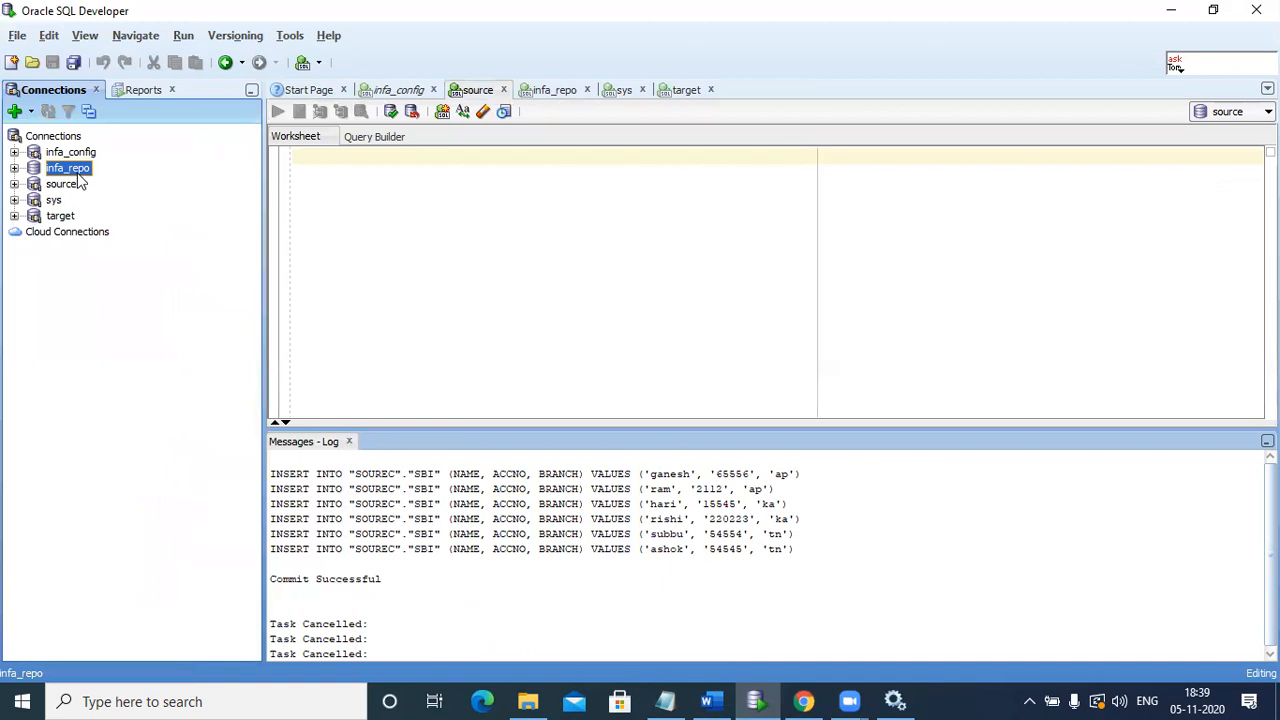
{"action": "double_click", "coordinate": [74, 171]}
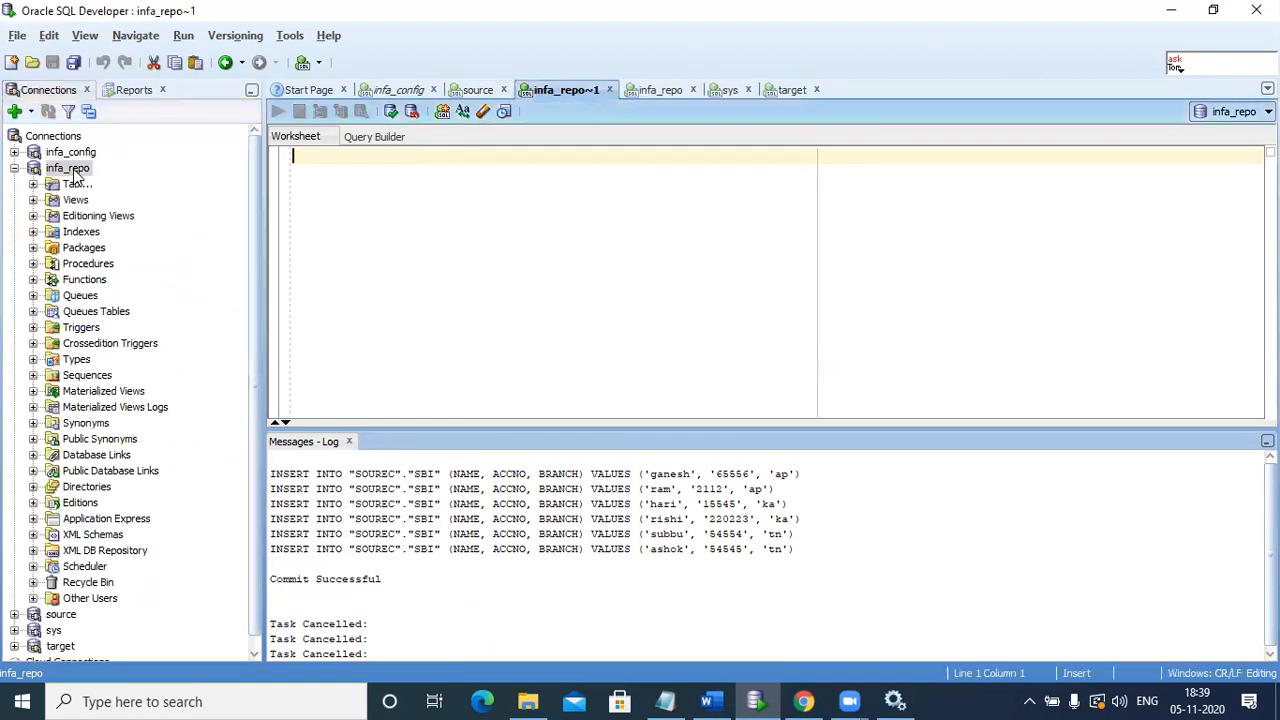
{"action": "left_click", "coordinate": [33, 184]}
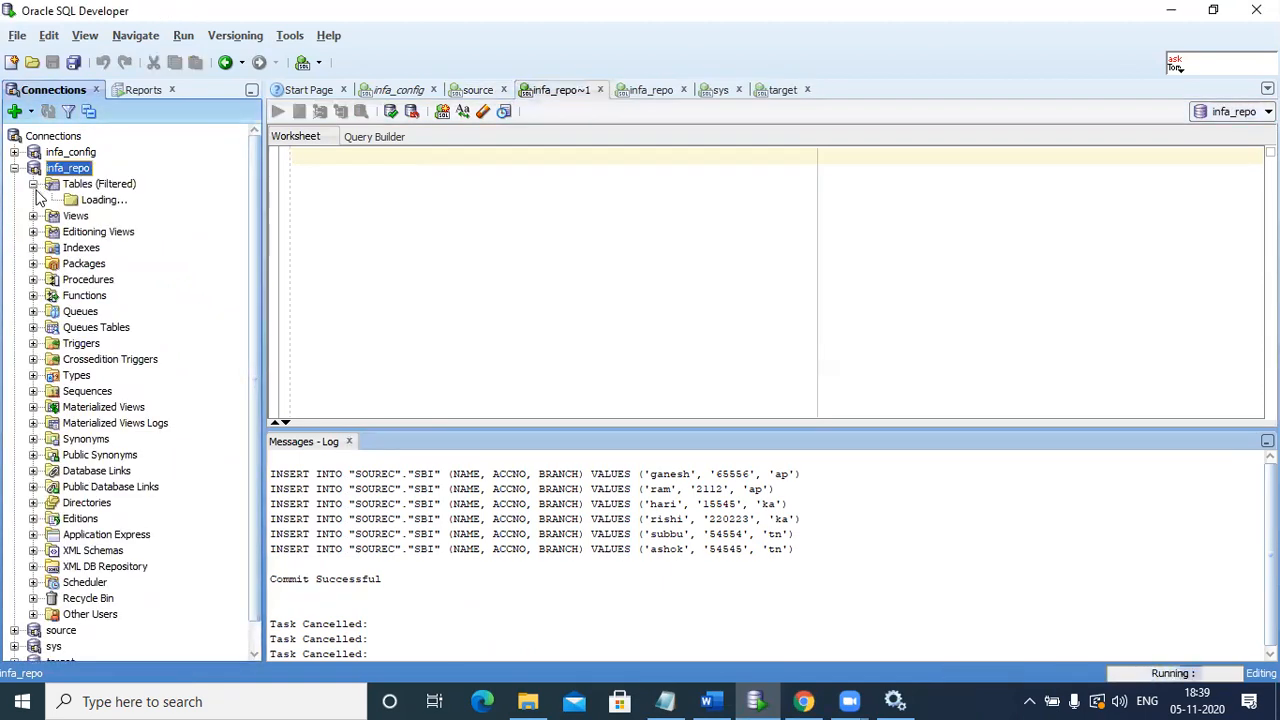
{"action": "left_click", "coordinate": [32, 201]}
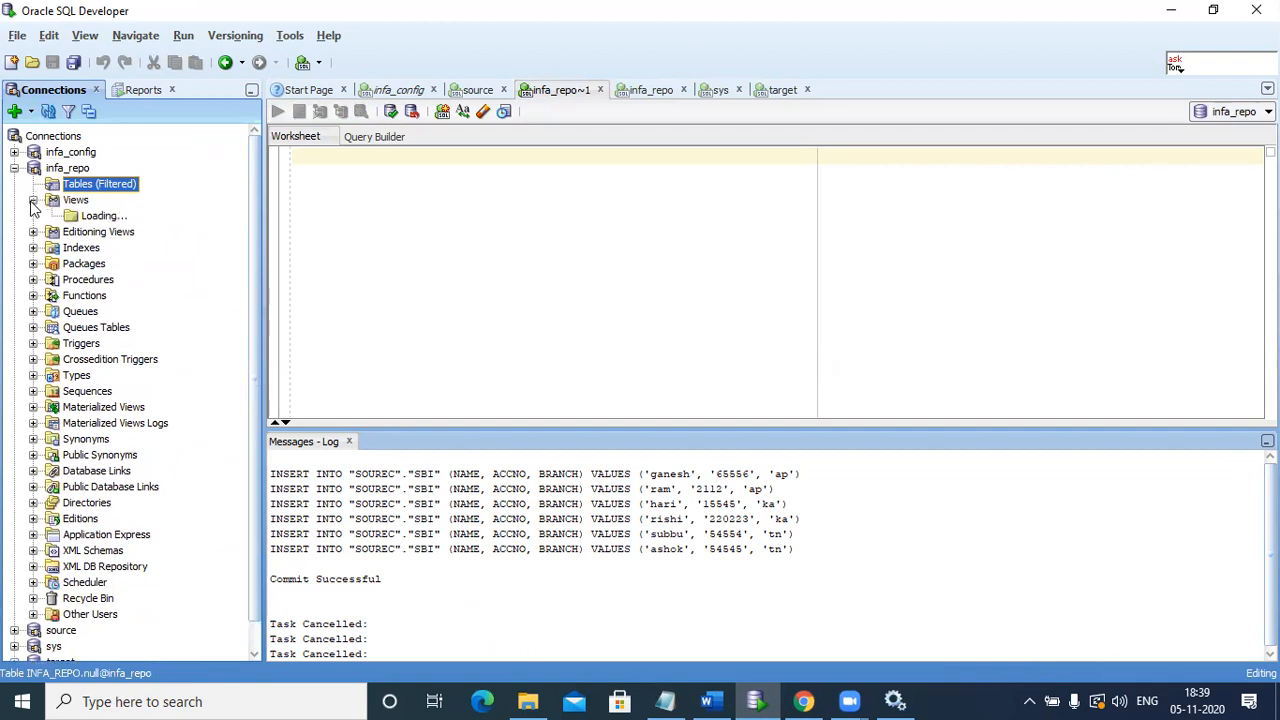
{"action": "left_click", "coordinate": [33, 217]}
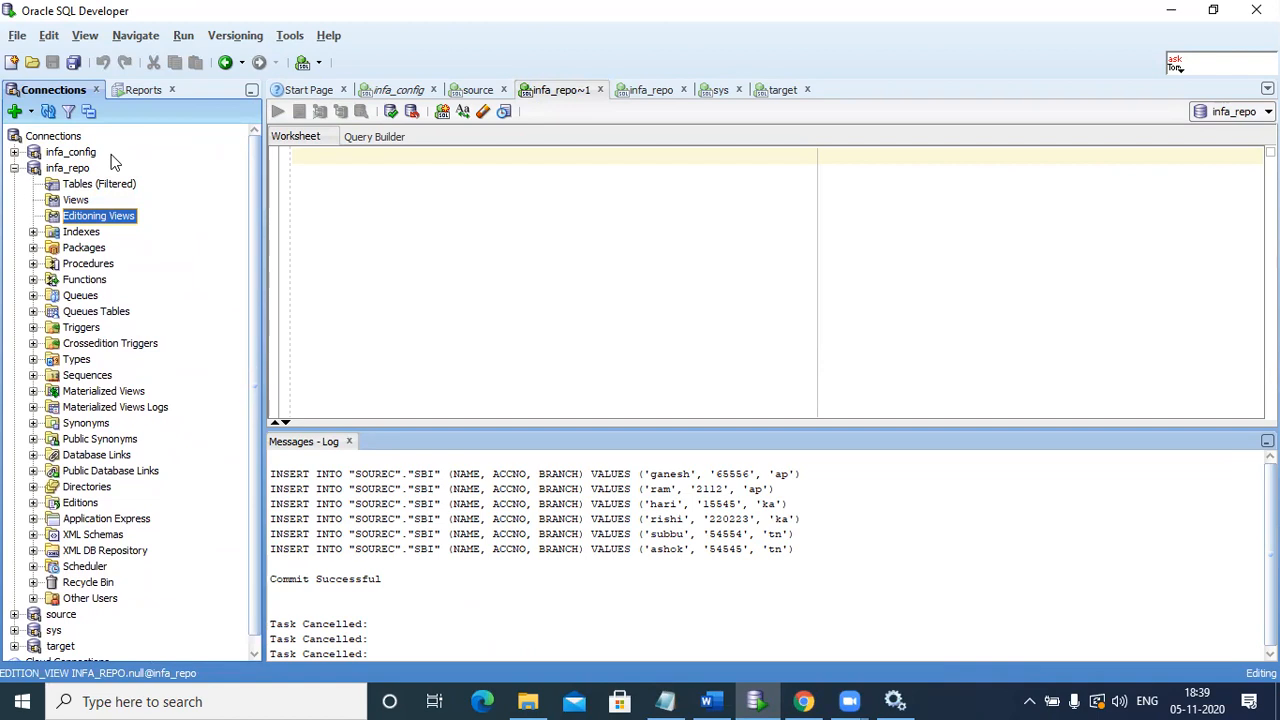
{"action": "left_click", "coordinate": [800, 700]}
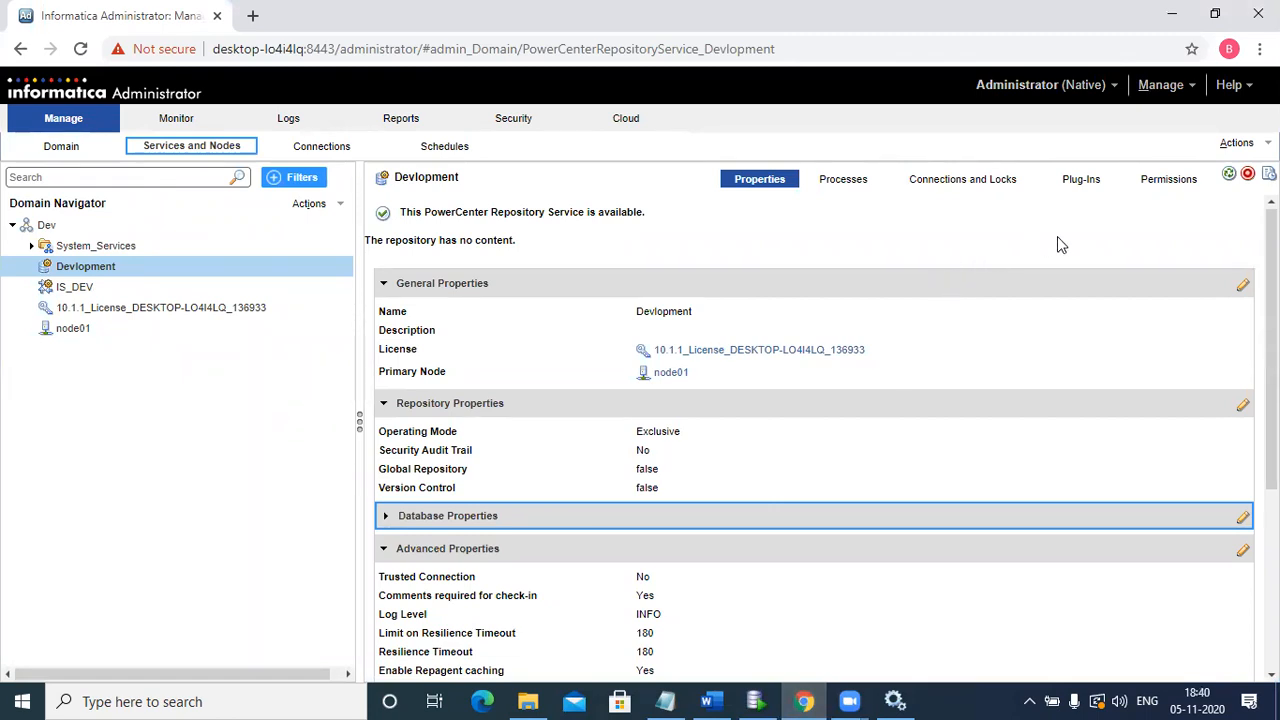
Step: Restore the Devlopment repository contents from the nandu.rep backup file and confirm the restore
{"action": "left_click", "coordinate": [1236, 143]}
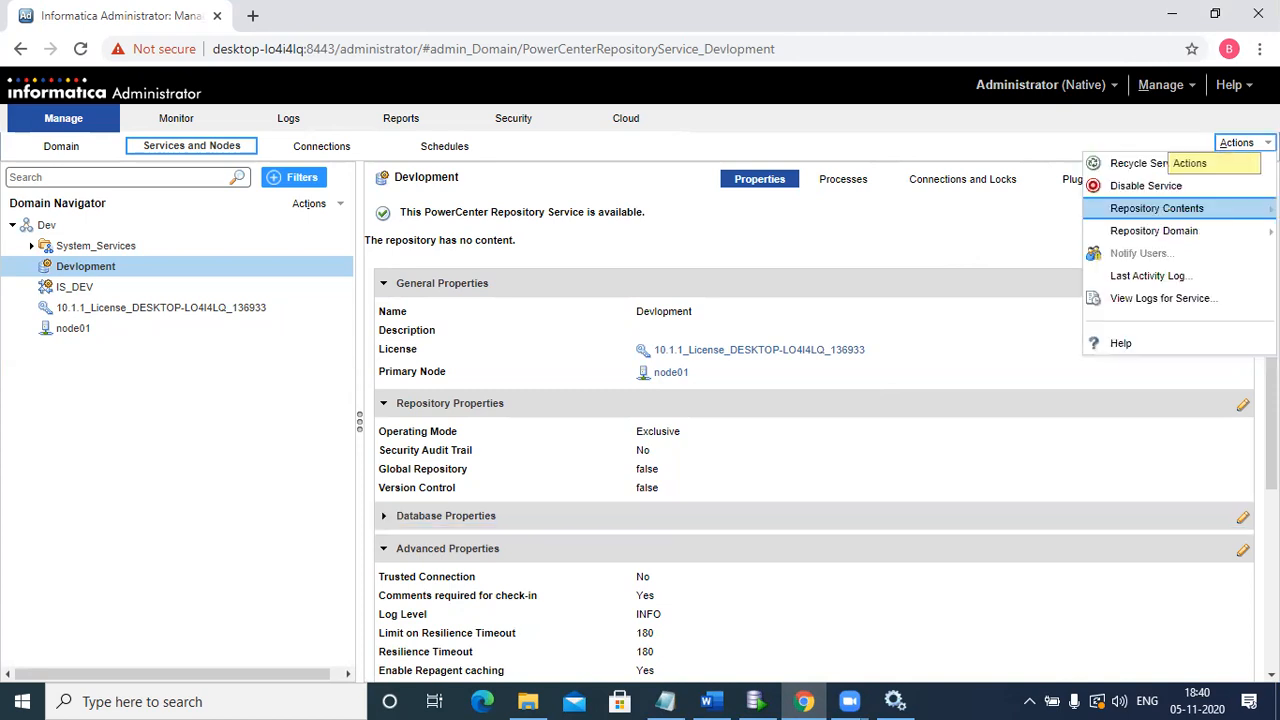
{"action": "mouse_move", "coordinate": [1192, 209]}
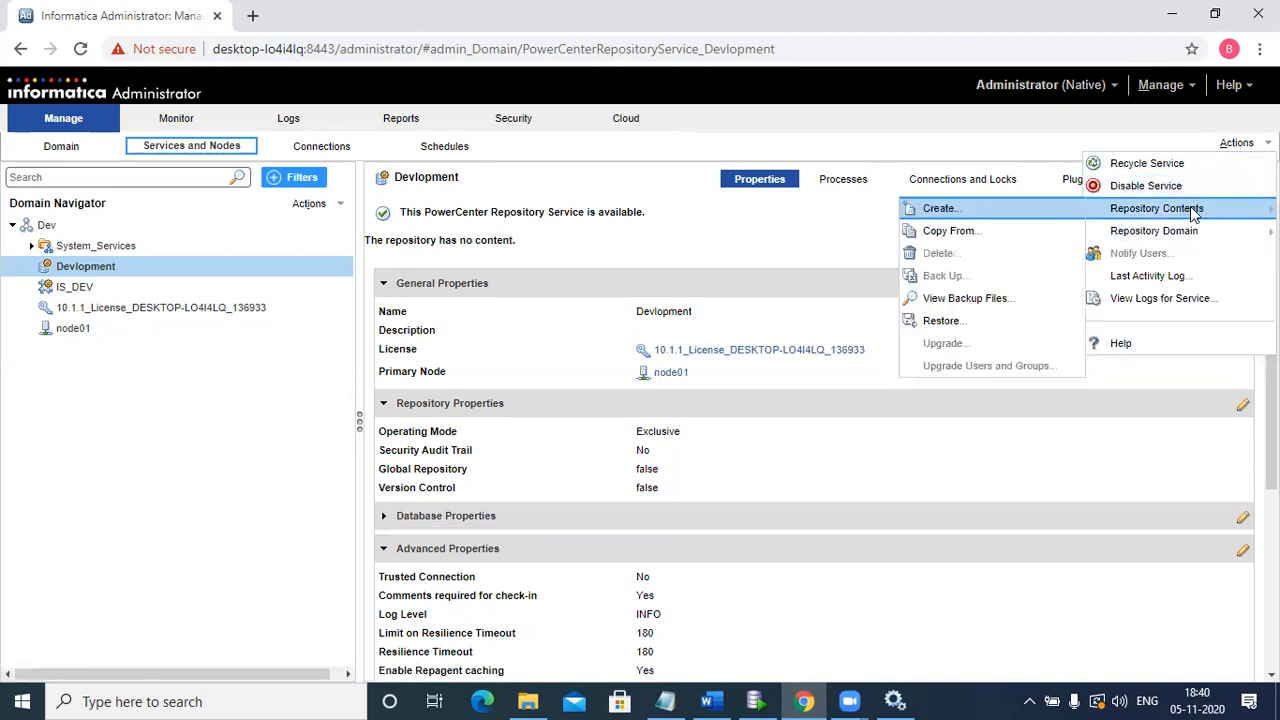
{"action": "left_click", "coordinate": [954, 321]}
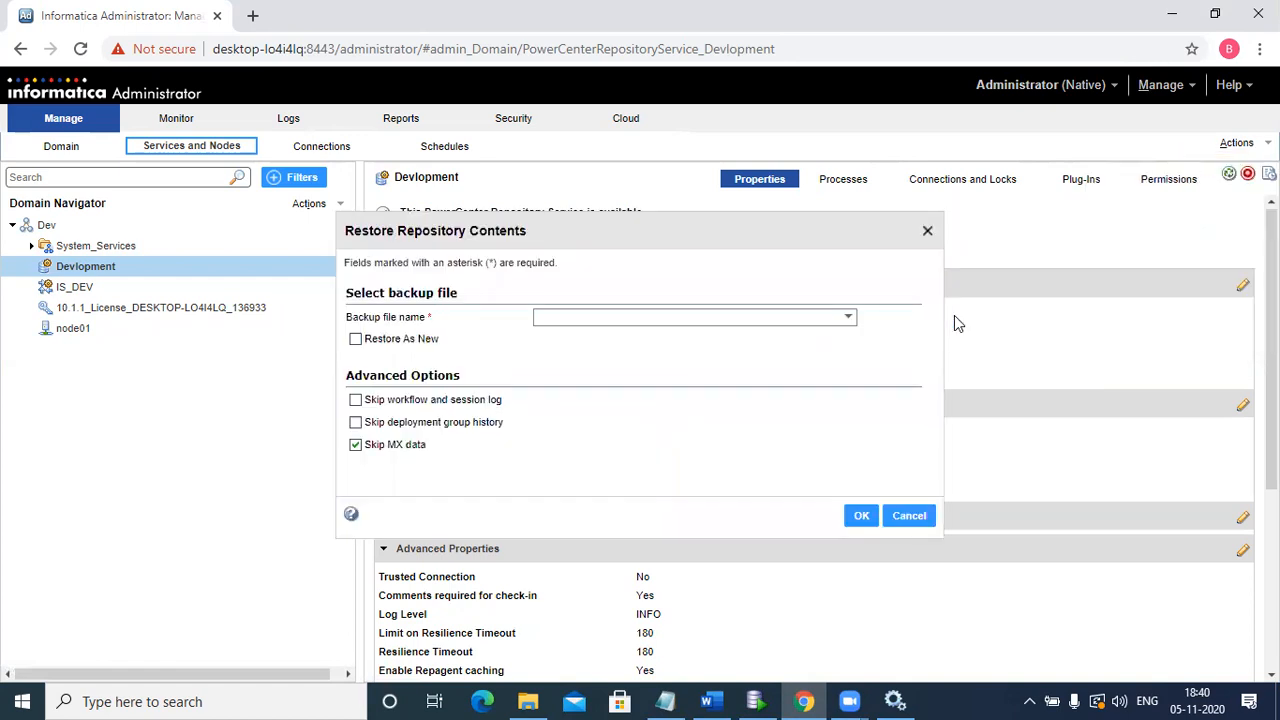
{"action": "left_click", "coordinate": [787, 320]}
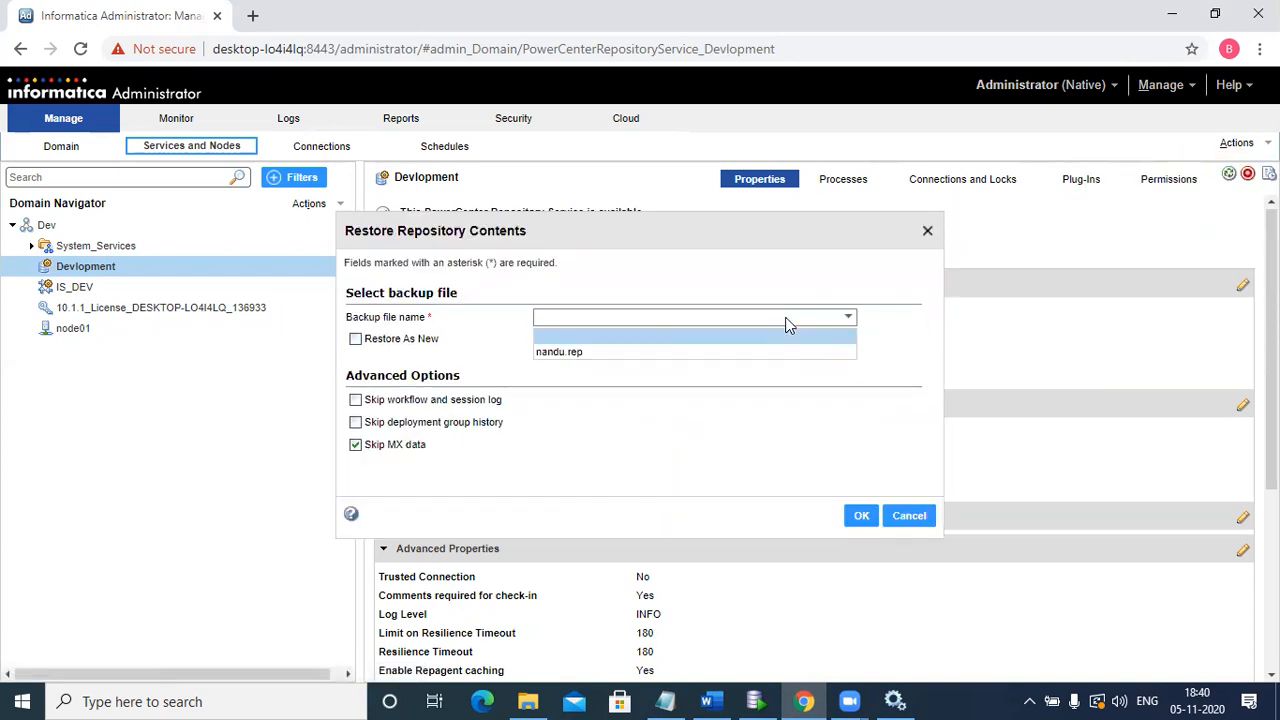
{"action": "left_click", "coordinate": [733, 354]}
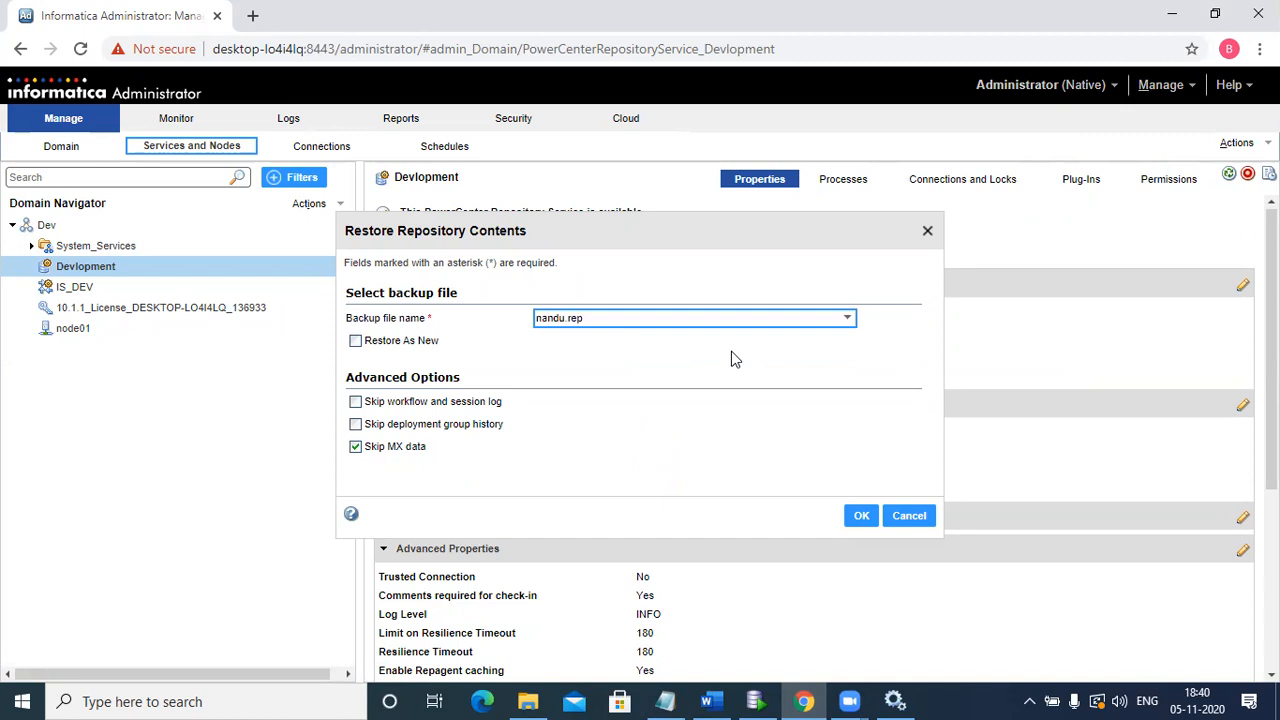
{"action": "left_click", "coordinate": [869, 527]}
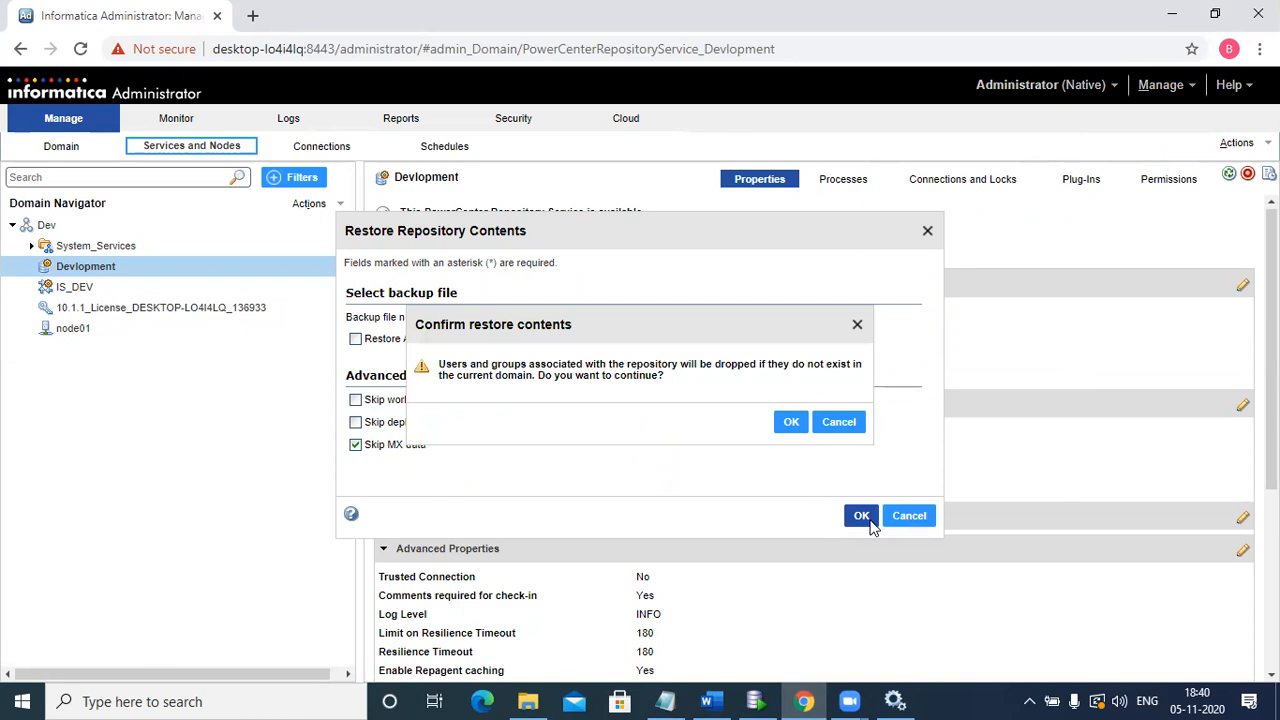
{"action": "left_click", "coordinate": [789, 423]}
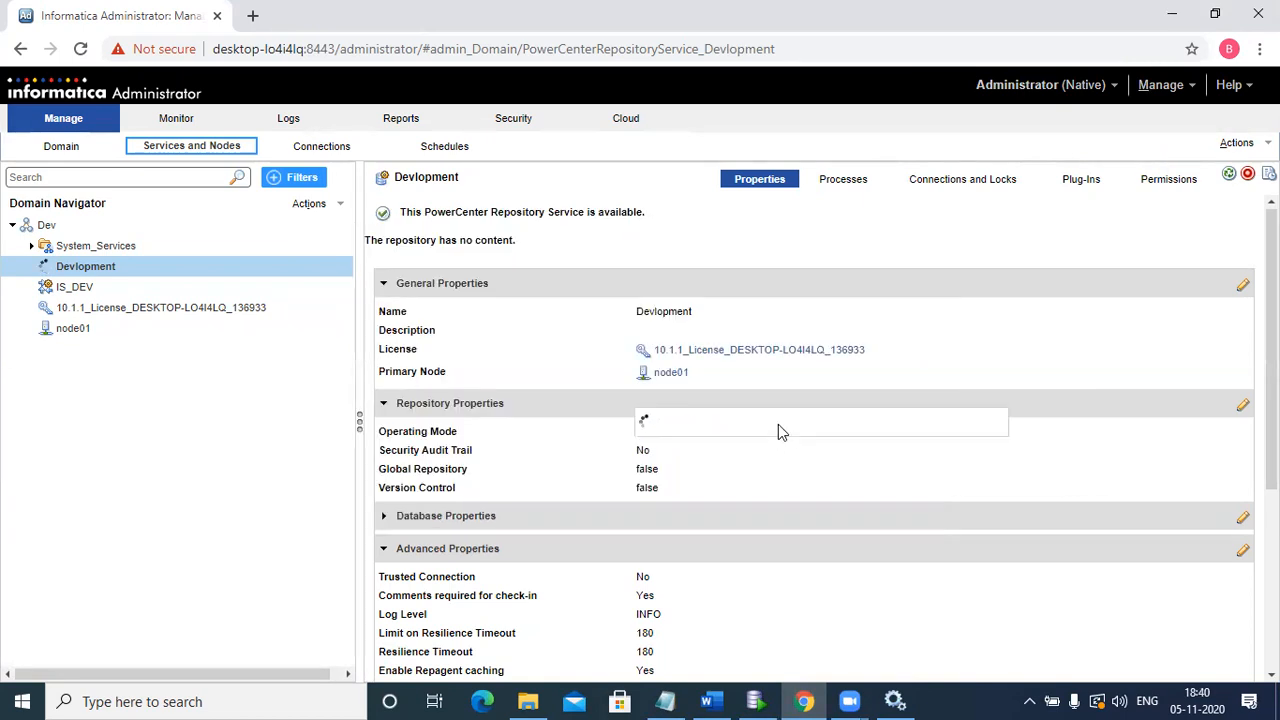